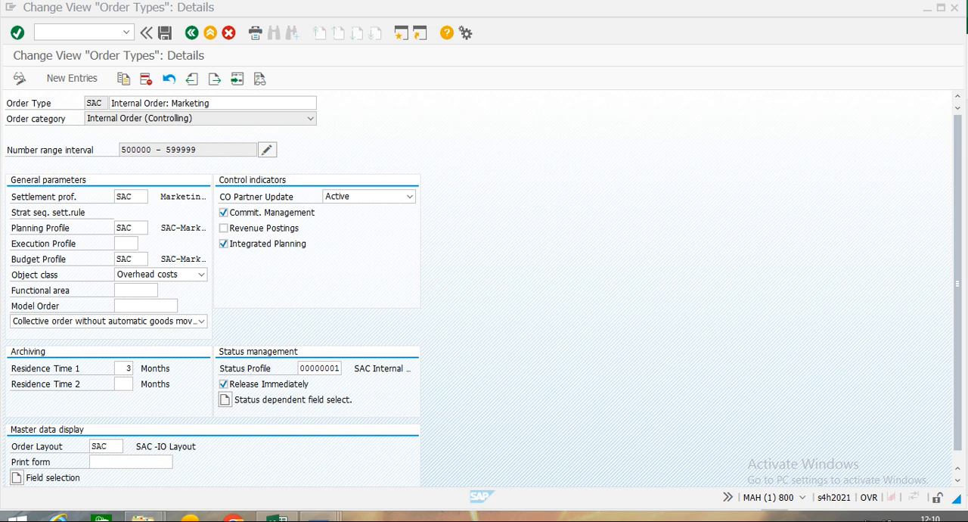
Leave the SAC order type details and open the Define Status Profiles activity under Status Management for internal orders.
{"action": "left_click", "coordinate": [190, 37]}
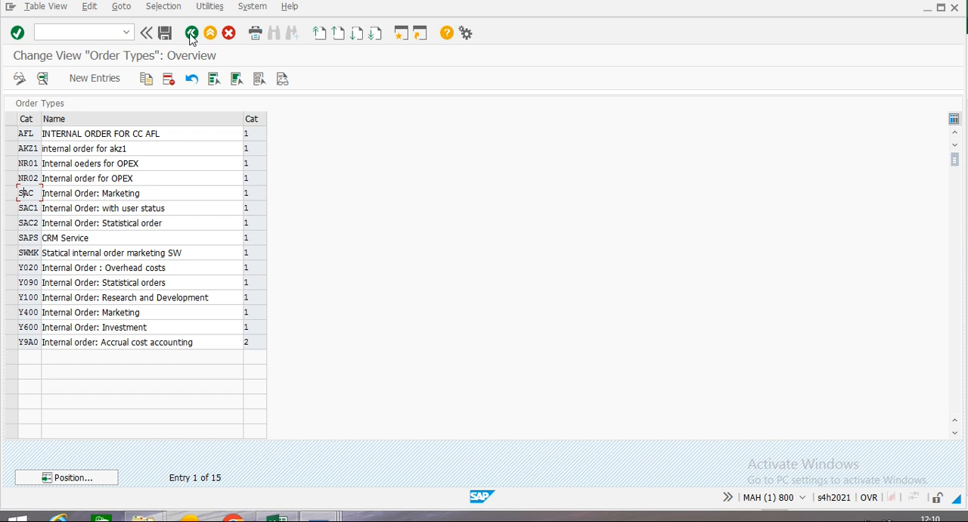
{"action": "left_click", "coordinate": [191, 35]}
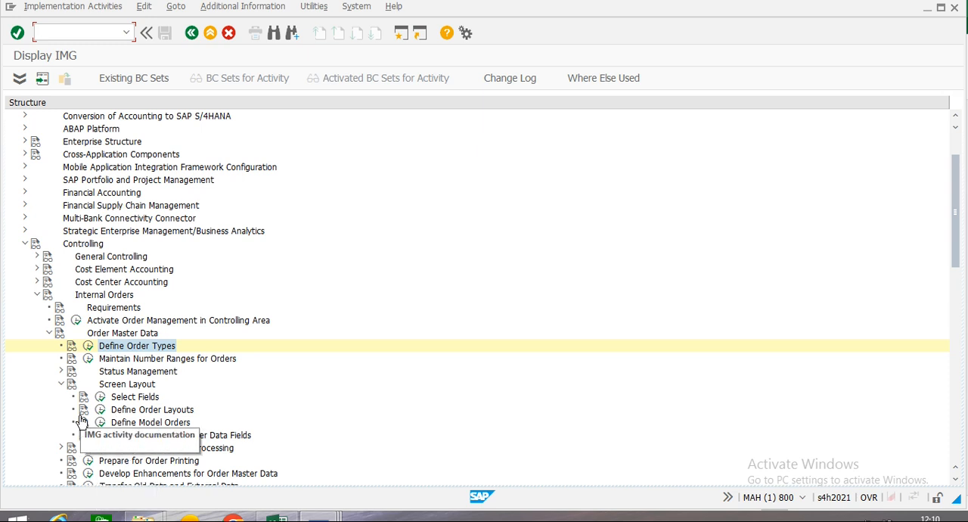
{"action": "left_click", "coordinate": [61, 372]}
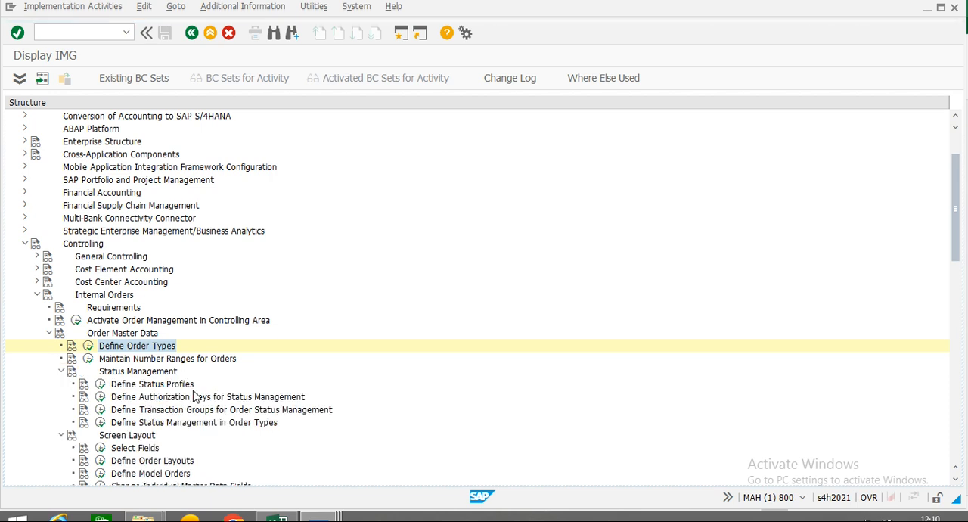
{"action": "left_click", "coordinate": [100, 388]}
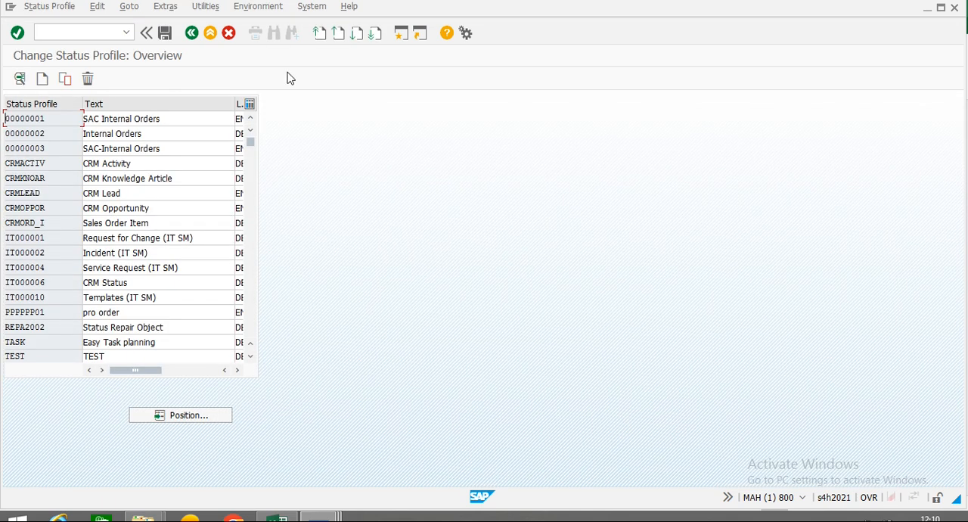
Examine the allowed object types of status profile 00000001 down to Internal order, and return to the implementation guide.
{"action": "double_click", "coordinate": [50, 119]}
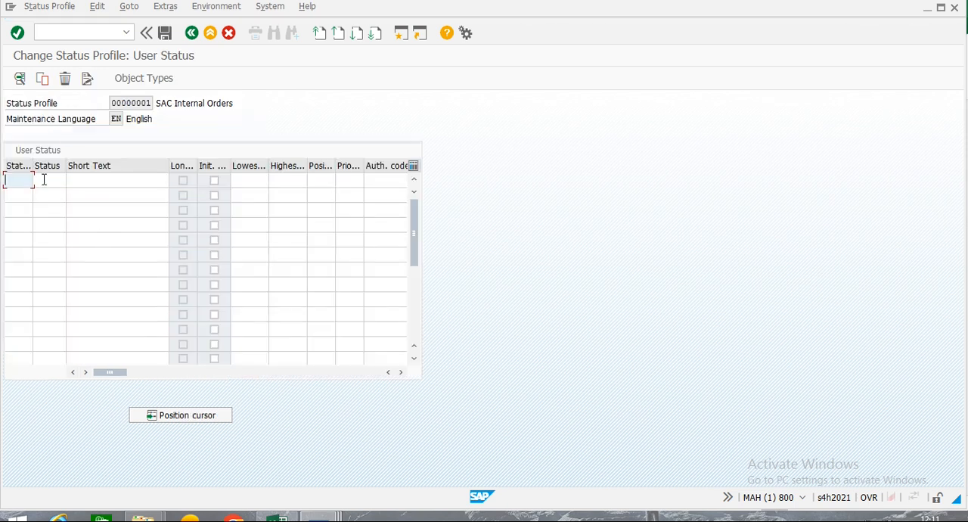
{"action": "left_click", "coordinate": [140, 84]}
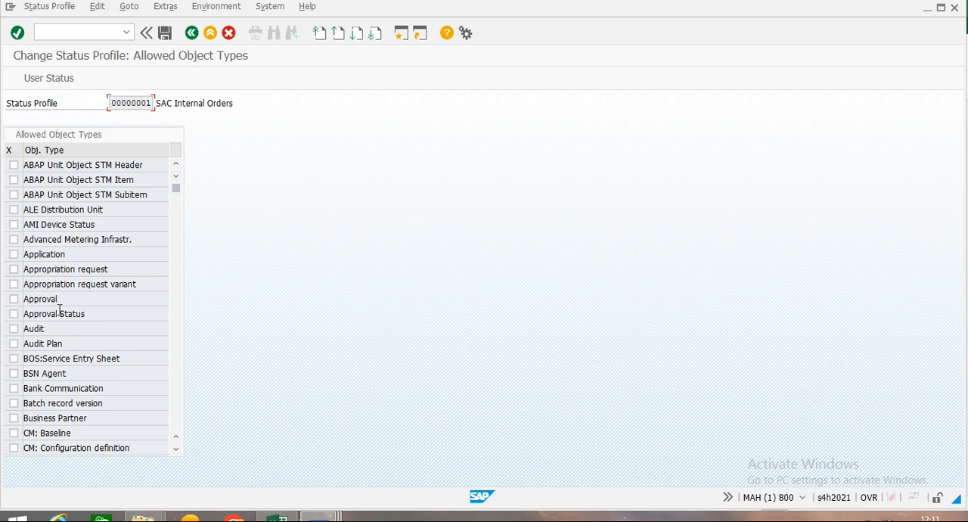
{"action": "scroll", "coordinate": [102, 226], "scroll_direction": "down", "scroll_amount": 2}
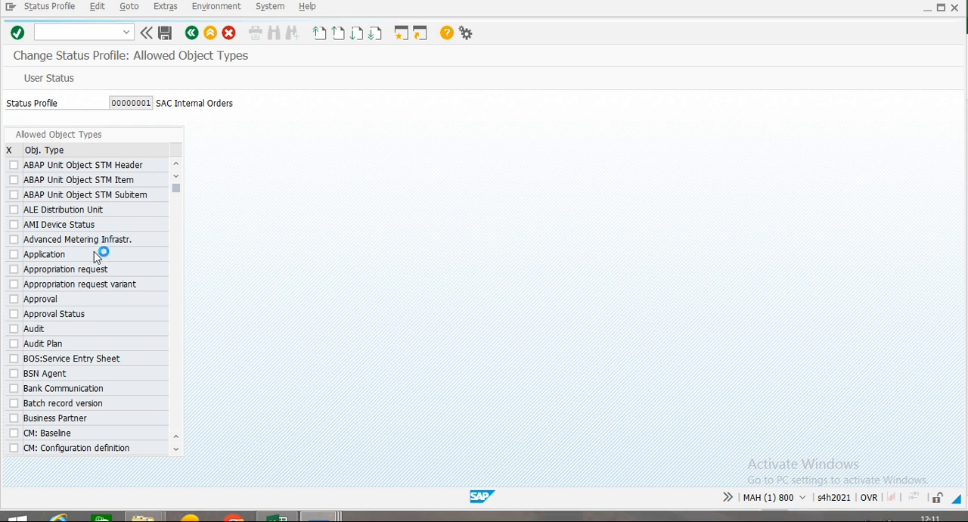
{"action": "scroll", "coordinate": [95, 256], "scroll_direction": "up", "scroll_amount": 2}
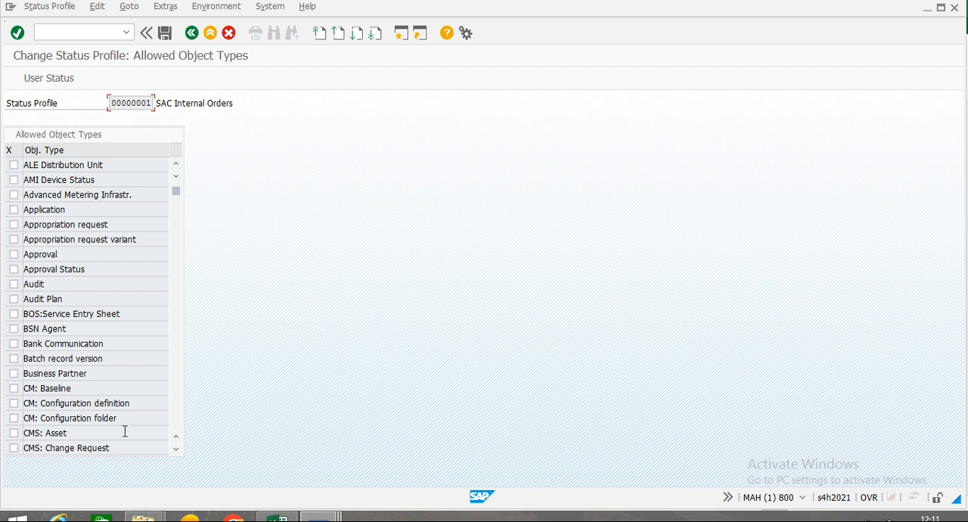
{"action": "scroll", "coordinate": [103, 374], "scroll_direction": "down", "scroll_amount": 5}
{"action": "scroll", "coordinate": [85, 378], "scroll_direction": "down", "scroll_amount": 15}
{"action": "scroll", "coordinate": [82, 358], "scroll_direction": "down", "scroll_amount": 1}
{"action": "scroll", "coordinate": [83, 358], "scroll_direction": "up", "scroll_amount": 1}
{"action": "scroll", "coordinate": [84, 358], "scroll_direction": "down", "scroll_amount": 5}
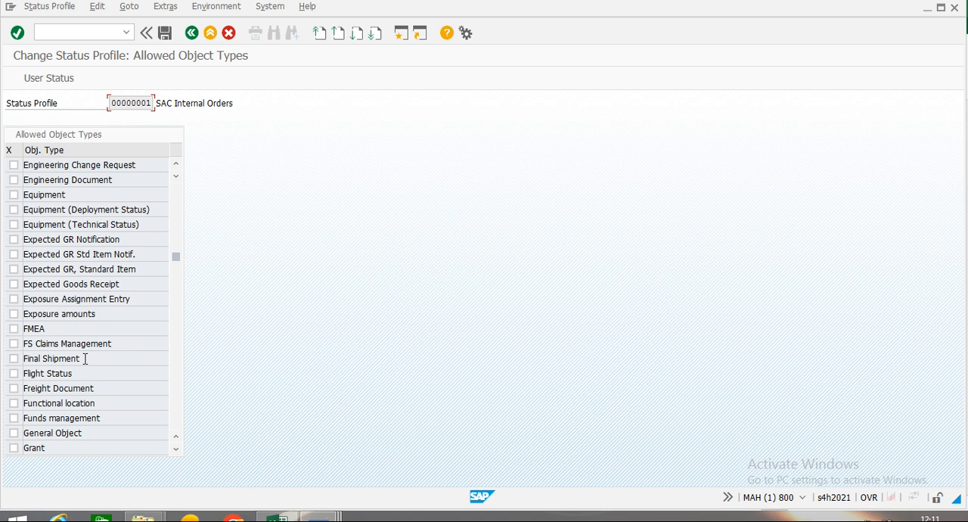
{"action": "scroll", "coordinate": [86, 358], "scroll_direction": "down", "scroll_amount": 1}
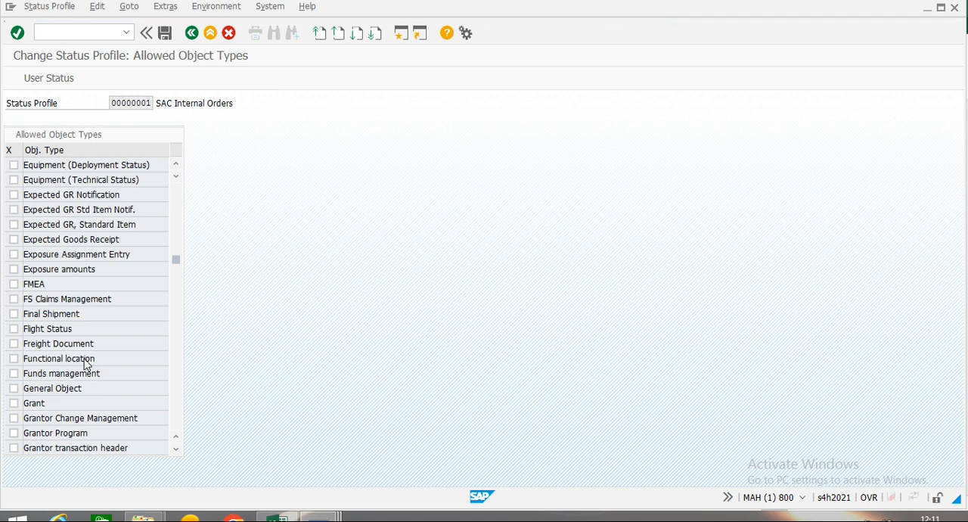
{"action": "scroll", "coordinate": [85, 358], "scroll_direction": "down", "scroll_amount": 1}
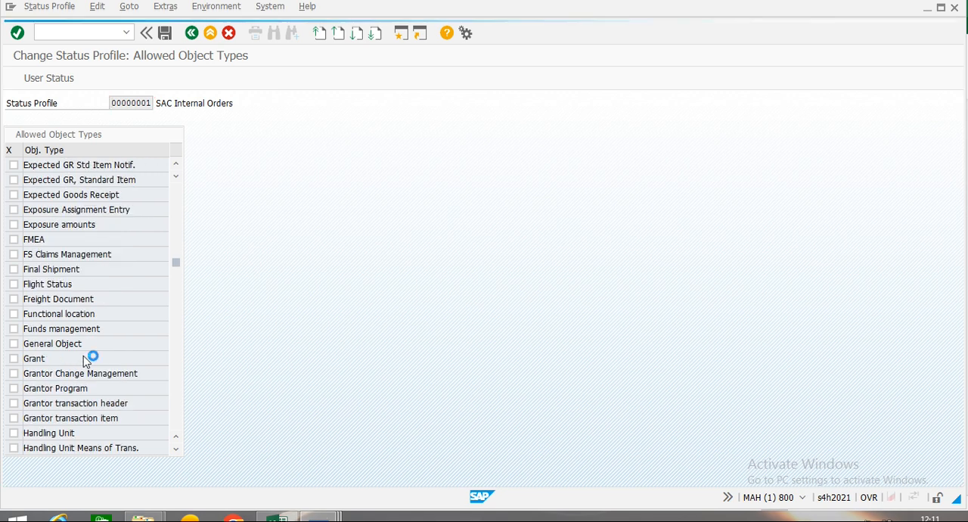
{"action": "scroll", "coordinate": [84, 355], "scroll_direction": "up", "scroll_amount": 1}
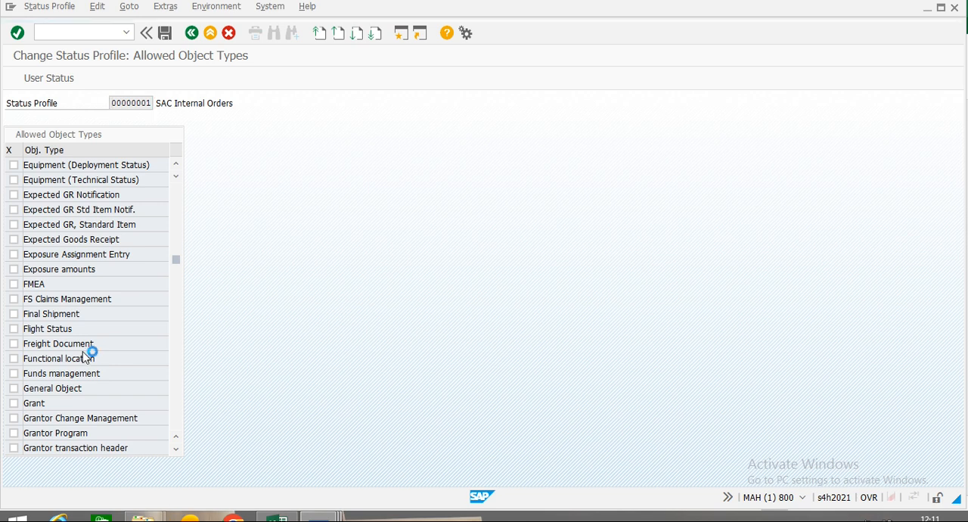
{"action": "scroll", "coordinate": [86, 352], "scroll_direction": "down", "scroll_amount": 1}
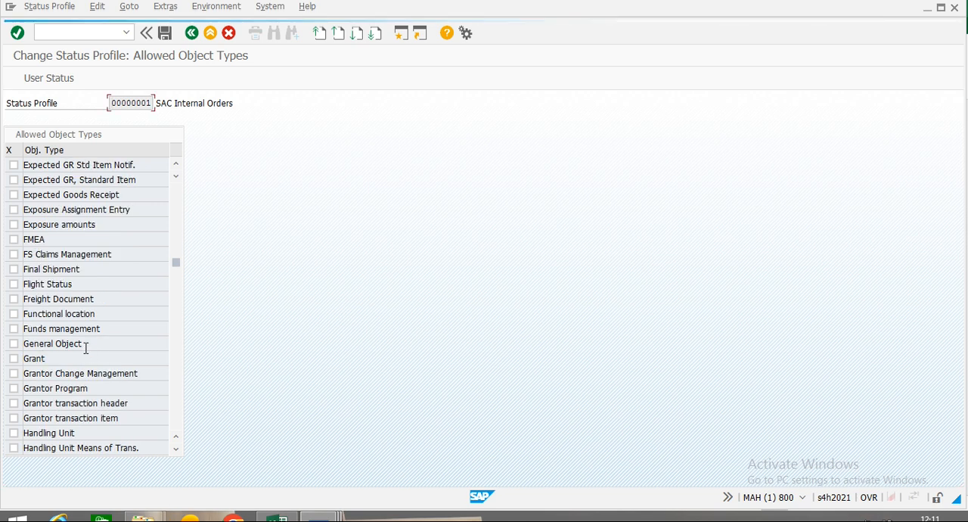
{"action": "scroll", "coordinate": [85, 347], "scroll_direction": "down", "scroll_amount": 2}
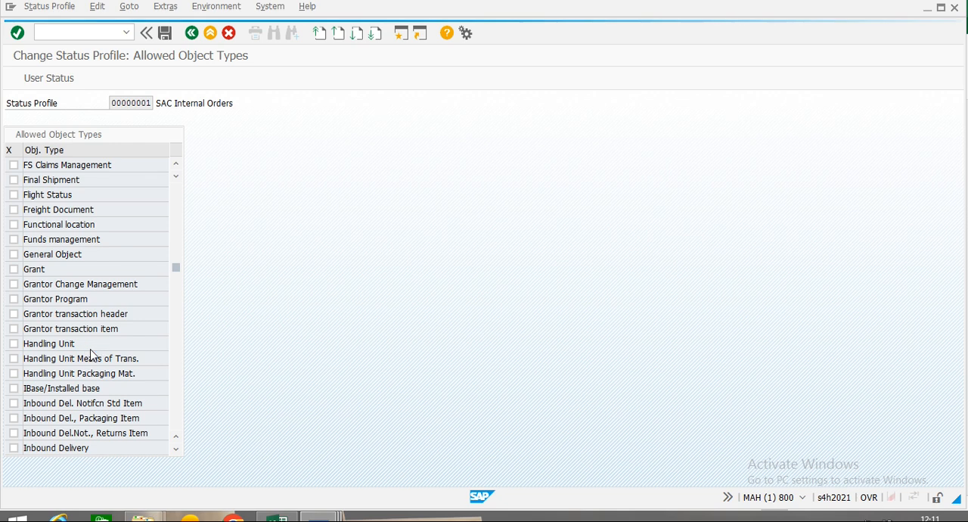
{"action": "scroll", "coordinate": [104, 424], "scroll_direction": "down", "scroll_amount": 1}
{"action": "scroll", "coordinate": [103, 422], "scroll_direction": "down", "scroll_amount": 1}
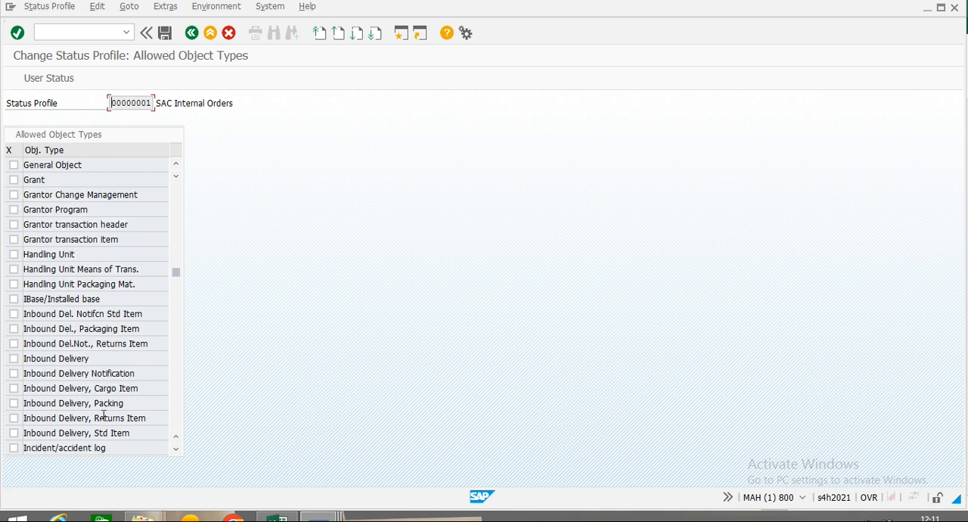
{"action": "scroll", "coordinate": [104, 415], "scroll_direction": "down", "scroll_amount": 1}
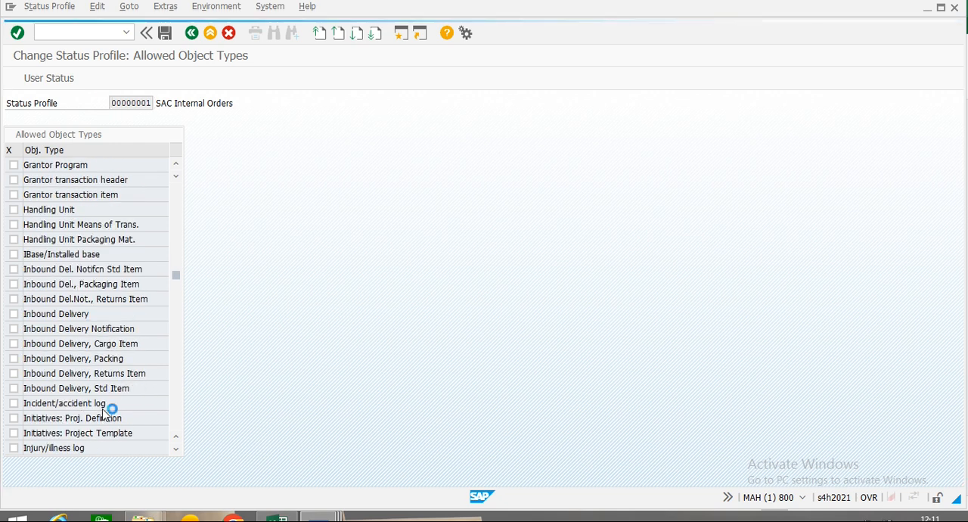
{"action": "scroll", "coordinate": [104, 415], "scroll_direction": "down", "scroll_amount": 2}
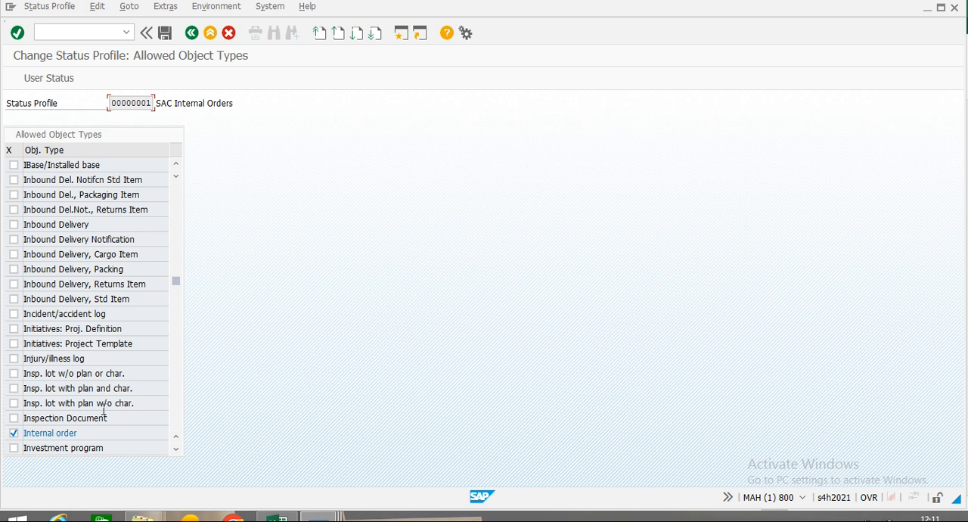
{"action": "left_click", "coordinate": [192, 34]}
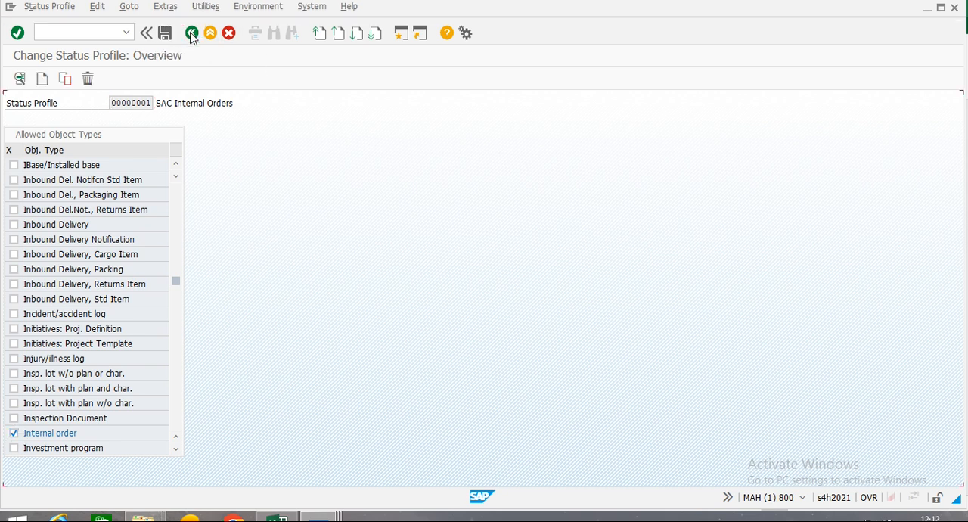
{"action": "left_click", "coordinate": [191, 34]}
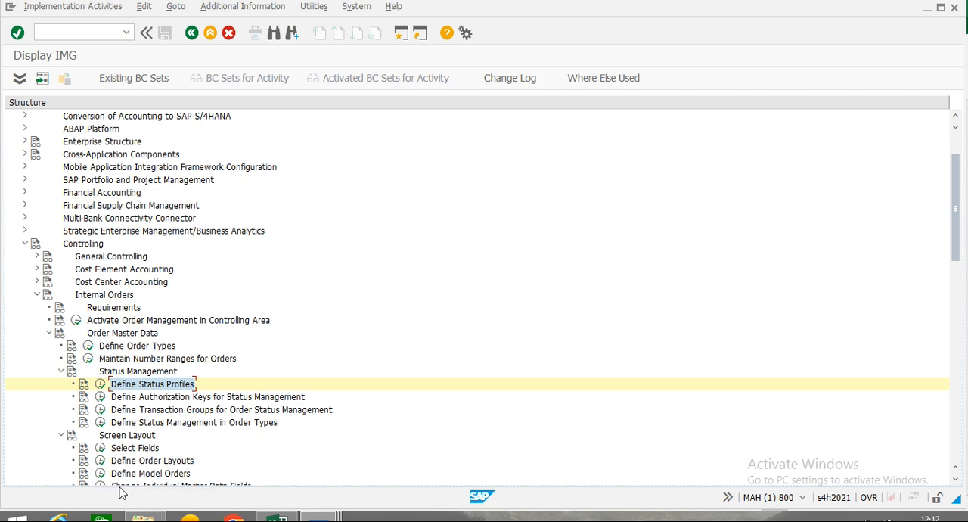
Open the Define Order Layouts activity and display the tab page titles of the SAC layout.
{"action": "left_click", "coordinate": [101, 461]}
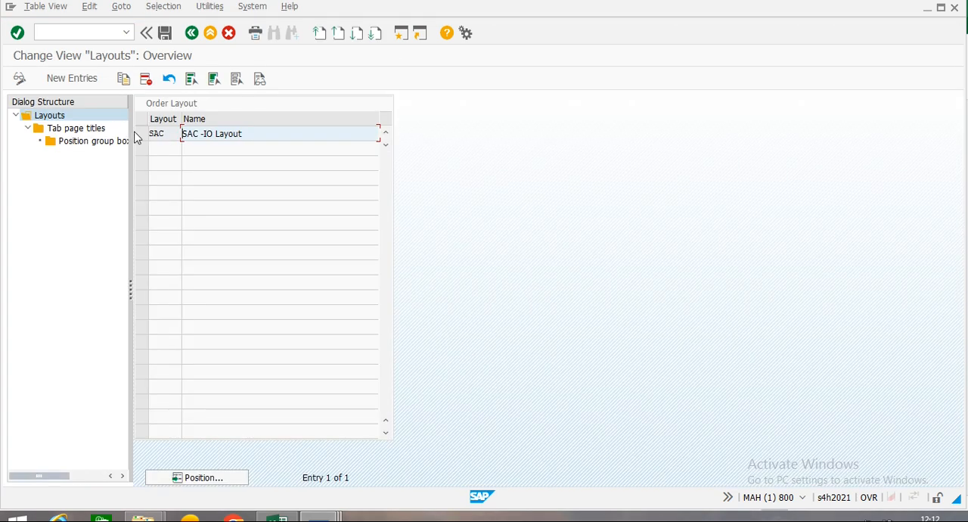
{"action": "left_click", "coordinate": [143, 134]}
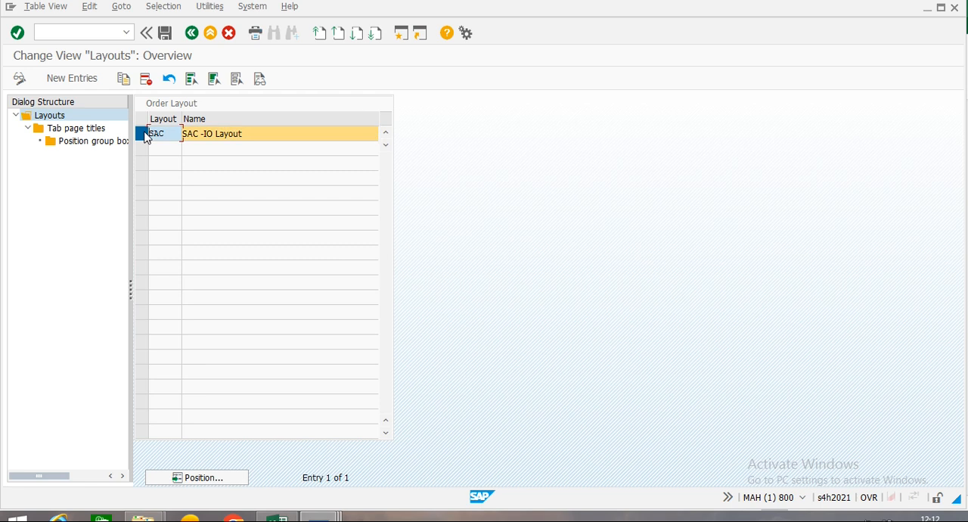
{"action": "left_click", "coordinate": [141, 134]}
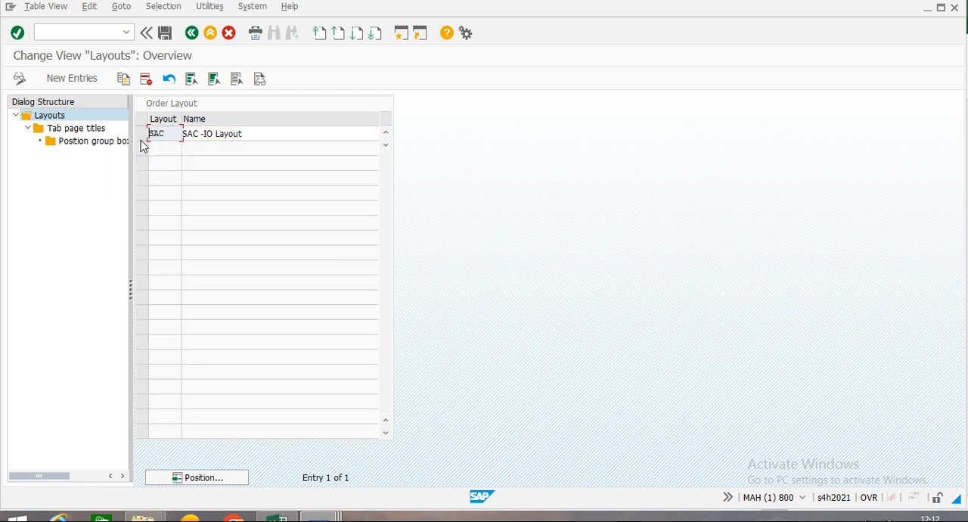
{"action": "left_click", "coordinate": [142, 133]}
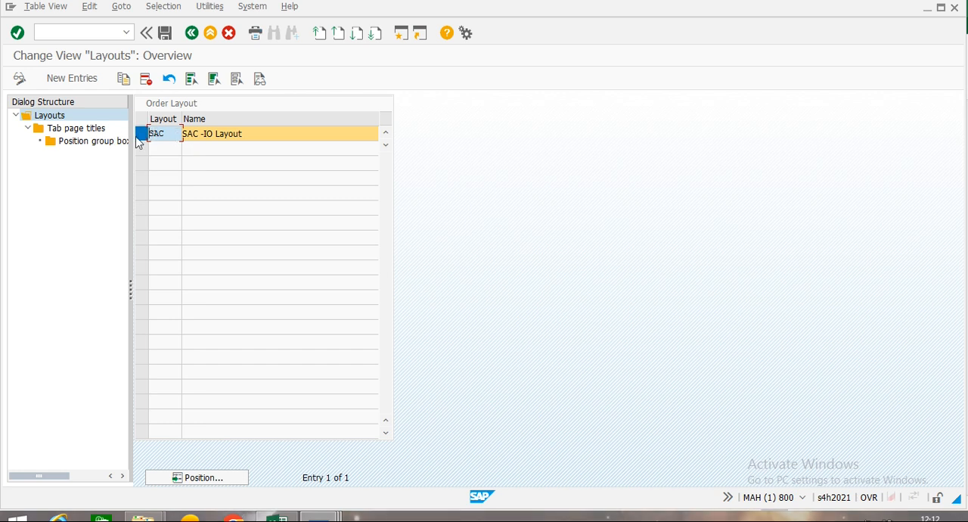
{"action": "double_click", "coordinate": [81, 130]}
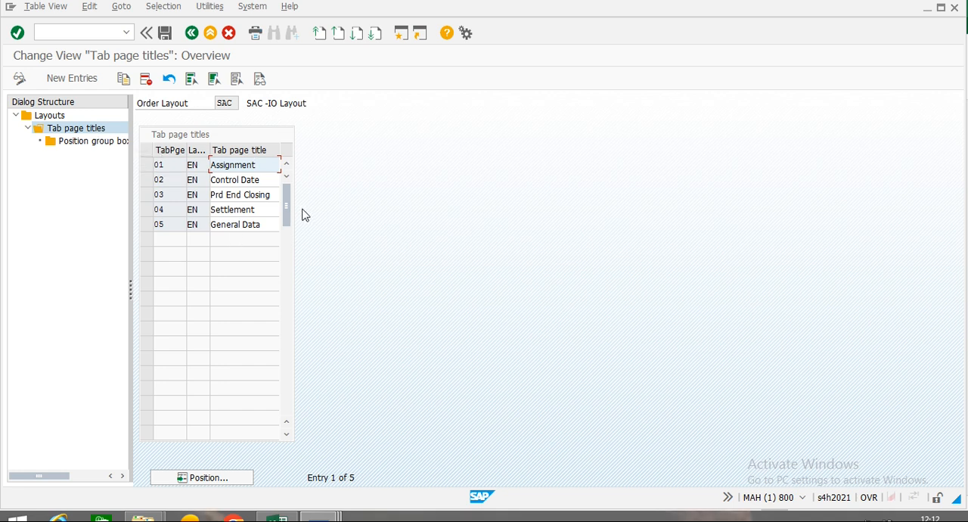
Review the group box position of the Assignment tab page and the list of available group boxes, and return to the tab page titles.
{"action": "left_click", "coordinate": [148, 165]}
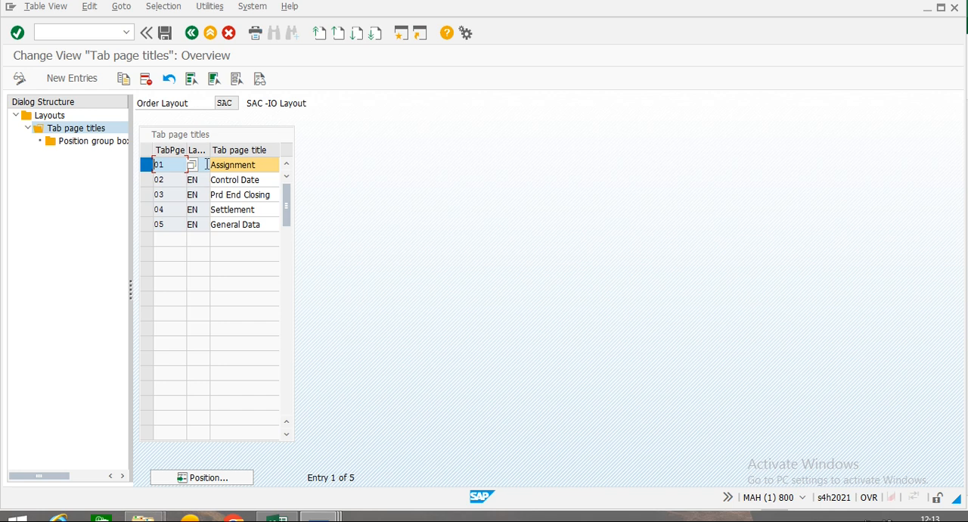
{"action": "double_click", "coordinate": [93, 142]}
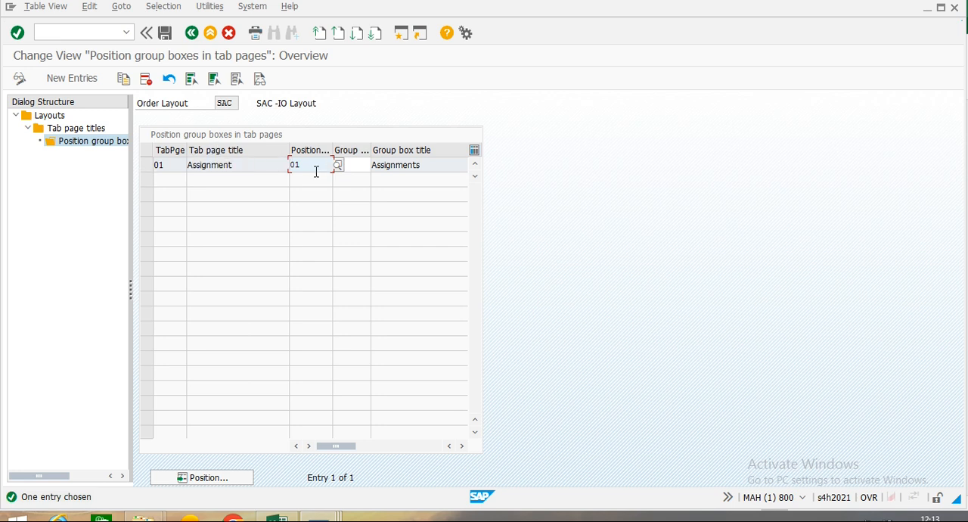
{"action": "left_click", "coordinate": [355, 169]}
{"action": "type", "text": "01"}
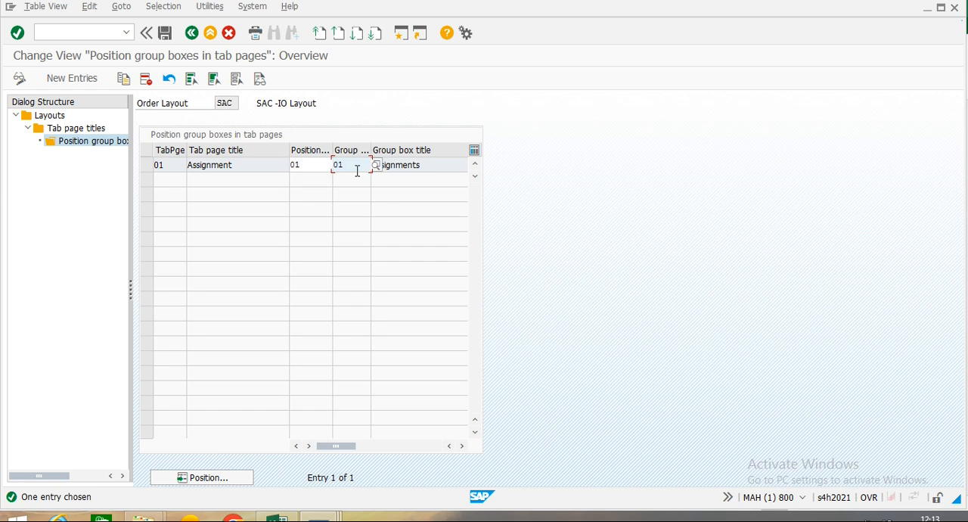
{"action": "left_click", "coordinate": [378, 165]}
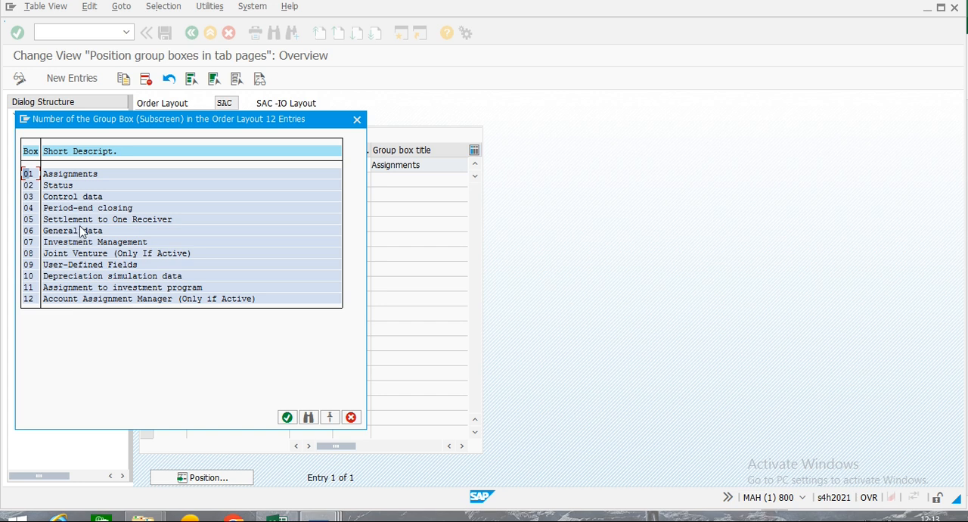
{"action": "left_click", "coordinate": [357, 120]}
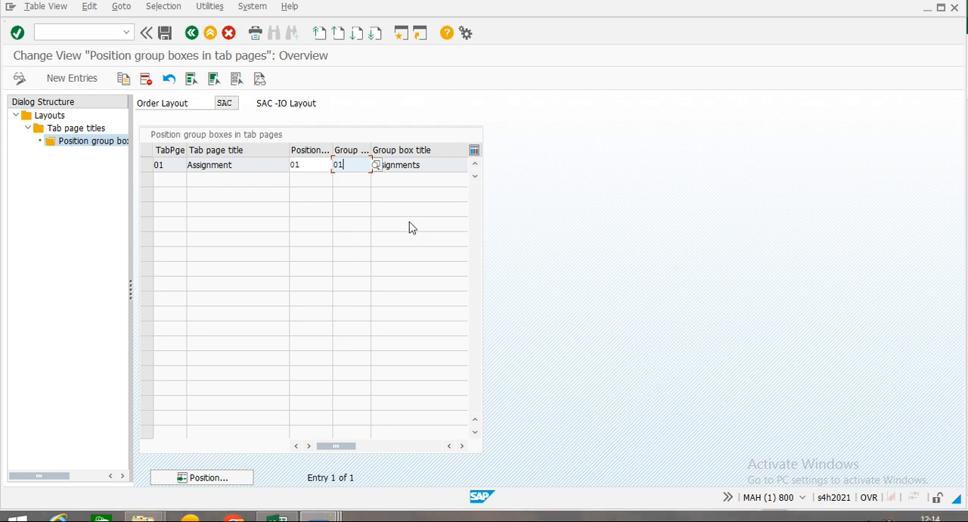
{"action": "left_click", "coordinate": [437, 162]}
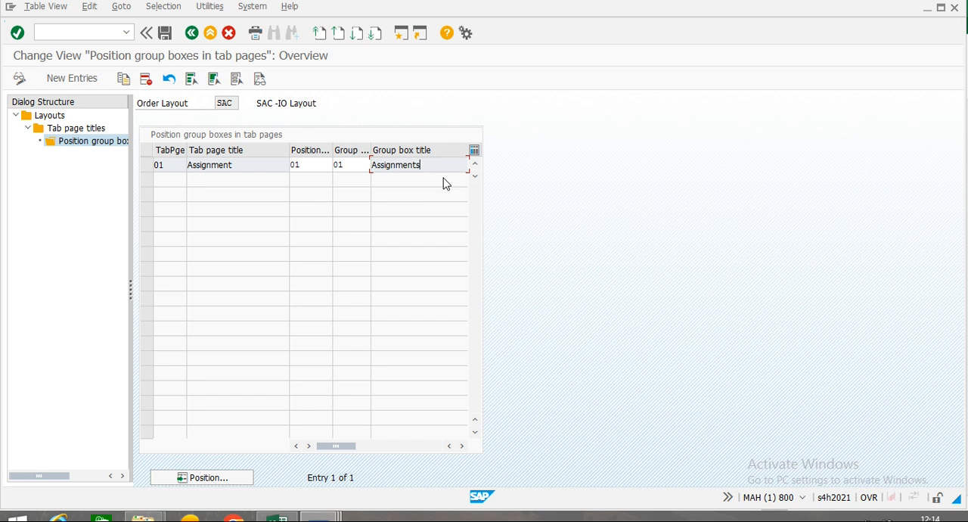
{"action": "left_click", "coordinate": [192, 33]}
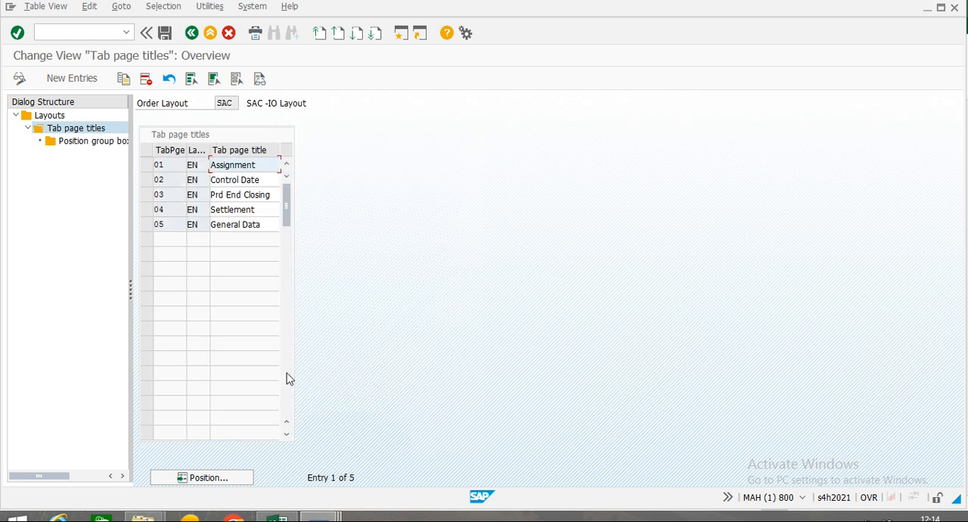
Correct the title of tab page 02 to Control Data and save it, confirming the customizing request.
{"action": "left_click", "coordinate": [239, 182]}
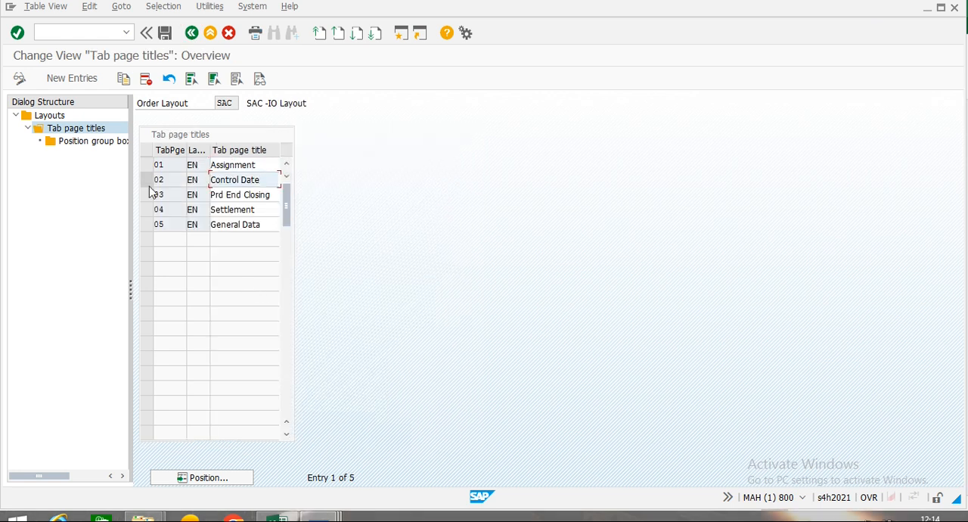
{"action": "type", "text": "A"}
{"action": "key", "text": "BackSpace"}
{"action": "type", "text": "a"}
{"action": "left_click", "coordinate": [166, 33]}
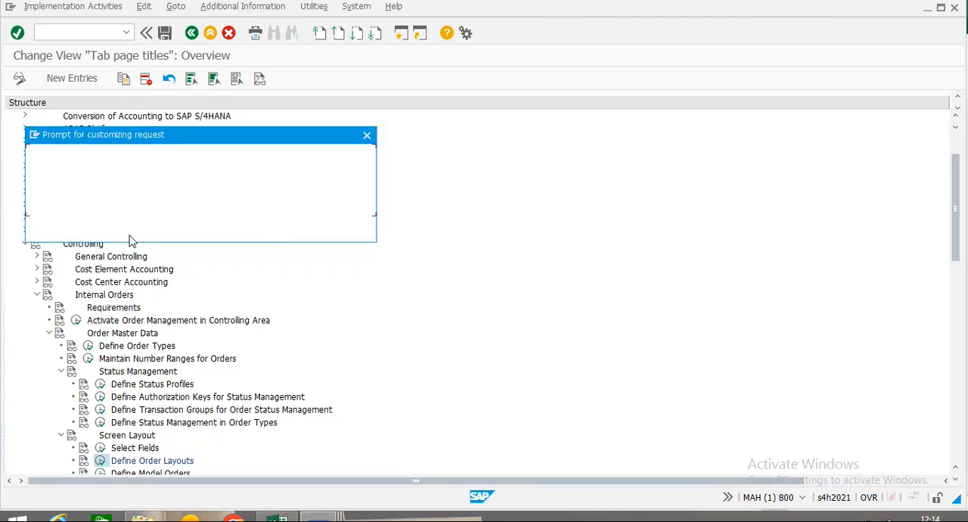
{"action": "left_click", "coordinate": [150, 232]}
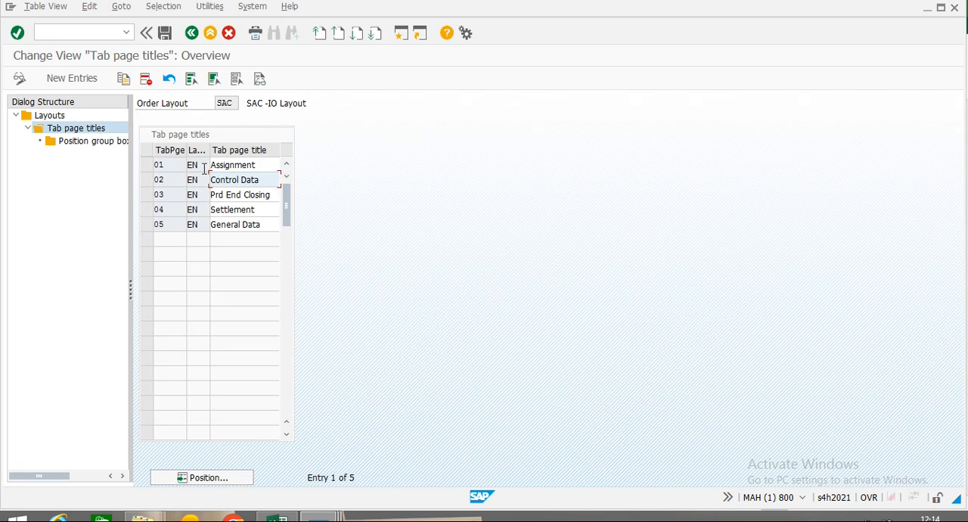
Review the group box position of tab page 02 and the list of available group boxes, and return to the implementation guide.
{"action": "left_click", "coordinate": [147, 180]}
{"action": "double_click", "coordinate": [96, 143]}
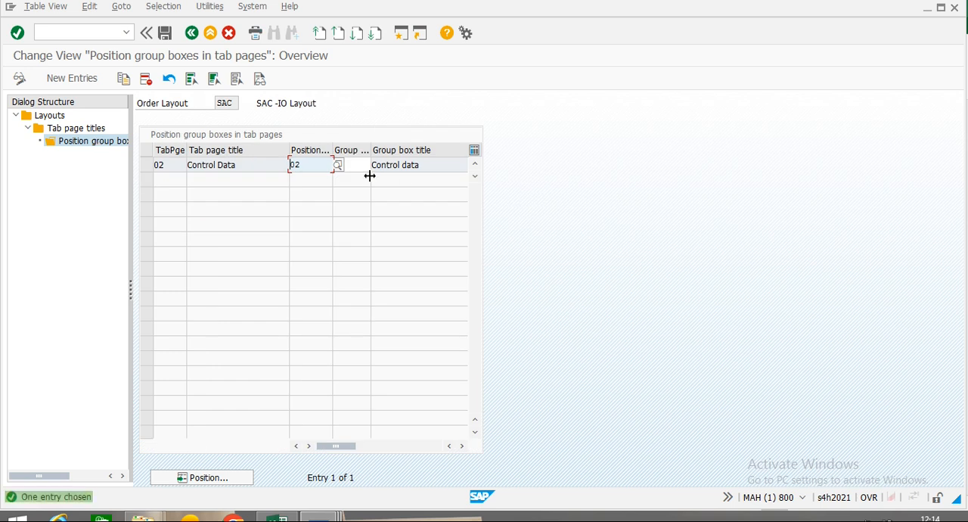
{"action": "left_click", "coordinate": [368, 165]}
{"action": "type", "text": "03"}
{"action": "key", "text": "Return"}
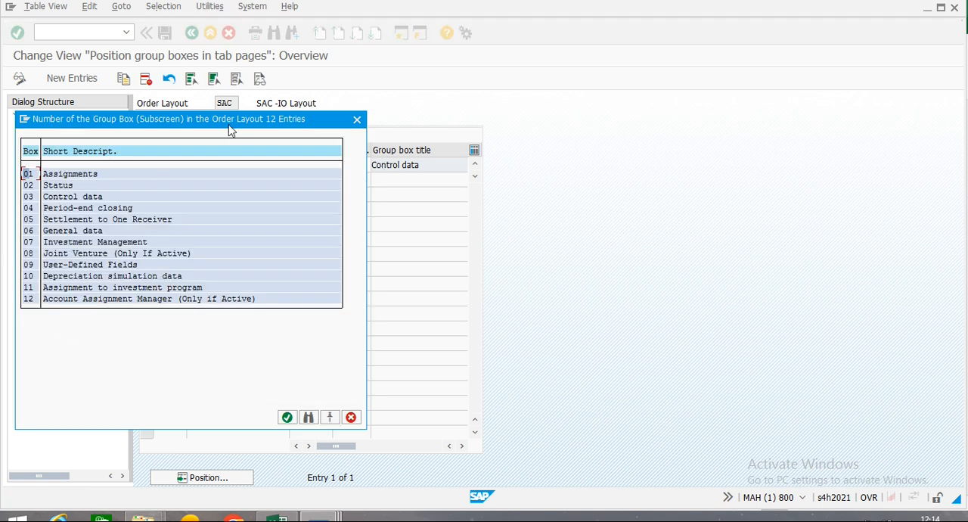
{"action": "left_click", "coordinate": [357, 120]}
{"action": "left_click", "coordinate": [357, 163]}
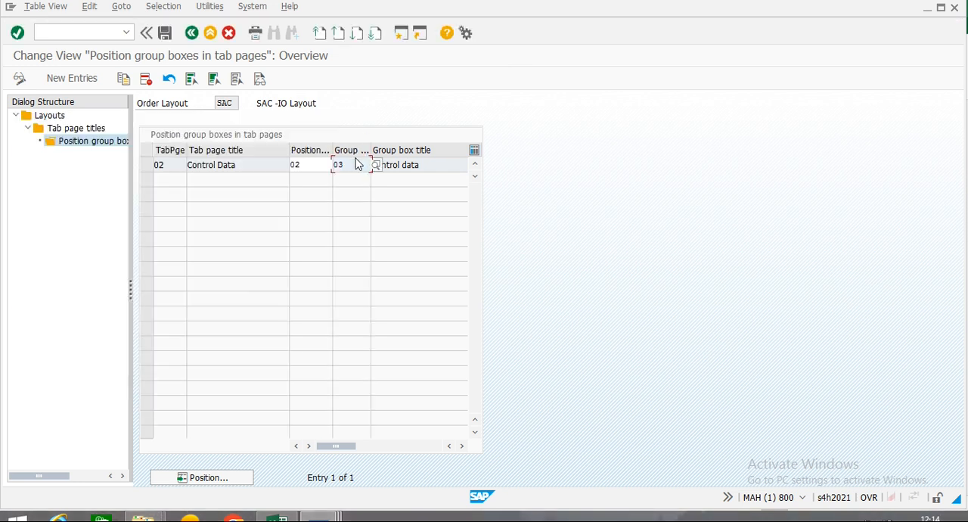
{"action": "left_click", "coordinate": [191, 33]}
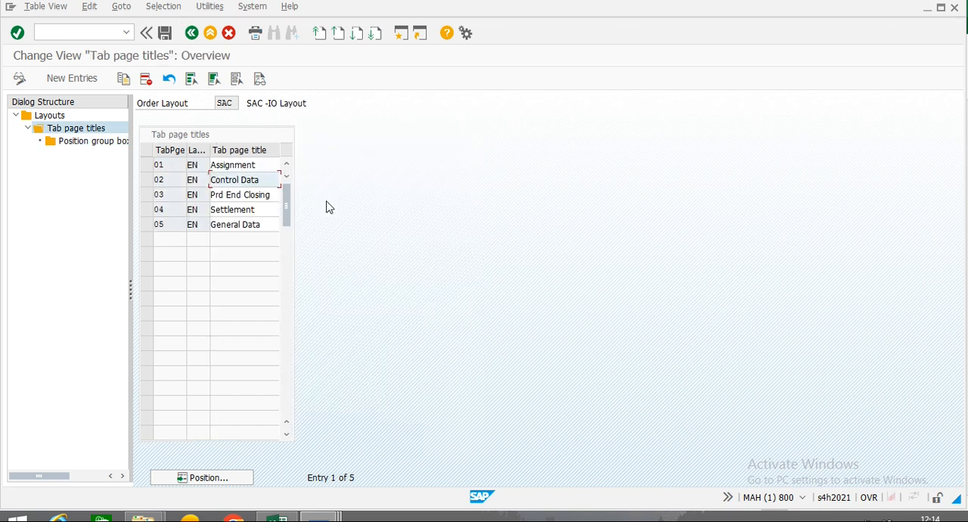
{"action": "left_click", "coordinate": [195, 35]}
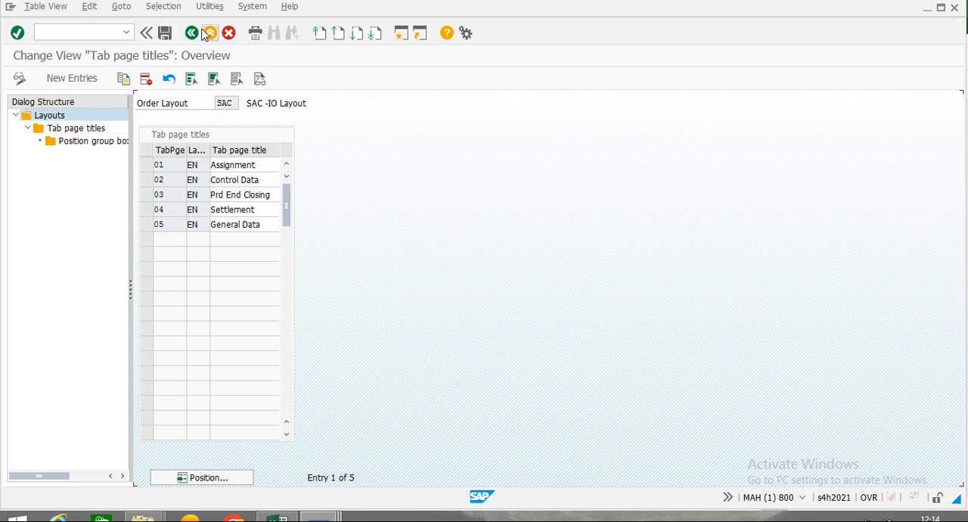
{"action": "left_click", "coordinate": [194, 34]}
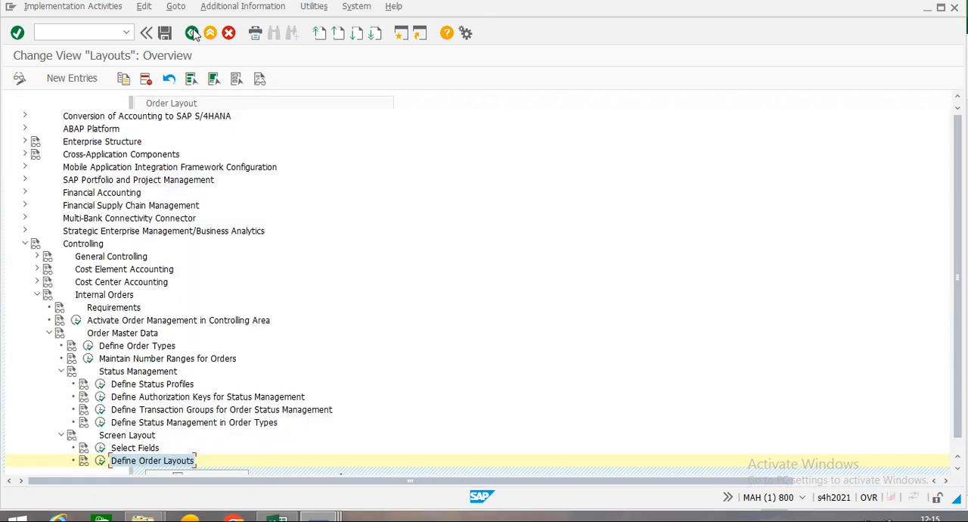
Start creating an internal order (KO01) in a new session and open the master data for controlling area SAC and order type SAC.
{"action": "left_click", "coordinate": [404, 34]}
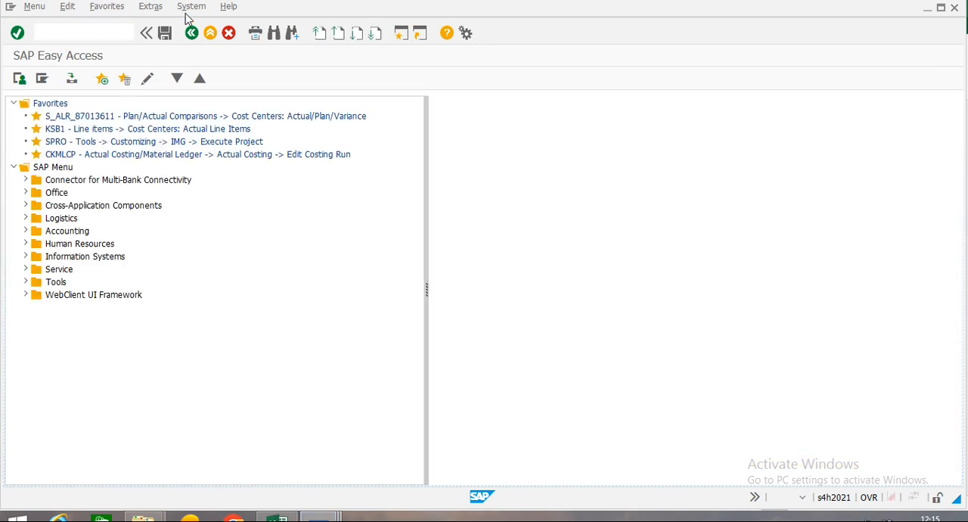
{"action": "left_click", "coordinate": [26, 231]}
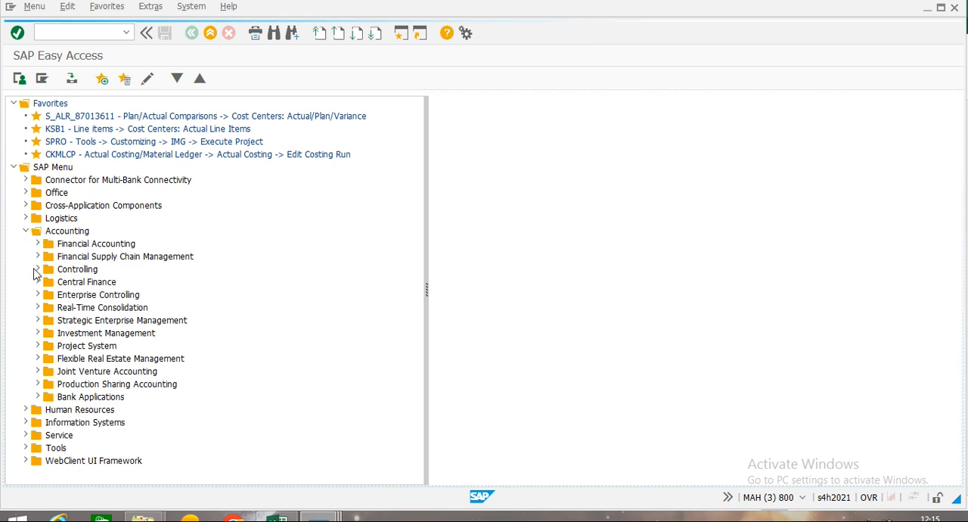
{"action": "left_click", "coordinate": [38, 269]}
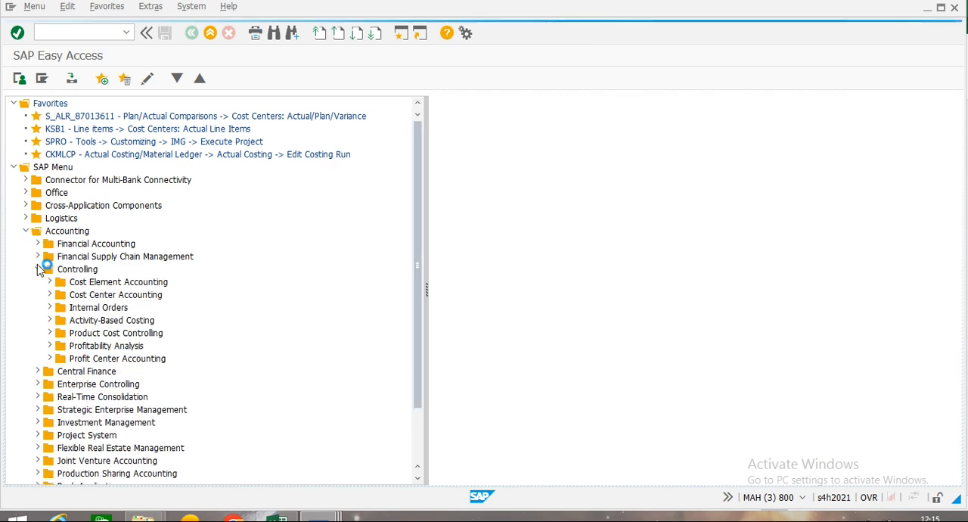
{"action": "left_click", "coordinate": [49, 308]}
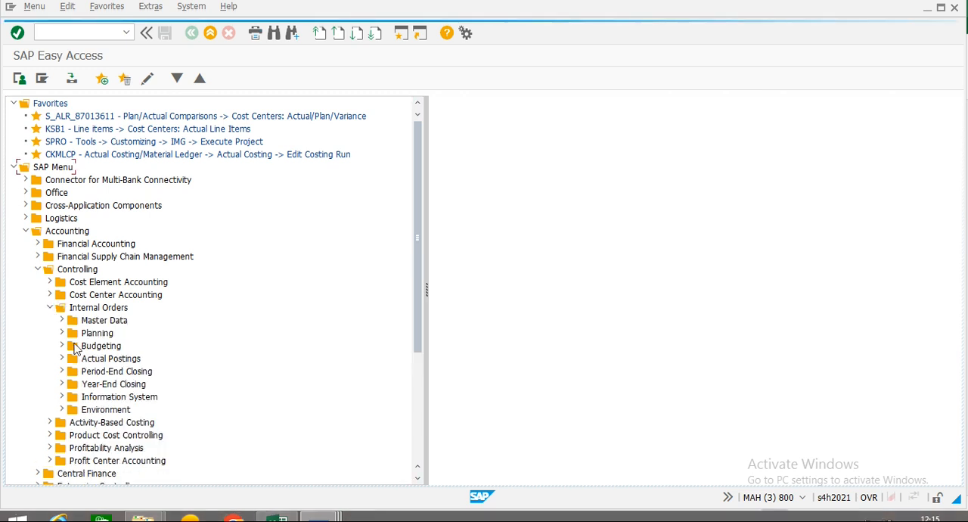
{"action": "left_click", "coordinate": [62, 320]}
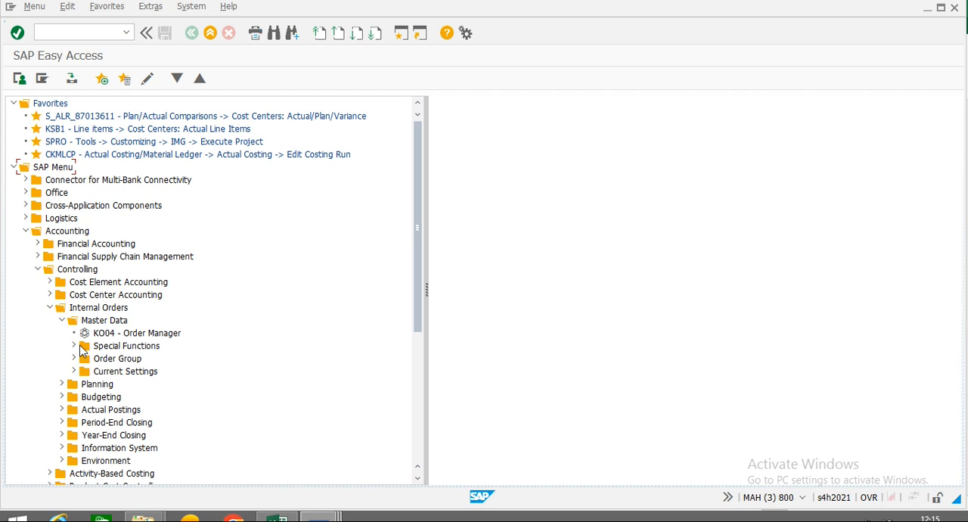
{"action": "left_click", "coordinate": [73, 348]}
{"action": "left_click", "coordinate": [85, 361]}
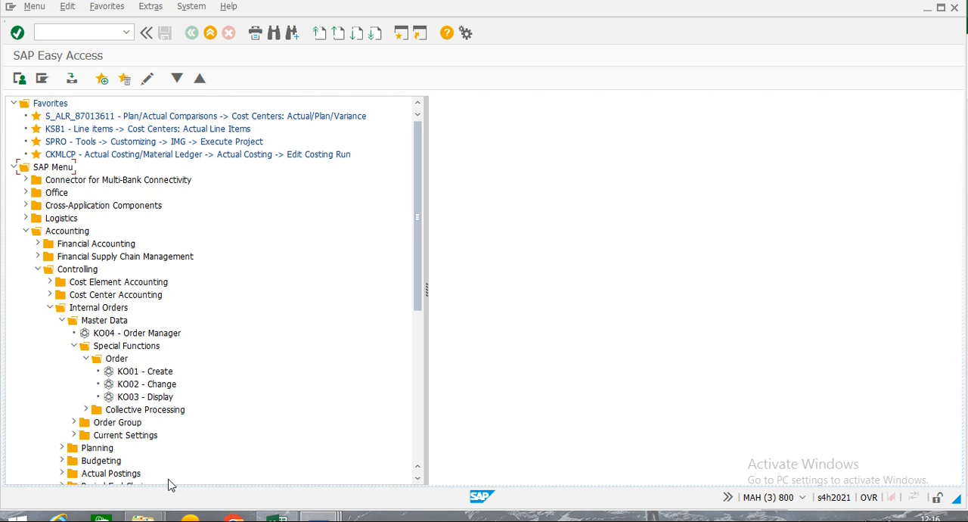
{"action": "double_click", "coordinate": [129, 375]}
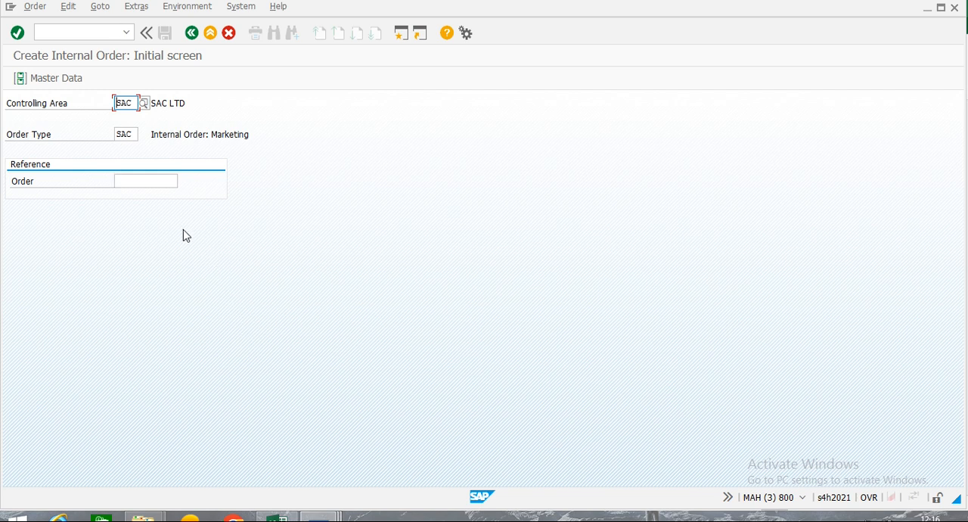
{"action": "left_click", "coordinate": [60, 81]}
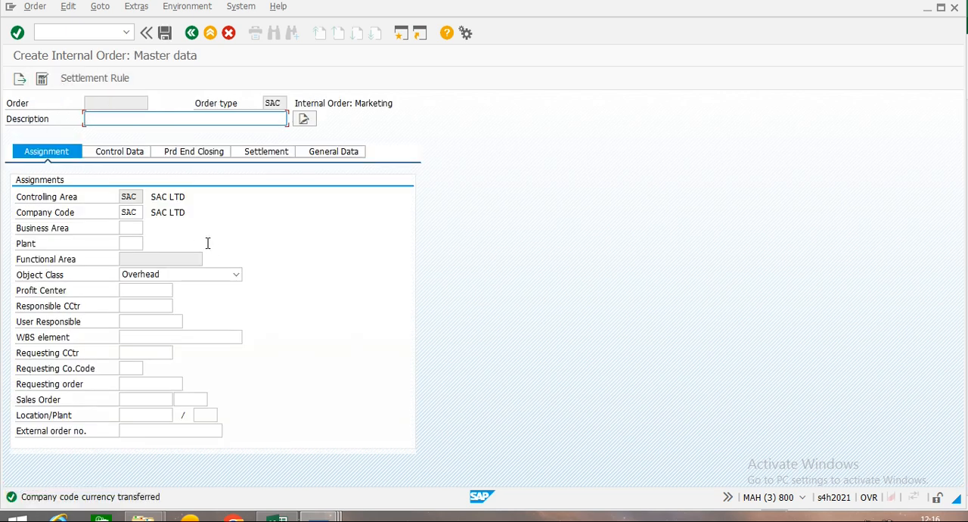
Enter "SAC-Internal order" as the description of the new internal order.
{"action": "type", "text": "S"}
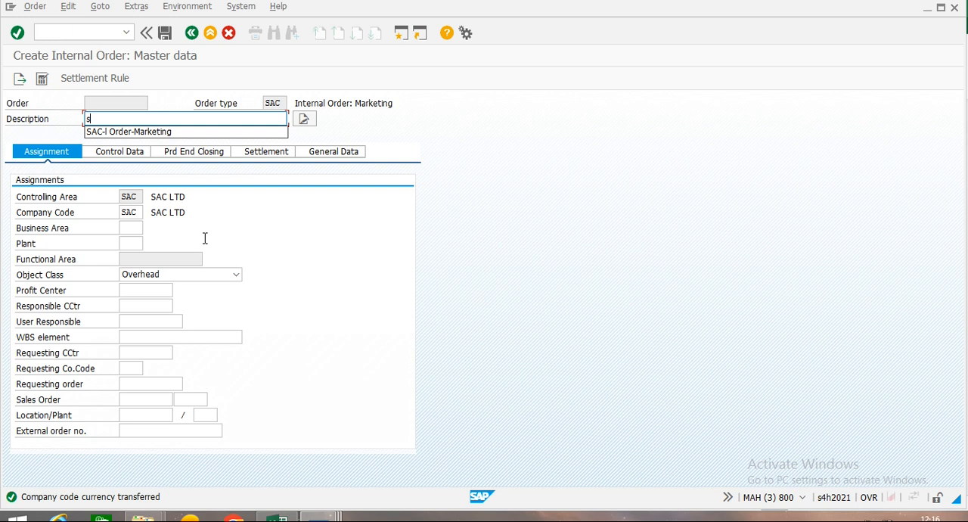
{"action": "left_click", "coordinate": [114, 137]}
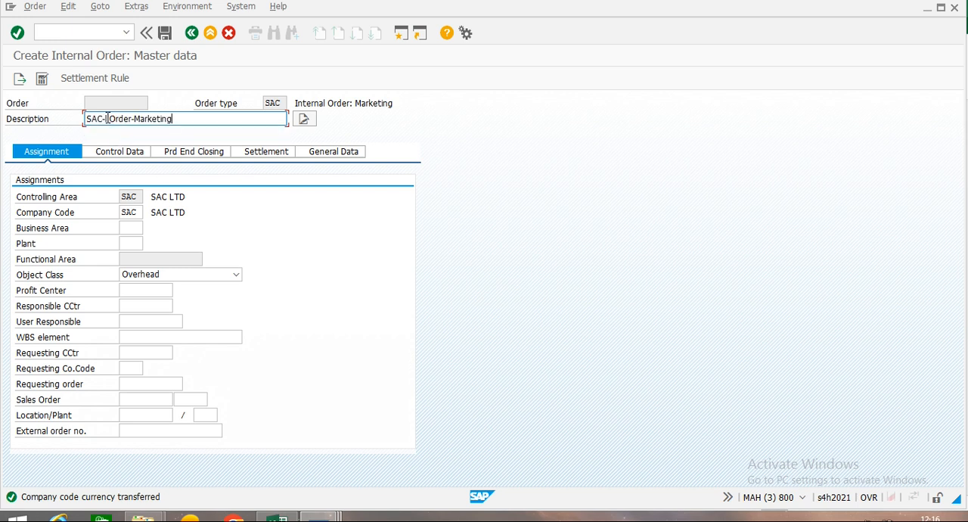
{"action": "type", "text": "n"}
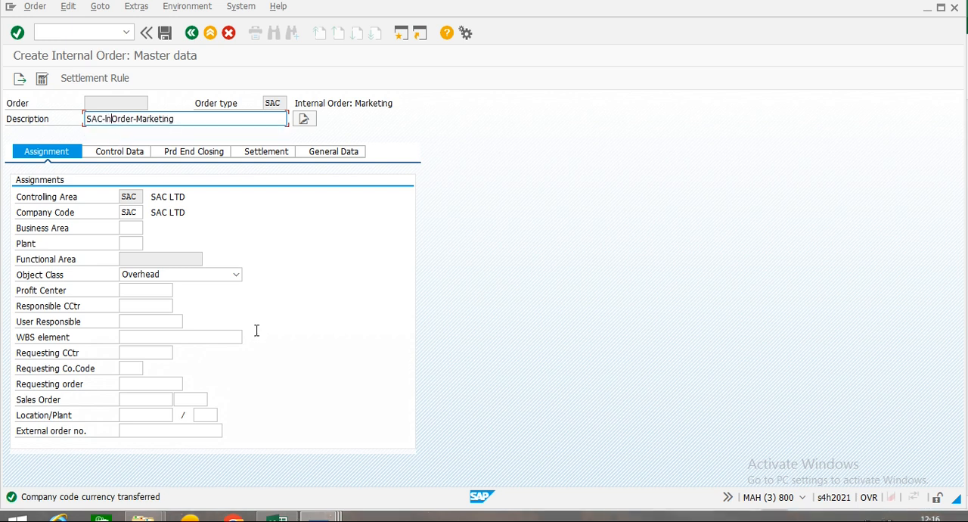
{"action": "type", "text": "ternal order"}
Set the responsible cost center to 9001 (SALES DEPT) from the SAC cost center value list.
{"action": "left_click", "coordinate": [129, 306]}
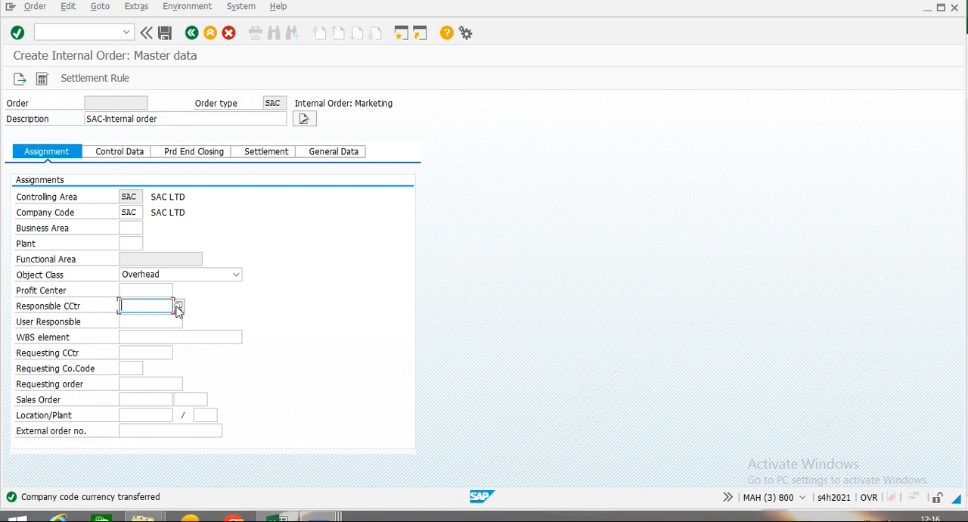
{"action": "left_click", "coordinate": [179, 307]}
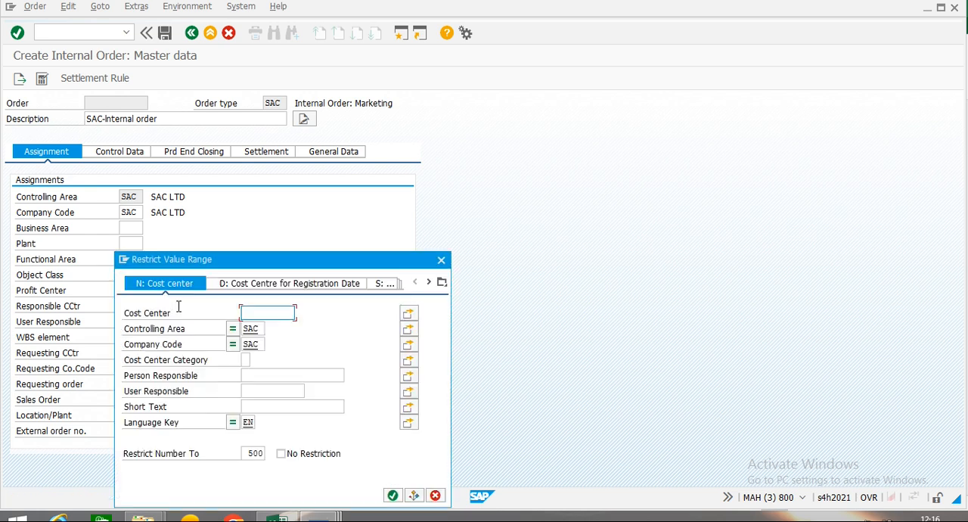
{"action": "left_click", "coordinate": [393, 496]}
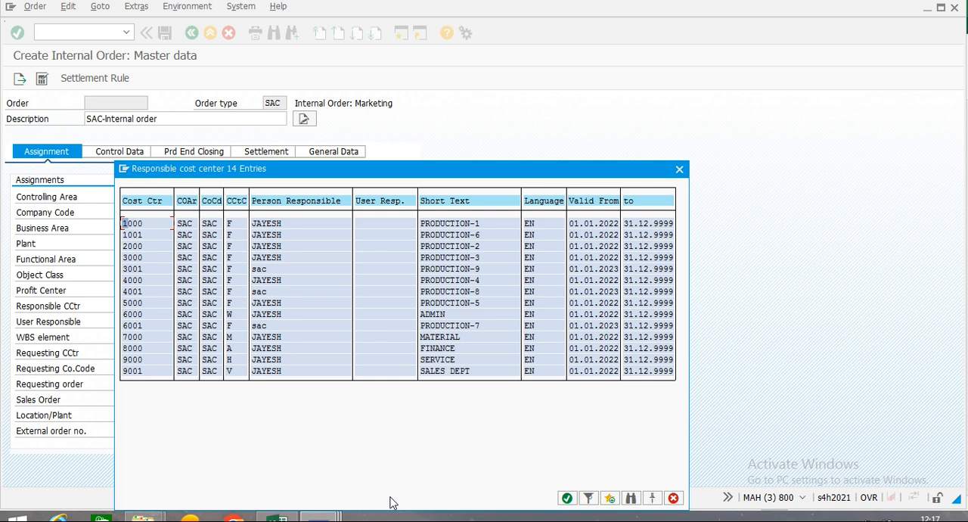
{"action": "double_click", "coordinate": [135, 373]}
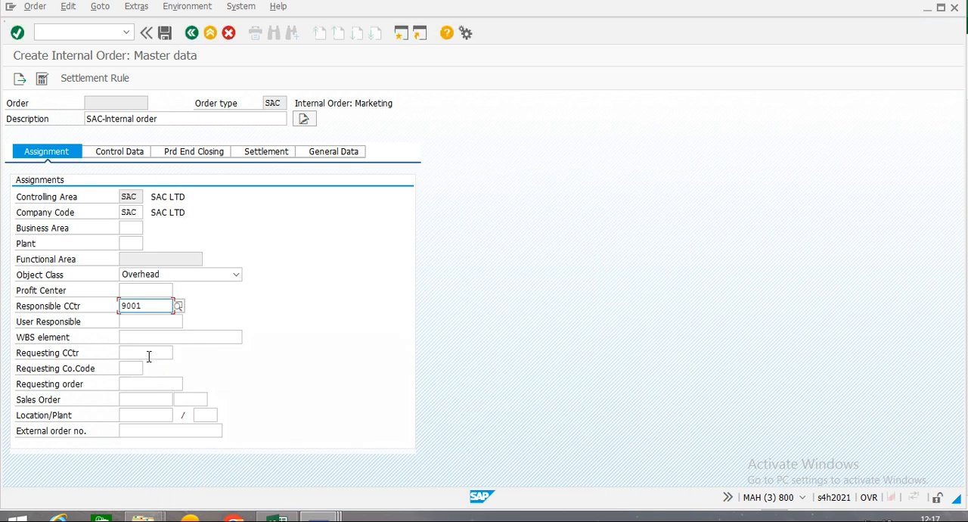
Set the requesting cost center to 6001 (PRODUCTION-7) from the SAC cost center value list.
{"action": "left_click", "coordinate": [151, 357]}
{"action": "left_click", "coordinate": [179, 353]}
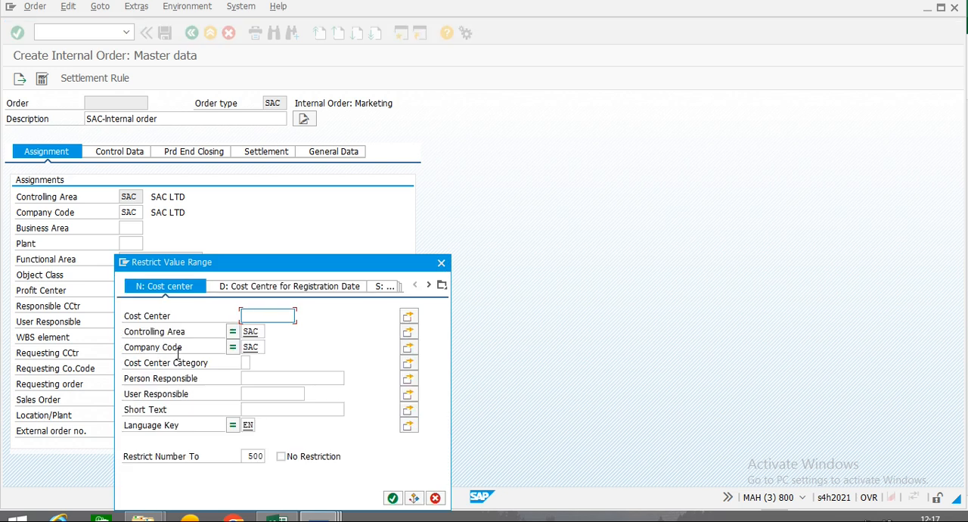
{"action": "left_click_drag", "start_coordinate": [286, 270], "coordinate": [490, 105]}
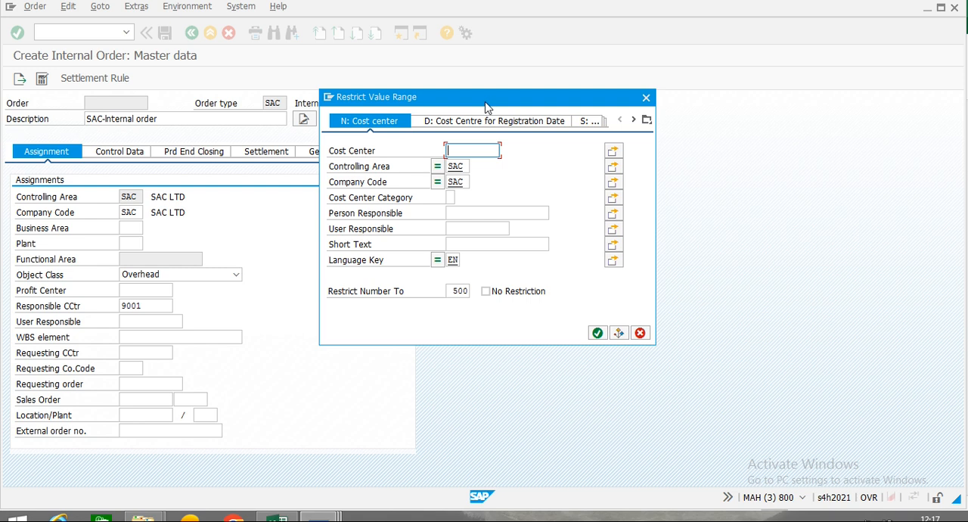
{"action": "left_click", "coordinate": [598, 334]}
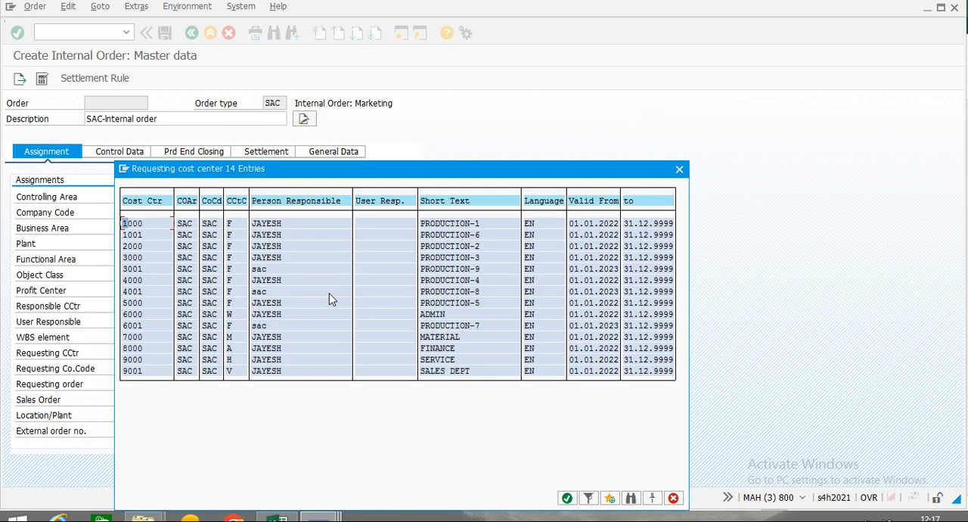
{"action": "left_click", "coordinate": [135, 327]}
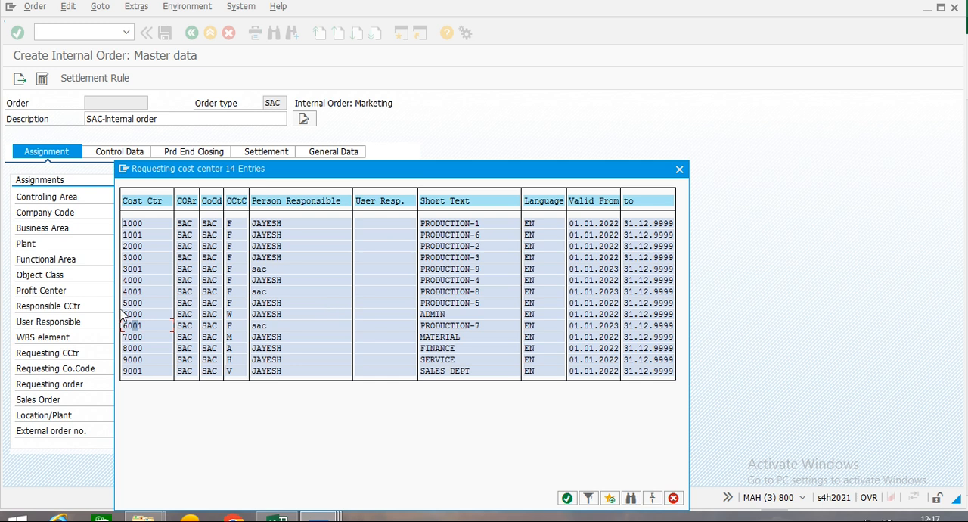
{"action": "double_click", "coordinate": [134, 325]}
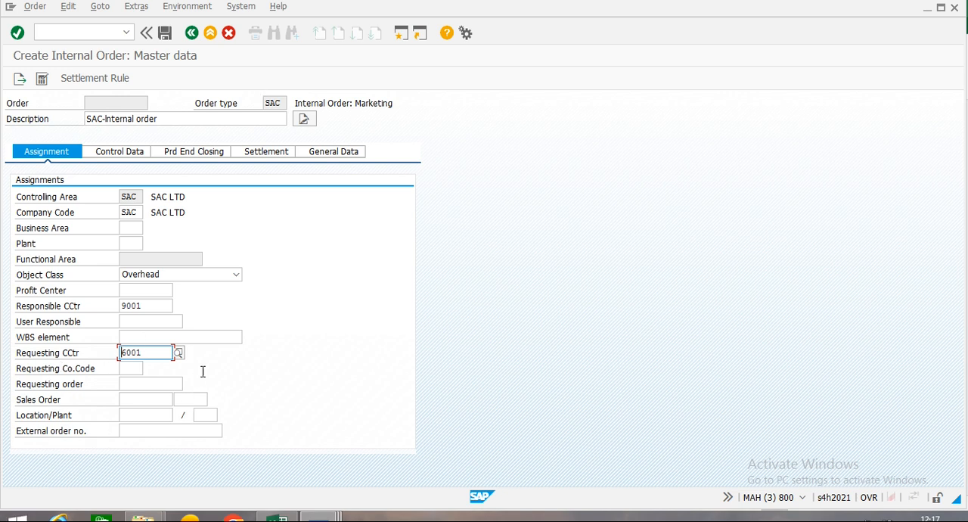
Review the order's control data and period-end closing data, and open its settlement rule.
{"action": "left_click", "coordinate": [117, 153]}
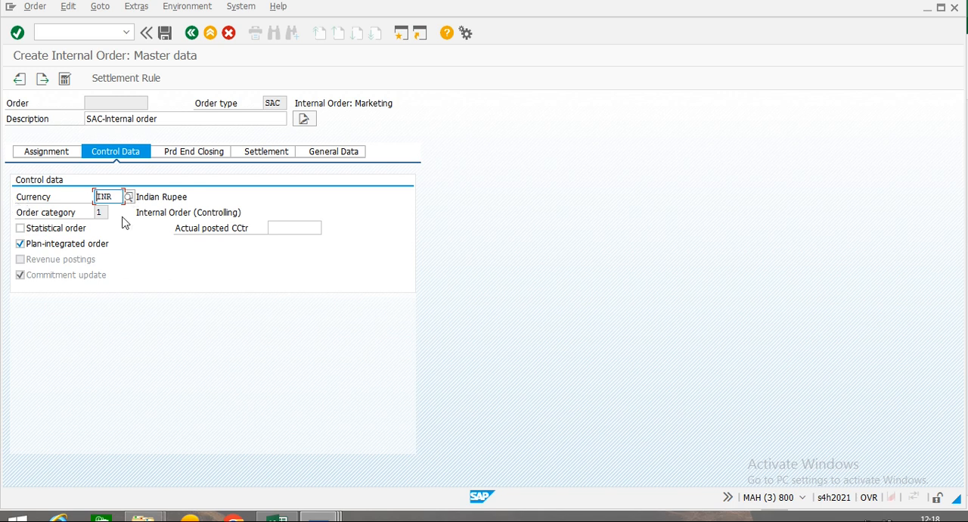
{"action": "left_click", "coordinate": [201, 155]}
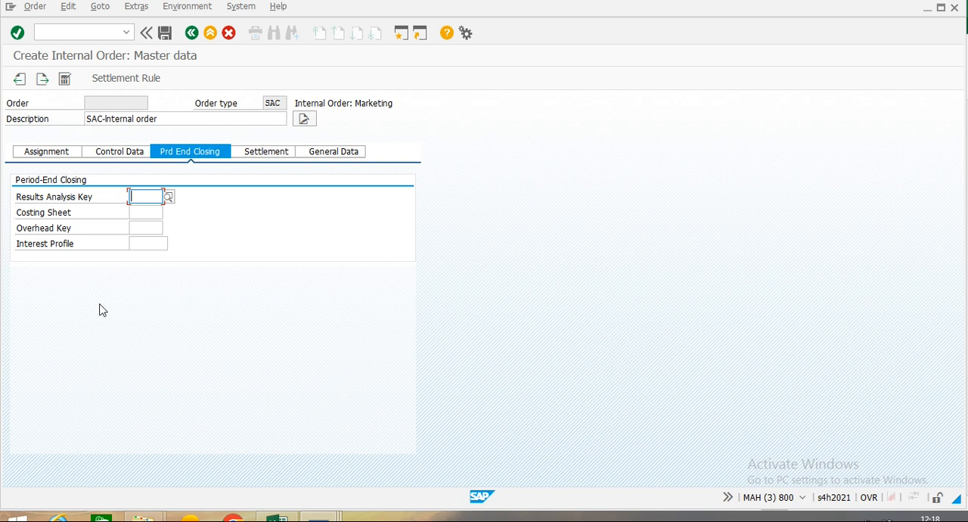
{"action": "left_click", "coordinate": [118, 79]}
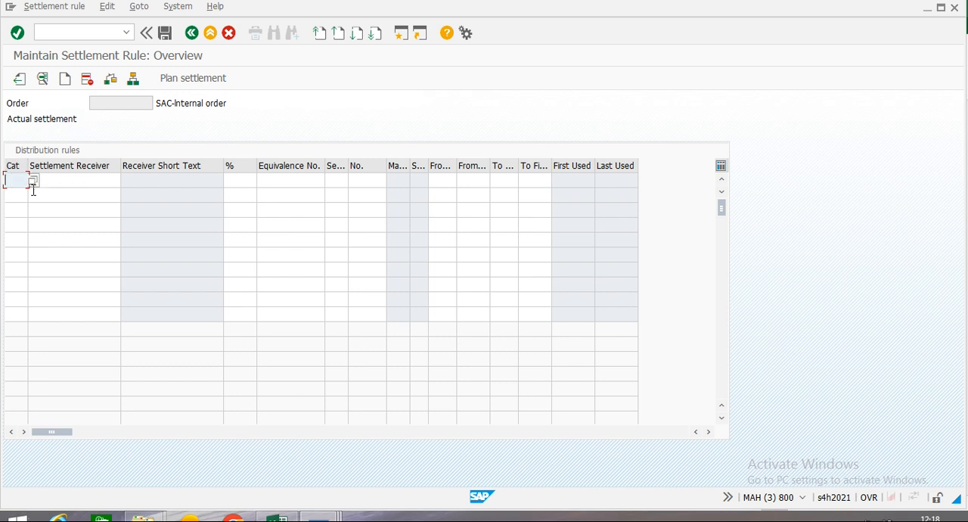
Set the first distribution rule to category CTR with cost center 6001 as the settlement receiver.
{"action": "left_click", "coordinate": [33, 181]}
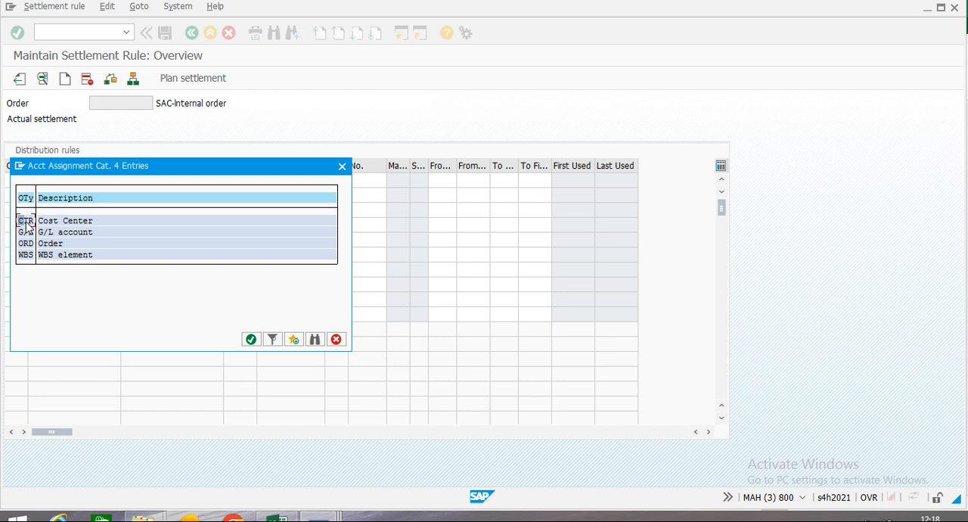
{"action": "double_click", "coordinate": [27, 221]}
{"action": "left_click", "coordinate": [65, 179]}
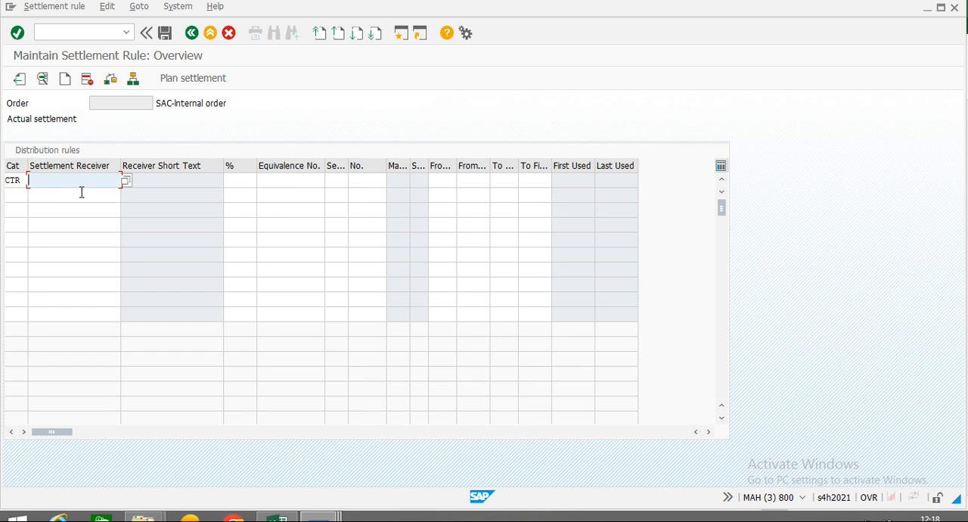
{"action": "left_click", "coordinate": [126, 182]}
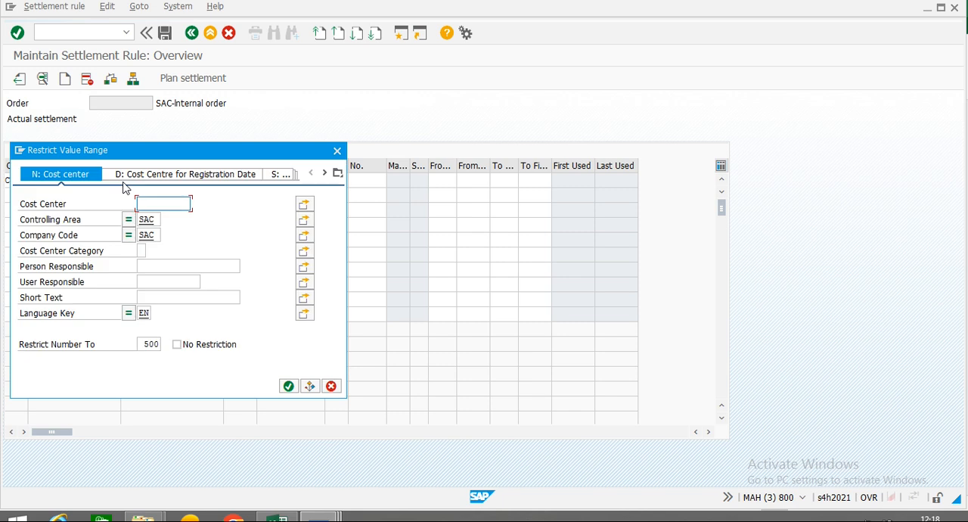
{"action": "left_click", "coordinate": [290, 386]}
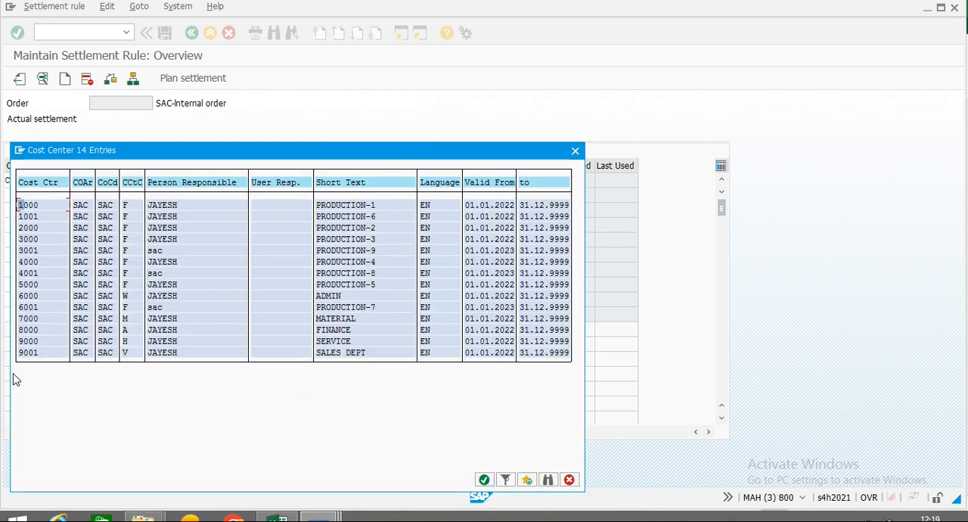
{"action": "left_click", "coordinate": [30, 307]}
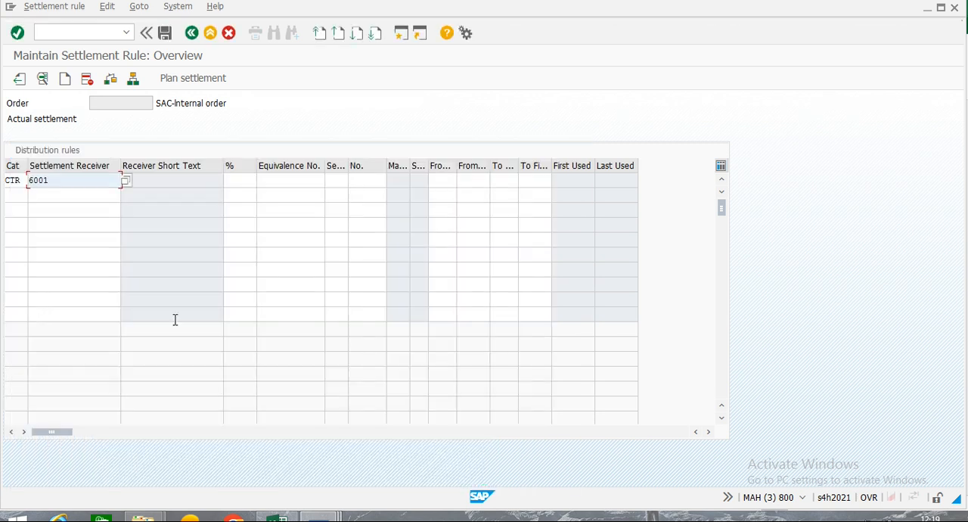
Set the settlement percentage of the first distribution rule, for cost center 6001, to 50.
{"action": "left_click", "coordinate": [240, 180]}
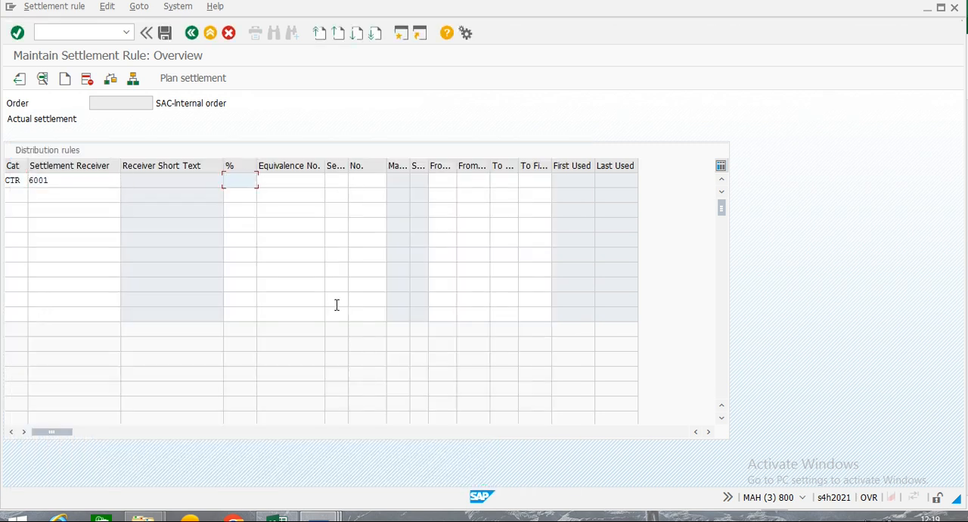
{"action": "type", "text": "50"}
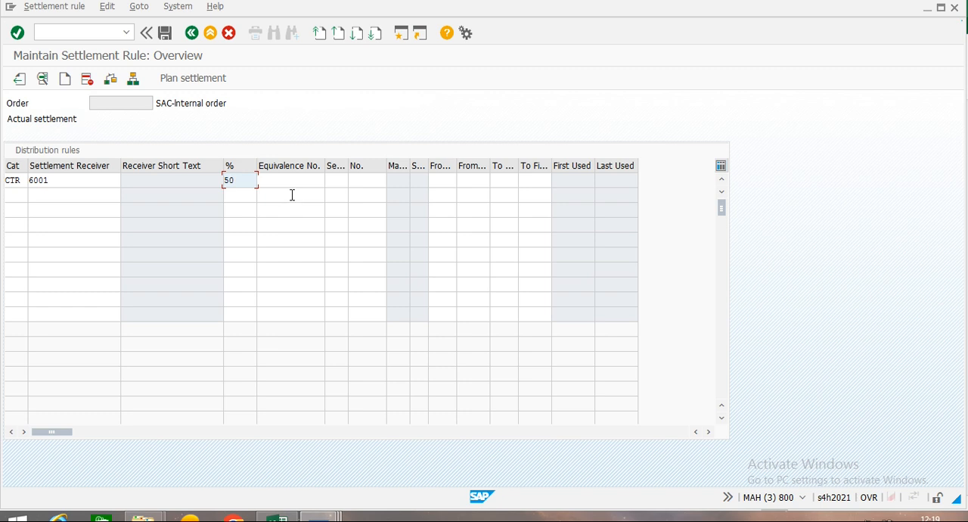
{"action": "key", "text": "Return"}
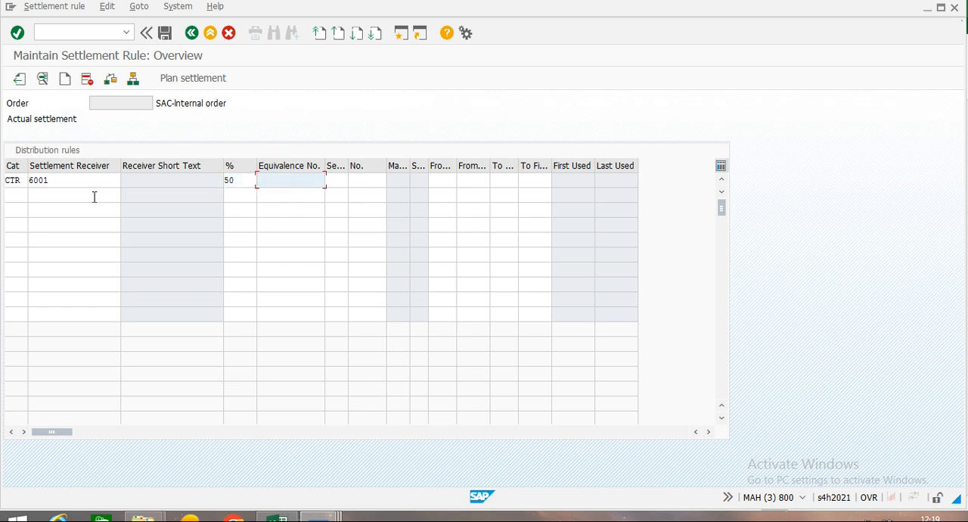
Add a second distribution rule with category CTR, cost center 9001 as settlement receiver and a 50 percent share.
{"action": "left_click", "coordinate": [17, 194]}
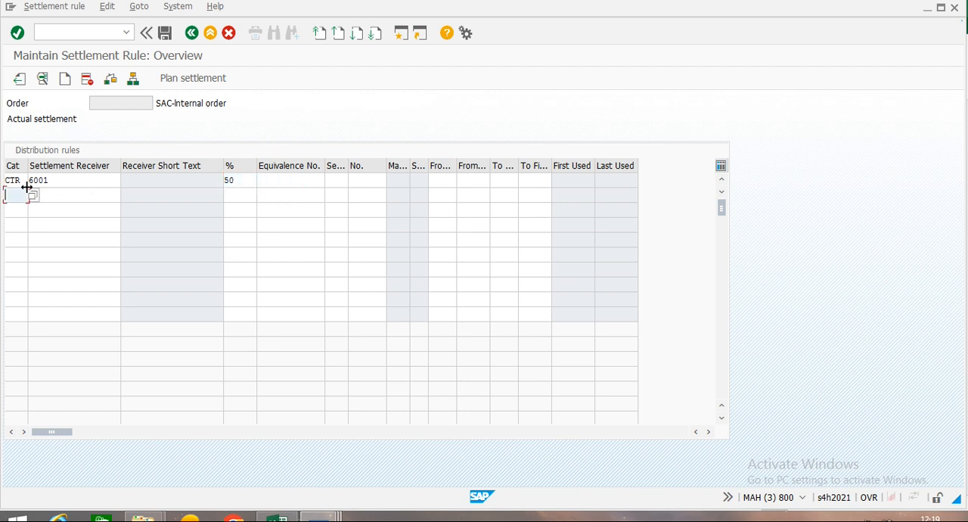
{"action": "type", "text": "ct"}
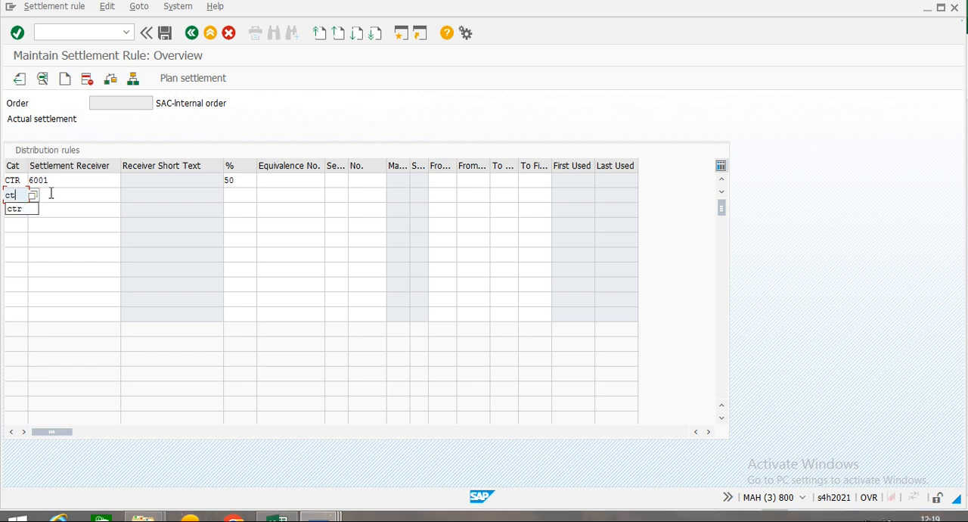
{"action": "left_click", "coordinate": [14, 209]}
{"action": "left_click", "coordinate": [75, 198]}
{"action": "type", "text": "9001"}
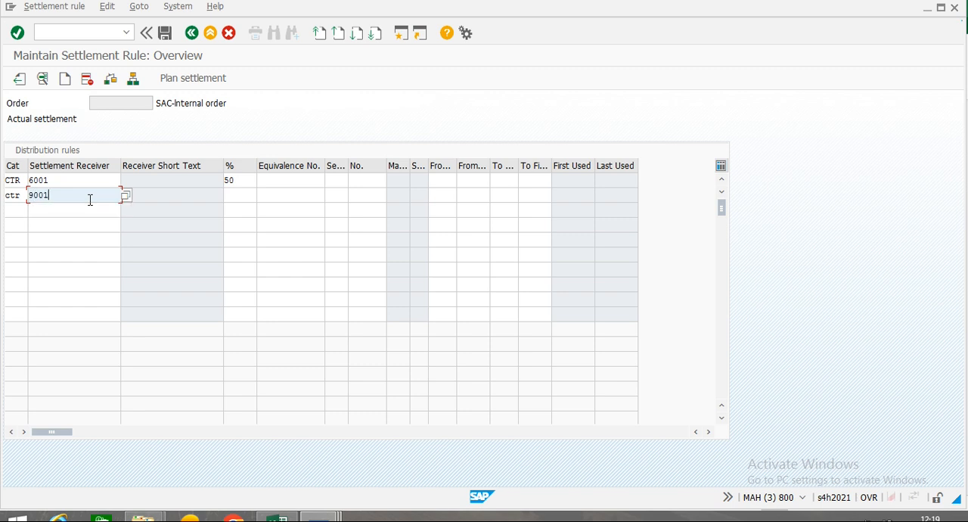
{"action": "key", "text": "Tab"}
{"action": "type", "text": "50"}
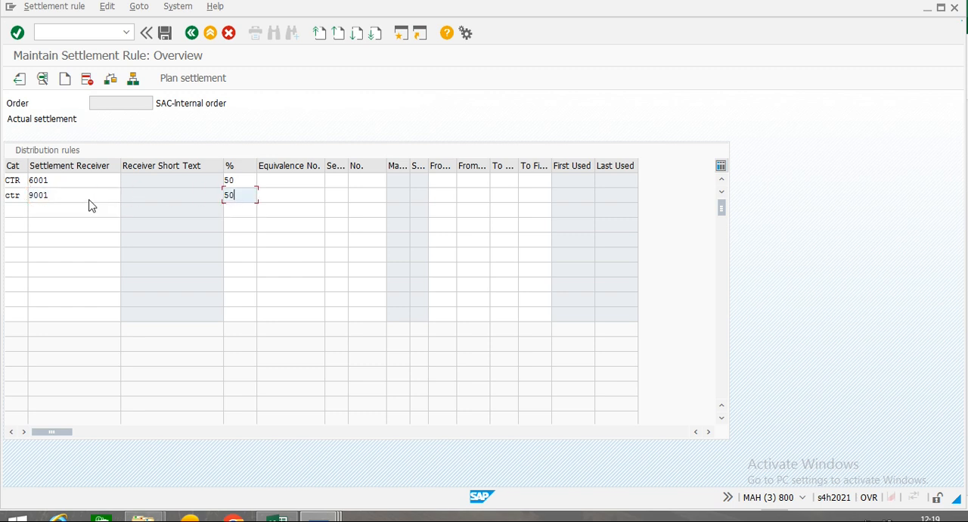
{"action": "key", "text": "Return"}
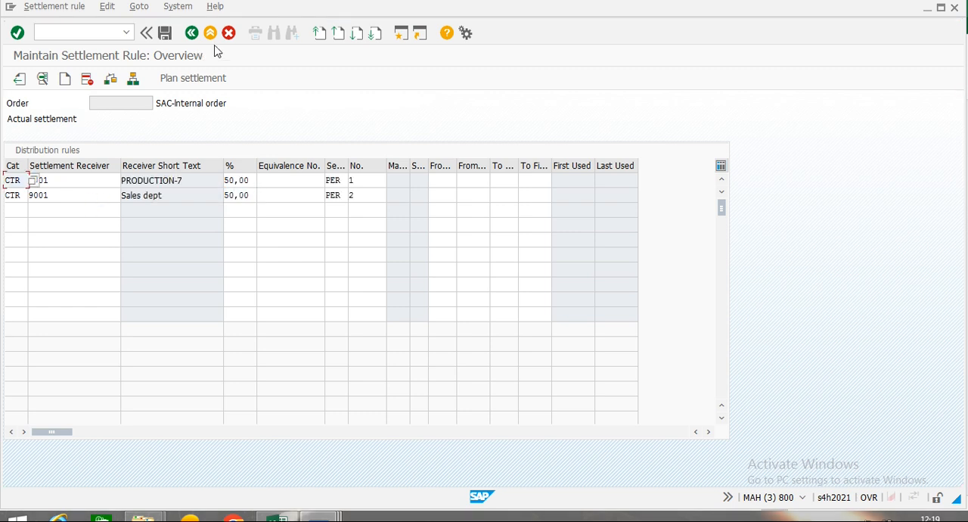
Return to the order master data, review its settlement and general data, and save the SAC internal order without a profit center.
{"action": "left_click", "coordinate": [193, 33]}
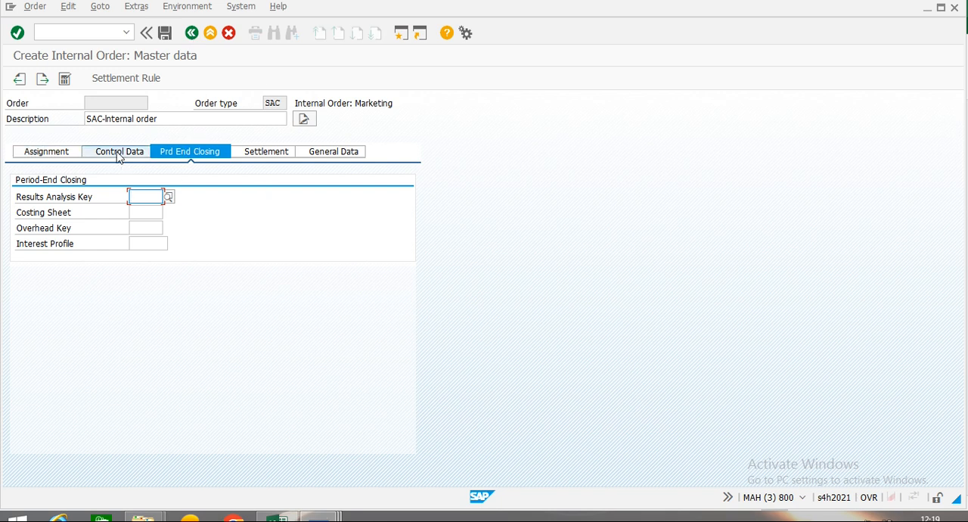
{"action": "left_click", "coordinate": [274, 155]}
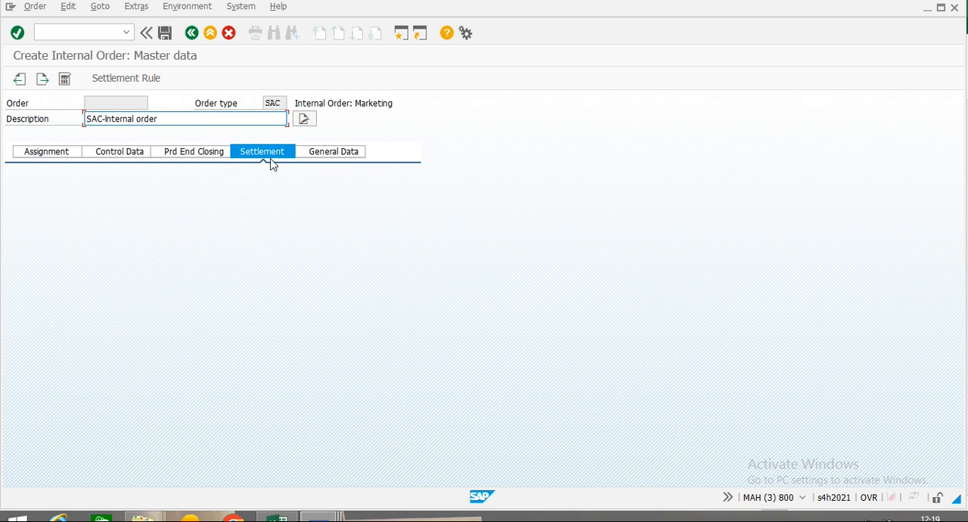
{"action": "left_click", "coordinate": [322, 155]}
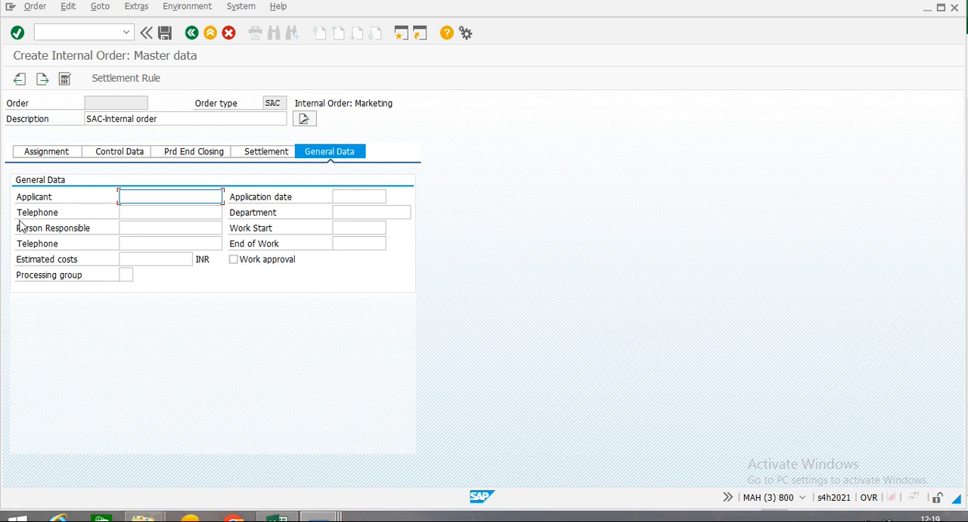
{"action": "left_click", "coordinate": [165, 34]}
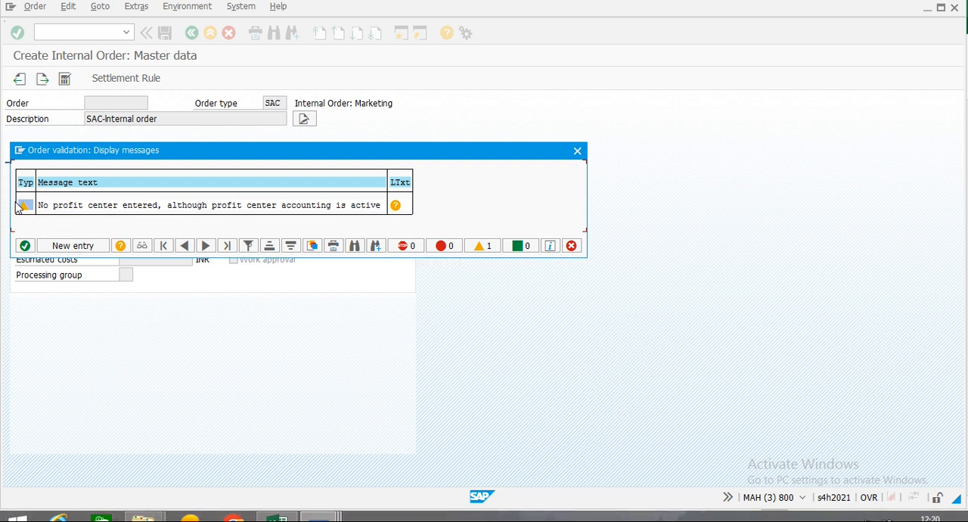
{"action": "left_click", "coordinate": [25, 247]}
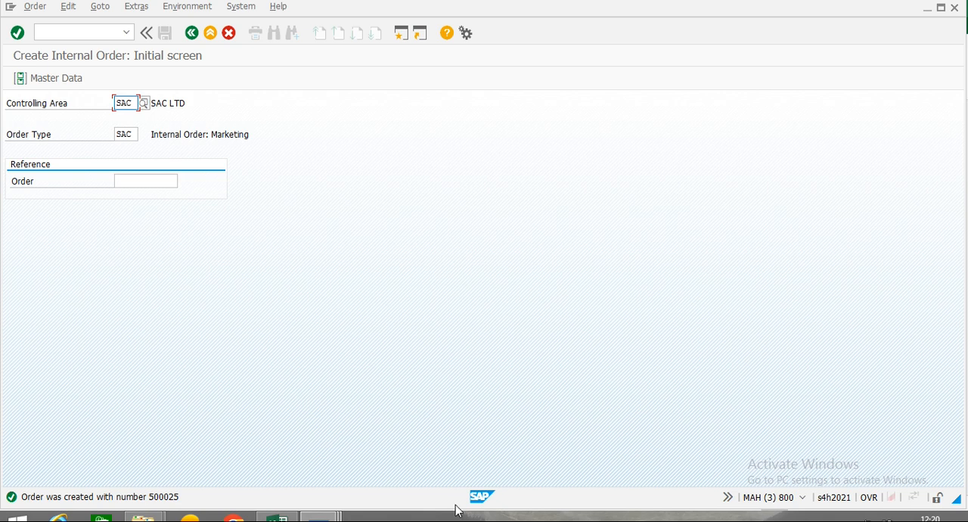
Switch to the Internal Order in SAP workbook in Excel and record the new internal order's number in cell A30 of Sheet2.
{"action": "left_click", "coordinate": [278, 518]}
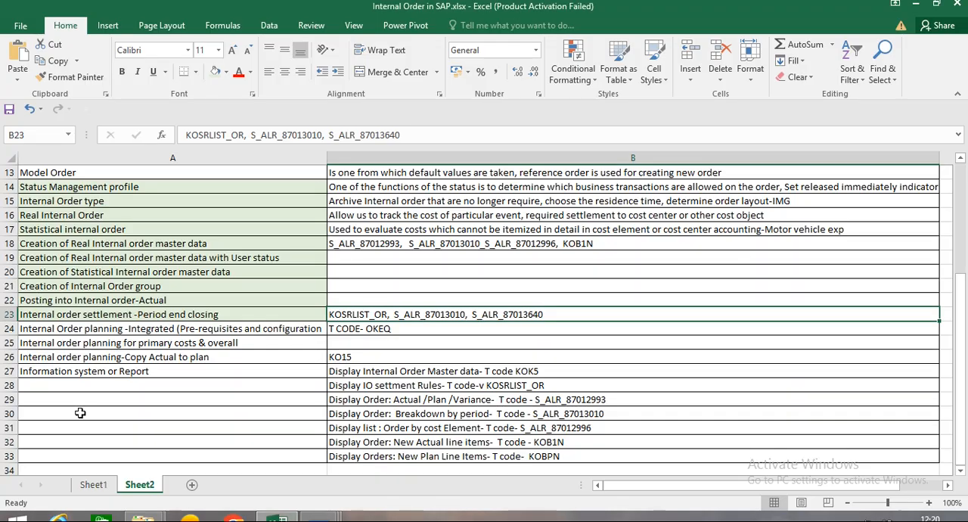
{"action": "left_click", "coordinate": [73, 439]}
{"action": "key", "text": "Up"}
{"action": "key", "text": "Up"}
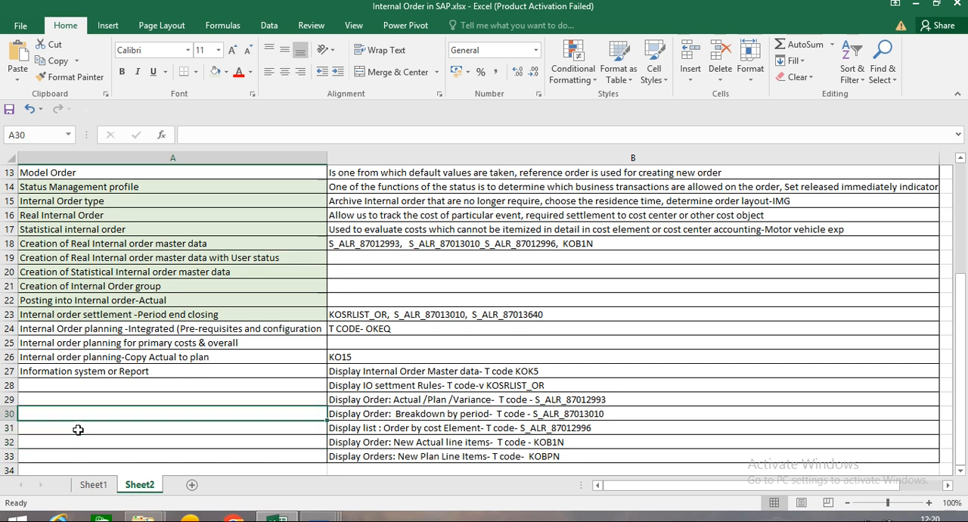
{"action": "type", "text": "500025"}
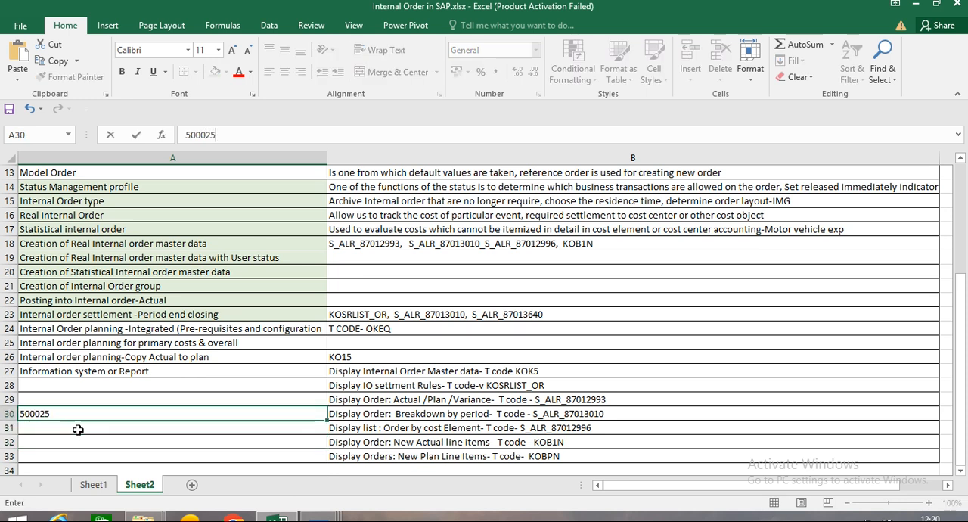
{"action": "key", "text": "Return"}
{"action": "key", "text": "Up"}
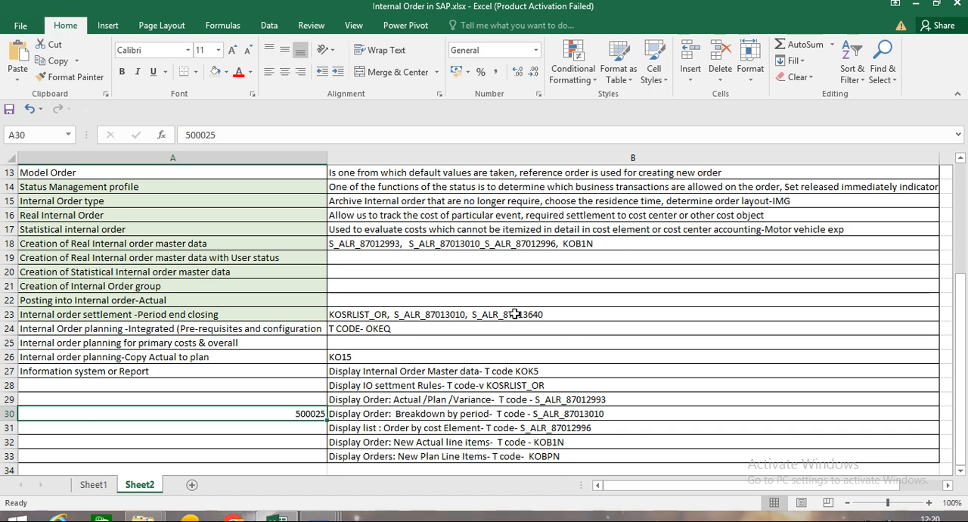
Switch back to SAP and start an SAC1 internal order referencing the just-recorded order, with the description SAC-Internal order with User Status.
{"action": "key", "text": "alt"}
{"action": "key", "text": "alt+Tab"}
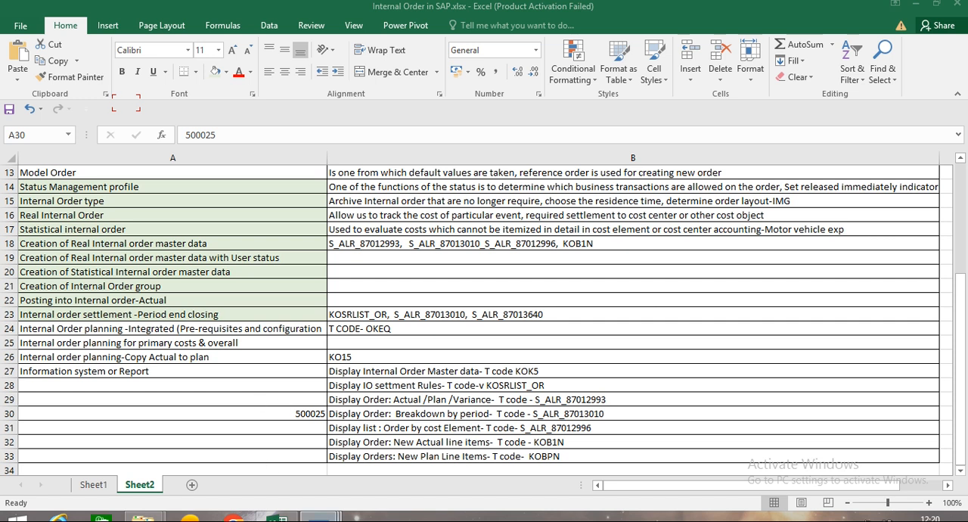
{"action": "mouse_move", "coordinate": [319, 518]}
{"action": "left_click", "coordinate": [527, 467]}
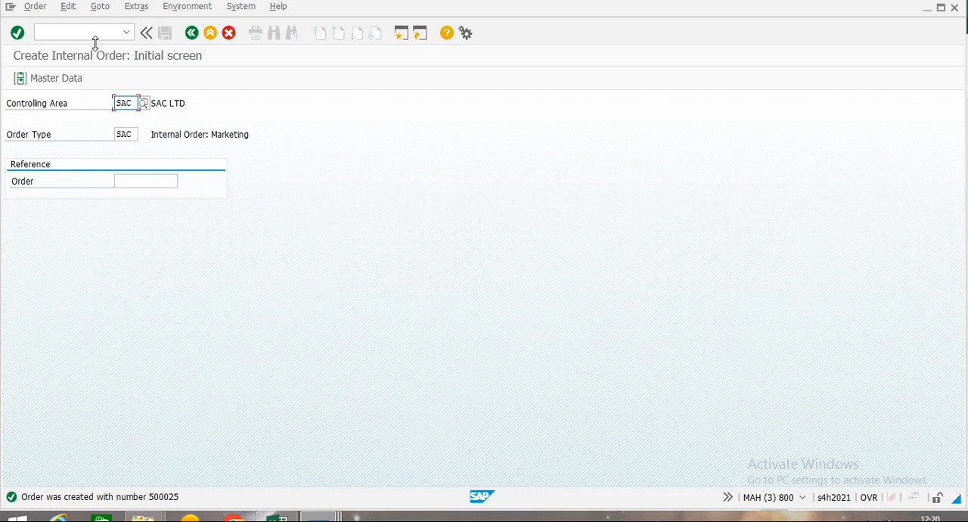
{"action": "left_click", "coordinate": [134, 134]}
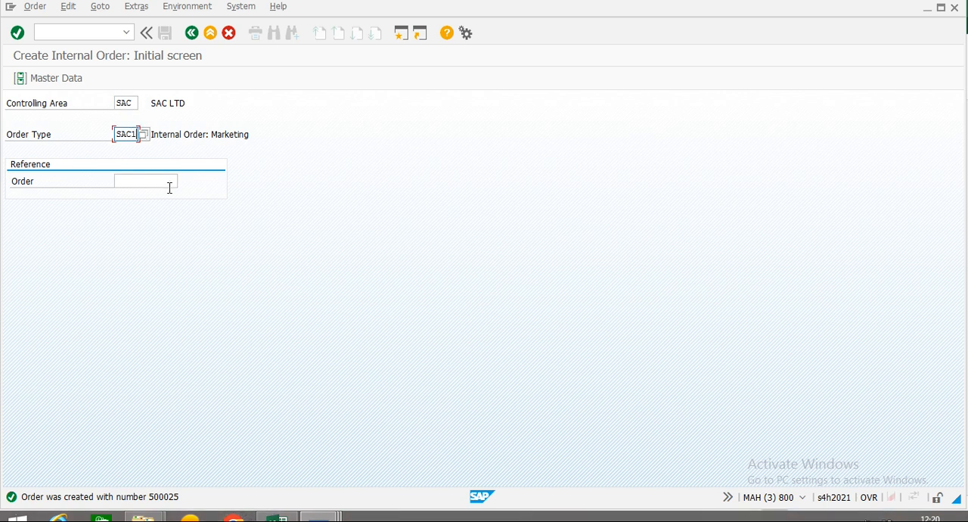
{"action": "left_click", "coordinate": [143, 182]}
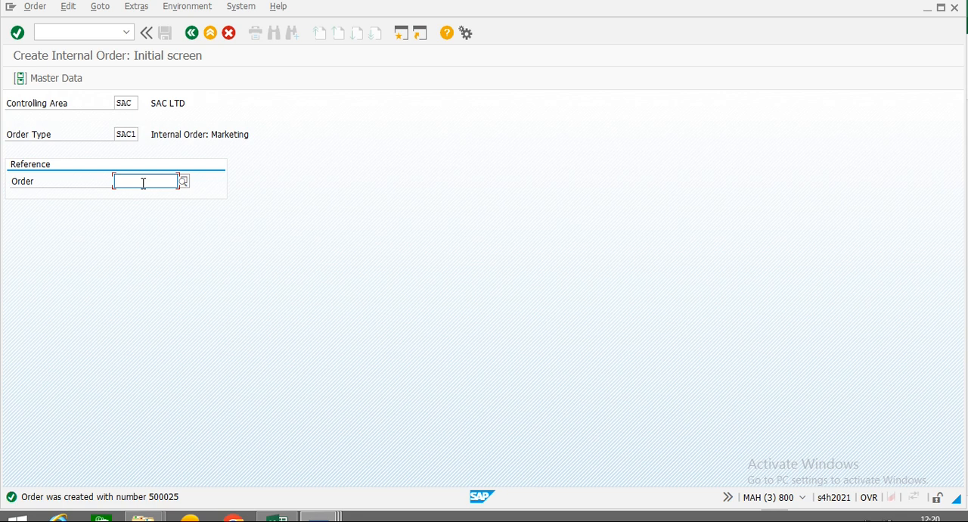
{"action": "type", "text": "500025"}
{"action": "key", "text": "Down"}
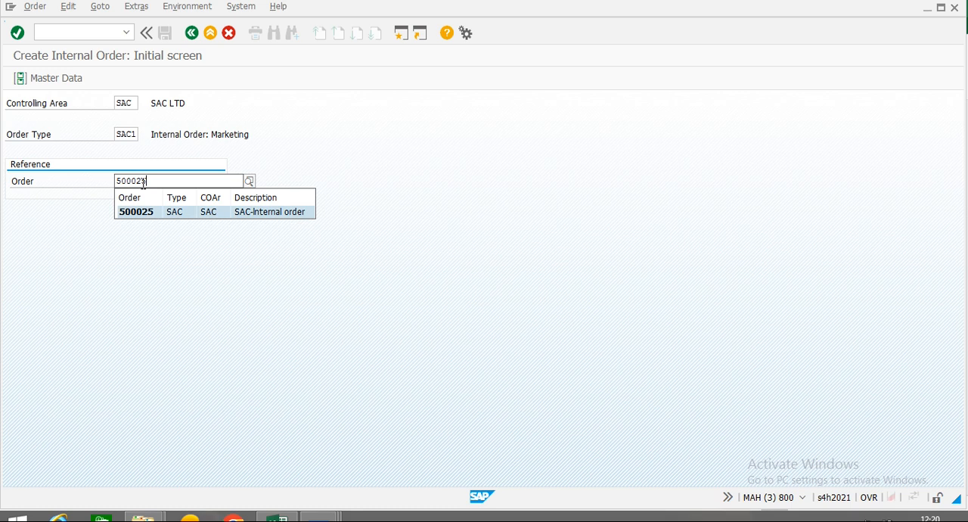
{"action": "key", "text": "Return"}
{"action": "key", "text": "Return"}
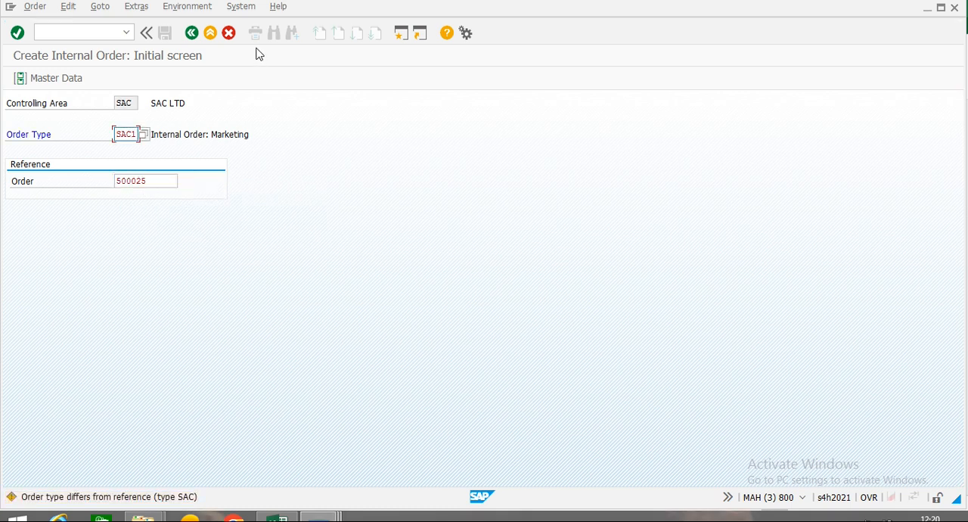
{"action": "key", "text": "Return"}
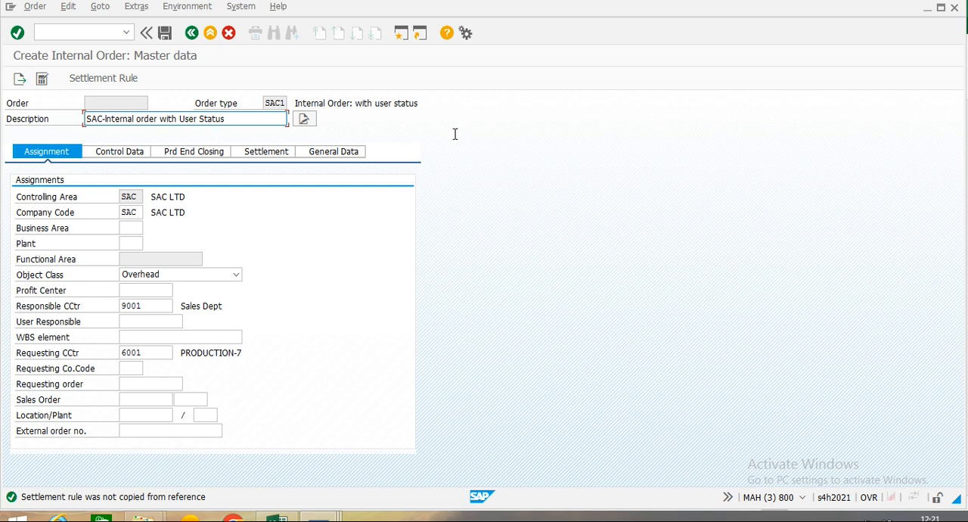
Review the SAC1 order's control data and period-end closing data, and save the order without a profit center.
{"action": "left_click", "coordinate": [119, 152]}
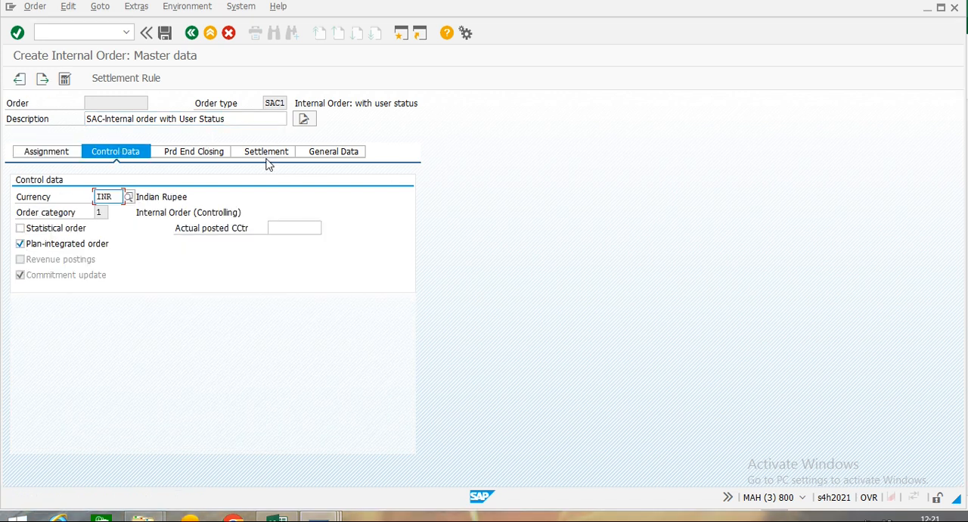
{"action": "left_click", "coordinate": [191, 152]}
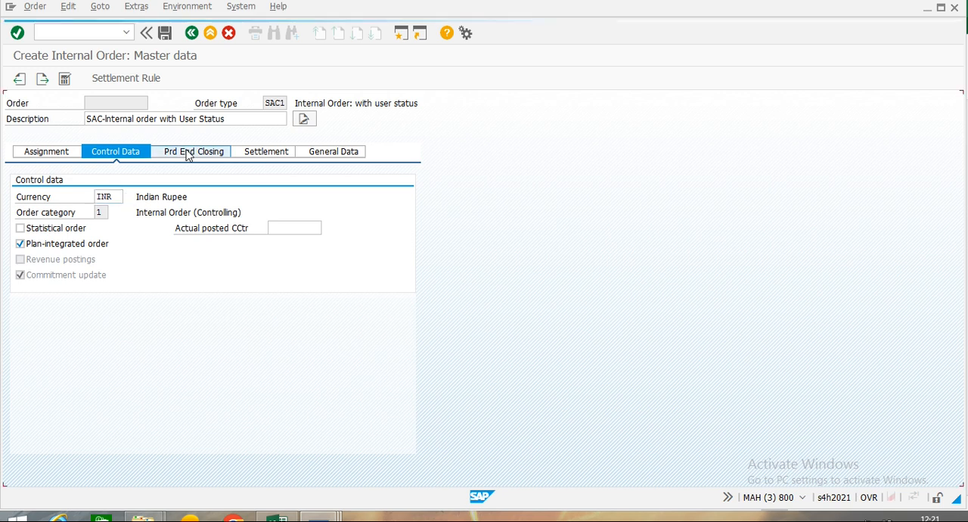
{"action": "left_click", "coordinate": [47, 152]}
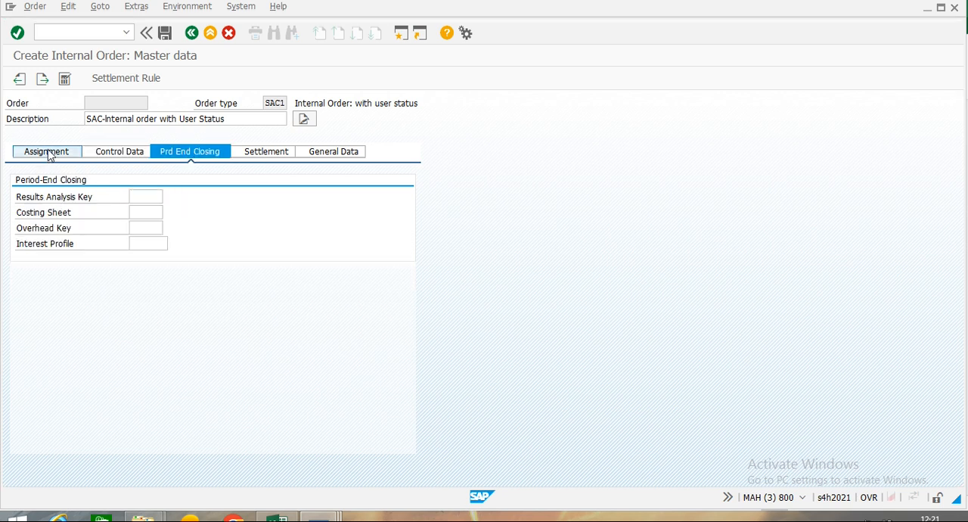
{"action": "left_click", "coordinate": [165, 34]}
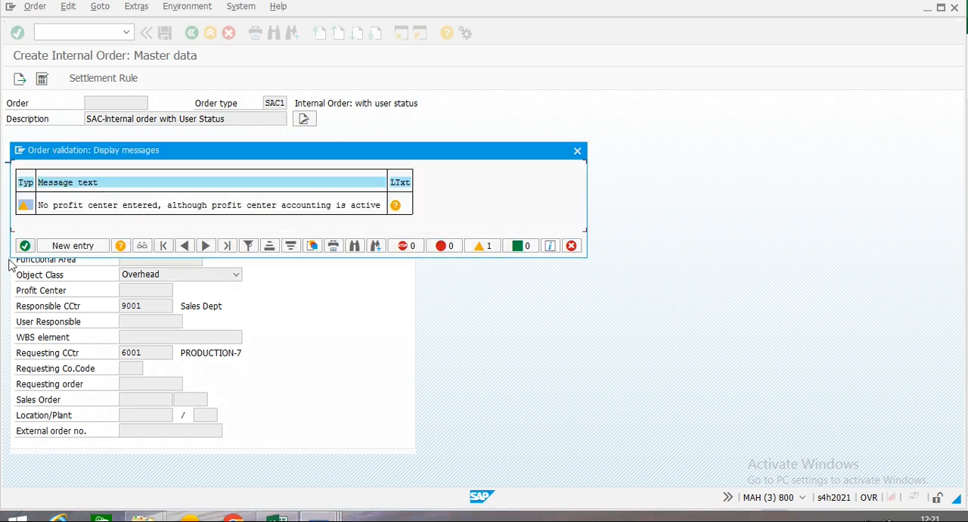
{"action": "left_click", "coordinate": [24, 246]}
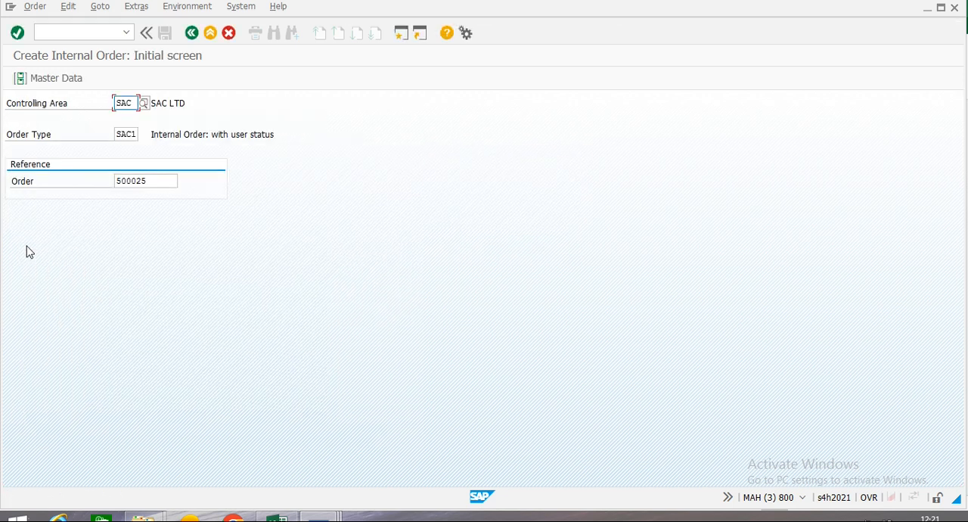
Start another internal order with order type SAC2 and no reference order, opening its master data.
{"action": "left_click", "coordinate": [137, 134]}
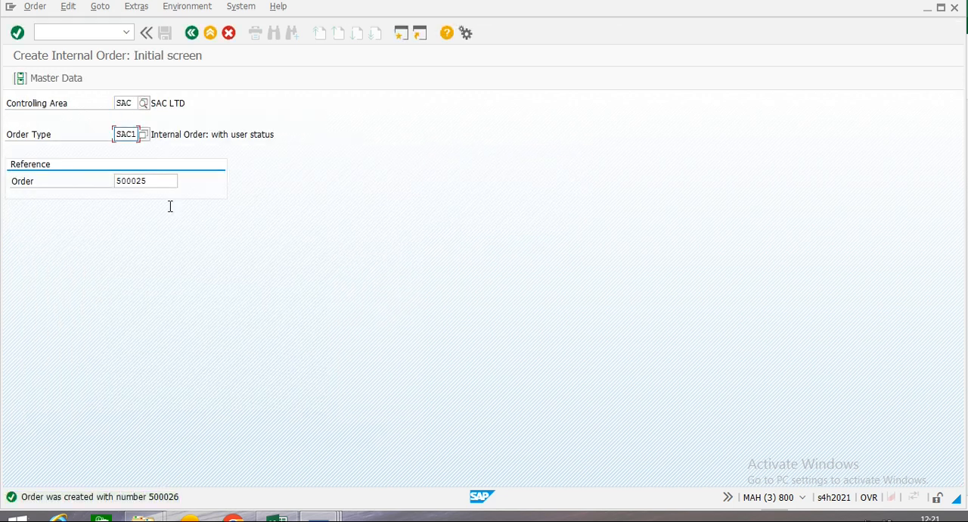
{"action": "key", "text": "BackSpace"}
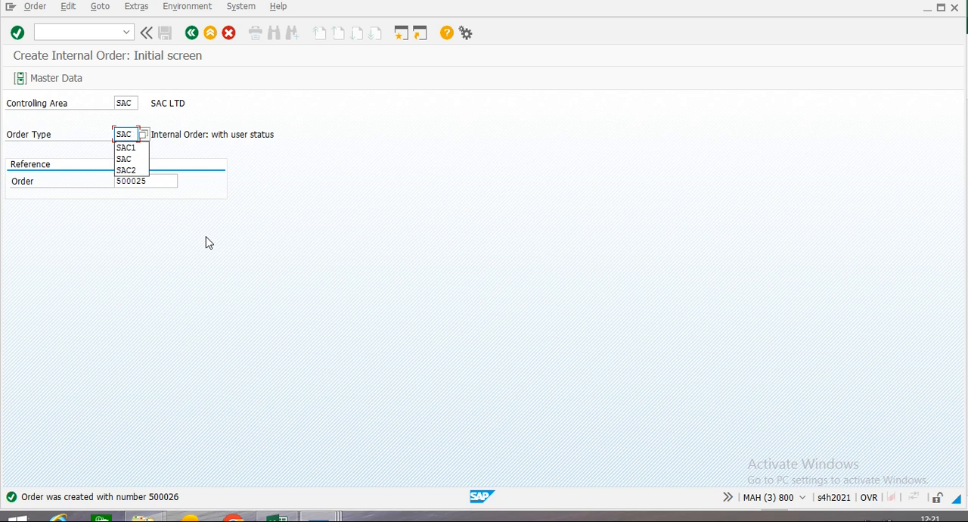
{"action": "type", "text": "2"}
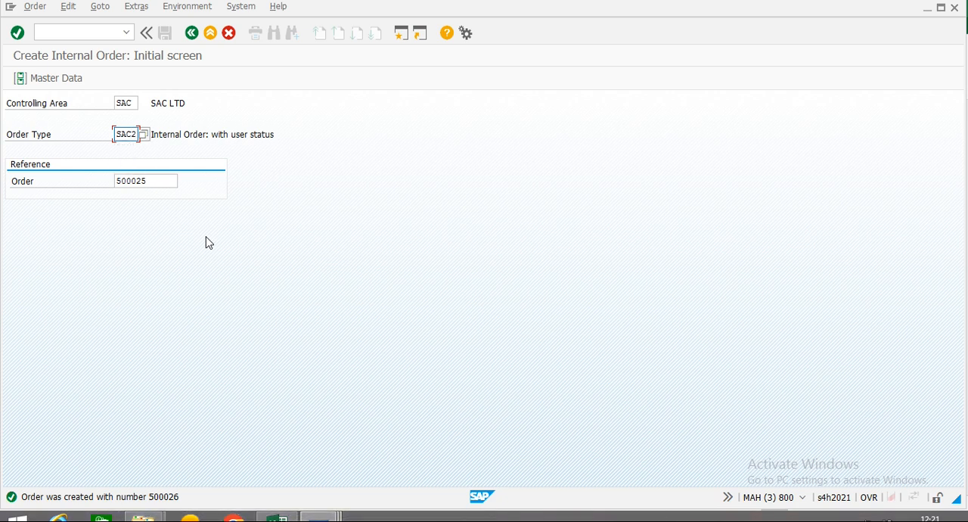
{"action": "key", "text": "Tab"}
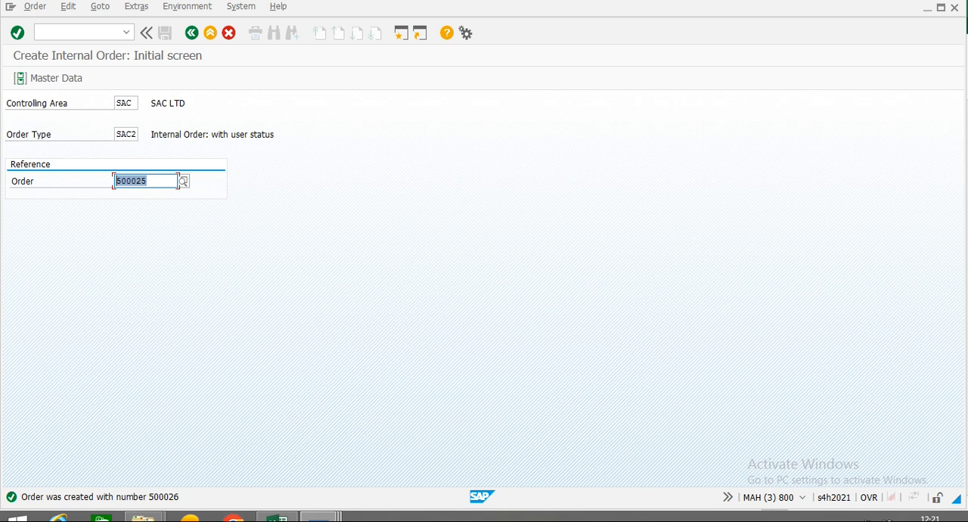
{"action": "key", "text": "Delete"}
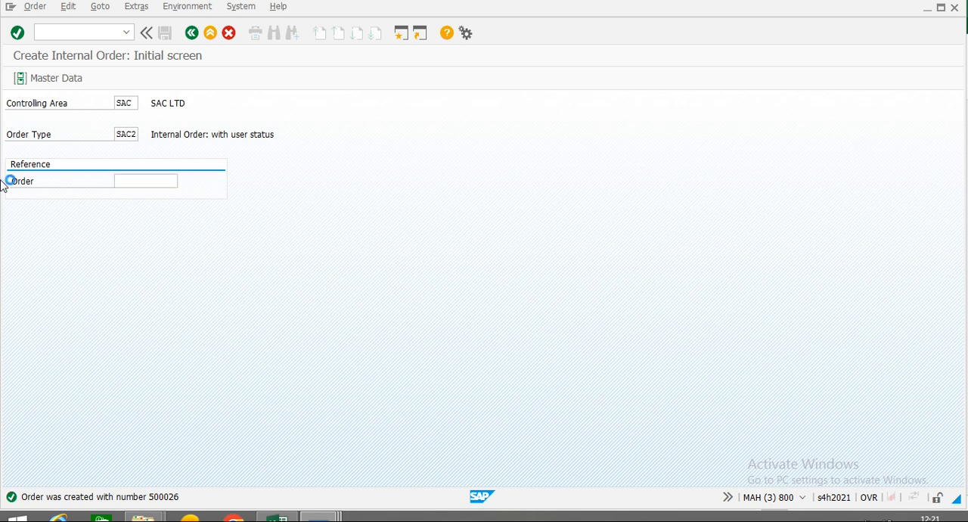
{"action": "key", "text": "Return"}
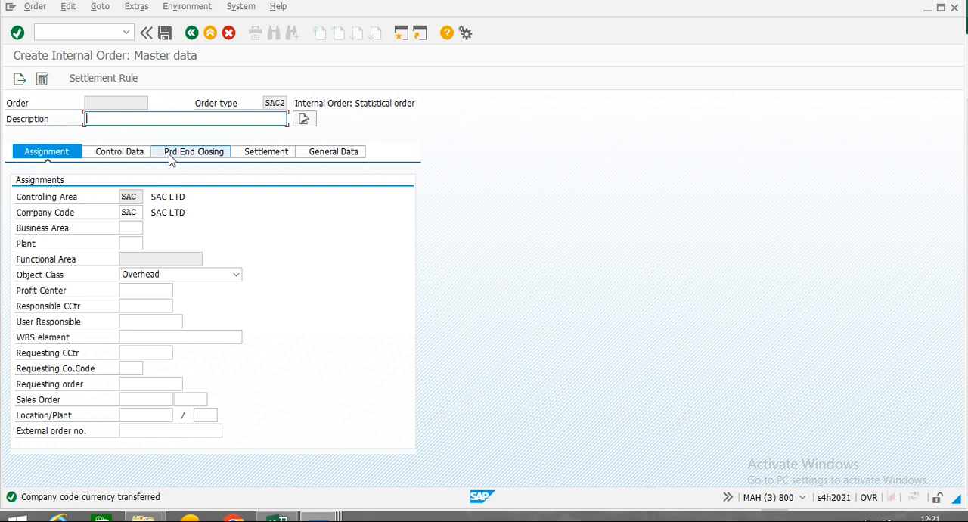
Give the SAC2 statistical order the description SAC-Internal order -Statistical.
{"action": "type", "text": "s"}
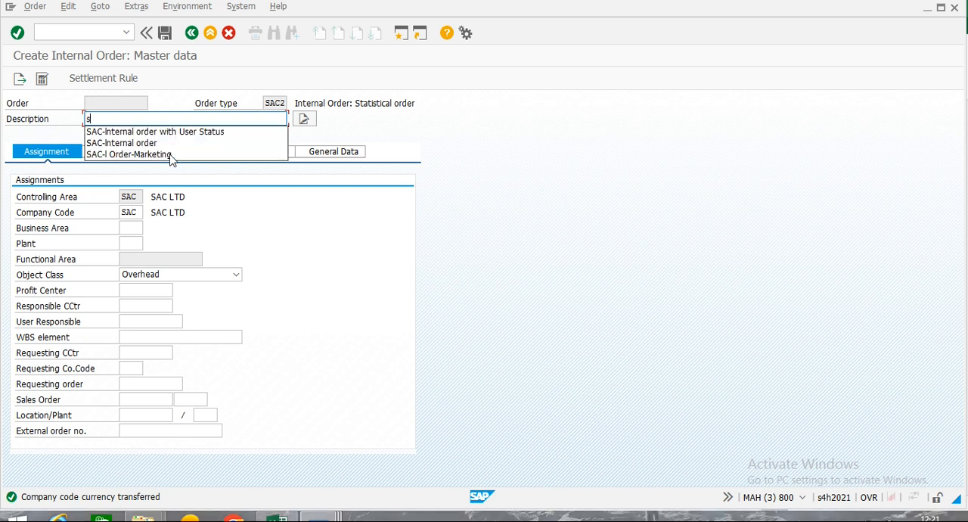
{"action": "key", "text": "Down"}
{"action": "key", "text": "Down"}
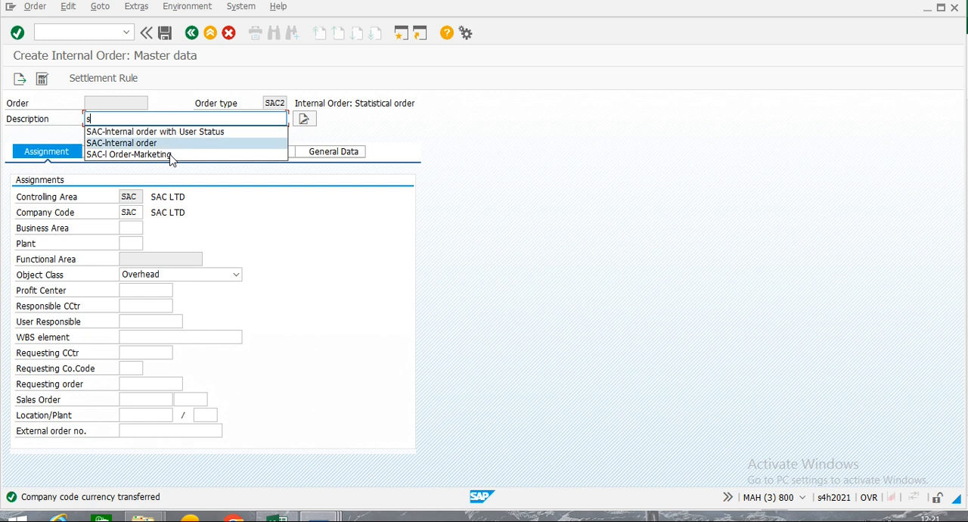
{"action": "key", "text": "Return"}
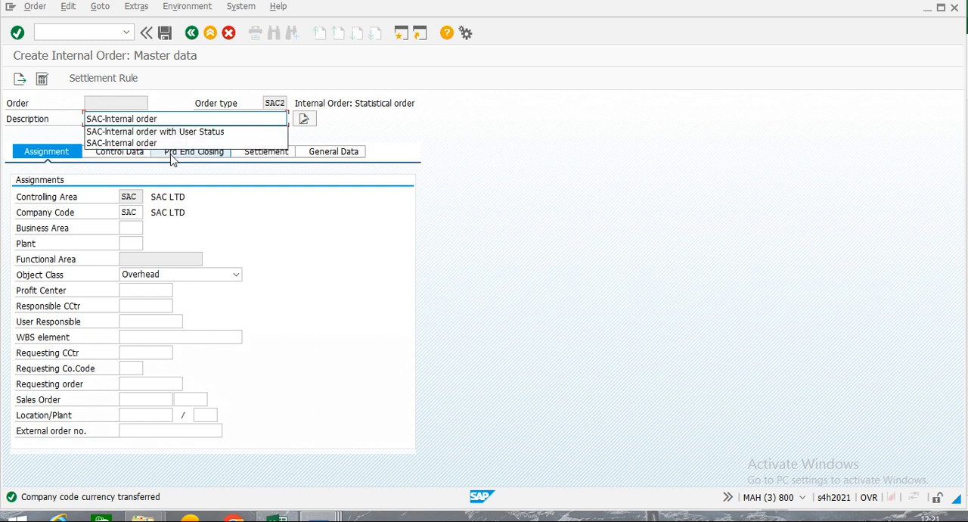
{"action": "type", "text": "-"}
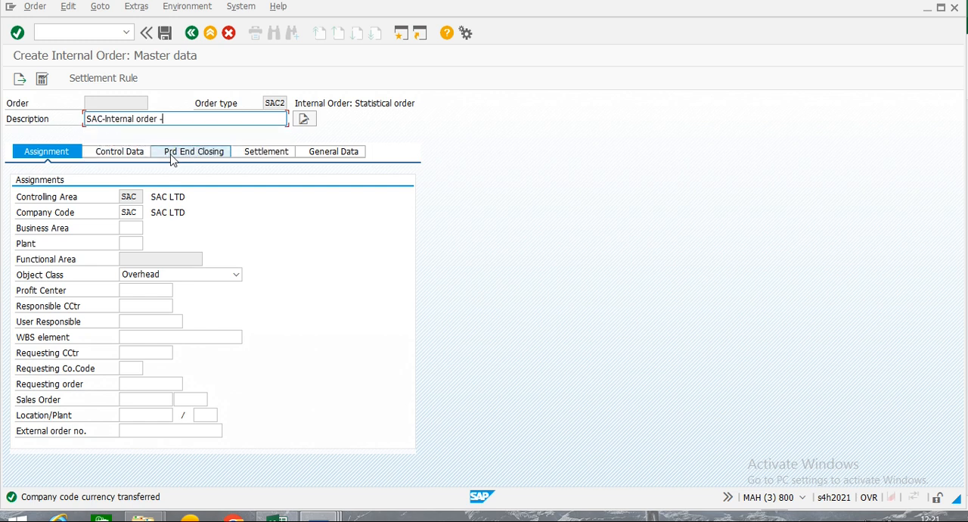
{"action": "type", "text": "Statistical"}
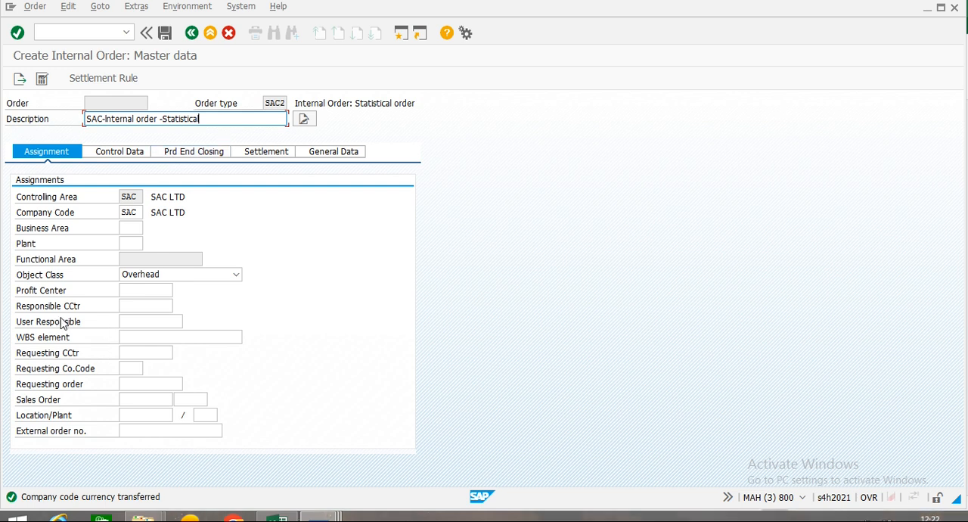
Look up the company's cost centers and assign 9001, SALES DEPT, as the order's responsible cost center.
{"action": "left_click", "coordinate": [135, 307]}
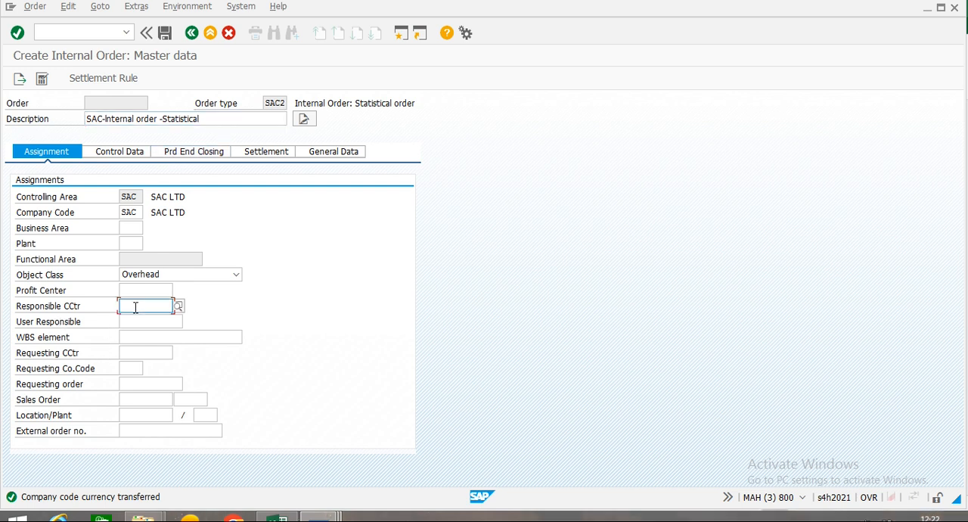
{"action": "left_click", "coordinate": [179, 305]}
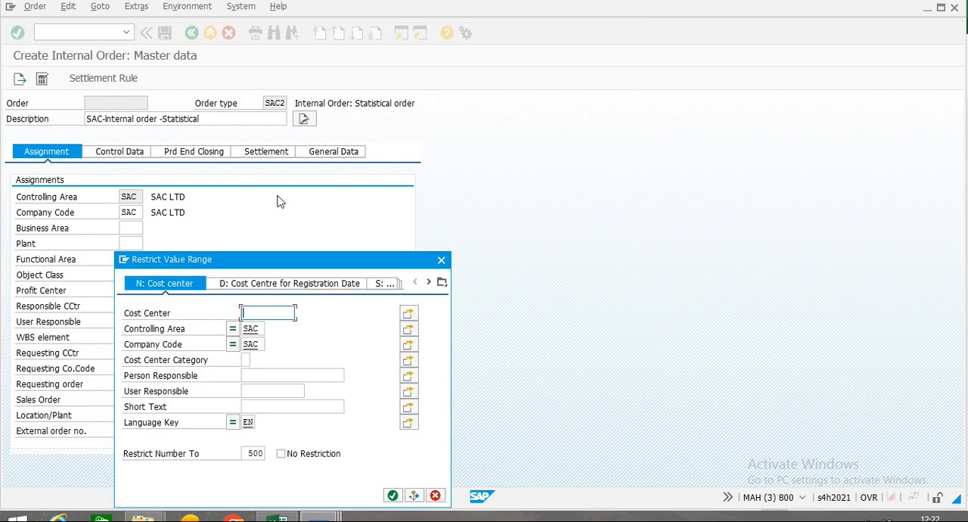
{"action": "left_click_drag", "start_coordinate": [299, 256], "coordinate": [360, 215]}
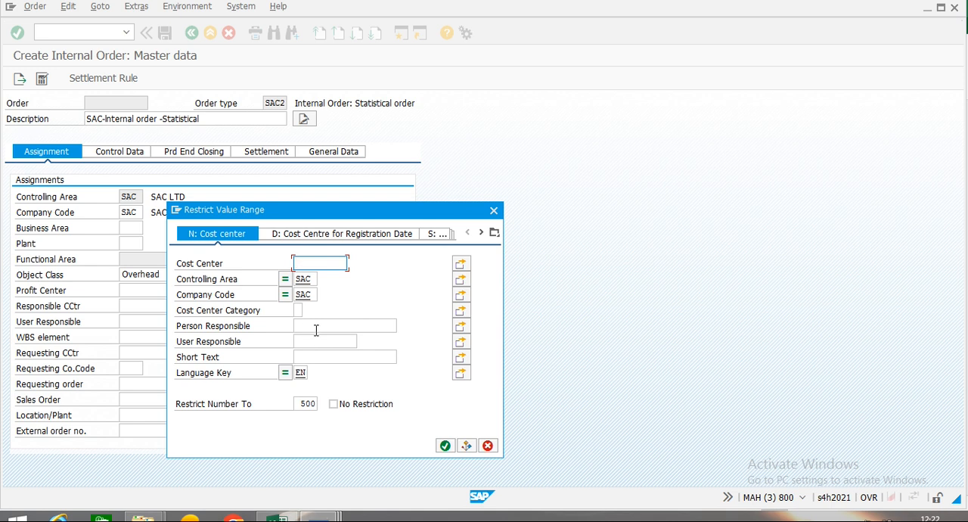
{"action": "left_click", "coordinate": [446, 445]}
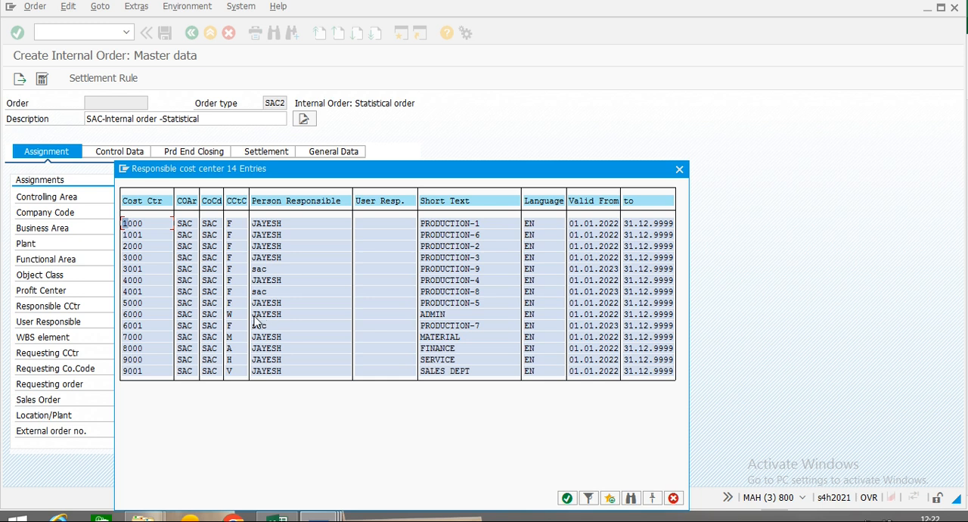
{"action": "left_click", "coordinate": [436, 316]}
{"action": "double_click", "coordinate": [135, 371]}
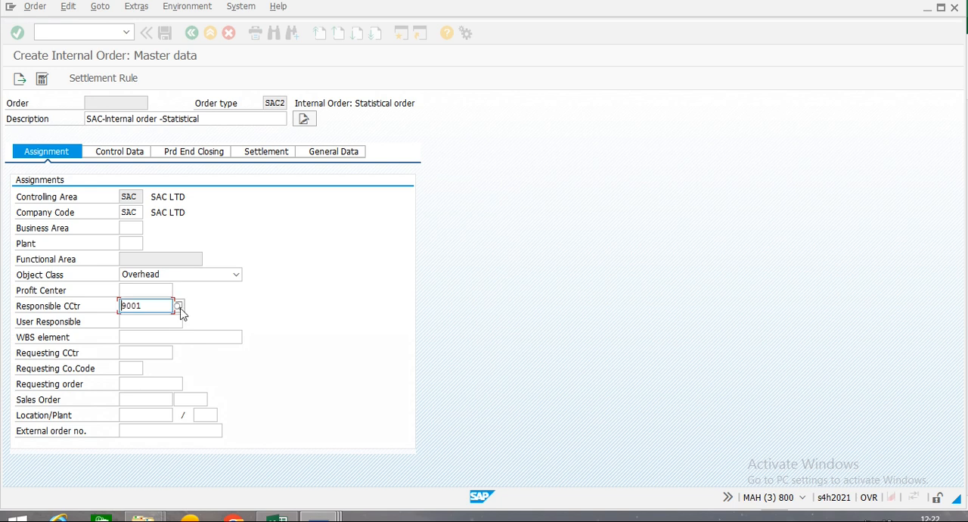
Set the order's requesting cost center to 9001.
{"action": "left_click", "coordinate": [137, 351]}
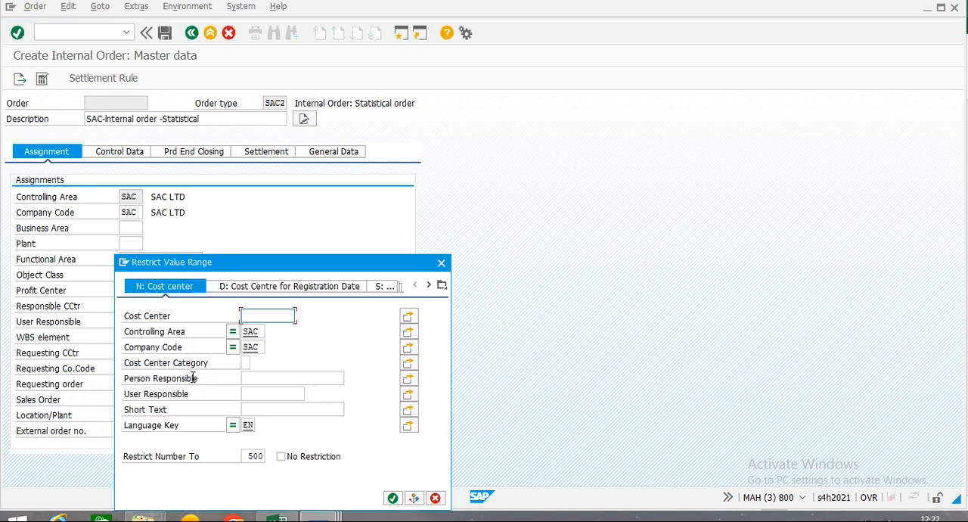
{"action": "left_click", "coordinate": [442, 262]}
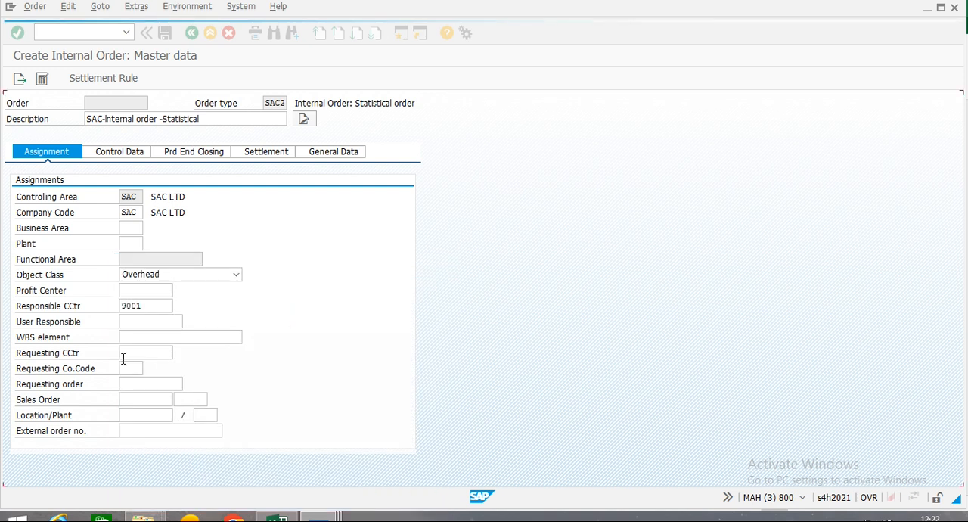
{"action": "type", "text": "9001"}
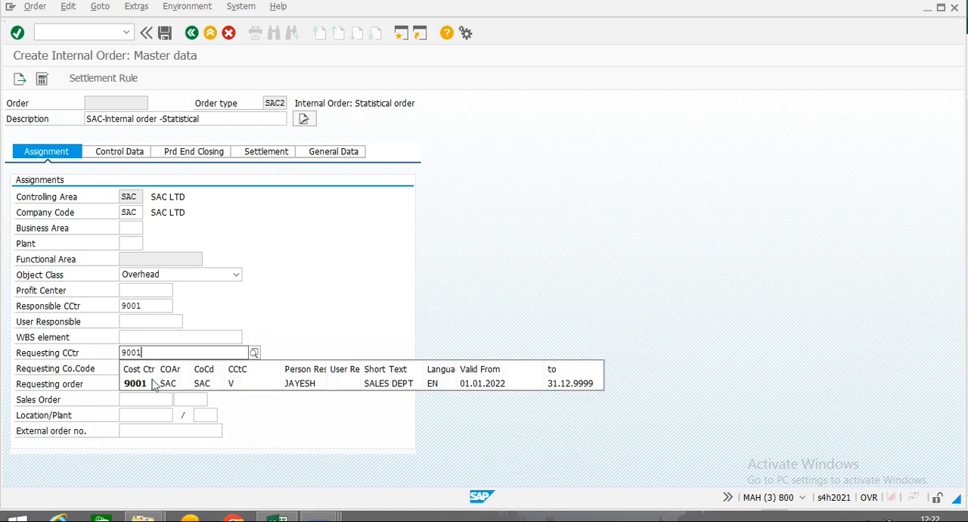
{"action": "left_click", "coordinate": [134, 381]}
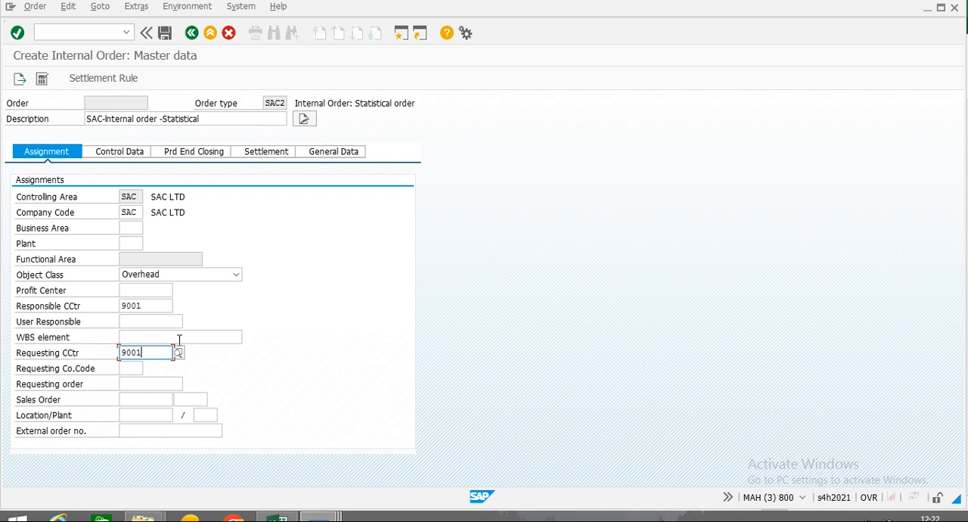
In the control data, flag the order as a statistical order with 9001 as the actual posted cost center.
{"action": "left_click", "coordinate": [119, 154]}
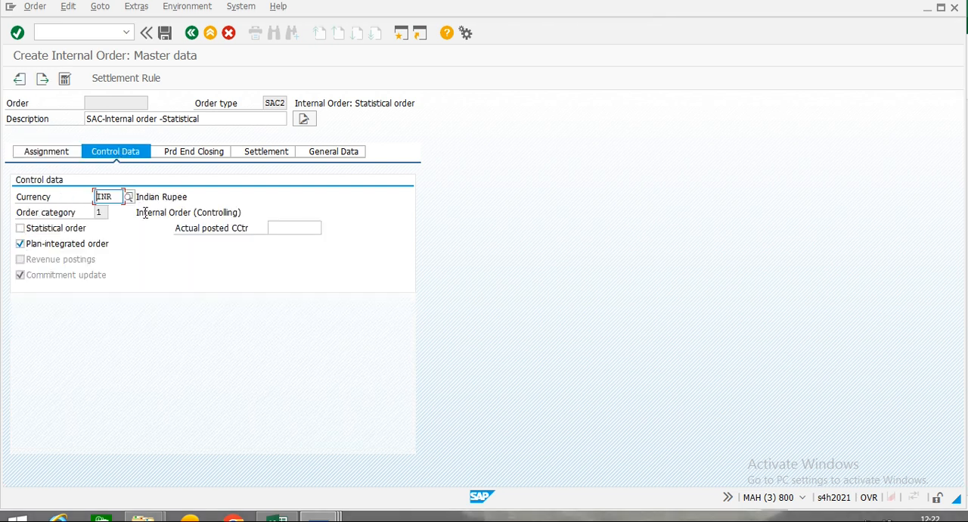
{"action": "left_click", "coordinate": [20, 229]}
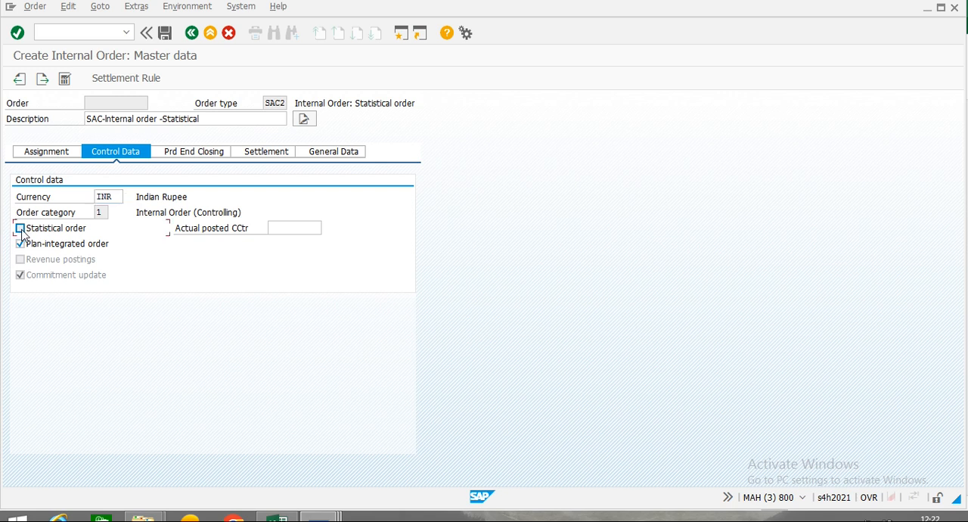
{"action": "left_click", "coordinate": [293, 228]}
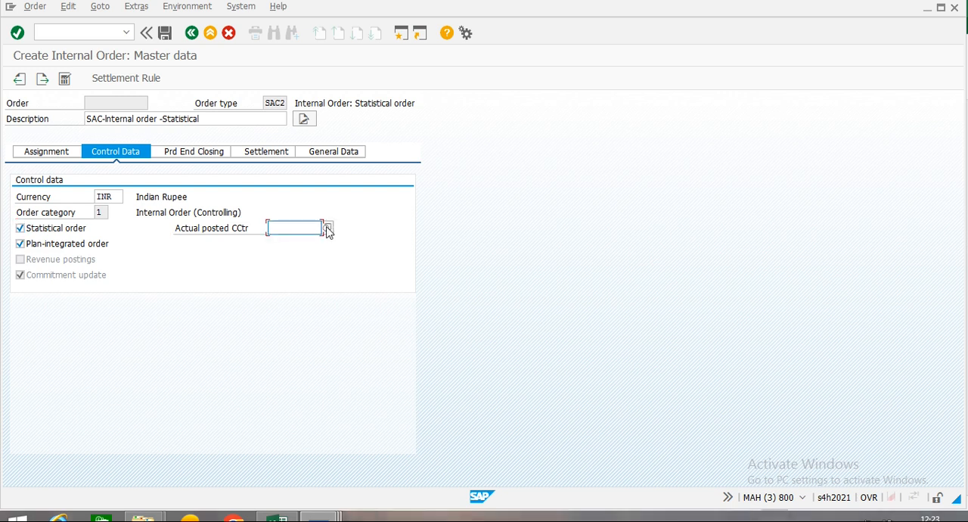
{"action": "left_click", "coordinate": [326, 228]}
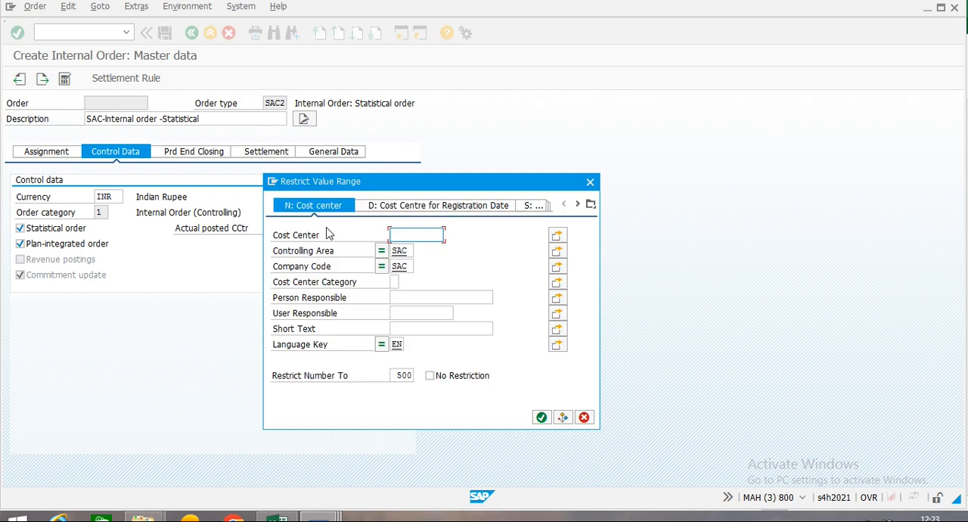
{"action": "left_click", "coordinate": [542, 418]}
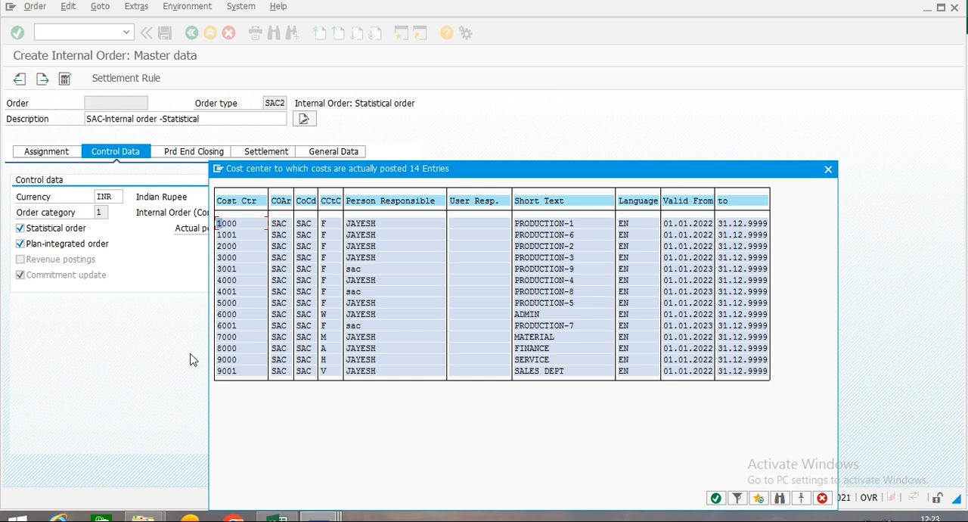
{"action": "left_click", "coordinate": [227, 371]}
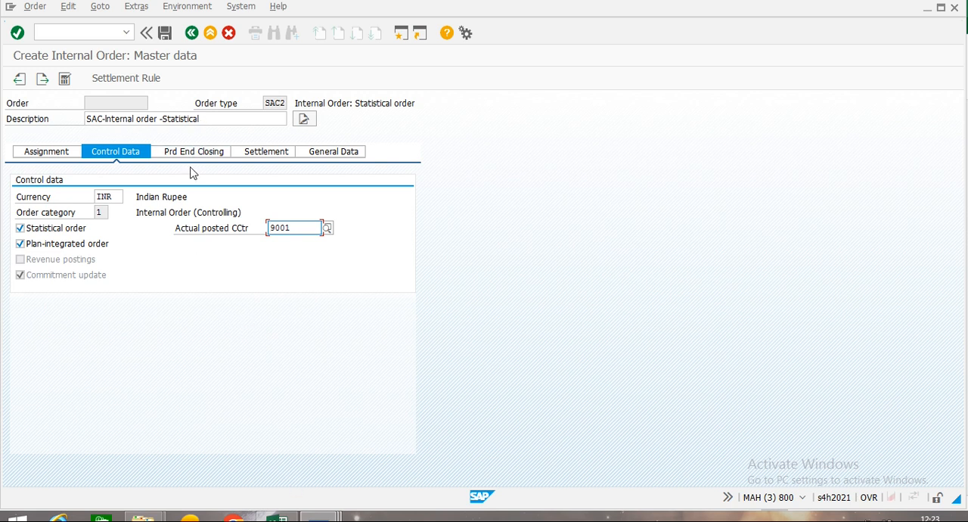
Turn off the Plan-integrated order option for the statistical order and save the order.
{"action": "key", "text": "Return"}
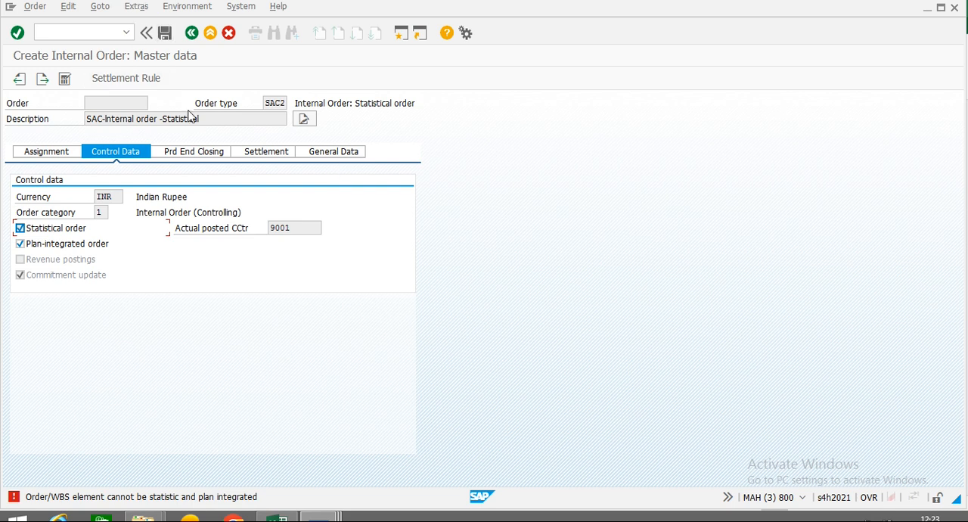
{"action": "left_click", "coordinate": [166, 35]}
{"action": "key", "text": "Tab"}
{"action": "key", "text": "space"}
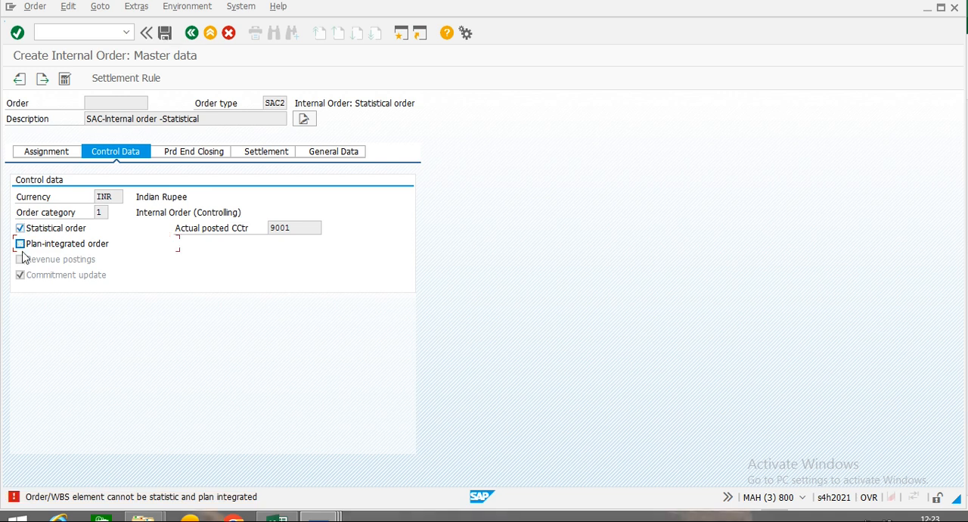
{"action": "left_click", "coordinate": [166, 35]}
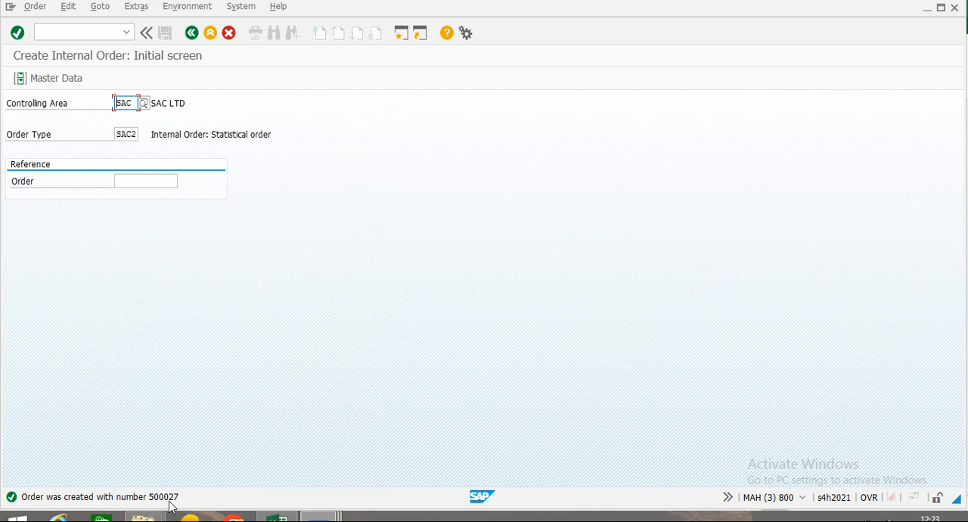
Switch to the Internal Order in SAP workbook in Excel and record the two latest internal order numbers in cells A31 and A32 of Sheet2.
{"action": "left_click", "coordinate": [277, 517]}
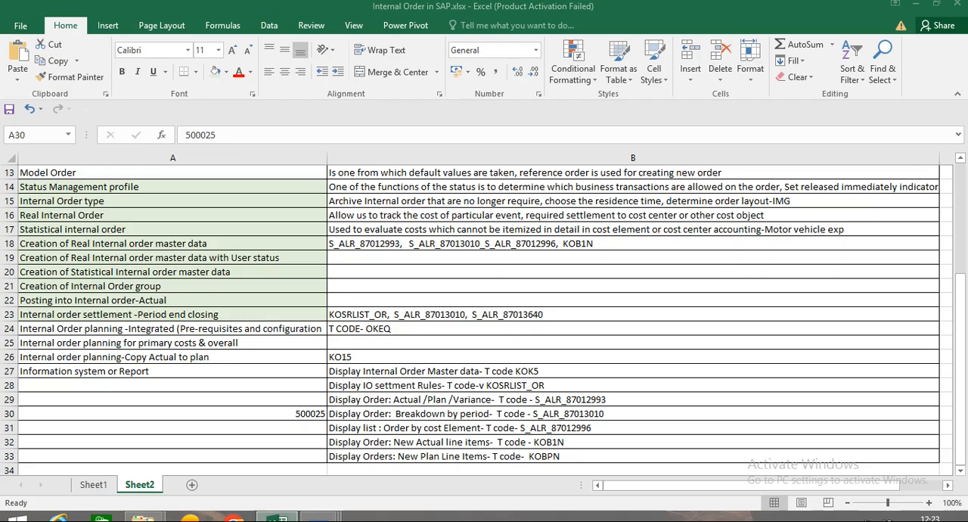
{"action": "left_click", "coordinate": [311, 428]}
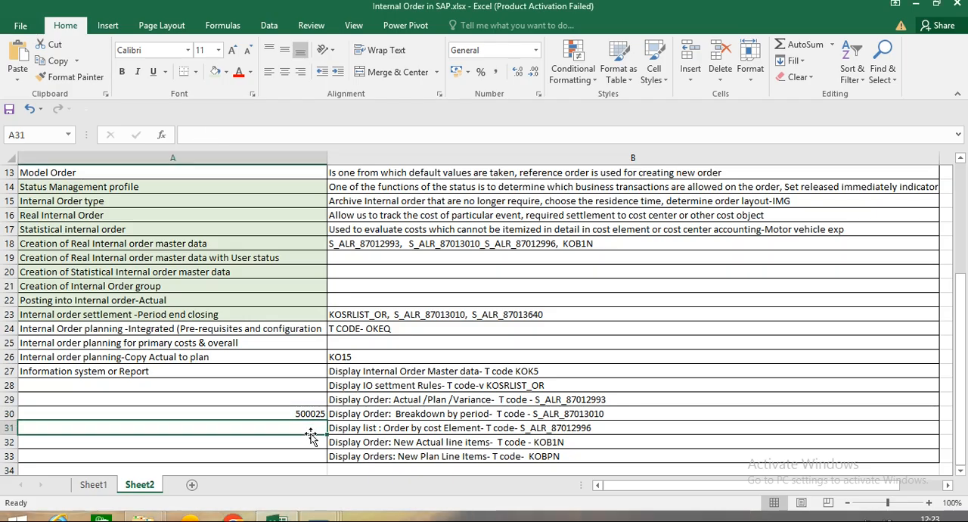
{"action": "type", "text": "500026"}
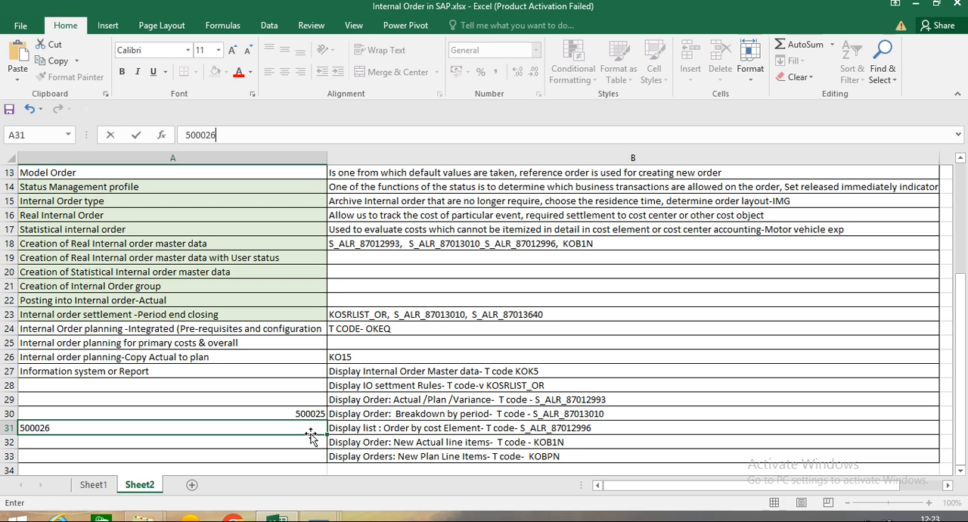
{"action": "key", "text": "Return"}
{"action": "type", "text": "500027"}
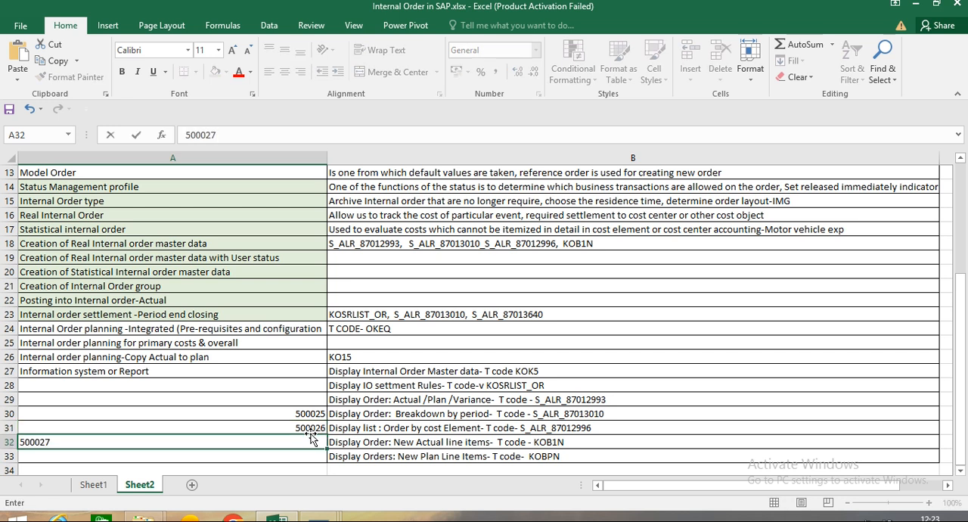
{"action": "left_click", "coordinate": [310, 430]}
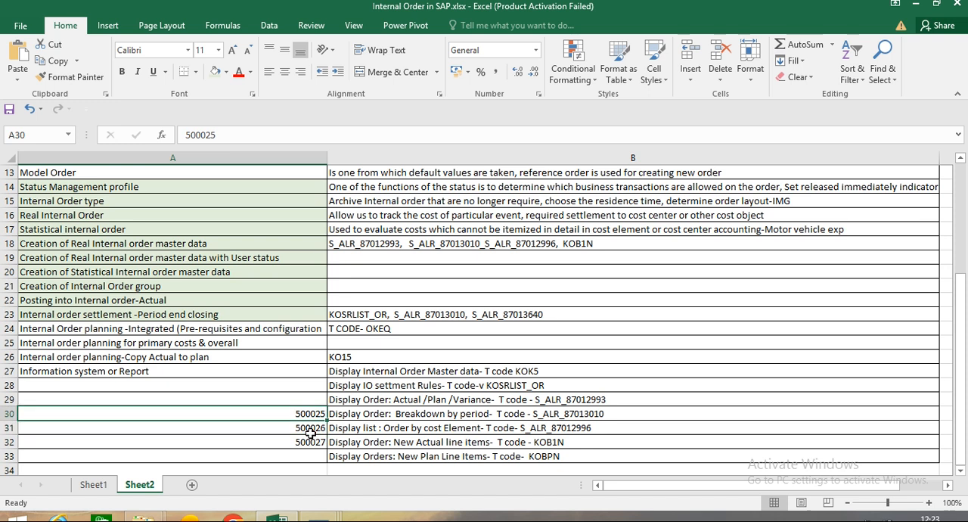
{"action": "key", "text": "Down"}
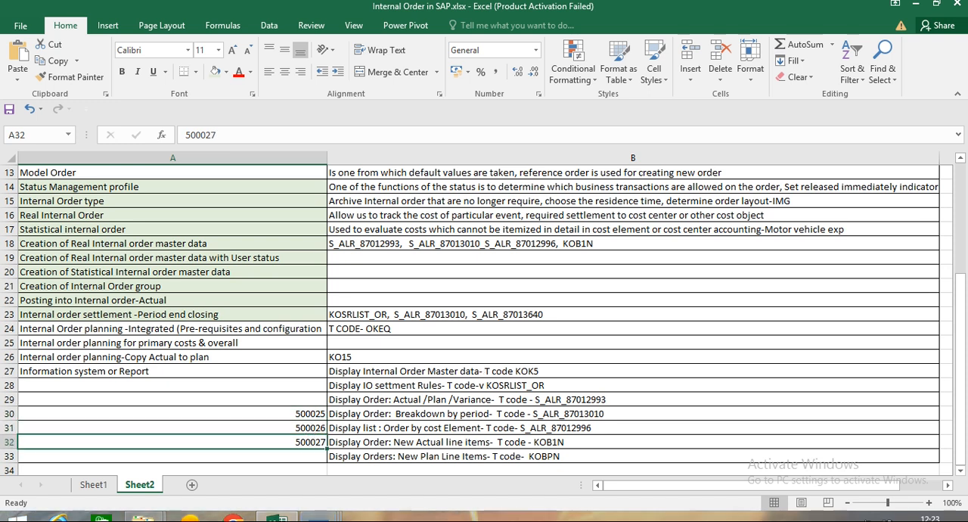
Switch back to SAP and leave internal order creation for the SAP Easy Access screen.
{"action": "mouse_move", "coordinate": [318, 517]}
{"action": "left_click", "coordinate": [567, 444]}
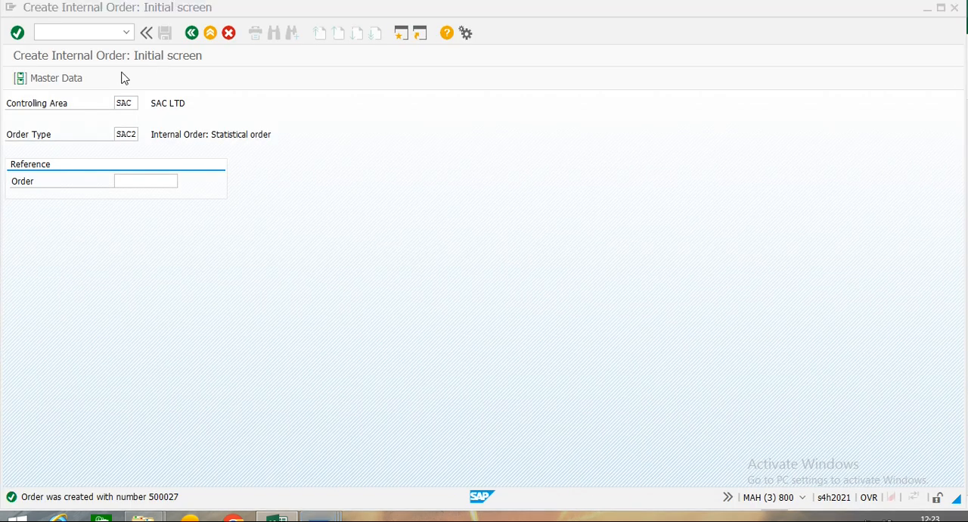
{"action": "left_click", "coordinate": [191, 34]}
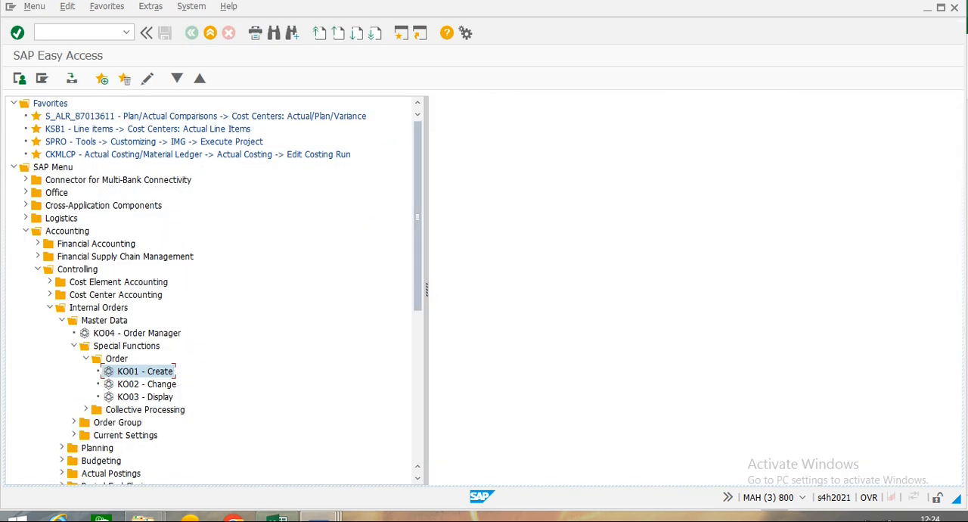
Select the Creation of Internal Order group topic in the Excel workbook, and expand Order Group under Internal Orders master data in SAP.
{"action": "left_click", "coordinate": [277, 518]}
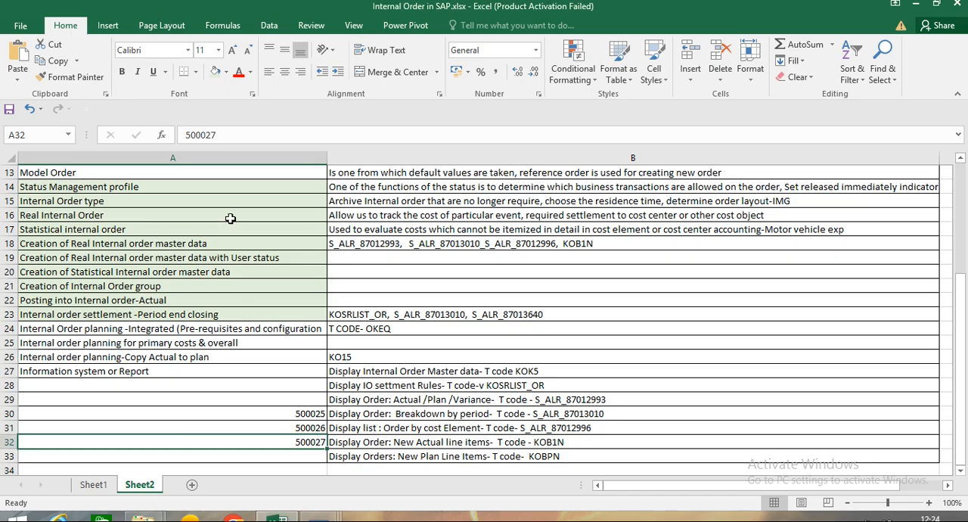
{"action": "left_click", "coordinate": [28, 287]}
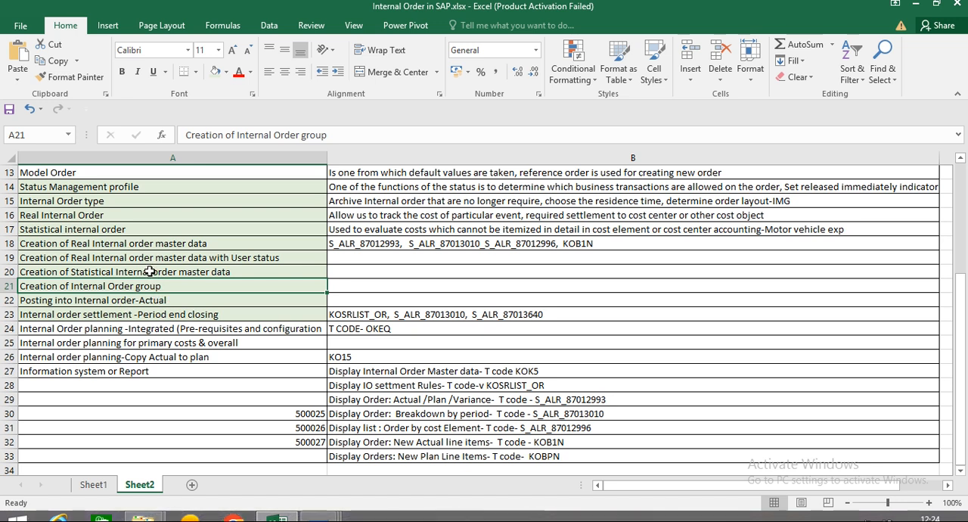
{"action": "key", "text": "alt+Tab"}
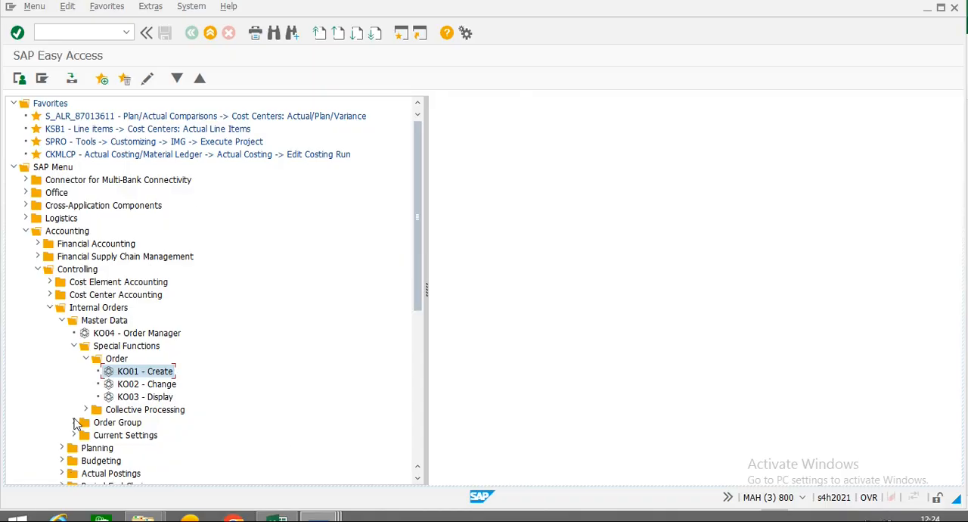
{"action": "left_click", "coordinate": [74, 423]}
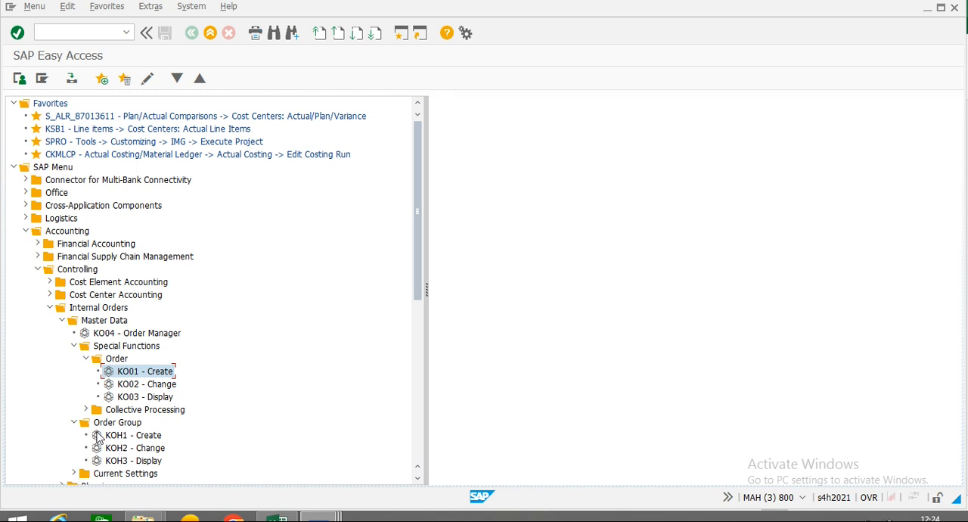
Start creating an order group with KOH1 and name it Int_Ord.
{"action": "double_click", "coordinate": [117, 437]}
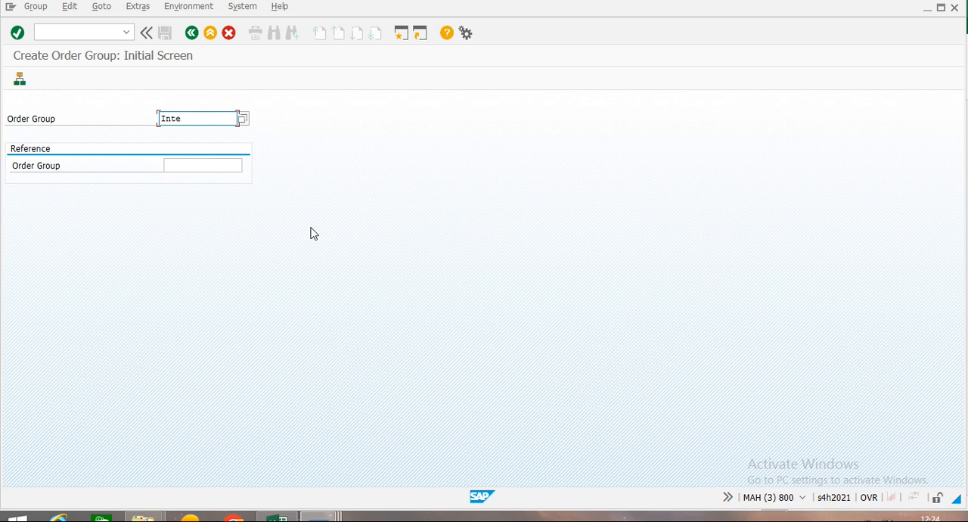
{"action": "type", "text": "al Order"}
{"action": "key", "text": "Return"}
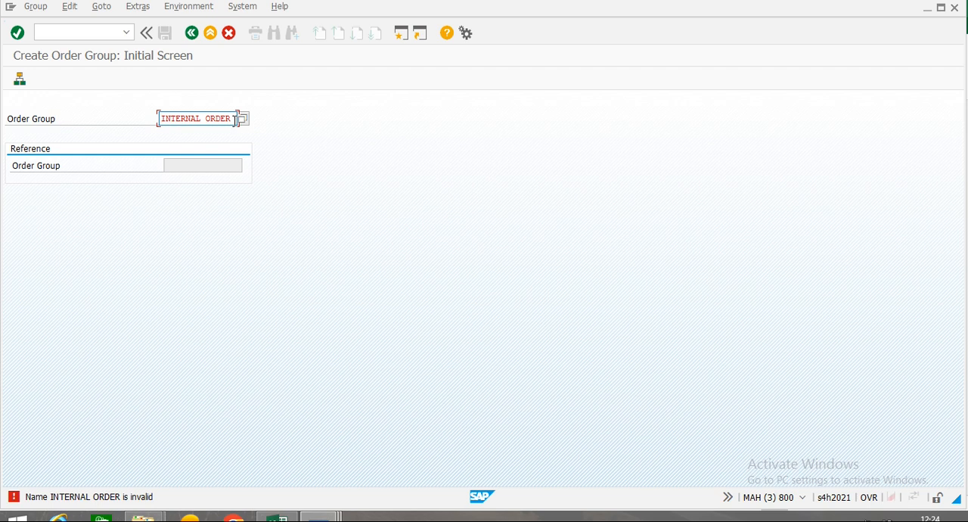
{"action": "left_click_drag", "start_coordinate": [235, 120], "coordinate": [160, 120]}
{"action": "type", "text": "Int_Ord"}
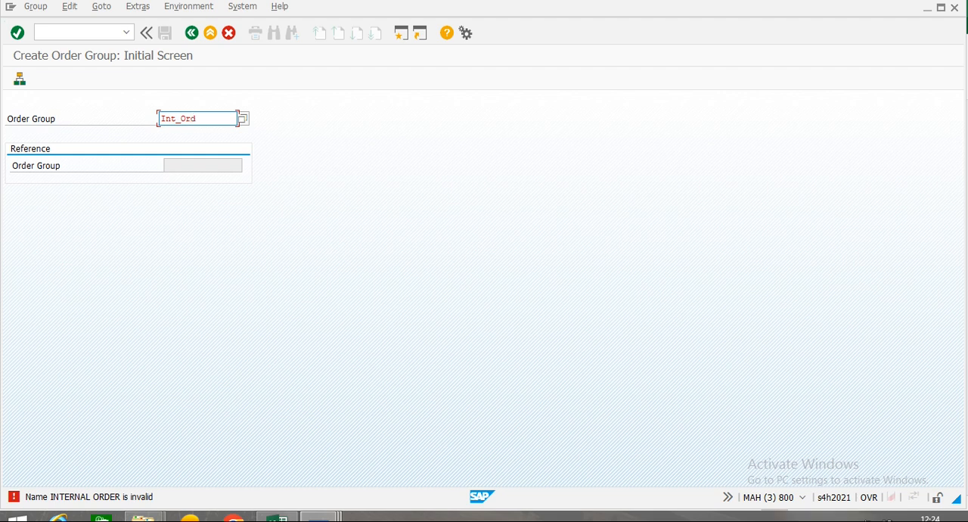
{"action": "key", "text": "Return"}
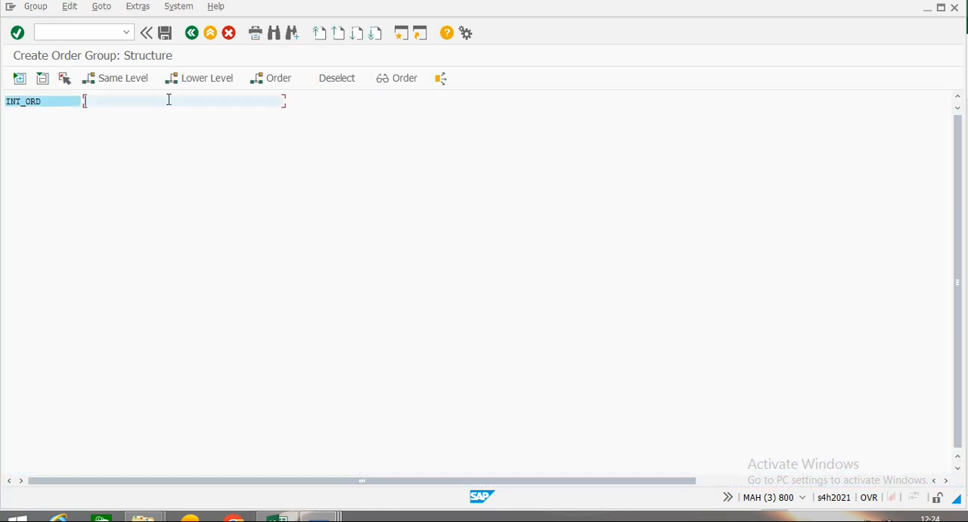
Describe the INT_ORD group as Internal Order Group and save it.
{"action": "type", "text": "Internal Order Group"}
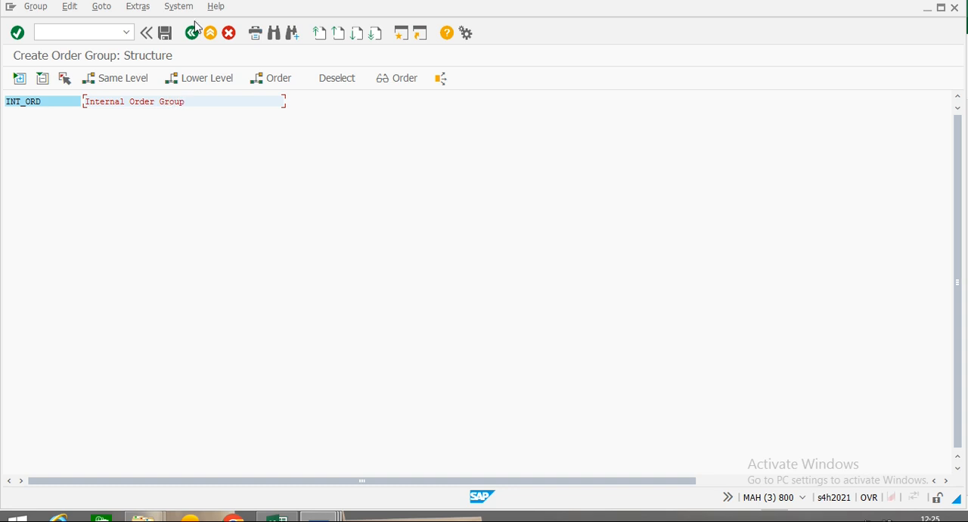
{"action": "left_click", "coordinate": [165, 32]}
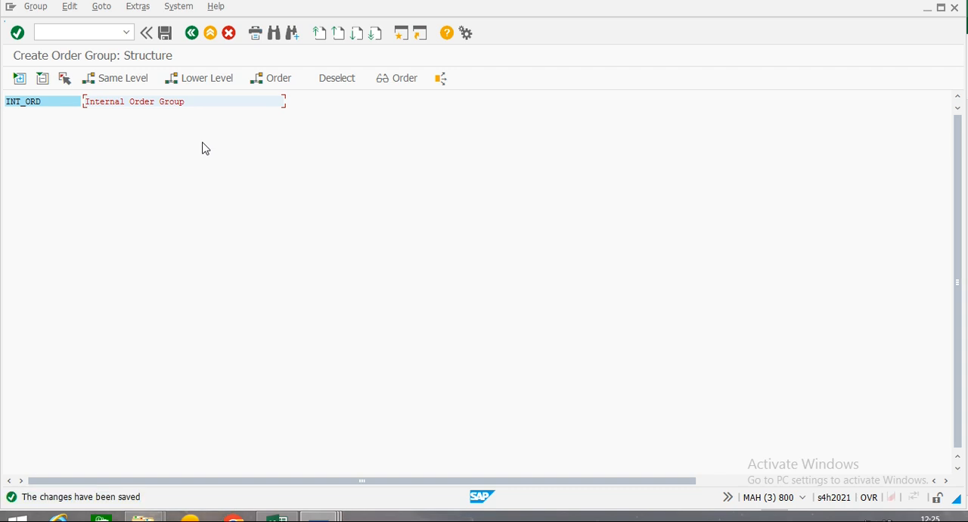
Add the lower-level group Real_IO under INT_ORD with the description Real Internal Order.
{"action": "left_click", "coordinate": [175, 83]}
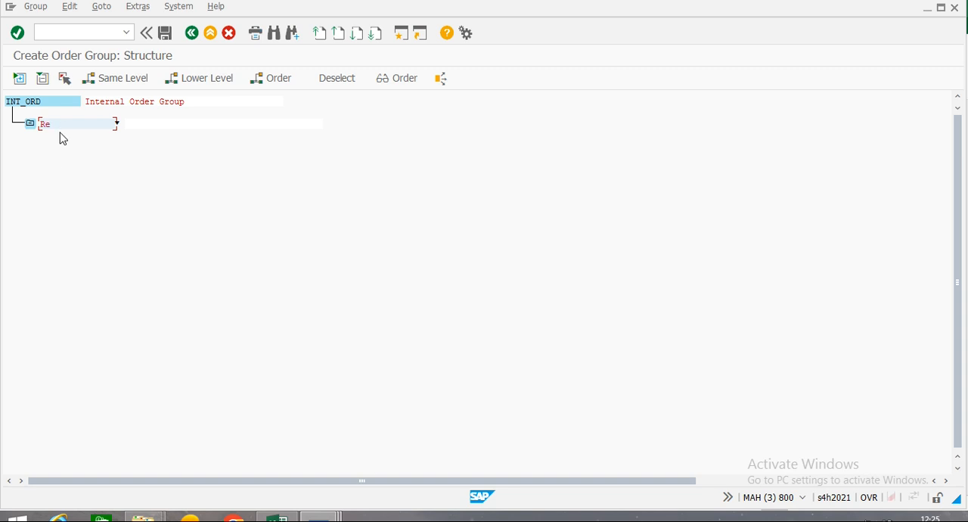
{"action": "type", "text": "Real_OS"}
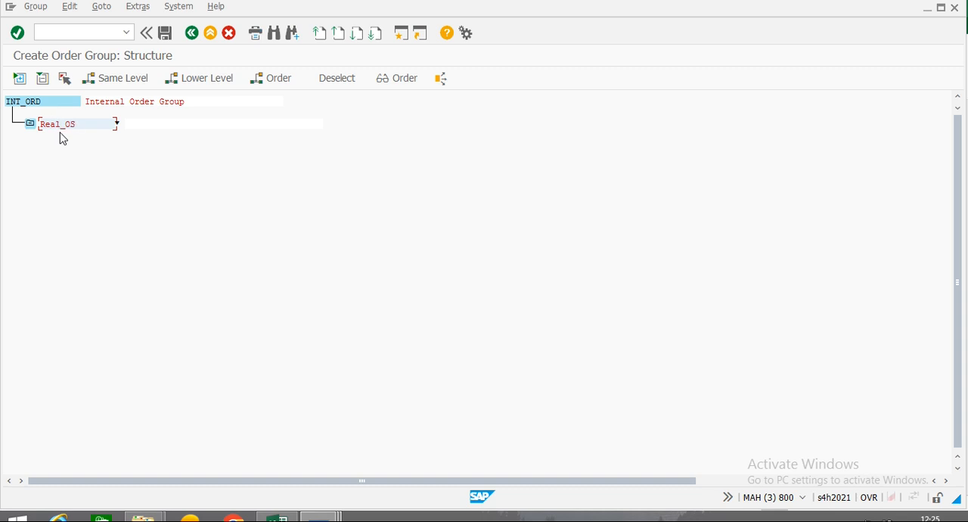
{"action": "type", "text": " IO"}
{"action": "key", "text": "Tab"}
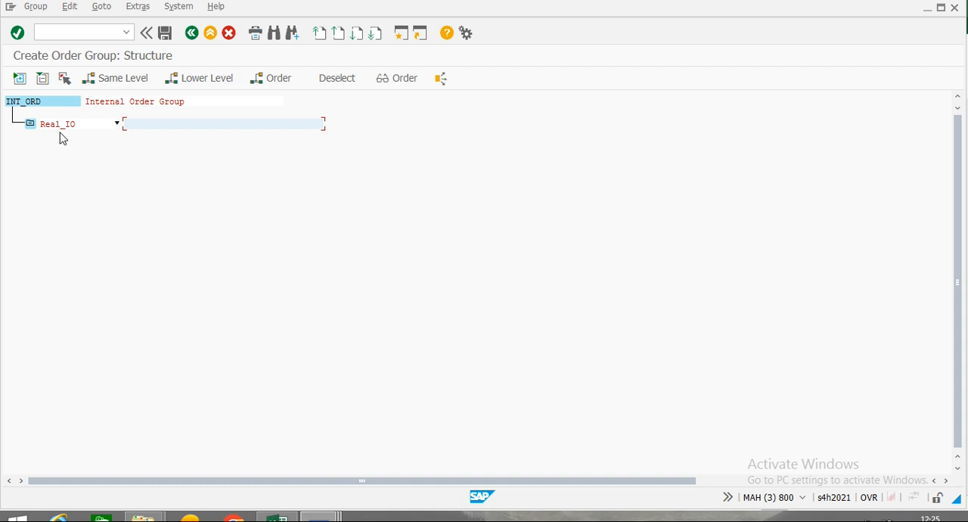
{"action": "type", "text": "Re"}
{"action": "type", "text": "al Inter"}
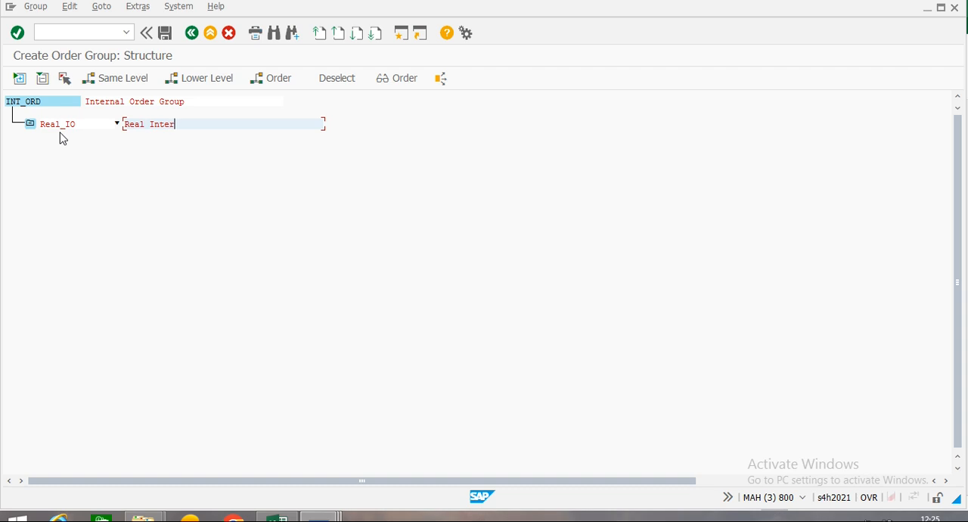
{"action": "type", "text": "nal Order"}
Add the group Real_OS at the same level as Real_IO, described as Real Internal Order with user Status.
{"action": "left_click", "coordinate": [68, 123]}
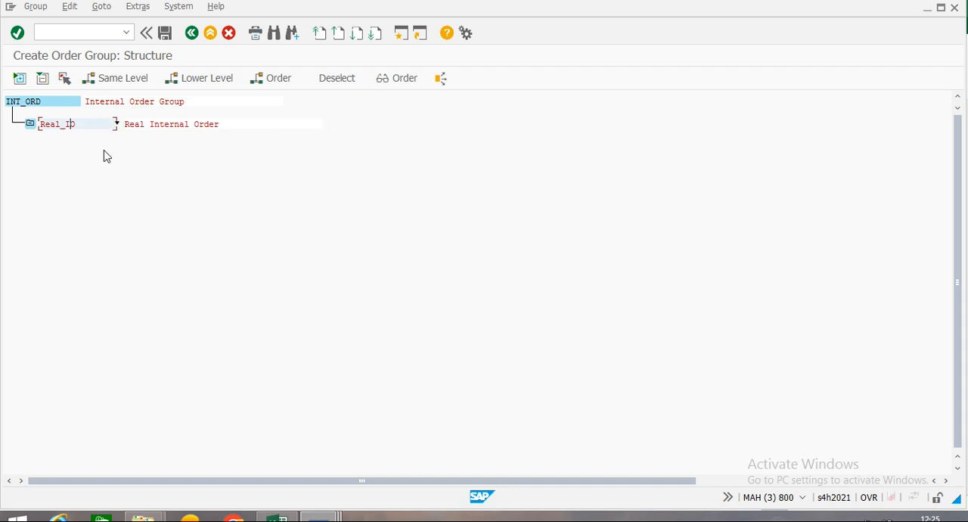
{"action": "left_click", "coordinate": [115, 82]}
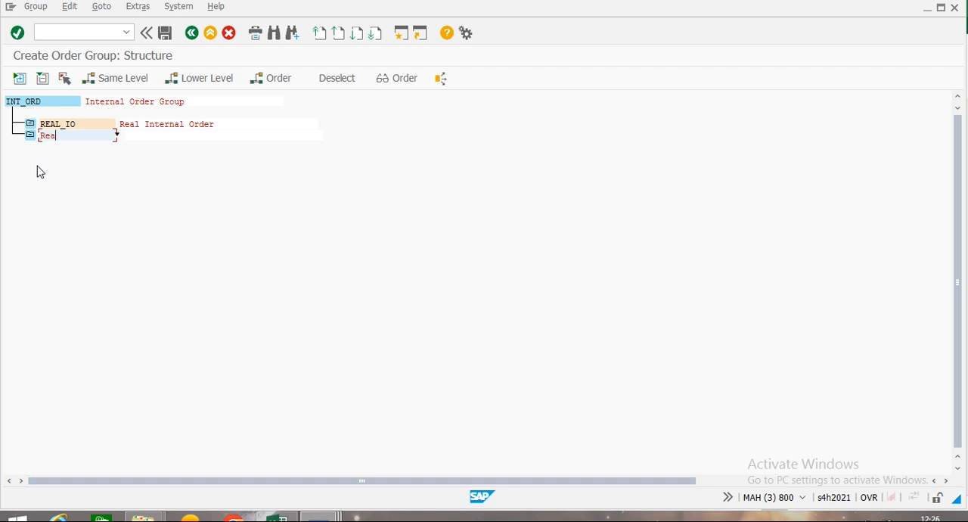
{"action": "type", "text": "l_OS"}
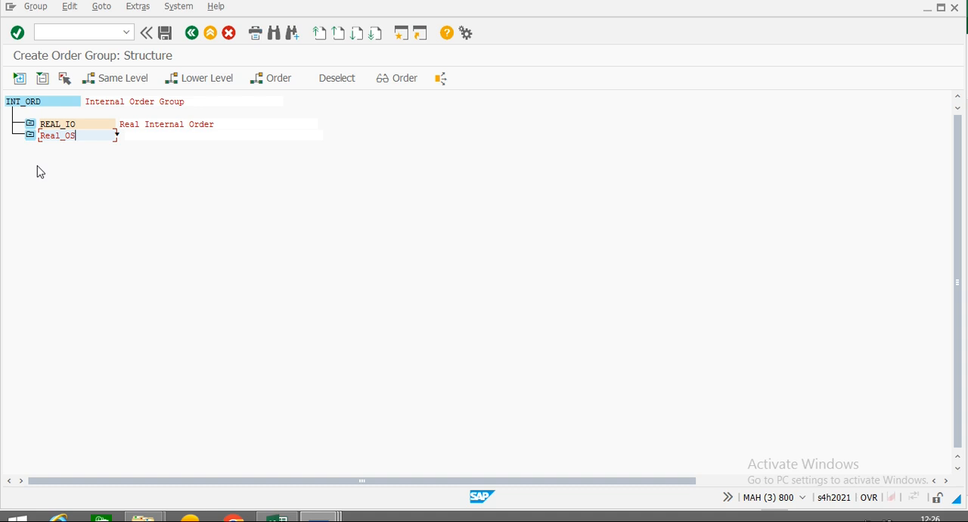
{"action": "key", "text": "Tab"}
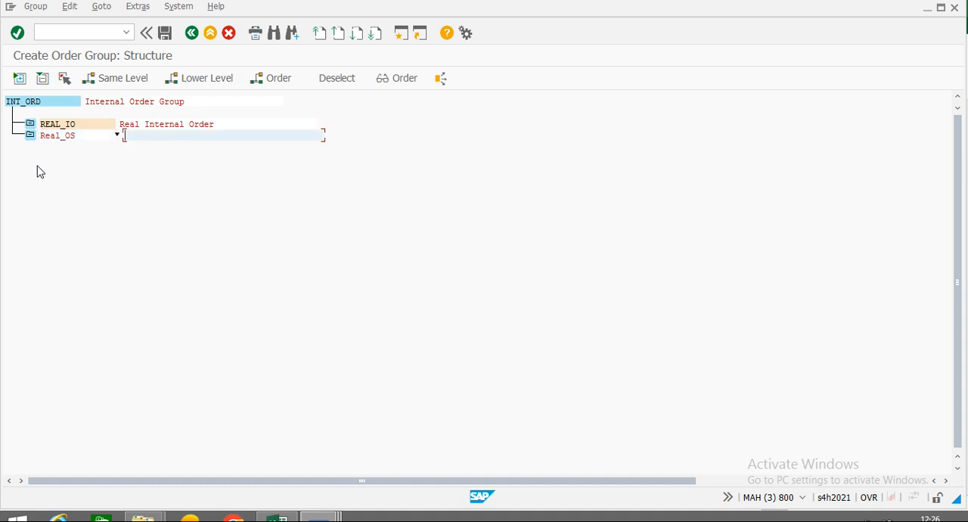
{"action": "type", "text": "Real Inte"}
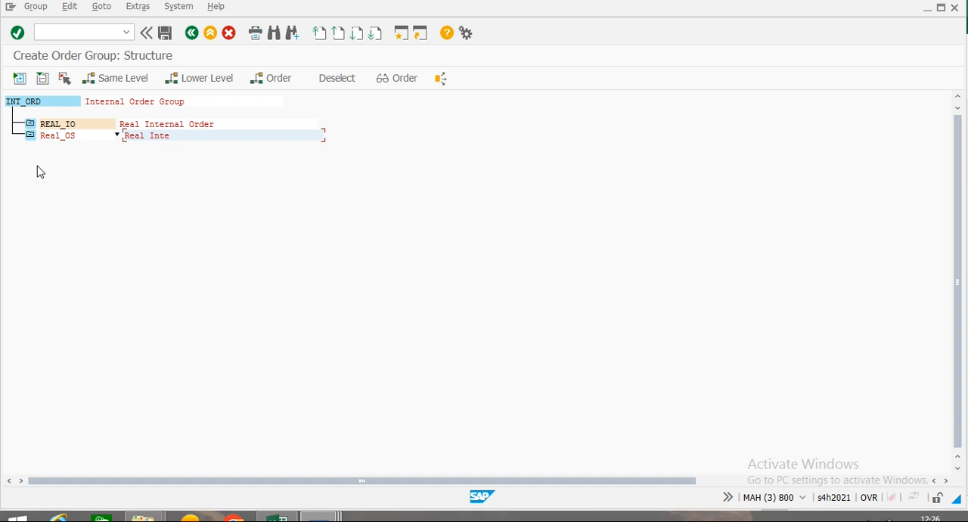
{"action": "type", "text": "rnal Order with user Status"}
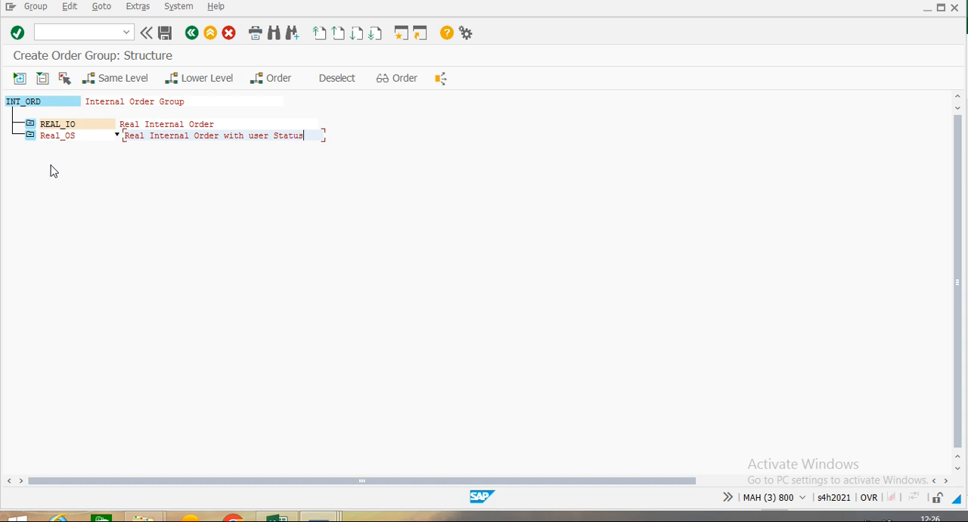
Add the group Stast_OS at the same level as Real_OS, described as Statistical Order, and save the structure.
{"action": "left_click", "coordinate": [96, 134]}
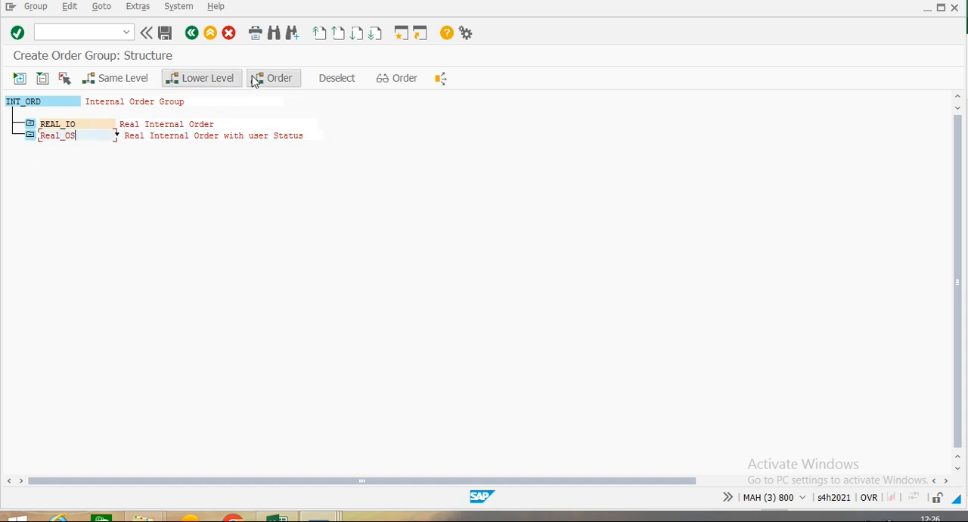
{"action": "left_click", "coordinate": [106, 80]}
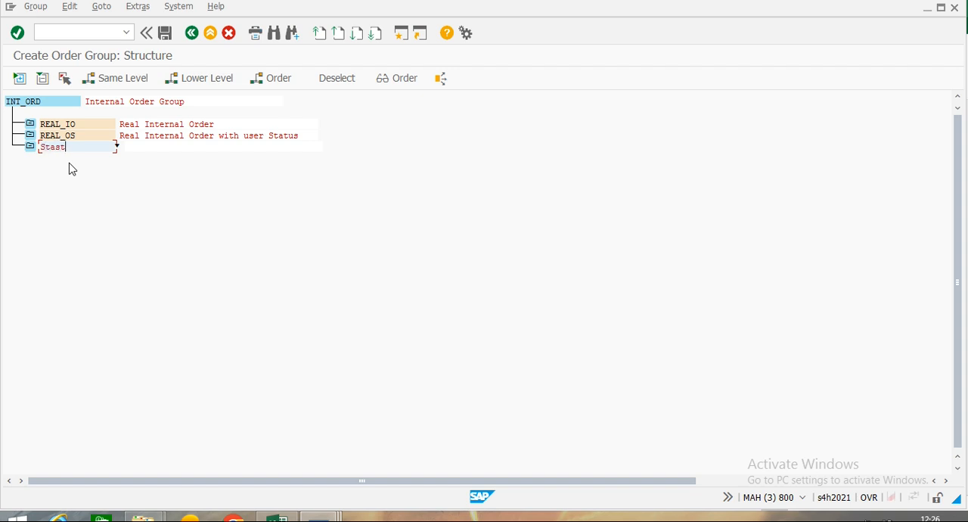
{"action": "type", "text": "_OS"}
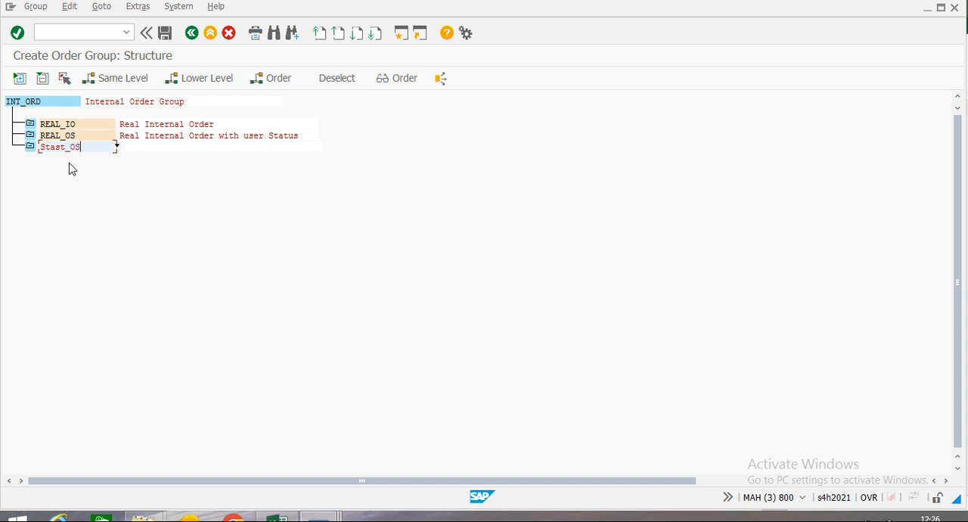
{"action": "left_click", "coordinate": [137, 139]}
{"action": "left_click", "coordinate": [141, 147]}
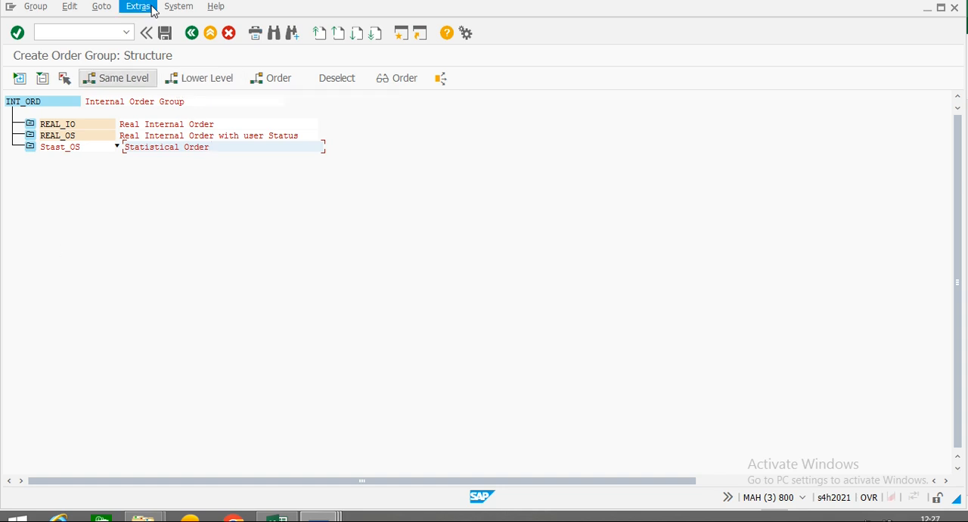
{"action": "left_click", "coordinate": [164, 34]}
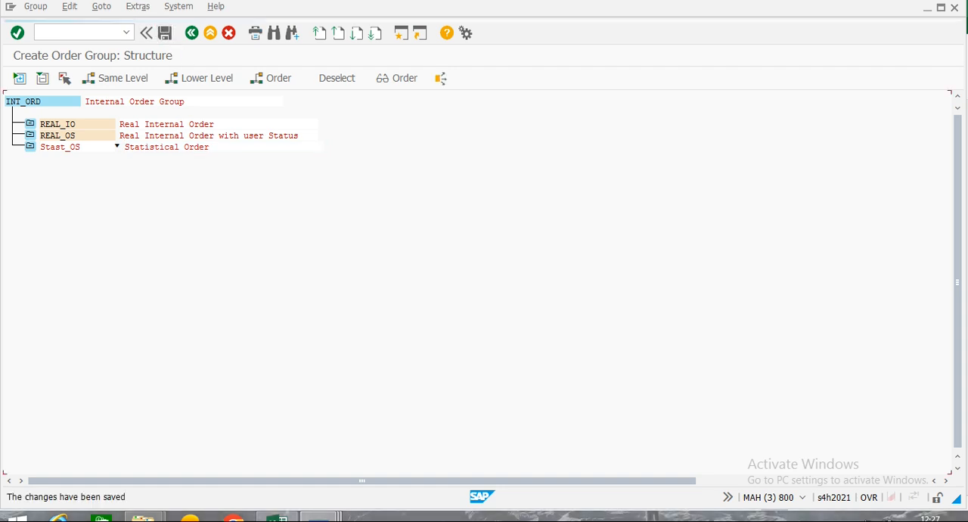
Add a lower-level node under REAL_IO named with the real internal order's number recorded in cell A30.
{"action": "left_click", "coordinate": [30, 126]}
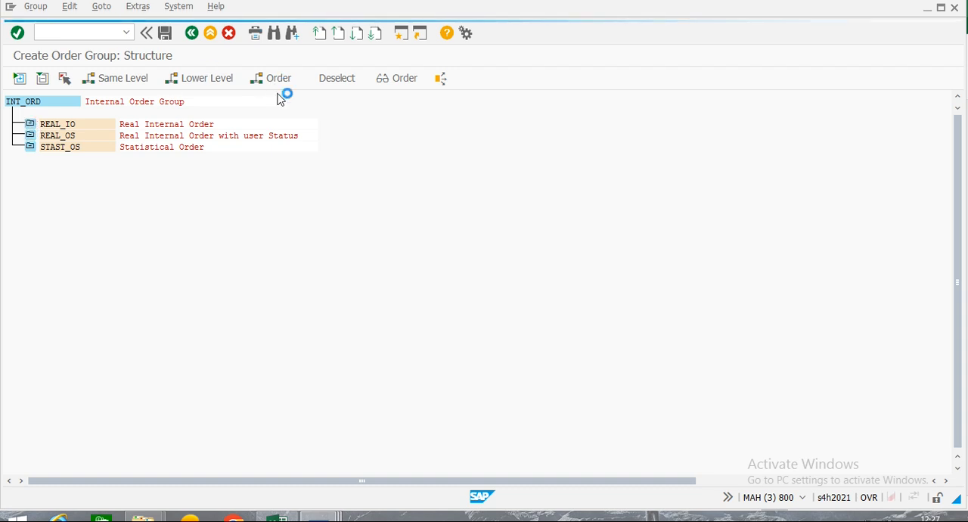
{"action": "left_click", "coordinate": [201, 80]}
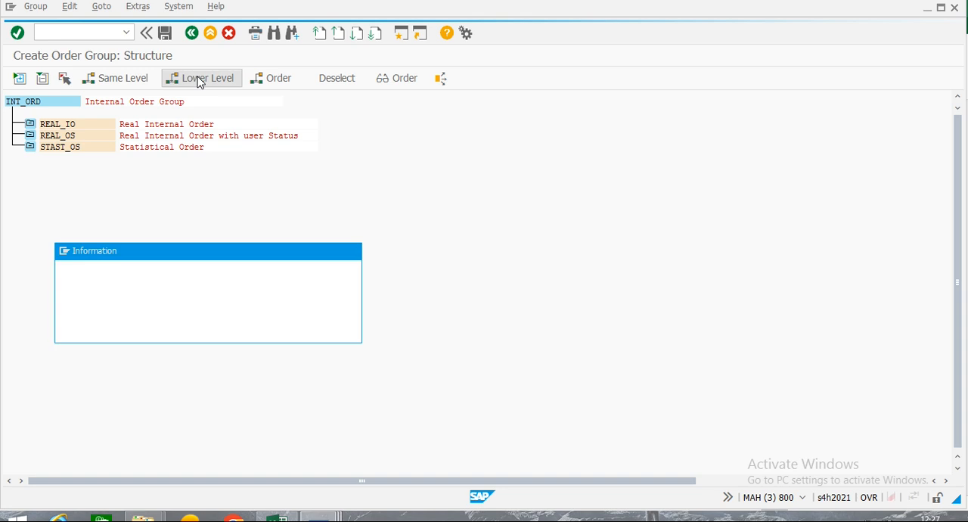
{"action": "left_click", "coordinate": [325, 331]}
{"action": "left_click", "coordinate": [91, 124]}
{"action": "left_click", "coordinate": [194, 81]}
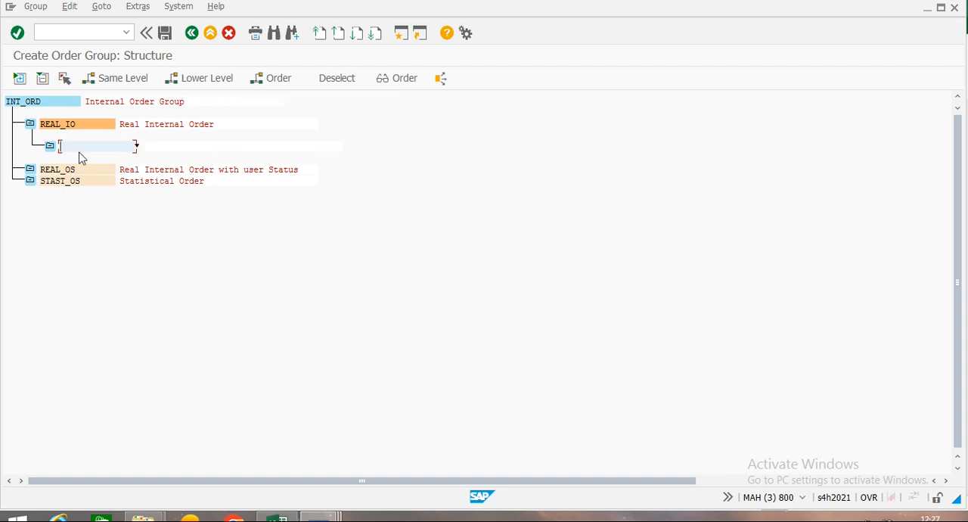
{"action": "type", "text": "5000"}
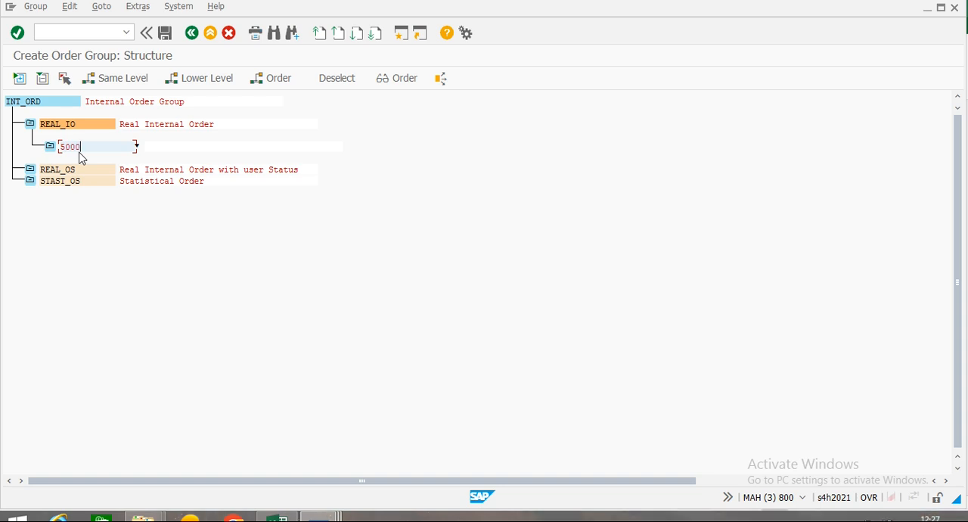
{"action": "type", "text": "25"}
{"action": "key", "text": "Return"}
{"action": "left_click", "coordinate": [112, 147]}
{"action": "key", "text": "Return"}
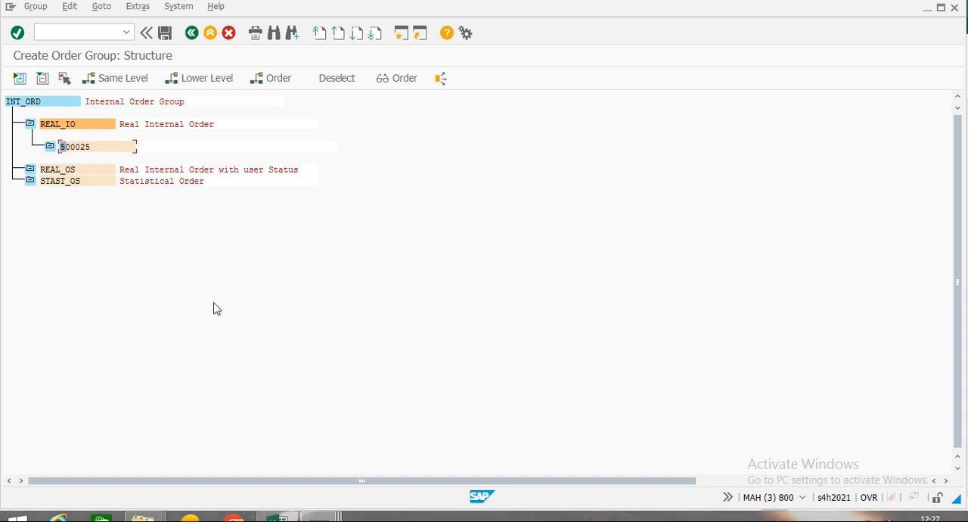
Add a lower-level node under REAL_OS named with the user-status order's number recorded in cell A31.
{"action": "left_click", "coordinate": [30, 171]}
{"action": "left_click", "coordinate": [73, 171]}
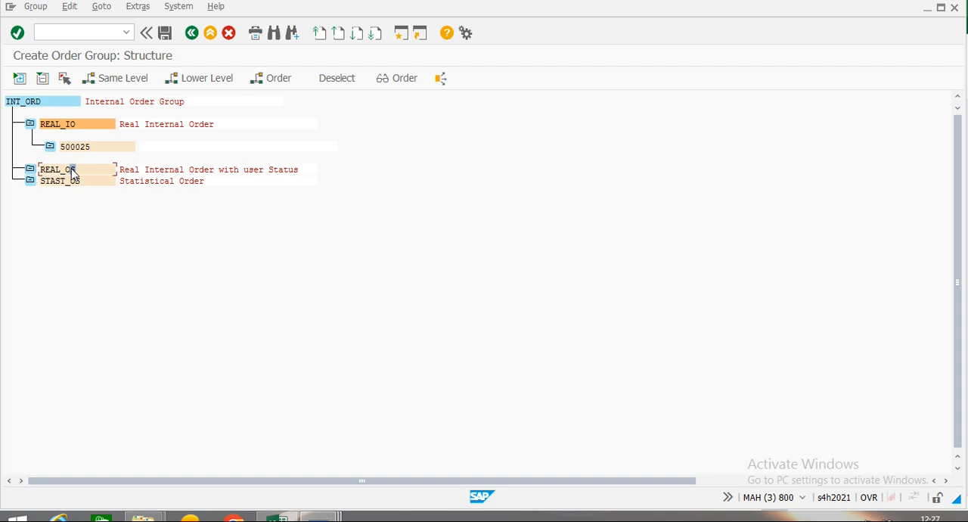
{"action": "left_click", "coordinate": [225, 78]}
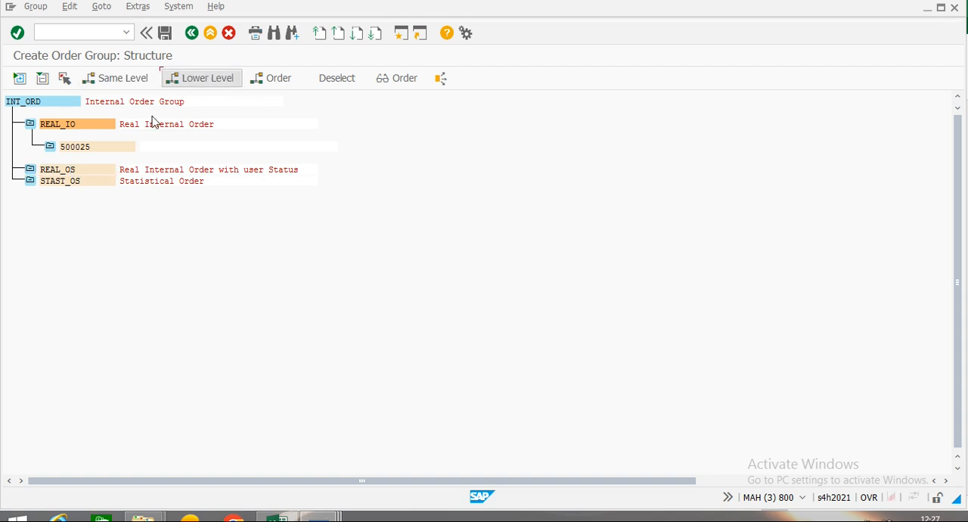
{"action": "type", "text": "500026"}
{"action": "key", "text": "Return"}
Add a lower-level node under STAST_OS named with the statistical order's number recorded in cell A32, and save the order group.
{"action": "left_click", "coordinate": [162, 148]}
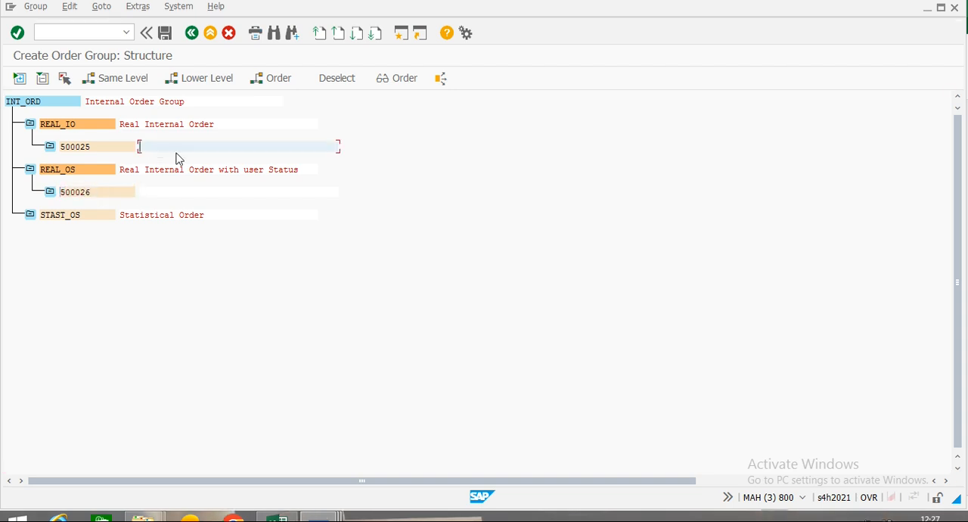
{"action": "left_click", "coordinate": [29, 217]}
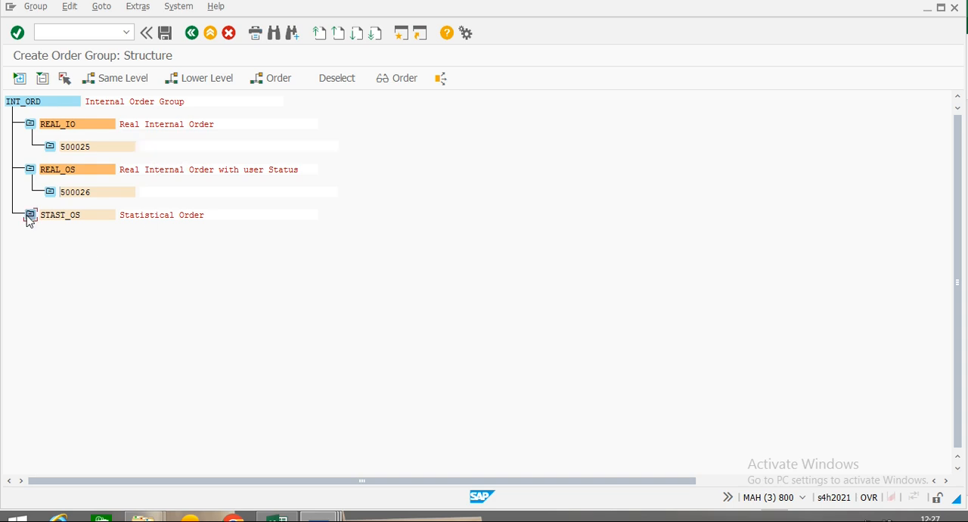
{"action": "left_click", "coordinate": [89, 218]}
{"action": "left_click", "coordinate": [218, 83]}
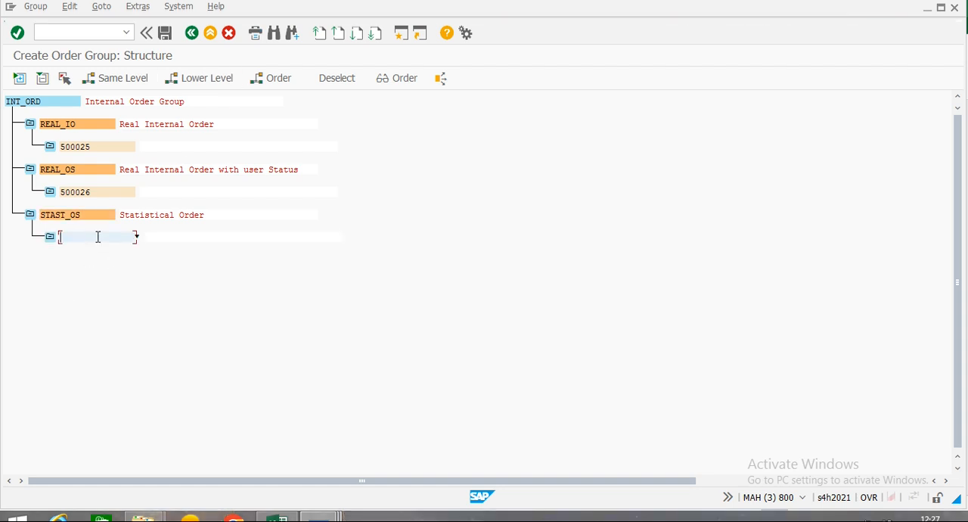
{"action": "type", "text": "500027"}
{"action": "key", "text": "Return"}
{"action": "left_click", "coordinate": [165, 35]}
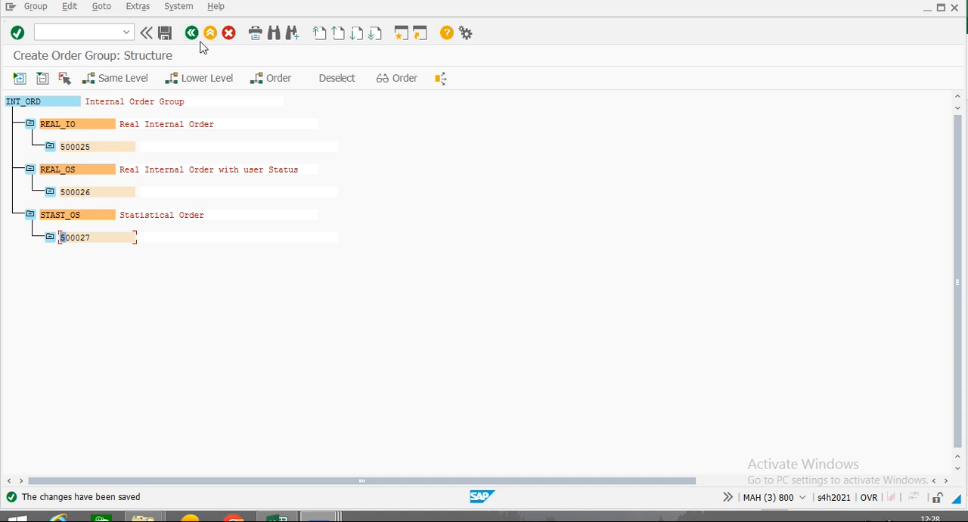
Leave order group creation for SAP Easy Access, switch to the Excel workbook, and select the Posting into Internal order-Actual topic in A22.
{"action": "left_click", "coordinate": [189, 34]}
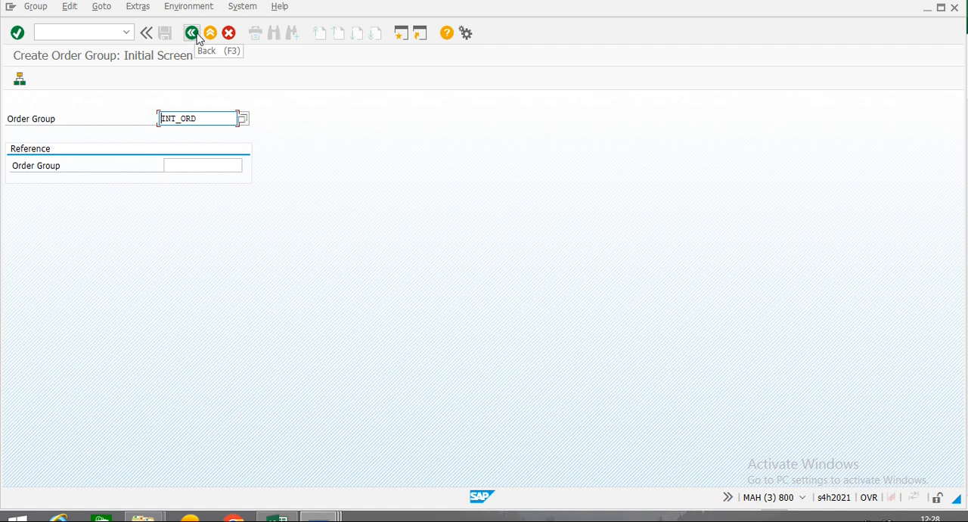
{"action": "left_click", "coordinate": [192, 35]}
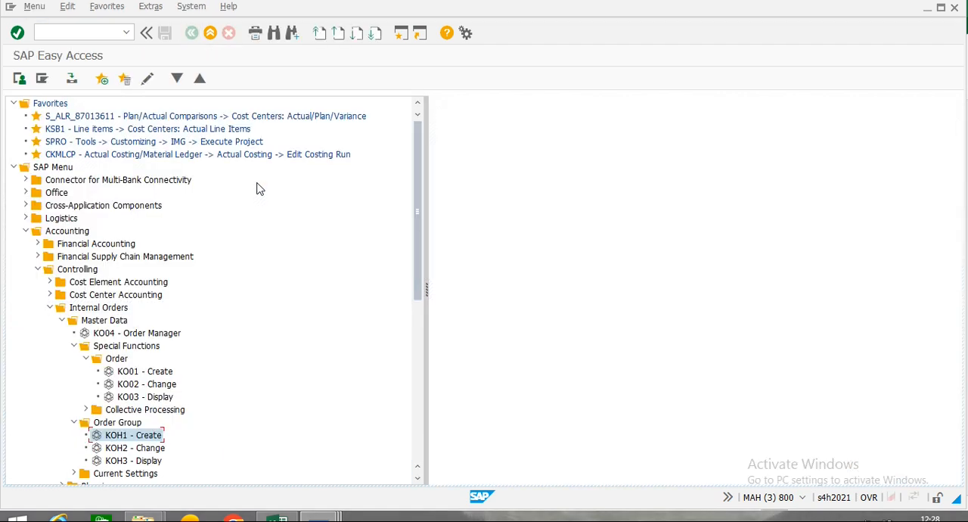
{"action": "key", "text": "alt+Tab"}
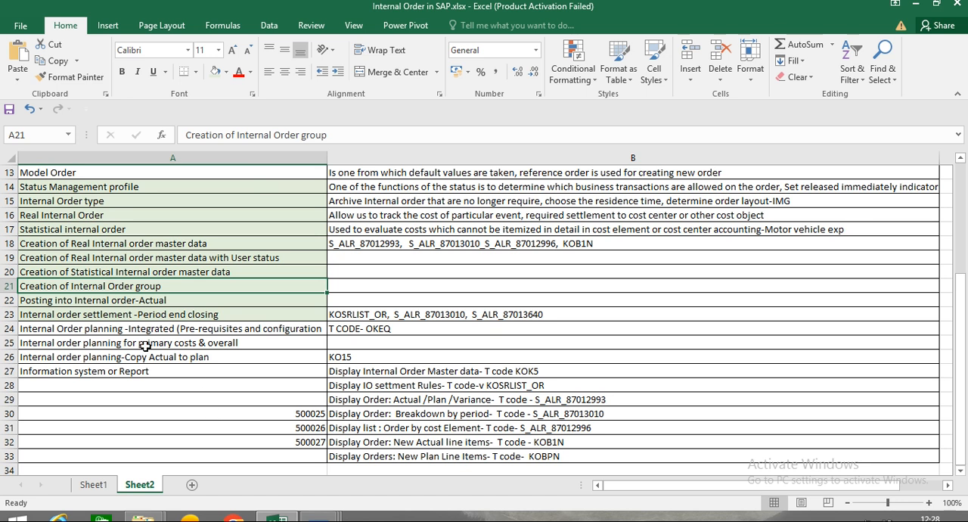
{"action": "left_click", "coordinate": [46, 305]}
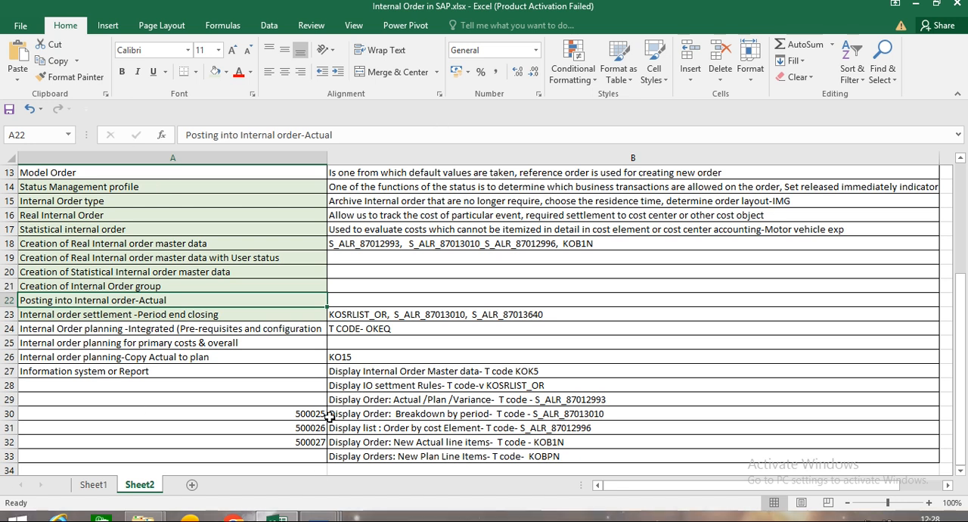
Select the real internal order's number in cell A30, switch to SAP, and open the default account assignment overview with transaction OKB9.
{"action": "left_click", "coordinate": [258, 417]}
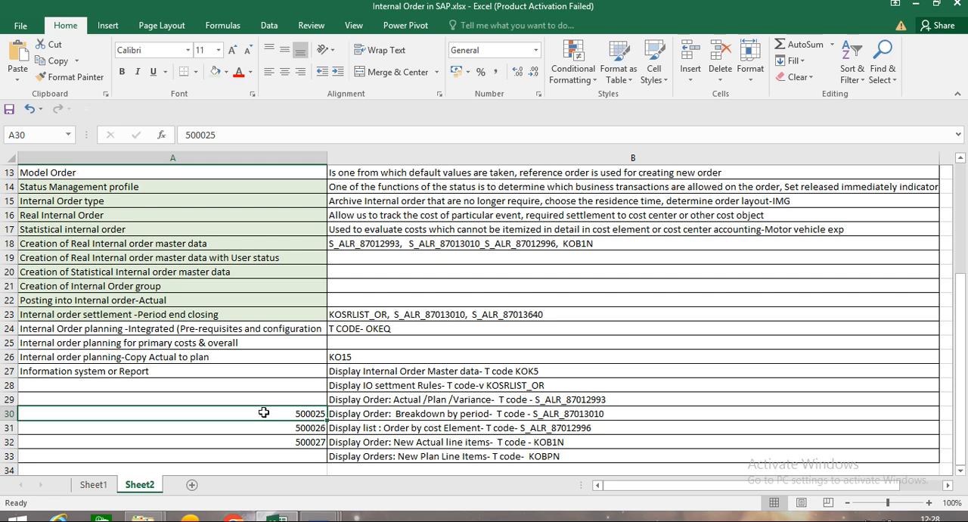
{"action": "key", "text": "alt+Tab"}
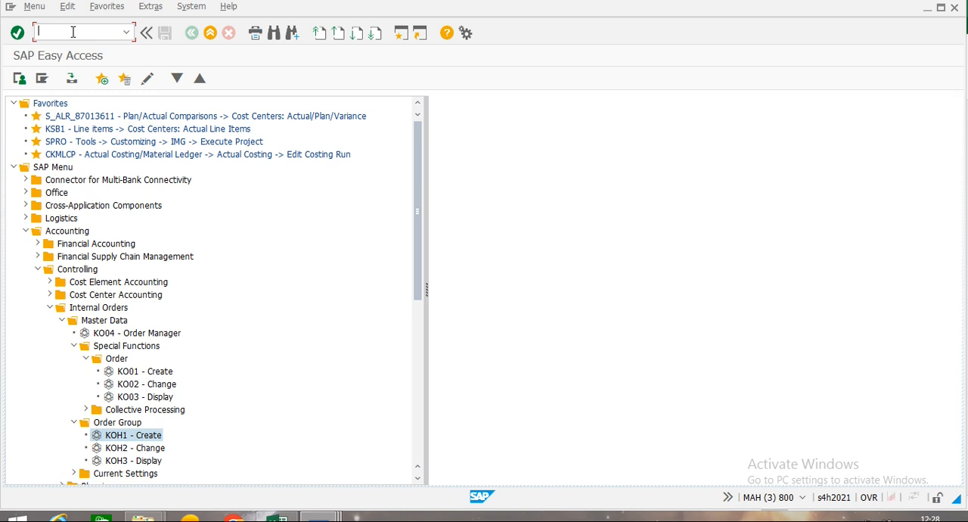
{"action": "type", "text": "okb9"}
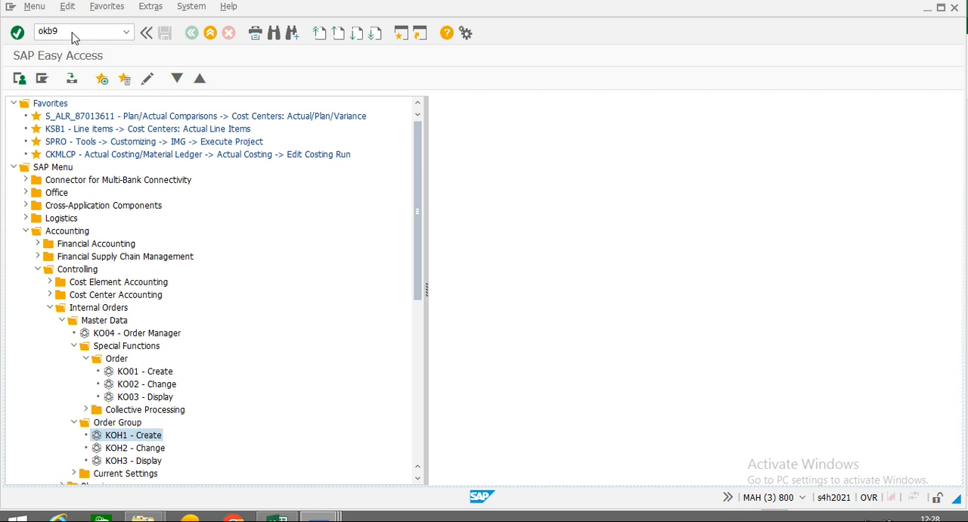
{"action": "key", "text": "Return"}
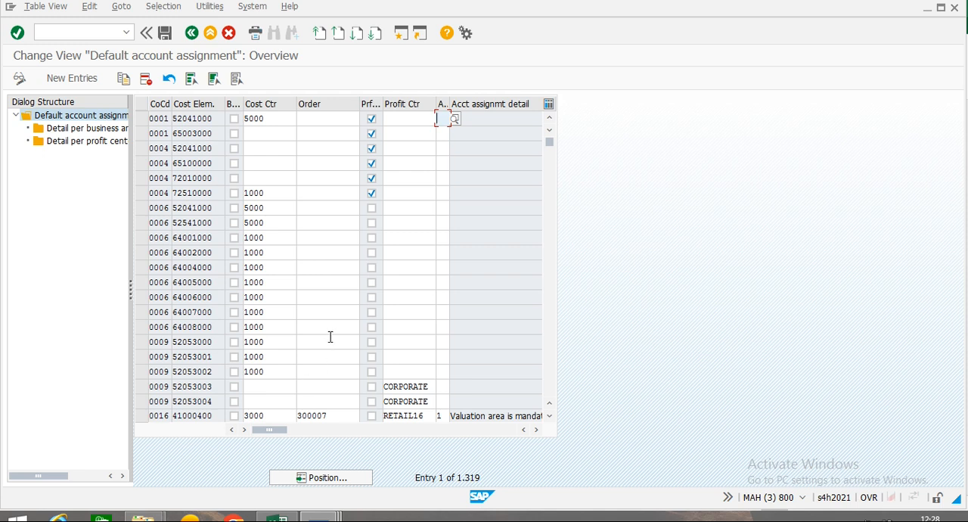
Position the default account assignment list at company code SAC, and start a new entry for company code SAC.
{"action": "left_click", "coordinate": [337, 485]}
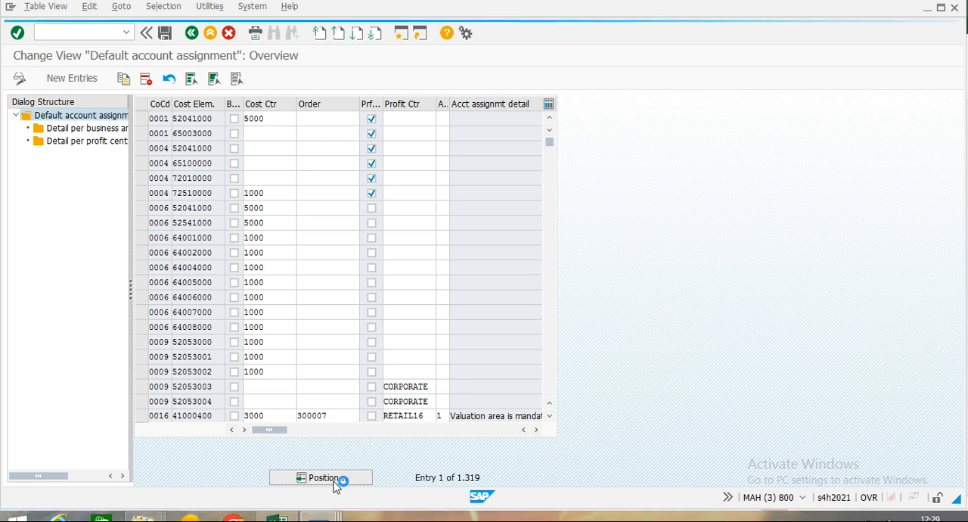
{"action": "type", "text": "sac"}
{"action": "key", "text": "Return"}
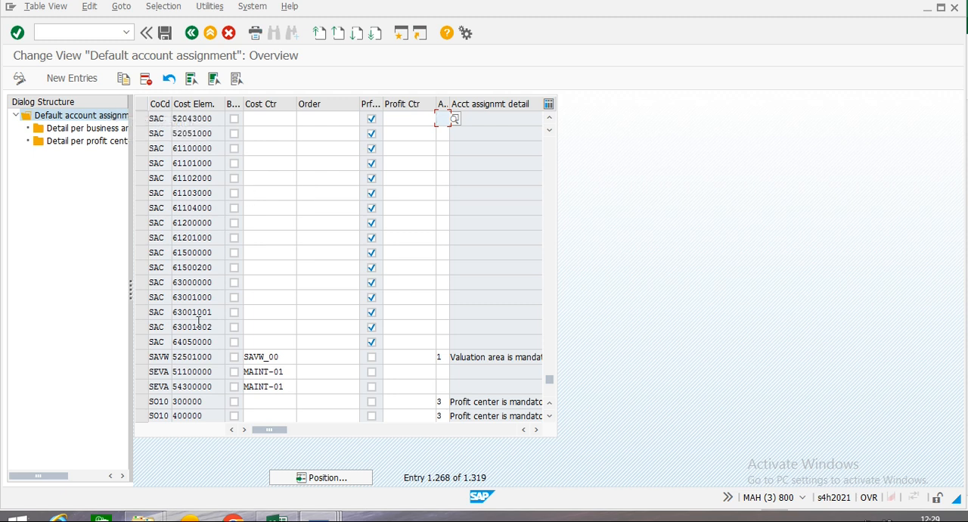
{"action": "left_click", "coordinate": [84, 85]}
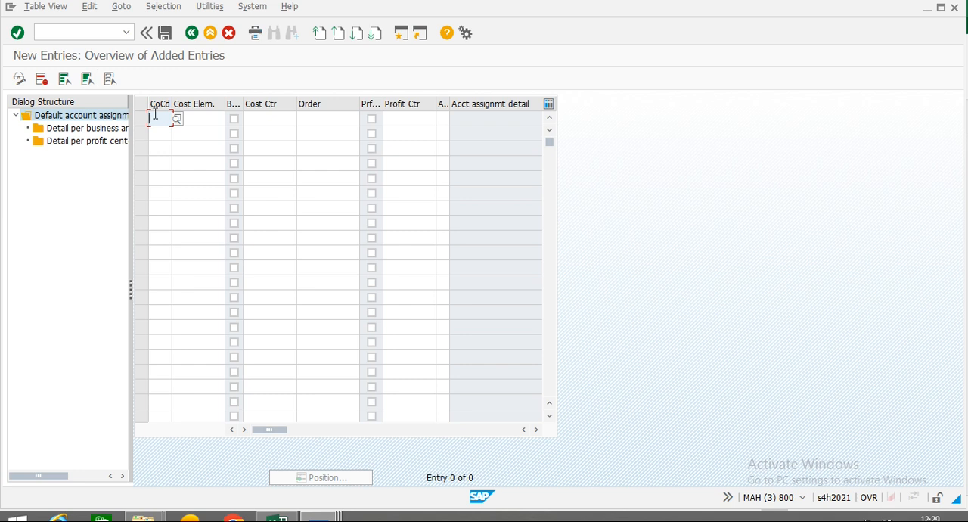
{"action": "type", "text": "SAC"}
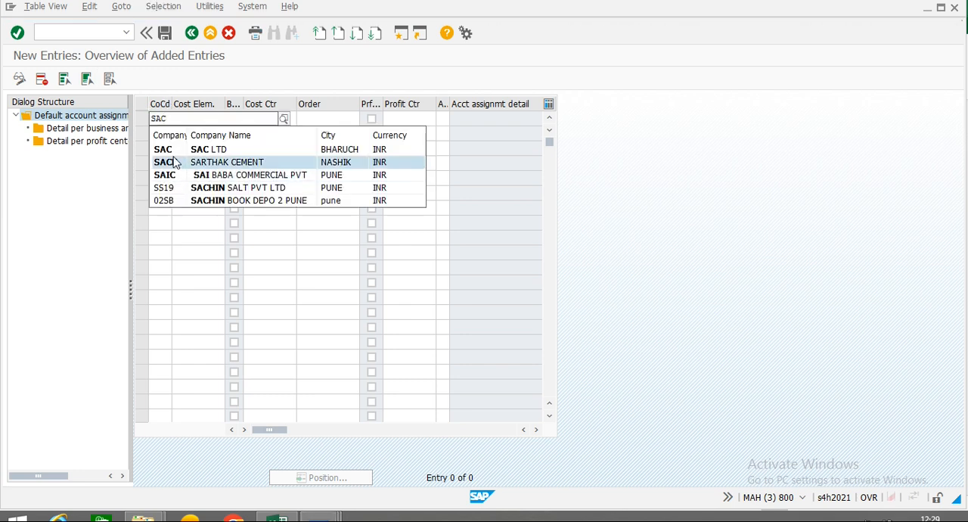
{"action": "left_click", "coordinate": [171, 150]}
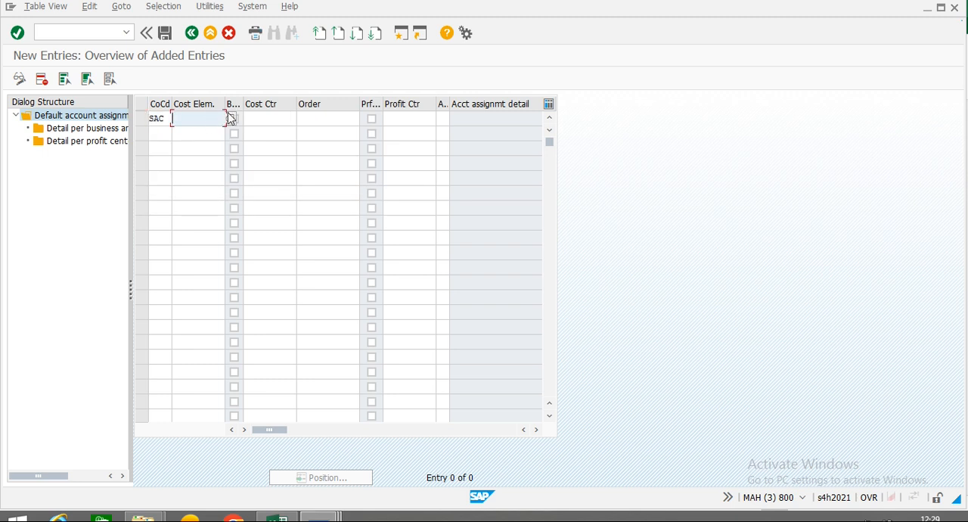
List the available cost elements for the new entry, restricted to chart of accounts YCOA.
{"action": "left_click", "coordinate": [233, 120]}
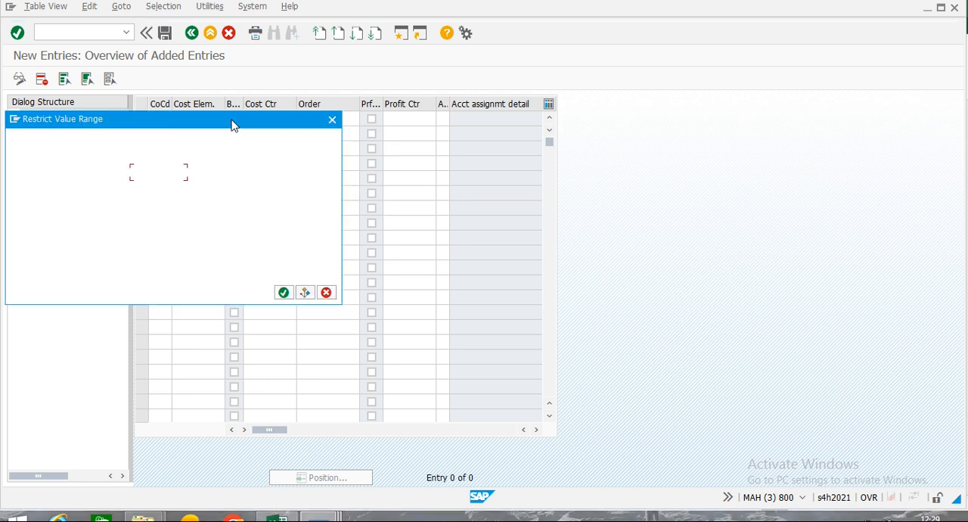
{"action": "left_click", "coordinate": [145, 188]}
{"action": "type", "text": "Y"}
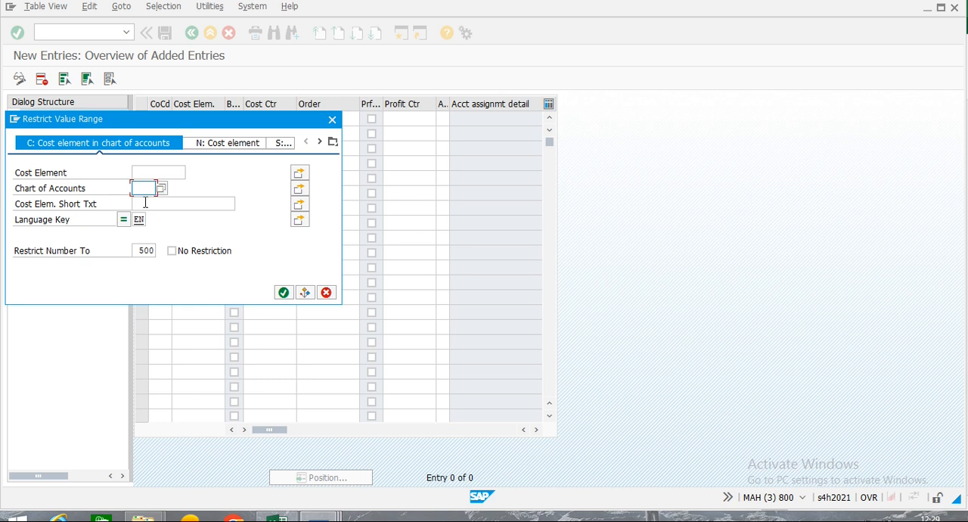
{"action": "type", "text": "COA"}
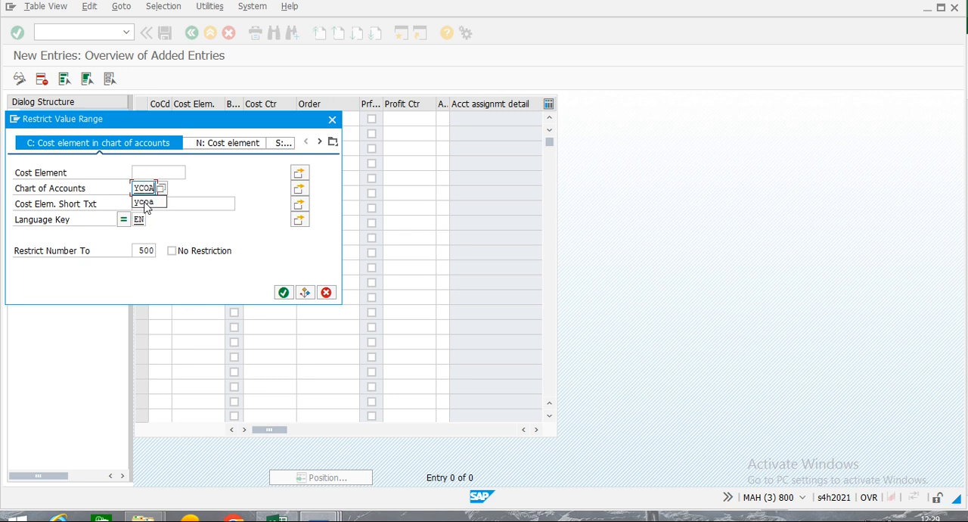
{"action": "left_click", "coordinate": [146, 203]}
{"action": "key", "text": "Return"}
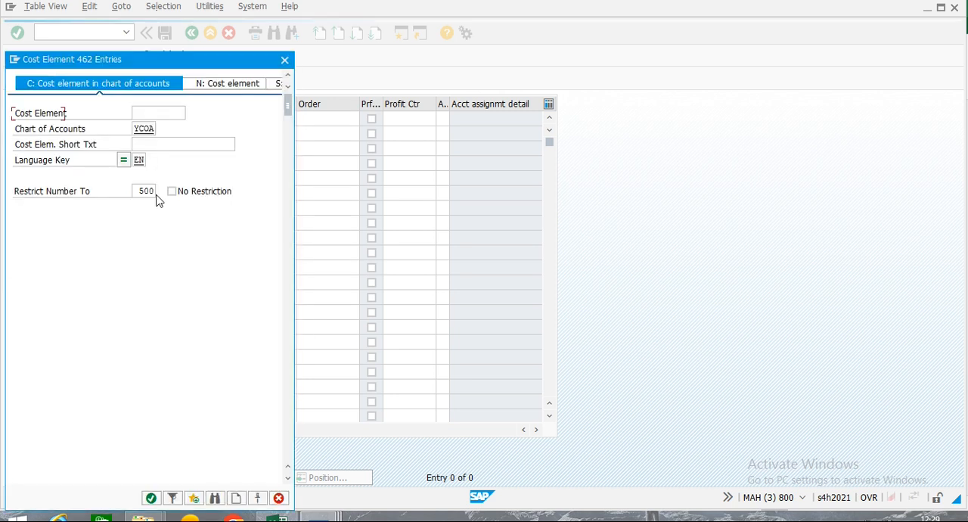
Find MARKET in the cost element list and choose the Marketing Expenses cost element for the new entry.
{"action": "left_click_drag", "start_coordinate": [289, 105], "coordinate": [291, 165]}
{"action": "left_click_drag", "start_coordinate": [289, 111], "coordinate": [305, 283]}
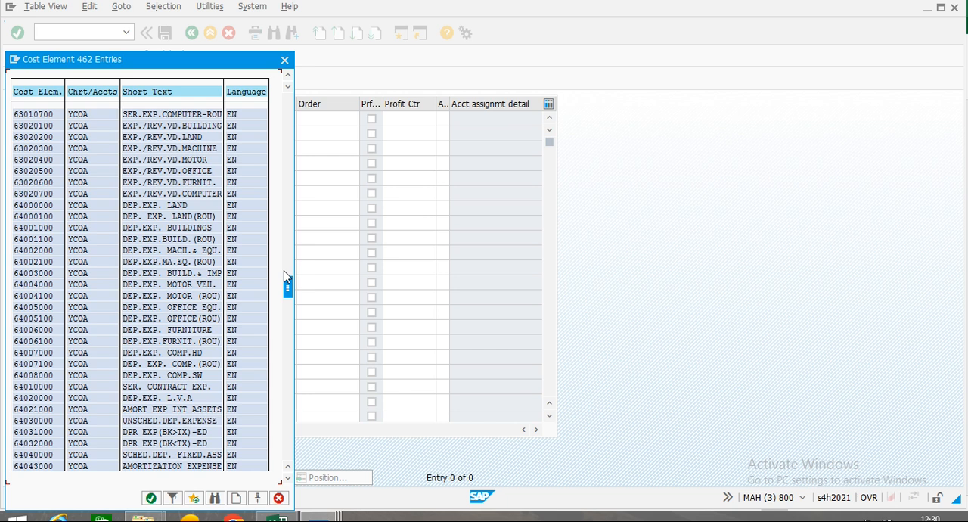
{"action": "left_click", "coordinate": [289, 479]}
{"action": "left_click", "coordinate": [288, 479]}
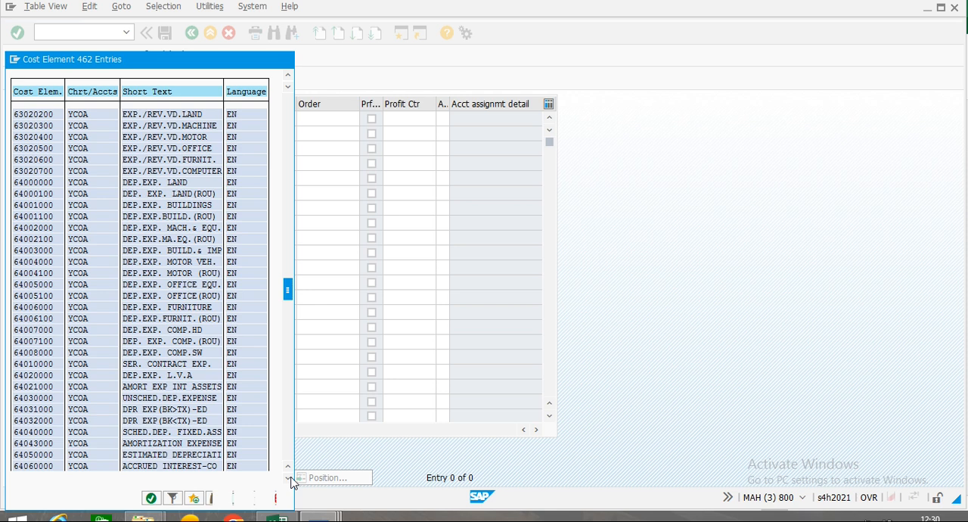
{"action": "left_click", "coordinate": [288, 478]}
{"action": "left_click", "coordinate": [288, 479]}
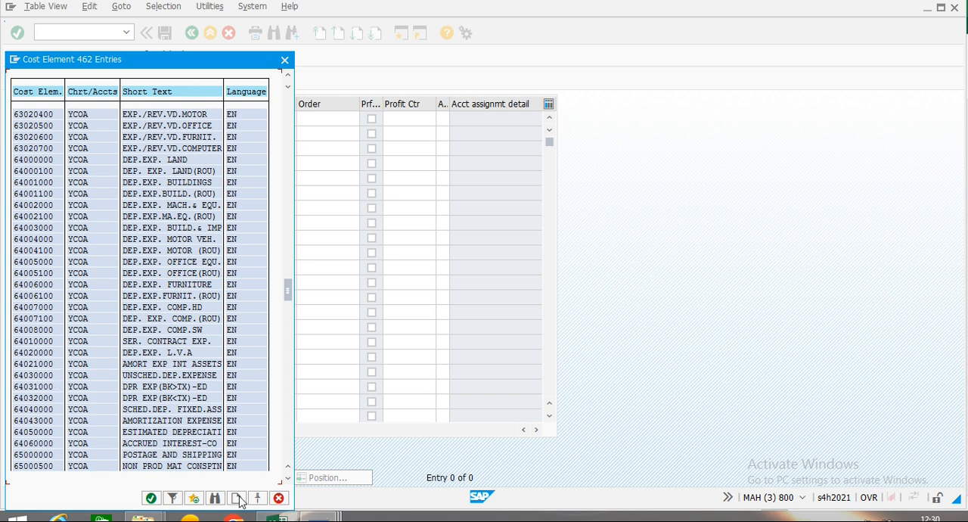
{"action": "left_click", "coordinate": [217, 500]}
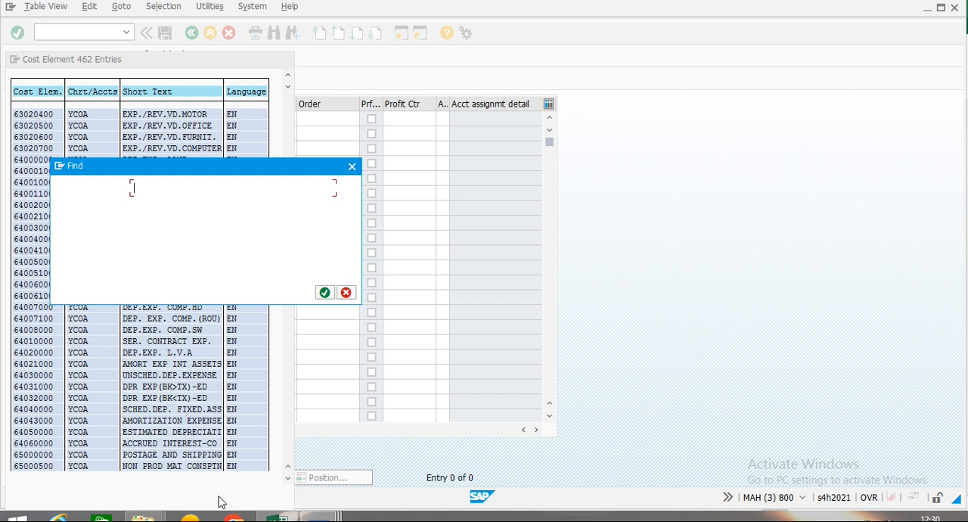
{"action": "type", "text": "MARKET"}
{"action": "key", "text": "Return"}
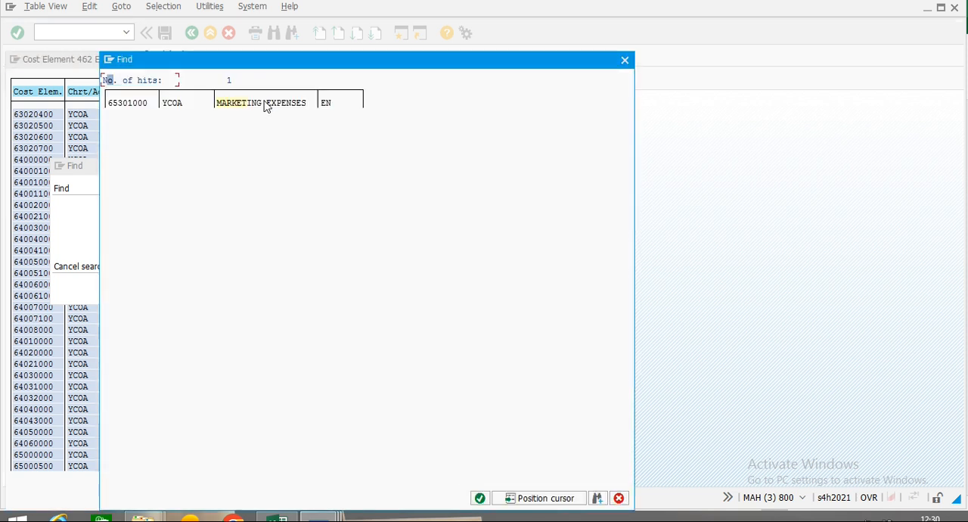
{"action": "double_click", "coordinate": [128, 104]}
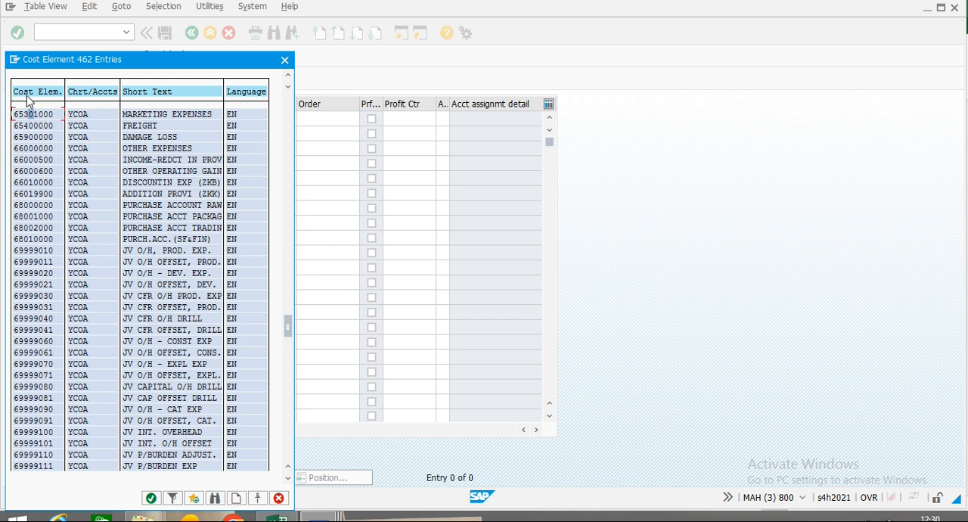
{"action": "double_click", "coordinate": [24, 116]}
Assign the real internal order recorded in cell A30 to the Marketing Expenses entry and validate the entry.
{"action": "left_click", "coordinate": [319, 119]}
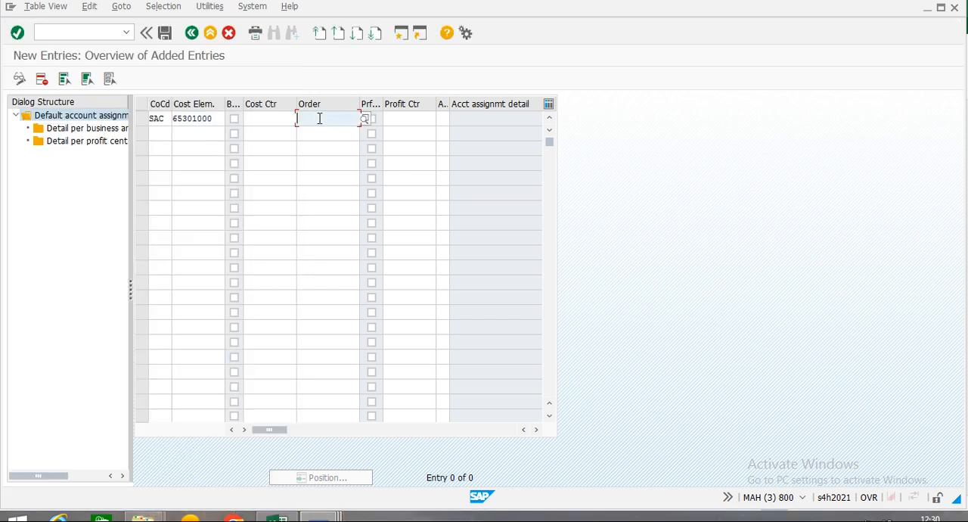
{"action": "type", "text": "50"}
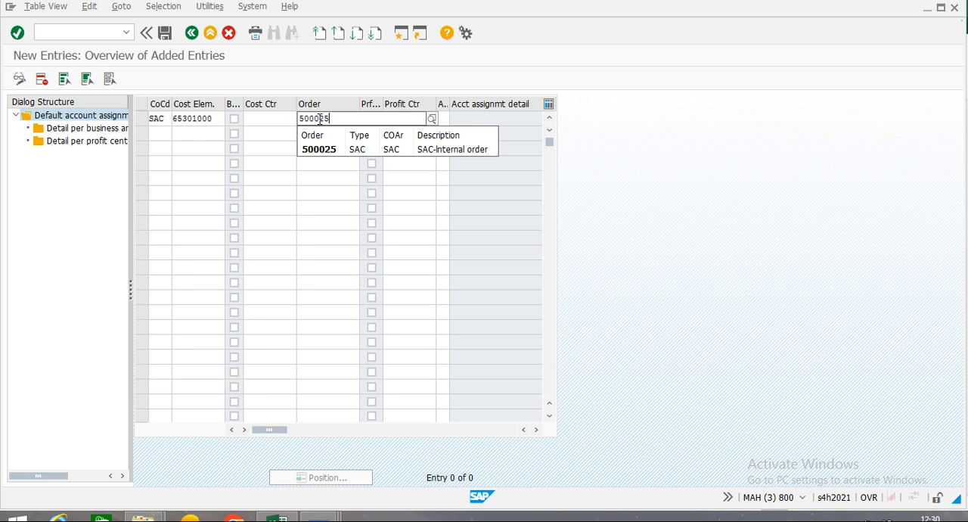
{"action": "type", "text": "0025"}
{"action": "key", "text": "Down"}
{"action": "key", "text": "Return"}
{"action": "key", "text": "Return"}
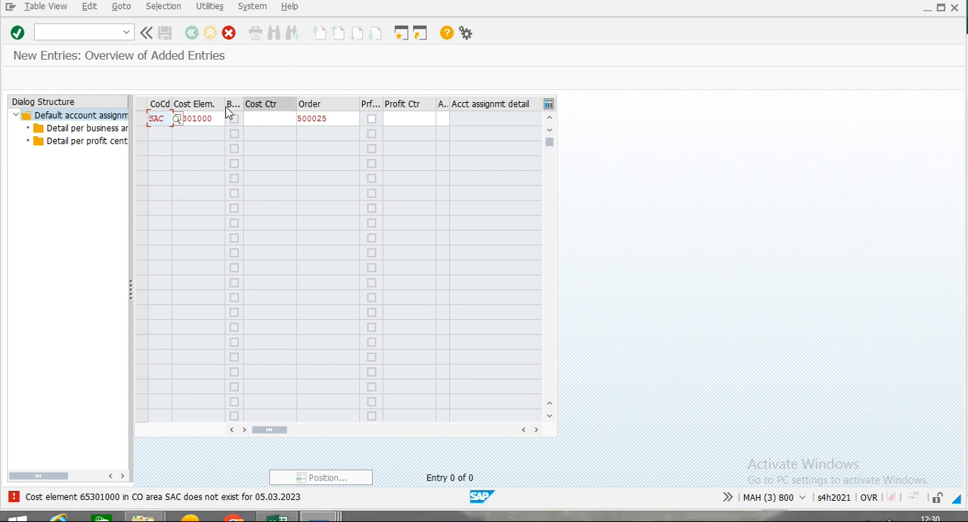
Copy the entry's cost element number and display that G/L account for company code SAC with transaction FS00 in a new SAP window.
{"action": "left_click_drag", "start_coordinate": [215, 119], "coordinate": [131, 120]}
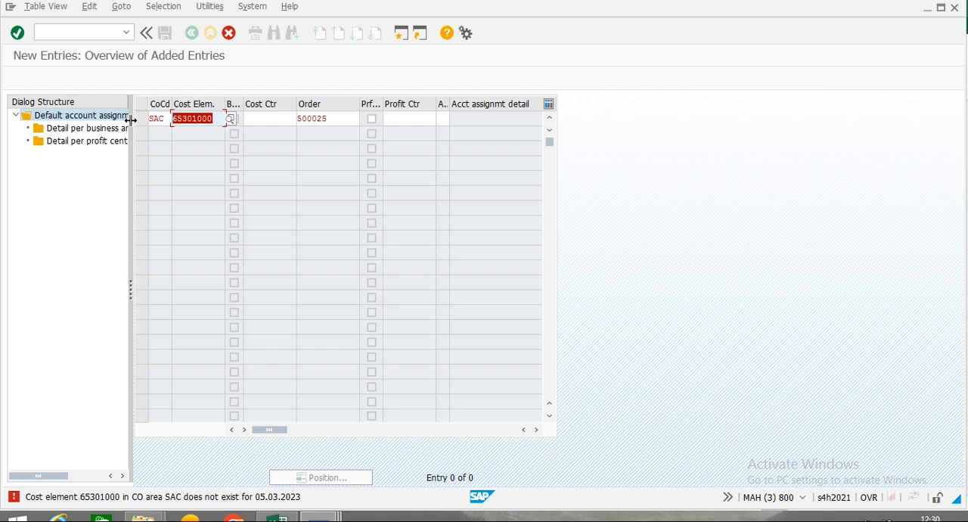
{"action": "key", "text": "ctrl+c"}
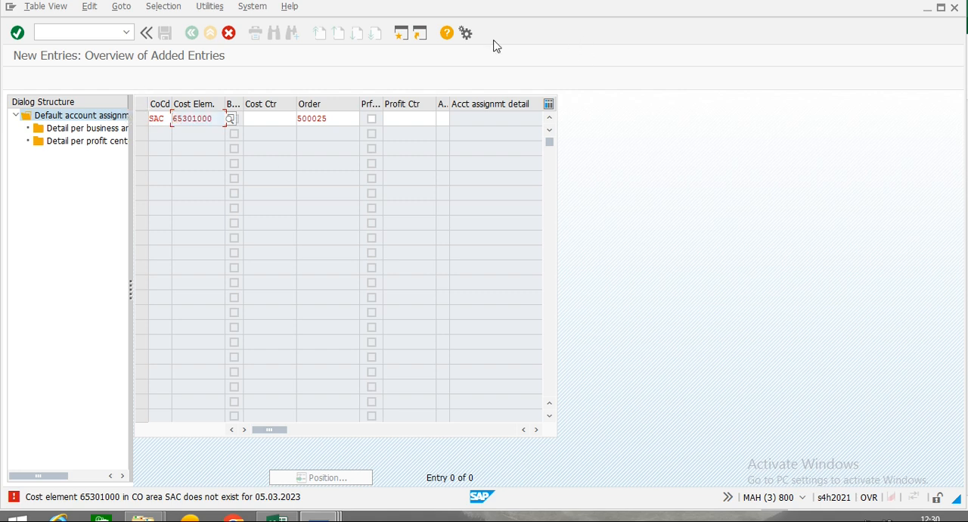
{"action": "left_click", "coordinate": [401, 34]}
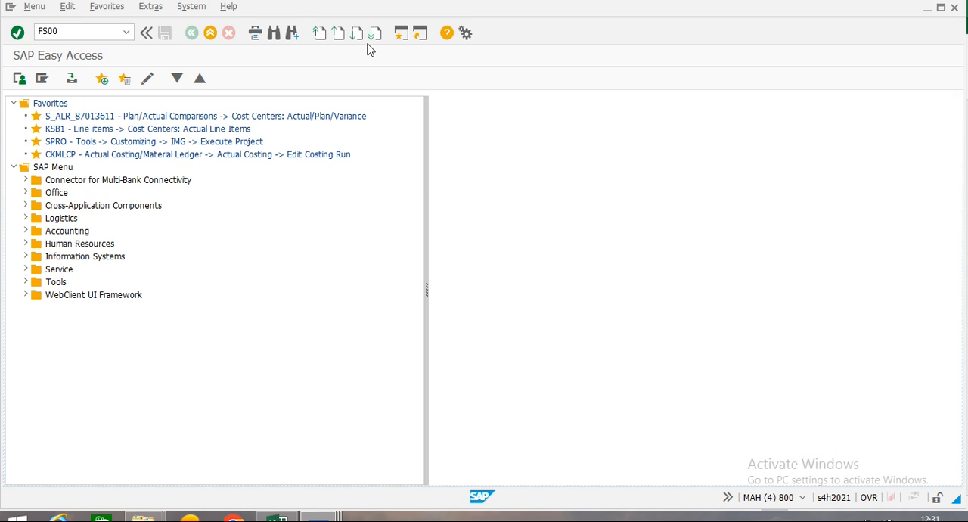
{"action": "key", "text": "Return"}
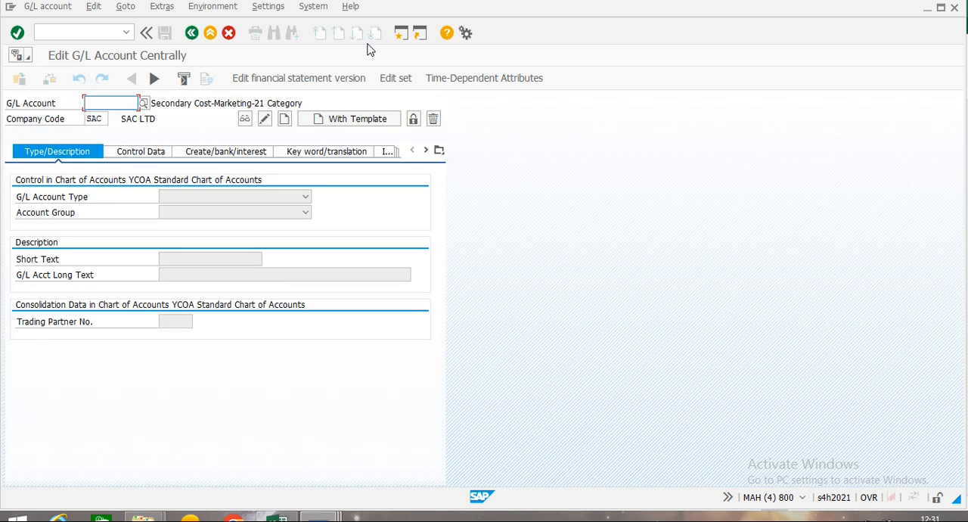
{"action": "key", "text": "ctrl+v"}
{"action": "key", "text": "Return"}
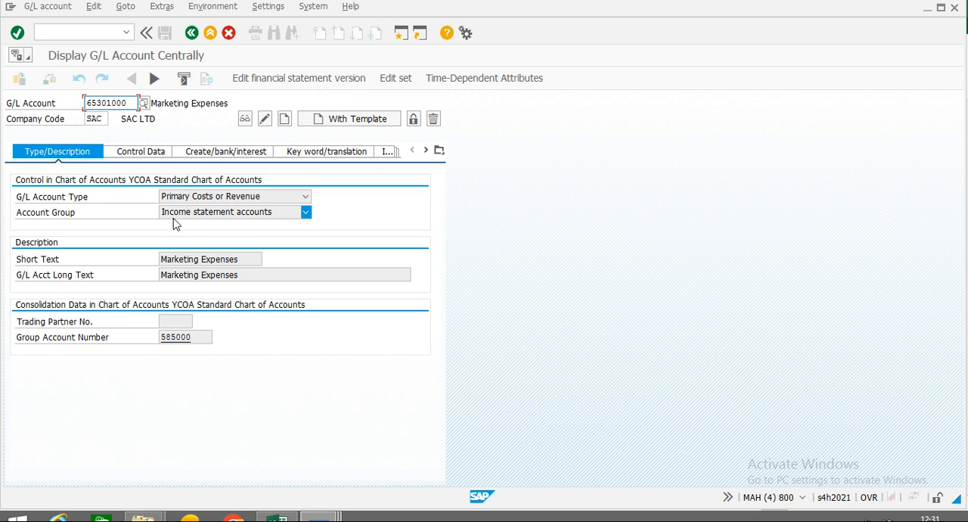
Switch the Marketing Expenses account to change mode, then set its account currency to INR and clear its tax category.
{"action": "left_click", "coordinate": [136, 159]}
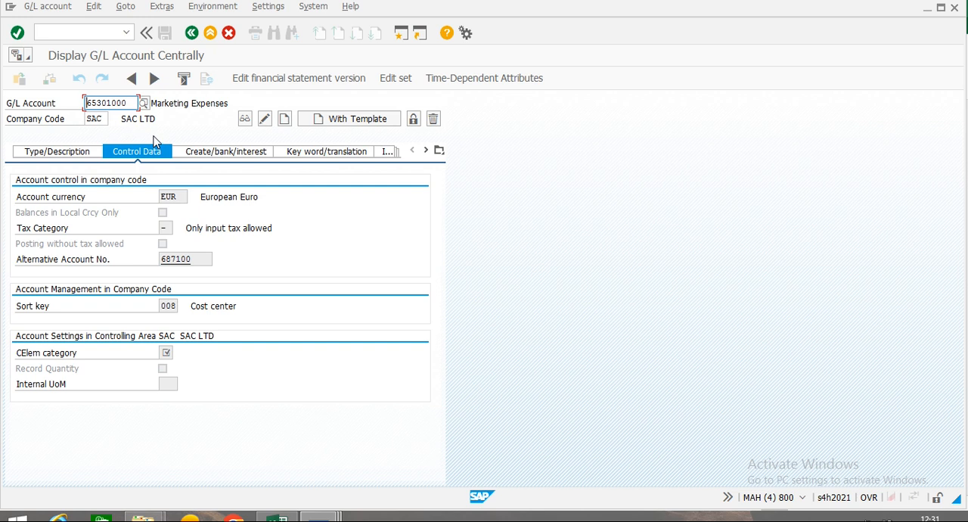
{"action": "left_click", "coordinate": [215, 154]}
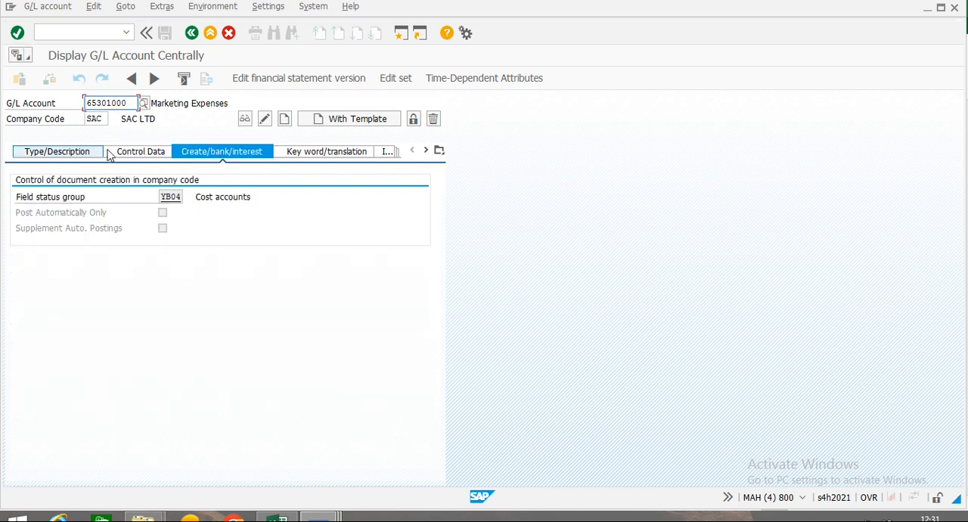
{"action": "left_click", "coordinate": [146, 155]}
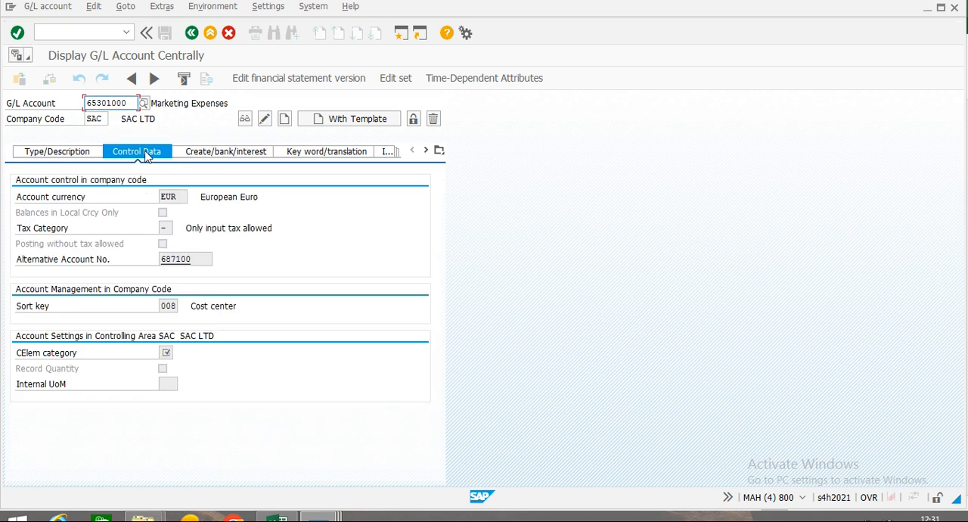
{"action": "left_click", "coordinate": [266, 121]}
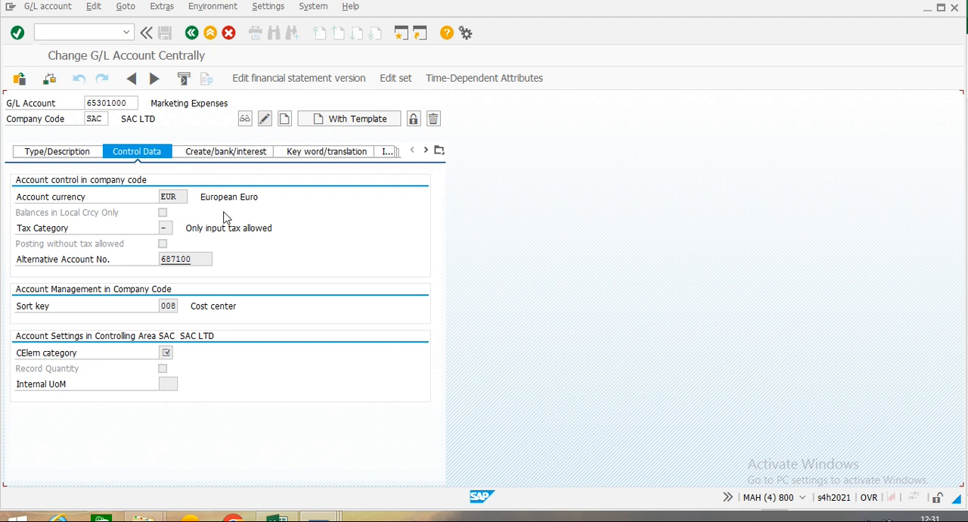
{"action": "left_click_drag", "start_coordinate": [180, 195], "coordinate": [136, 192]}
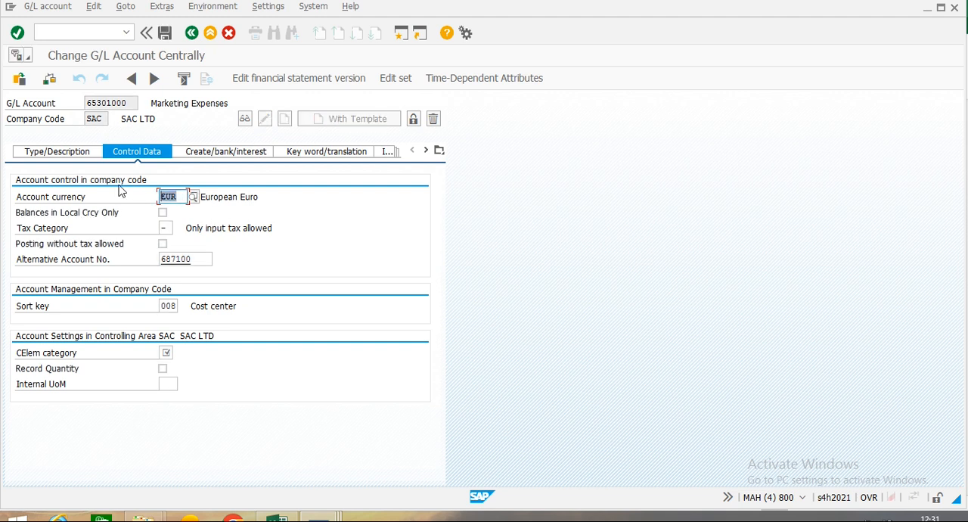
{"action": "type", "text": "INR"}
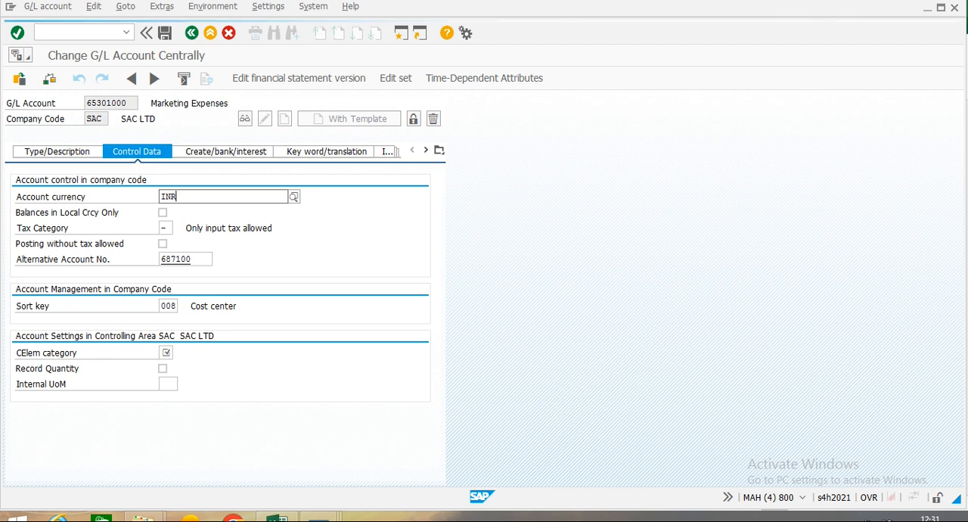
{"action": "left_click", "coordinate": [180, 227]}
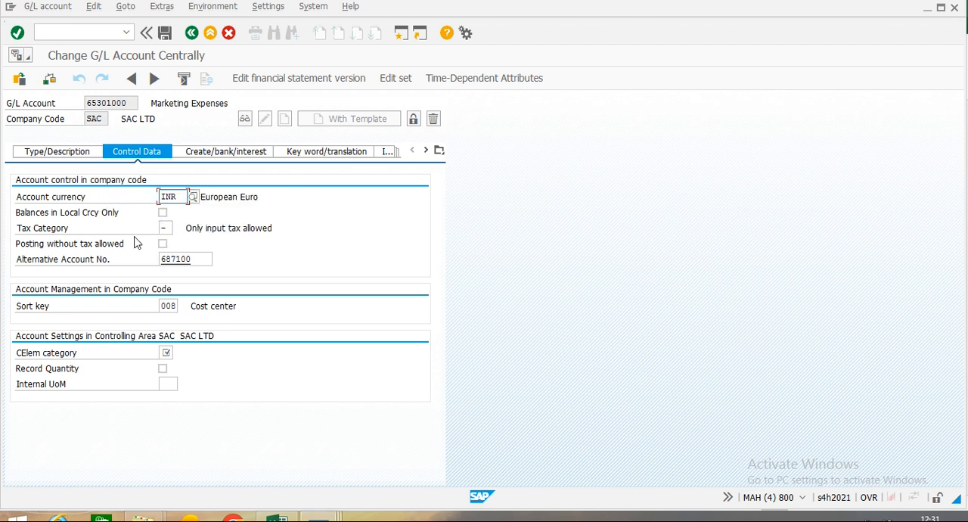
{"action": "left_click", "coordinate": [169, 226]}
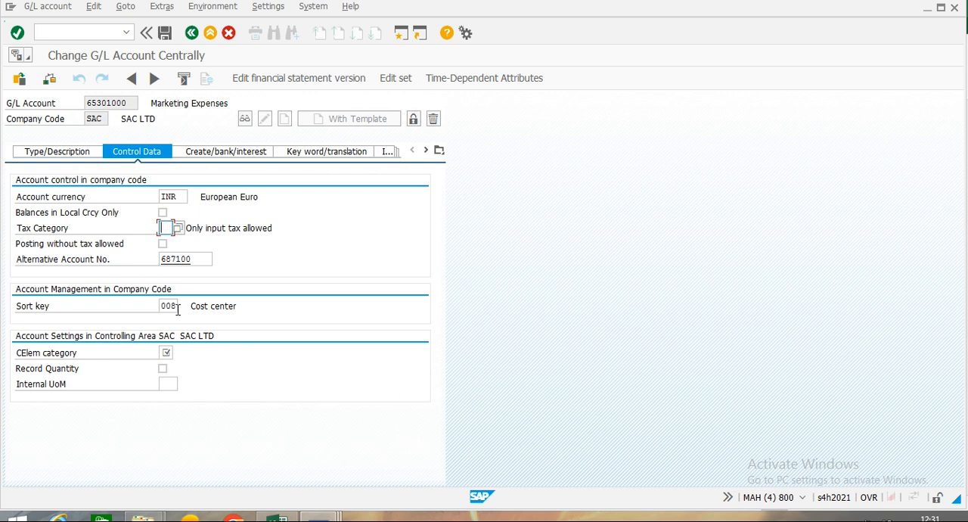
Set the Marketing Expenses account's cost element category to 1 and save the G/L account.
{"action": "left_click", "coordinate": [166, 352]}
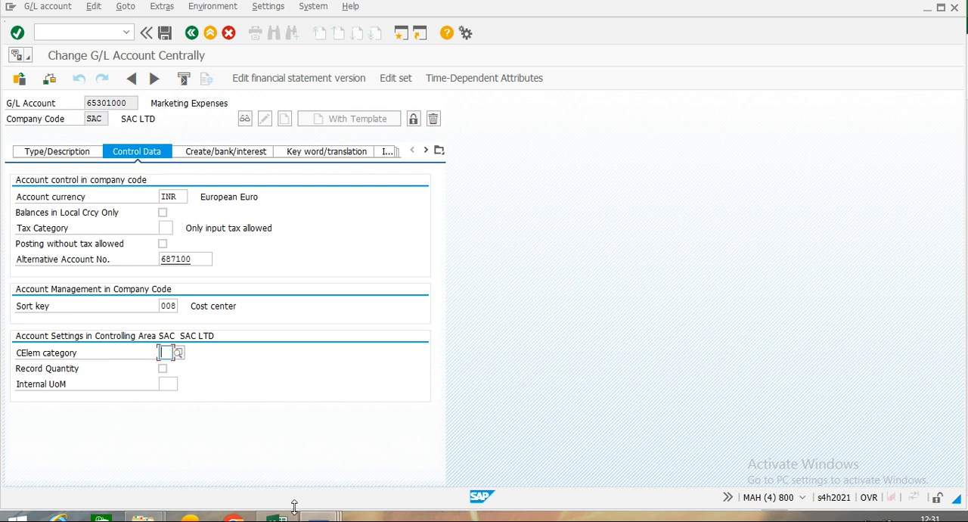
{"action": "type", "text": "1"}
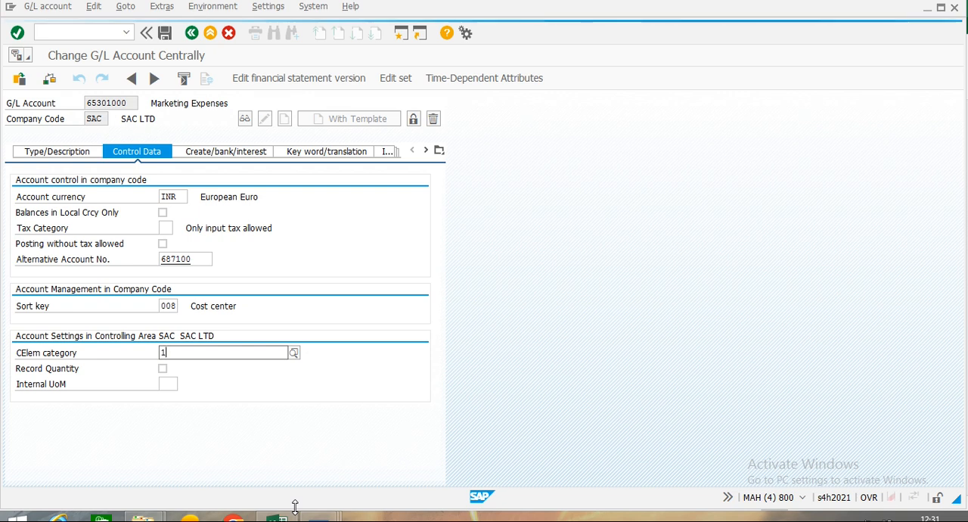
{"action": "key", "text": "Down"}
{"action": "key", "text": "Return"}
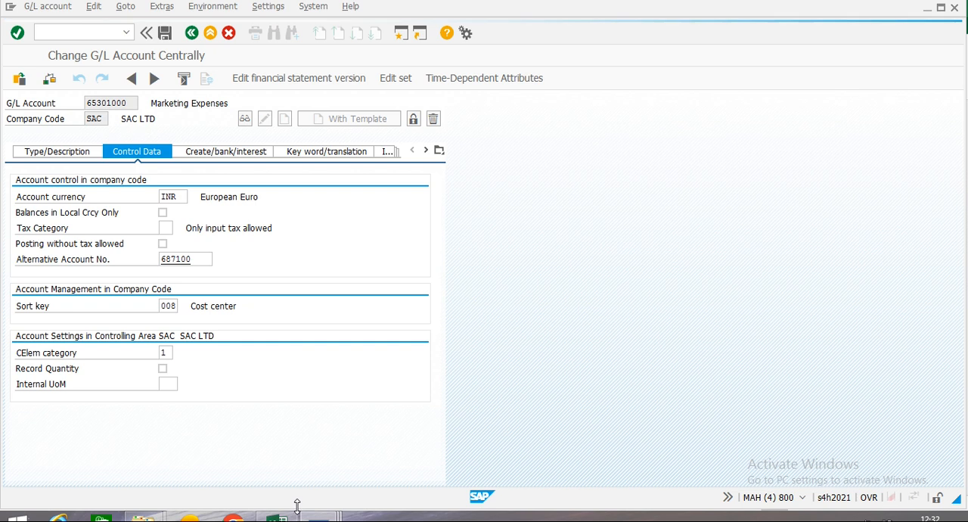
{"action": "key", "text": "Return"}
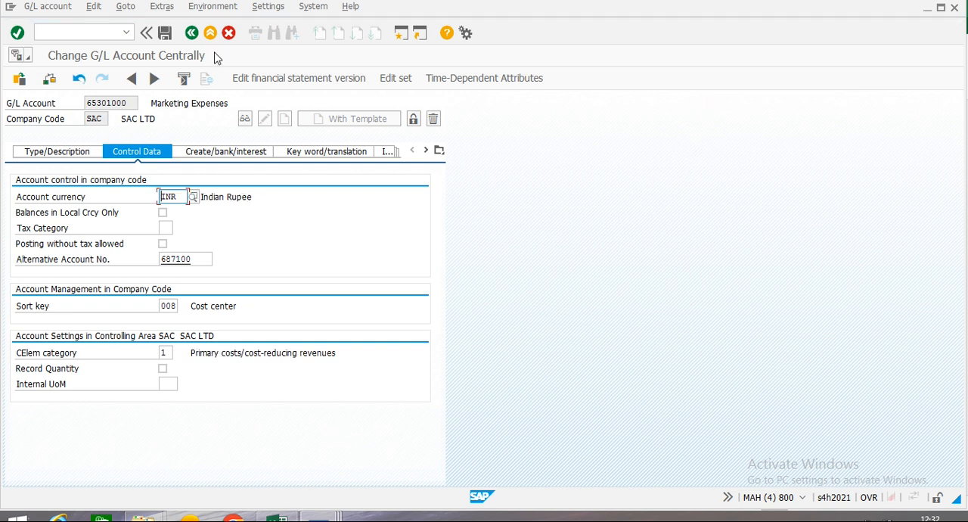
{"action": "left_click", "coordinate": [165, 33]}
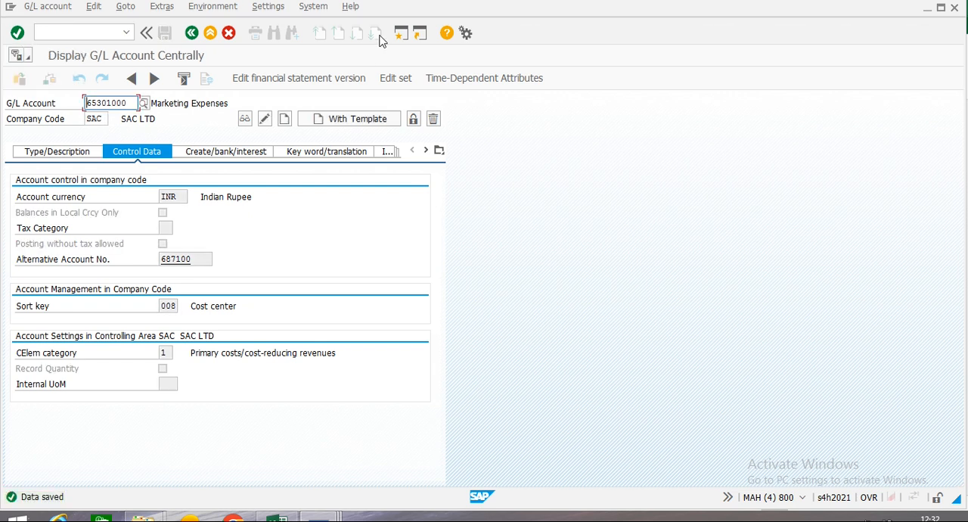
Return to the new default account assignment entry for Marketing Expenses, try validating it again, and discard the entry.
{"action": "left_click", "coordinate": [192, 34]}
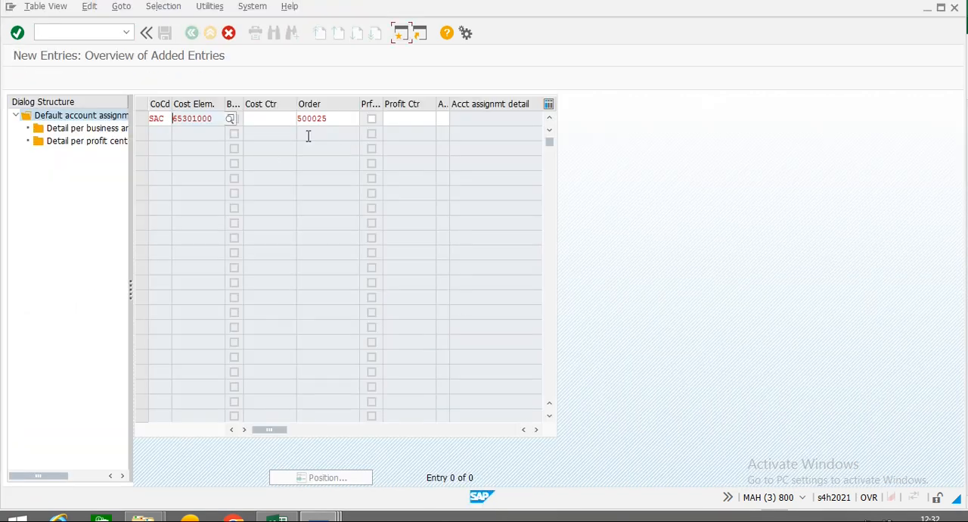
{"action": "key", "text": "Return"}
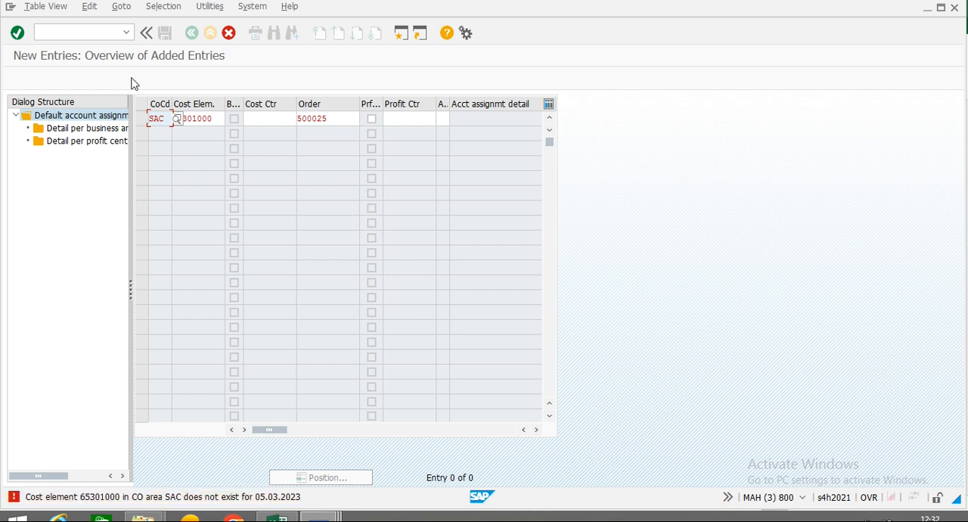
{"action": "left_click", "coordinate": [230, 35]}
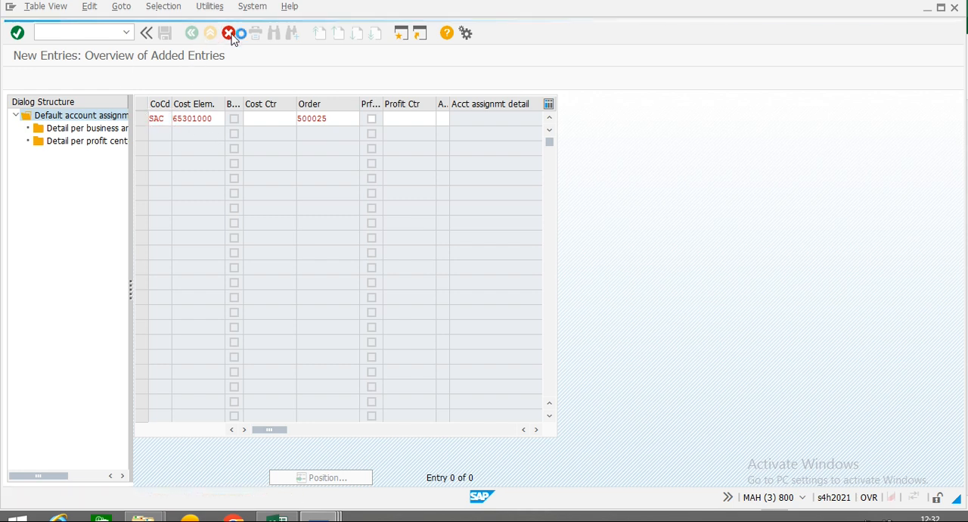
{"action": "left_click", "coordinate": [199, 257]}
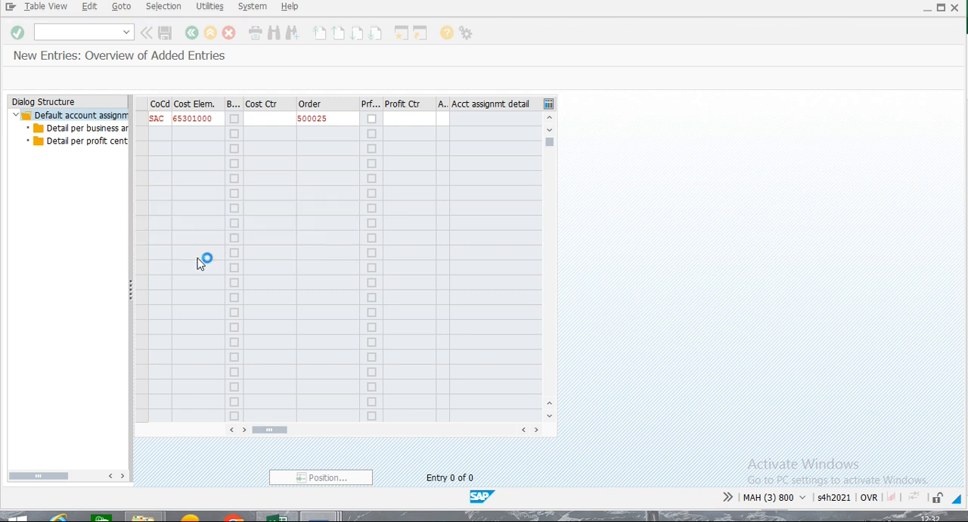
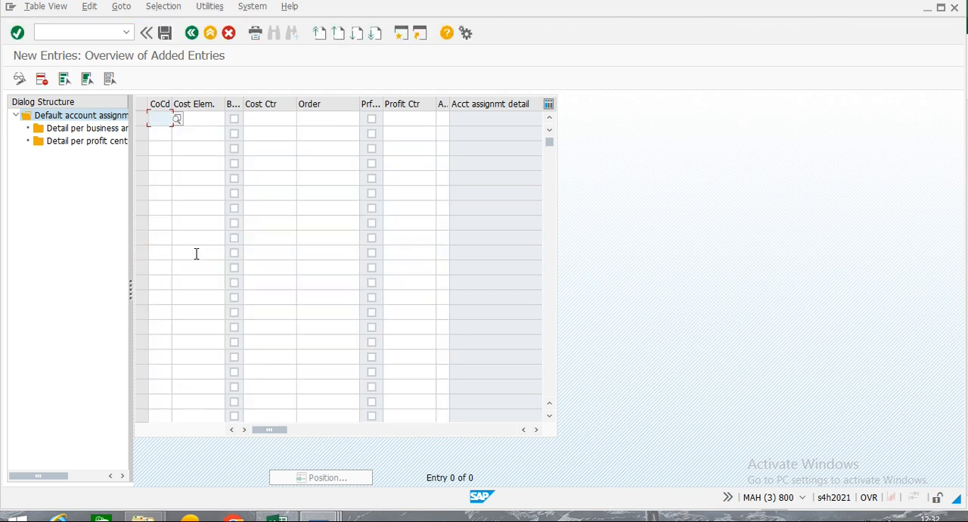
Leave the default account assignment view, reopen it with transaction OKB9, and open a blank new entry.
{"action": "left_click", "coordinate": [192, 33]}
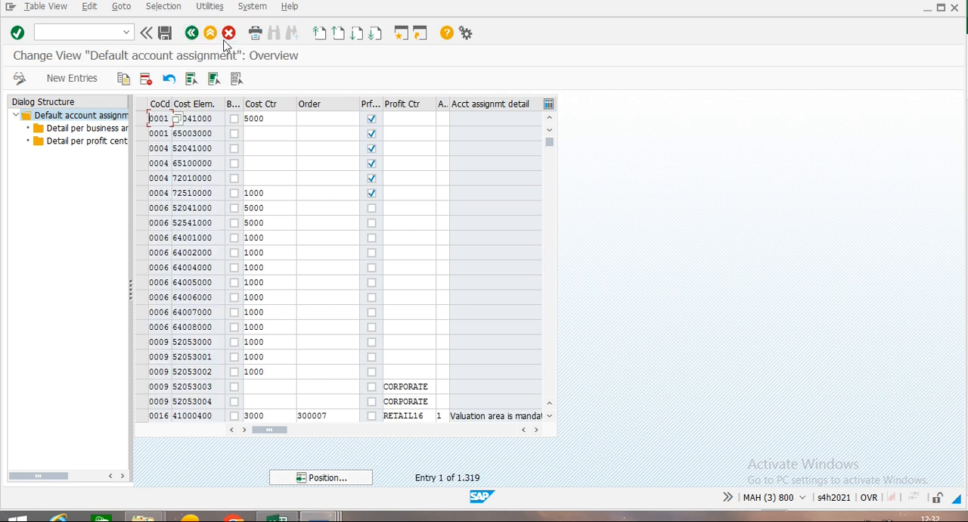
{"action": "left_click", "coordinate": [191, 33]}
{"action": "left_click", "coordinate": [75, 32]}
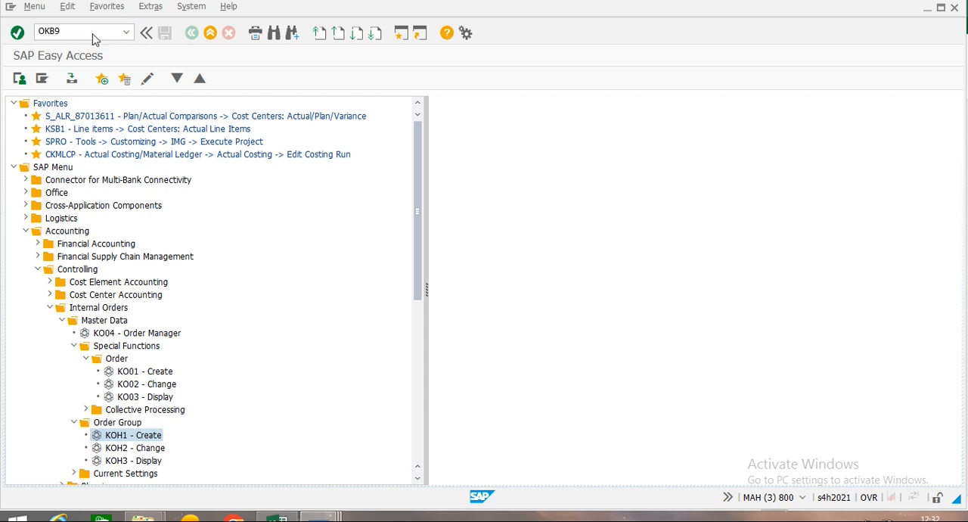
{"action": "key", "text": "Return"}
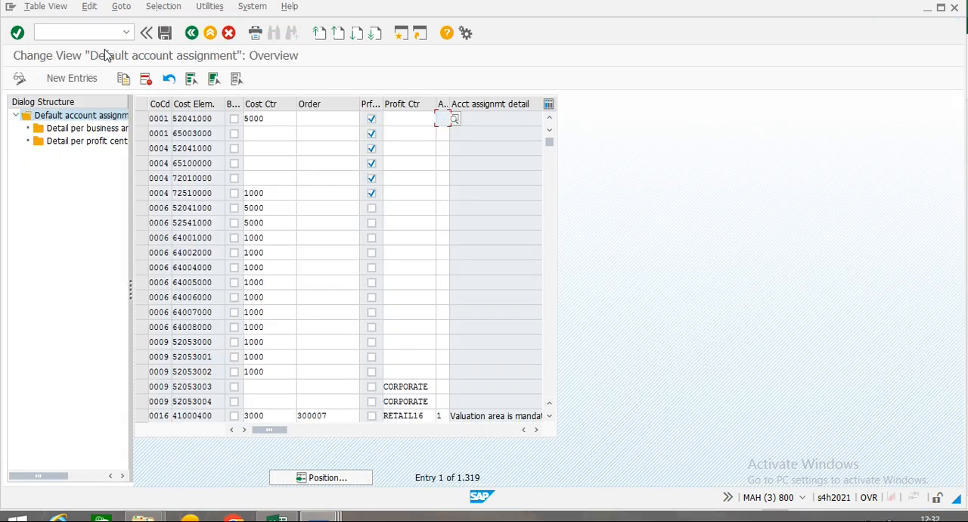
{"action": "left_click", "coordinate": [70, 79]}
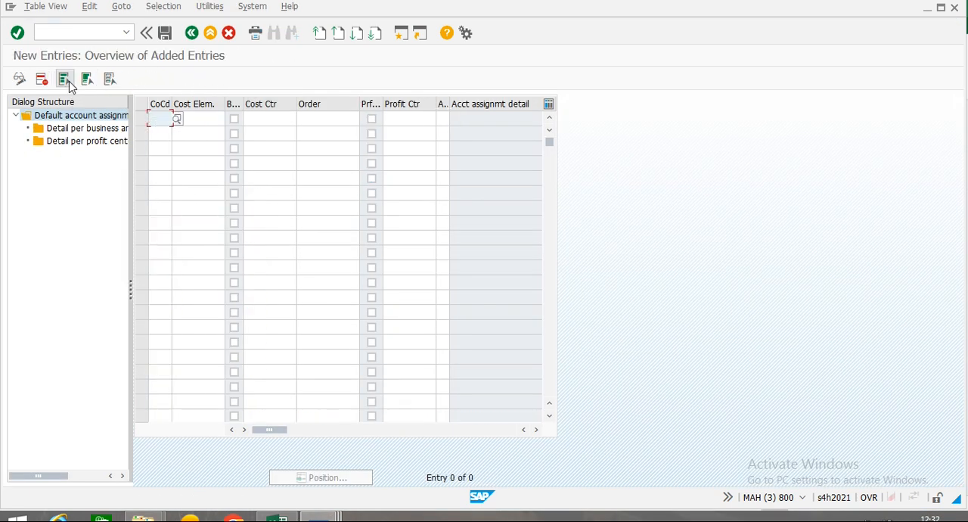
Enter a default account assignment for company code SAC linking the copied Marketing Expenses cost element to the real internal order, and validate it.
{"action": "type", "text": "SAC"}
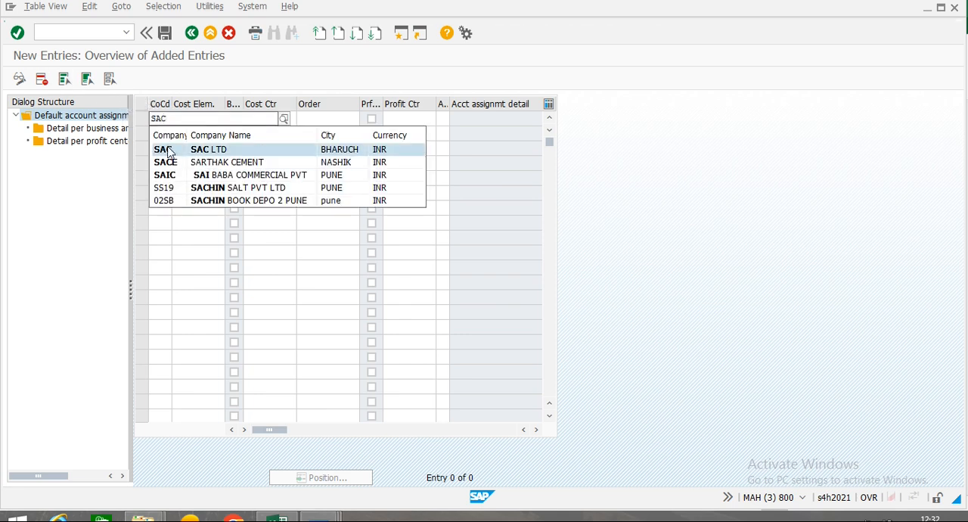
{"action": "left_click", "coordinate": [172, 150]}
{"action": "left_click", "coordinate": [199, 120]}
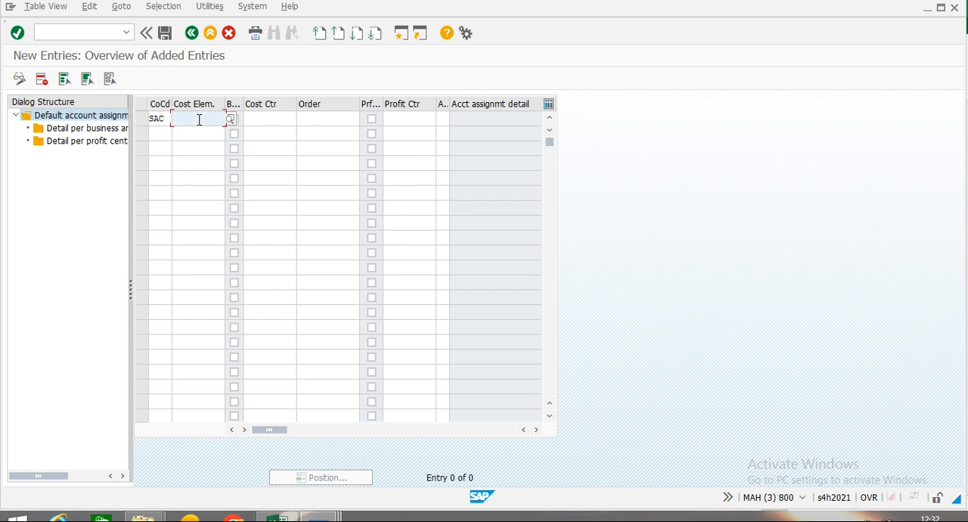
{"action": "type", "text": "65301000"}
{"action": "key", "text": "Tab"}
{"action": "key", "text": "Tab"}
{"action": "key", "text": "Tab"}
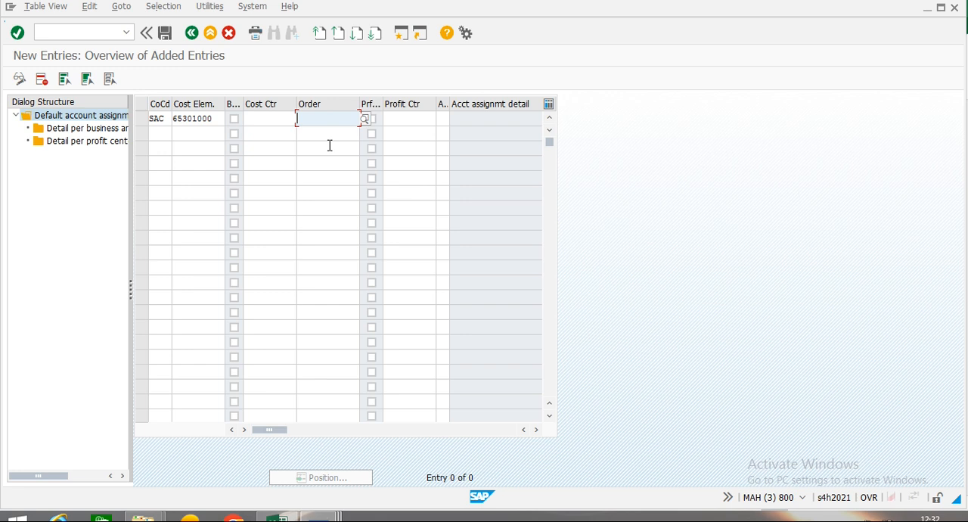
{"action": "type", "text": "500025"}
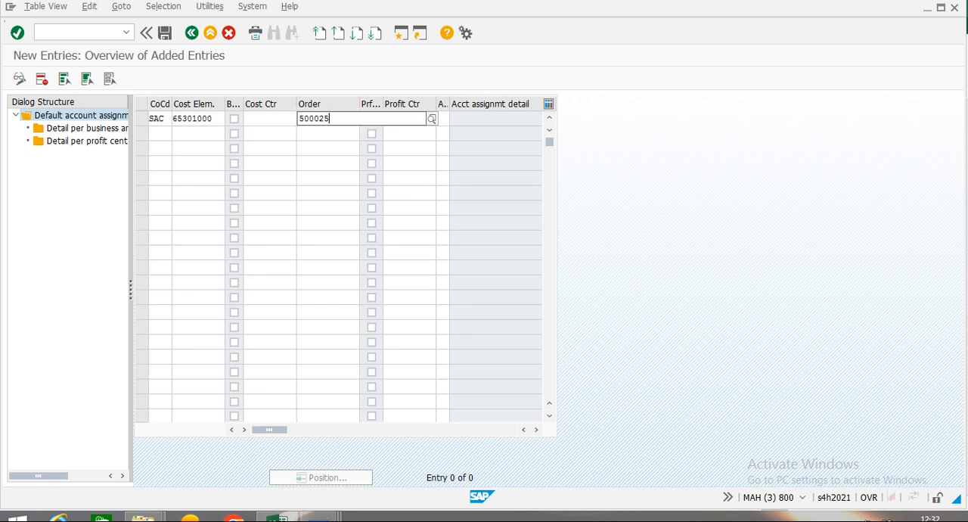
{"action": "left_click", "coordinate": [328, 146]}
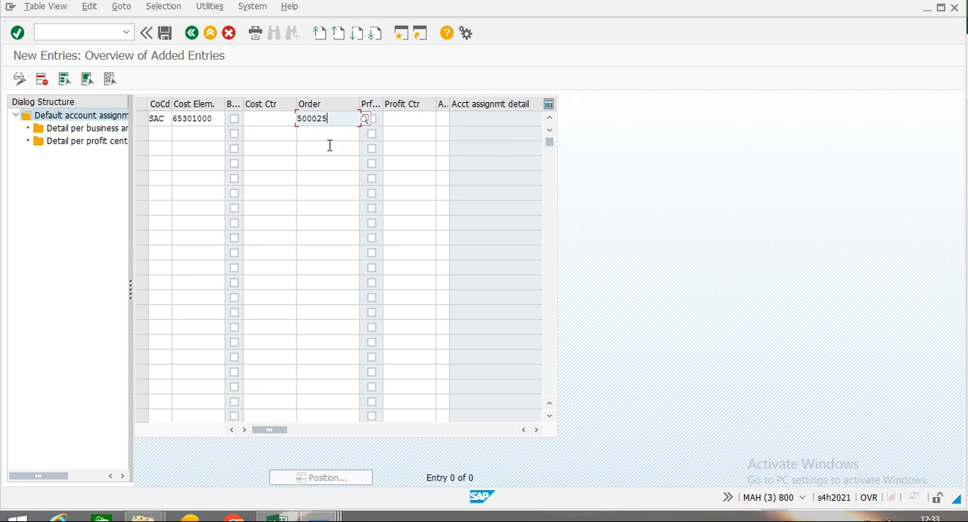
{"action": "key", "text": "Return"}
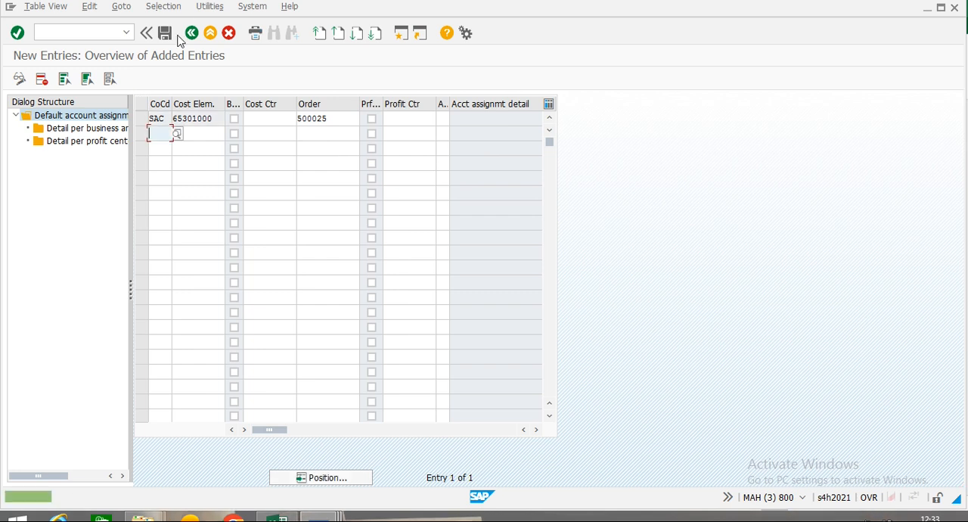
Save the default account assignment under the proposed customizing request and return to SAP Easy Access.
{"action": "left_click", "coordinate": [166, 34]}
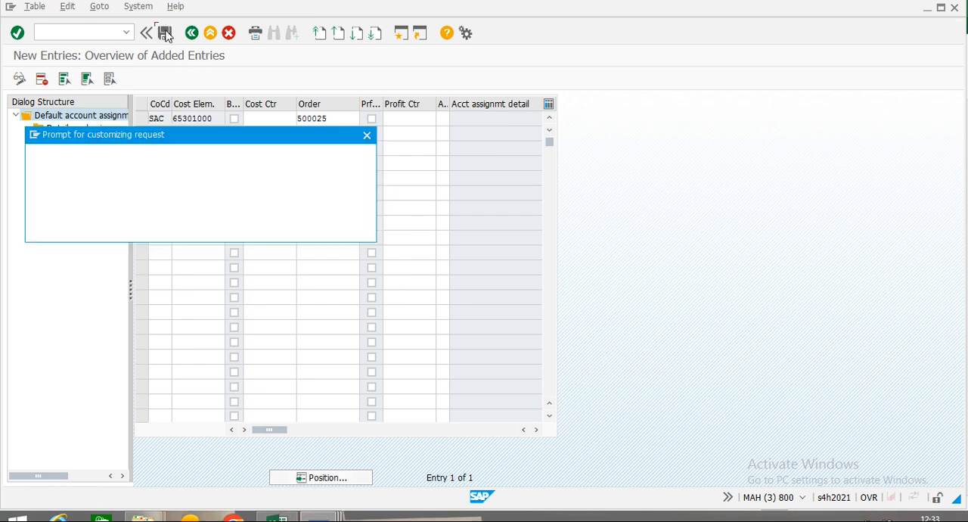
{"action": "left_click", "coordinate": [153, 232]}
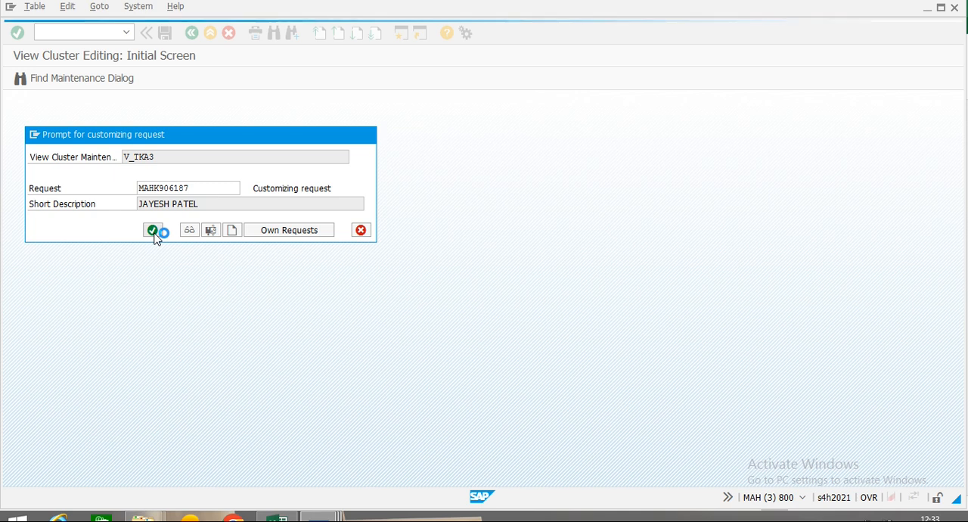
{"action": "left_click", "coordinate": [192, 34]}
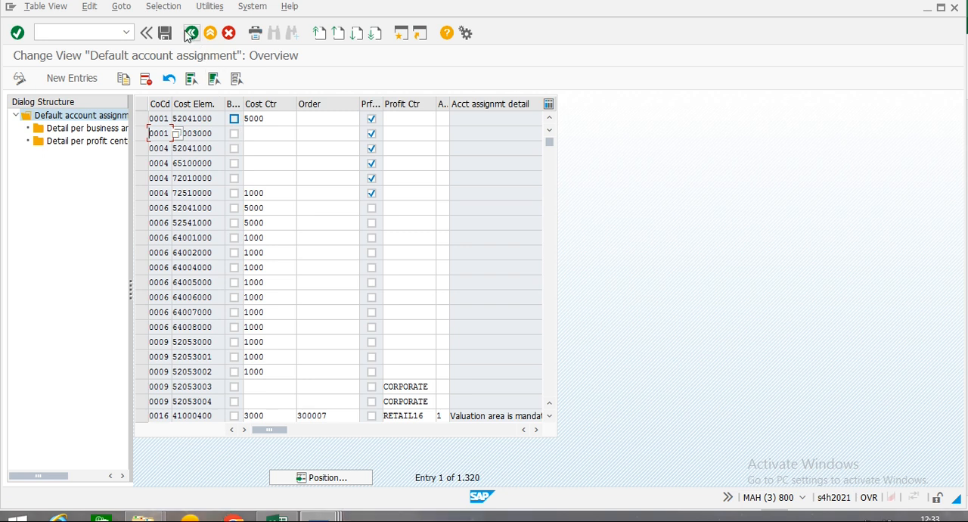
{"action": "left_click", "coordinate": [191, 33]}
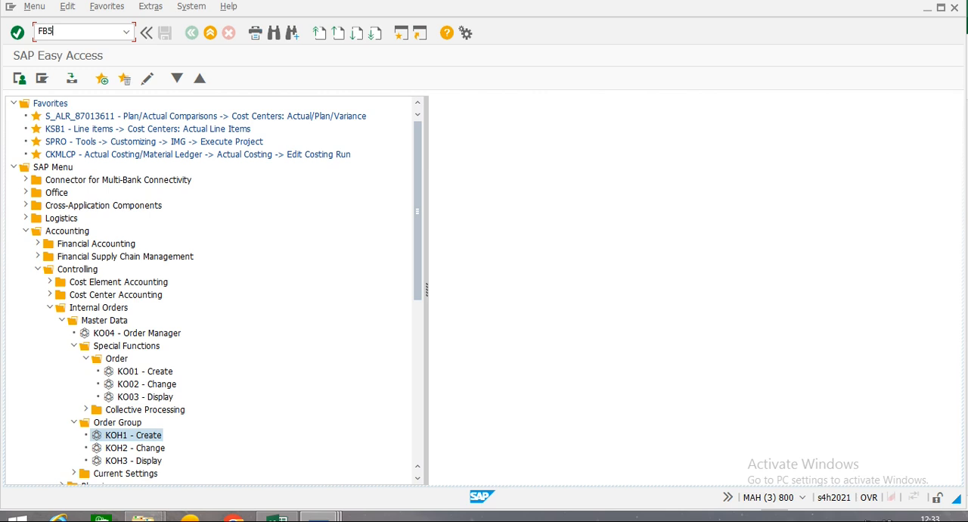
Start a G/L account document with transaction FB50 and set its header text to MARKETING EXP.
{"action": "left_click", "coordinate": [53, 37]}
{"action": "type", "text": "FB50"}
{"action": "key", "text": "Return"}
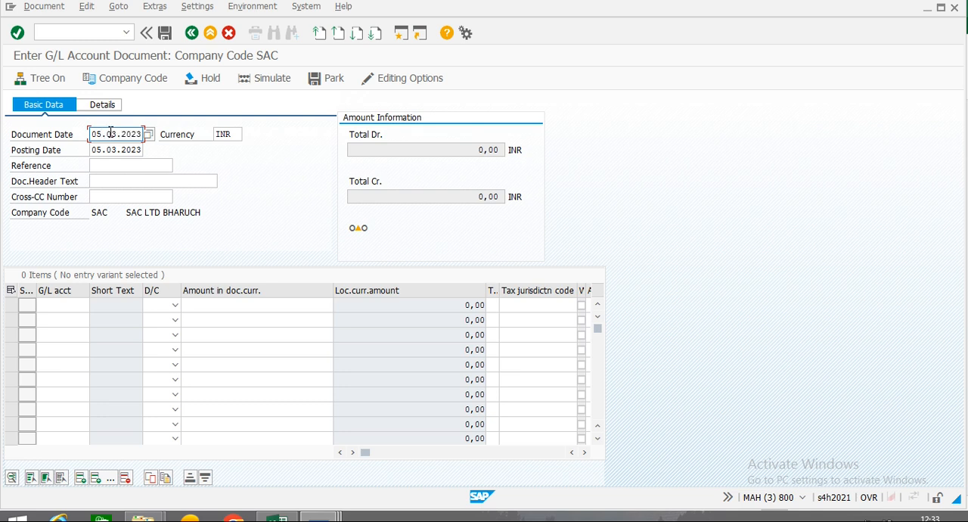
{"action": "left_click", "coordinate": [121, 182]}
{"action": "type", "text": "MQ"}
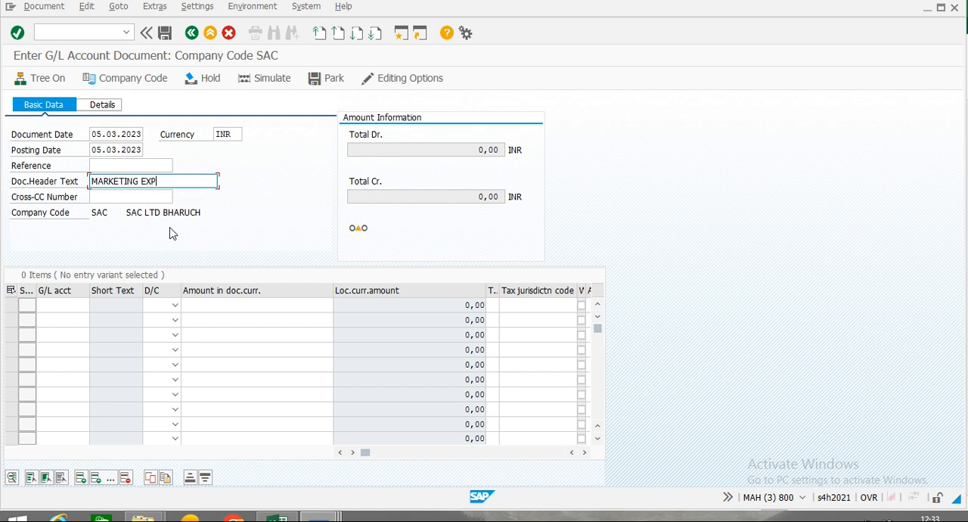
Enter a debit line of 10000 INR on the copied Marketing Expenses G/L account.
{"action": "left_click", "coordinate": [67, 305]}
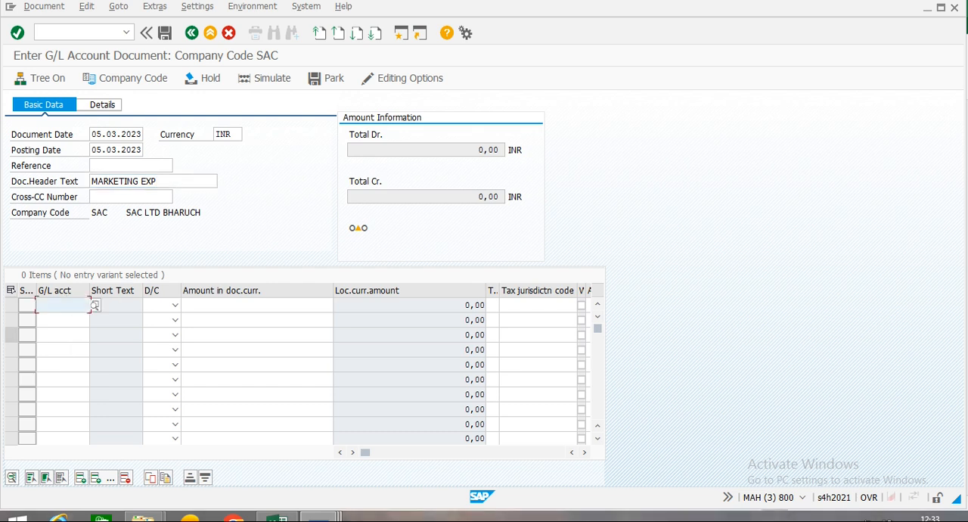
{"action": "type", "text": "65301000"}
{"action": "key", "text": "Tab"}
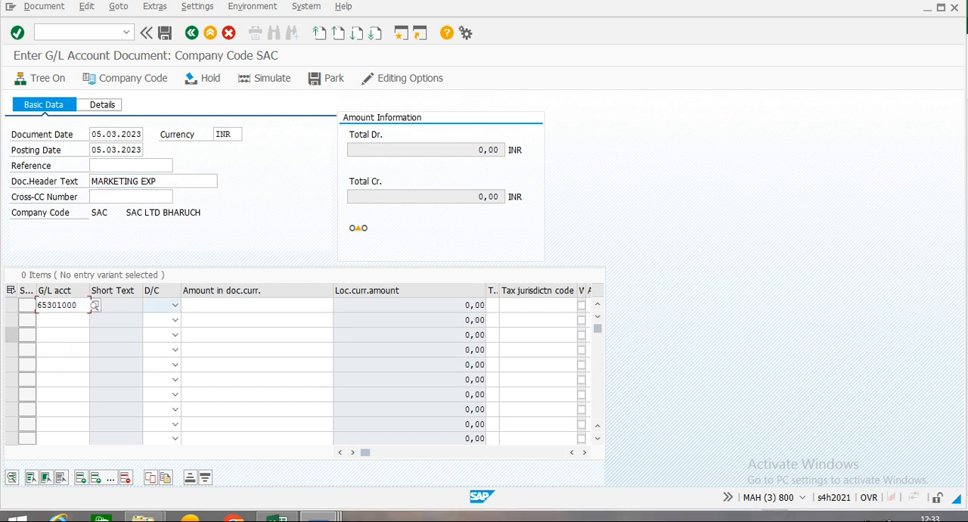
{"action": "key", "text": "d"}
{"action": "key", "text": "Tab"}
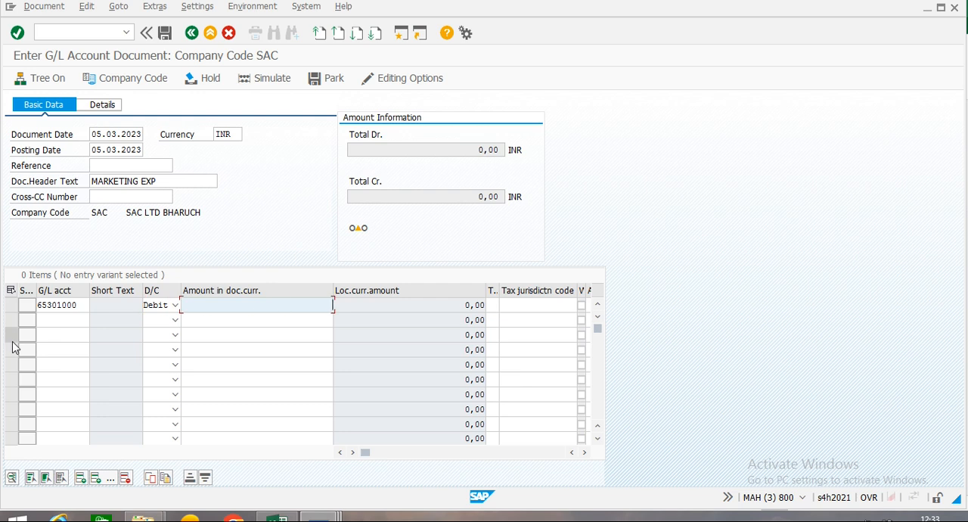
{"action": "type", "text": "10000"}
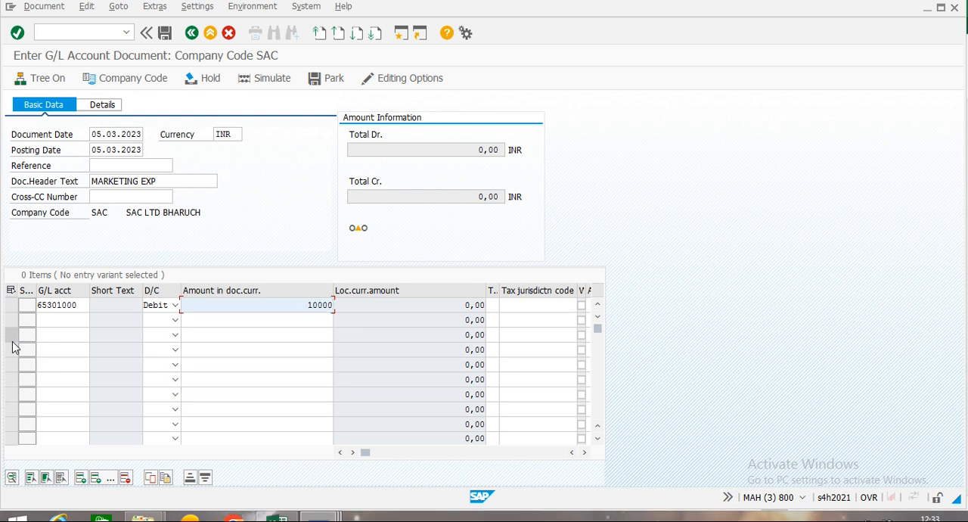
{"action": "key", "text": "Tab"}
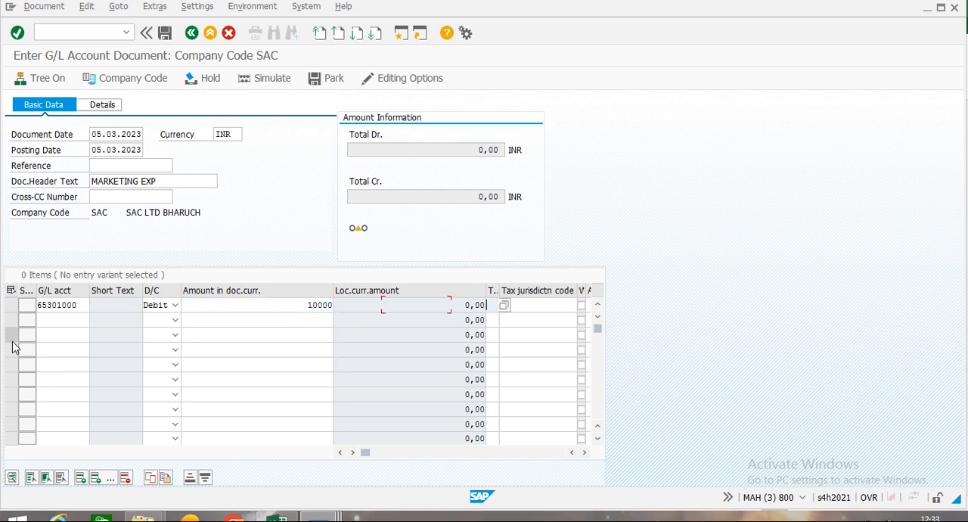
Look up the Bank 1 - Supplier Financing Out account for the second line and credit it with 10000 INR.
{"action": "left_click", "coordinate": [67, 324]}
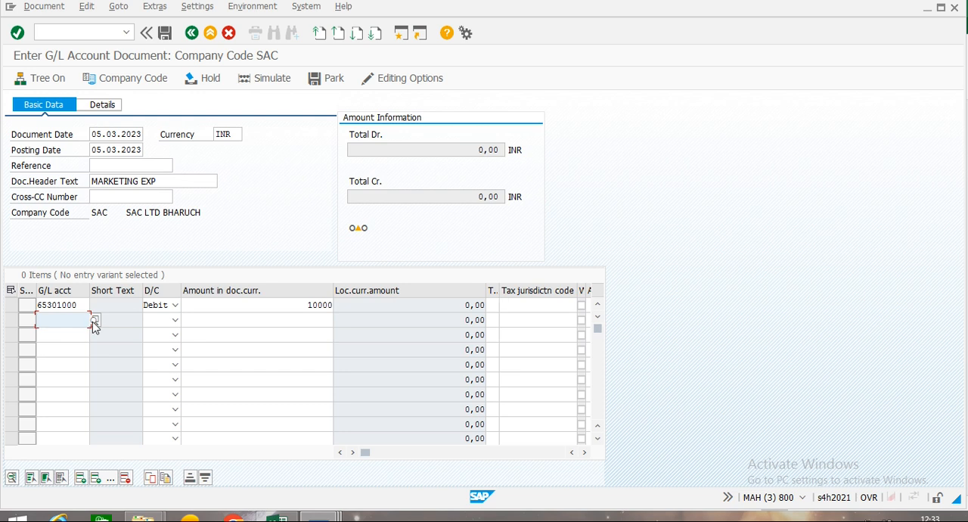
{"action": "left_click", "coordinate": [96, 320]}
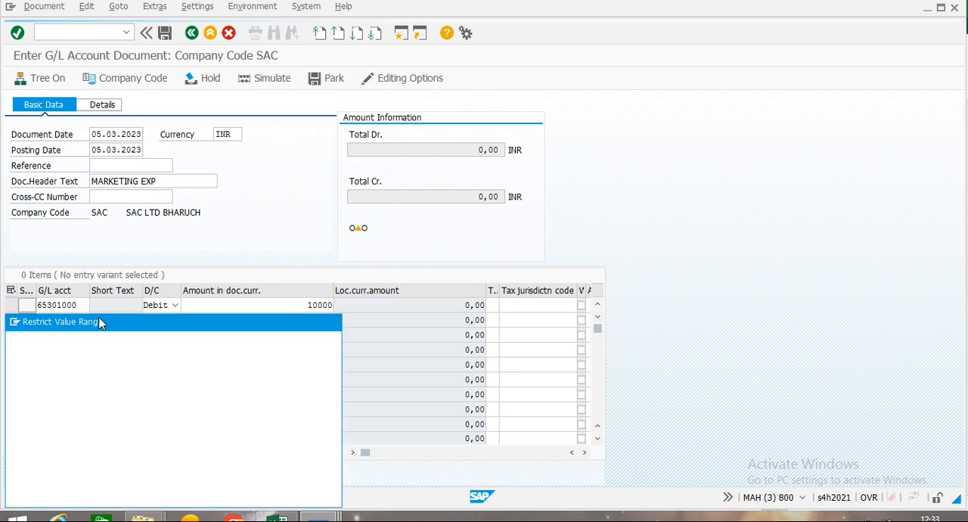
{"action": "left_click", "coordinate": [283, 496]}
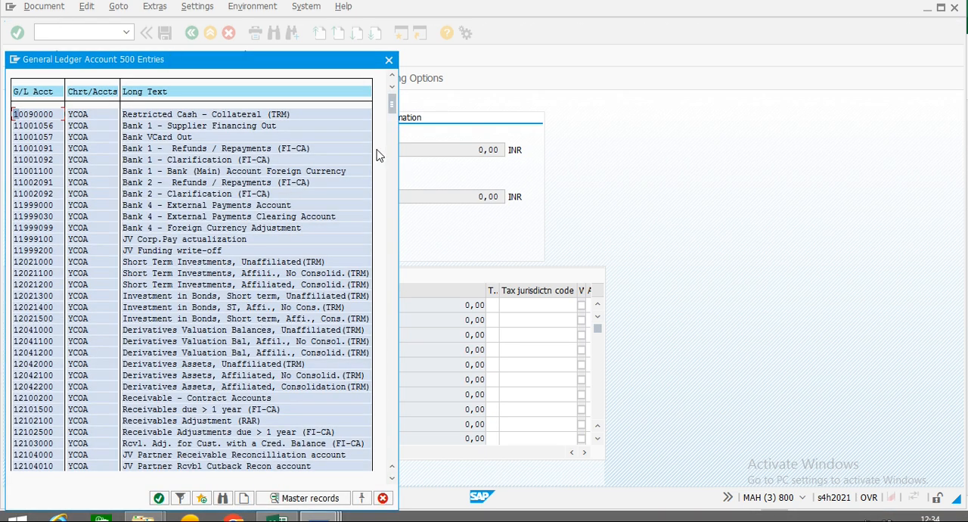
{"action": "double_click", "coordinate": [234, 125]}
{"action": "key", "text": "Tab"}
{"action": "key", "text": "c"}
{"action": "key", "text": "Tab"}
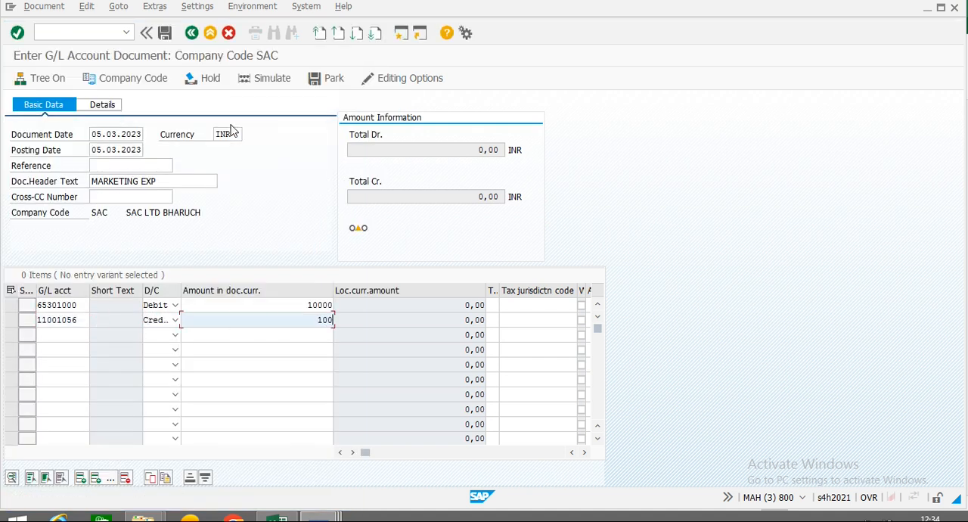
{"action": "type", "text": "10000"}
{"action": "key", "text": "Tab"}
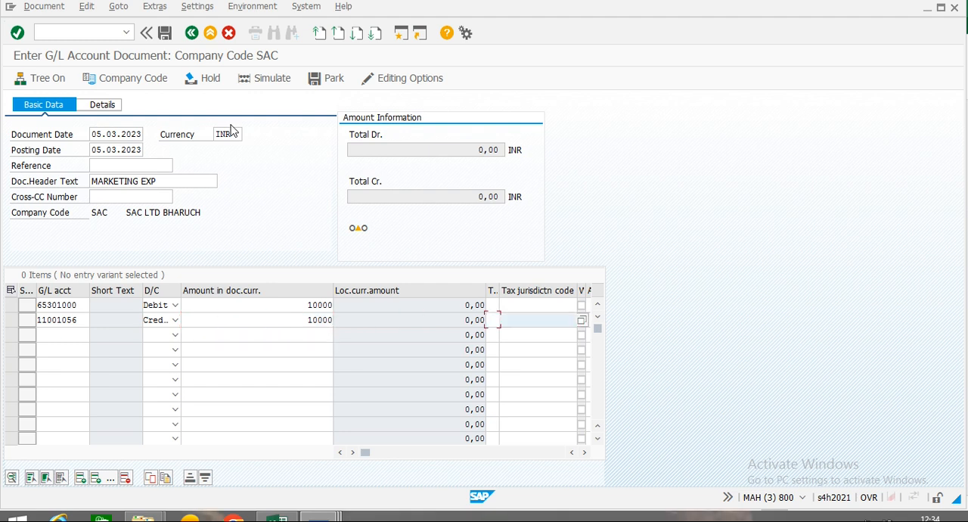
Set the bank credit line's value date to 05.03.2023 and validate the line items.
{"action": "key", "text": "Tab"}
{"action": "key", "text": "Tab"}
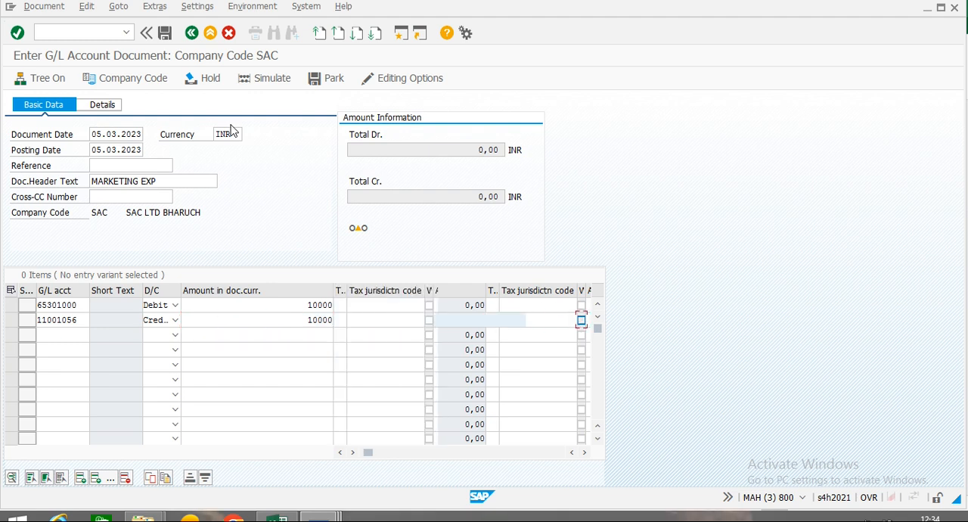
{"action": "key", "text": "Tab"}
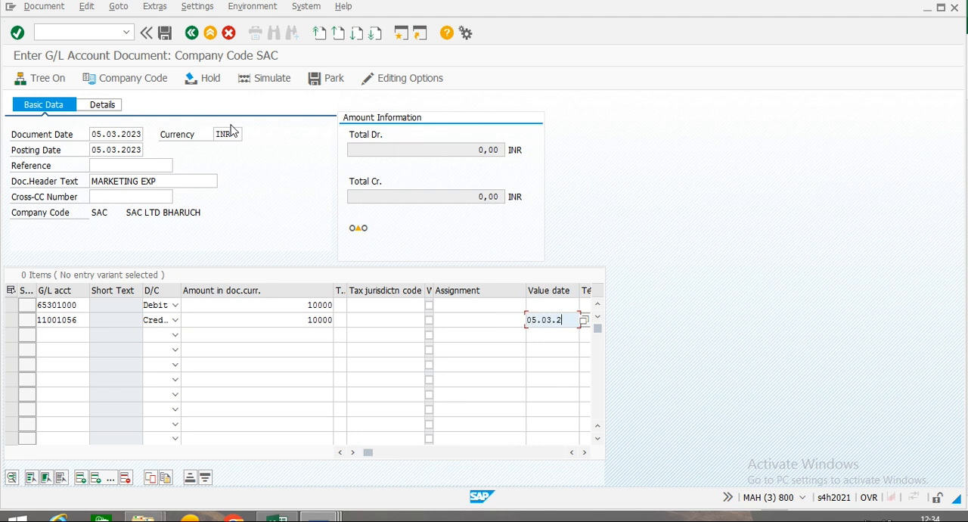
{"action": "key", "text": "Return"}
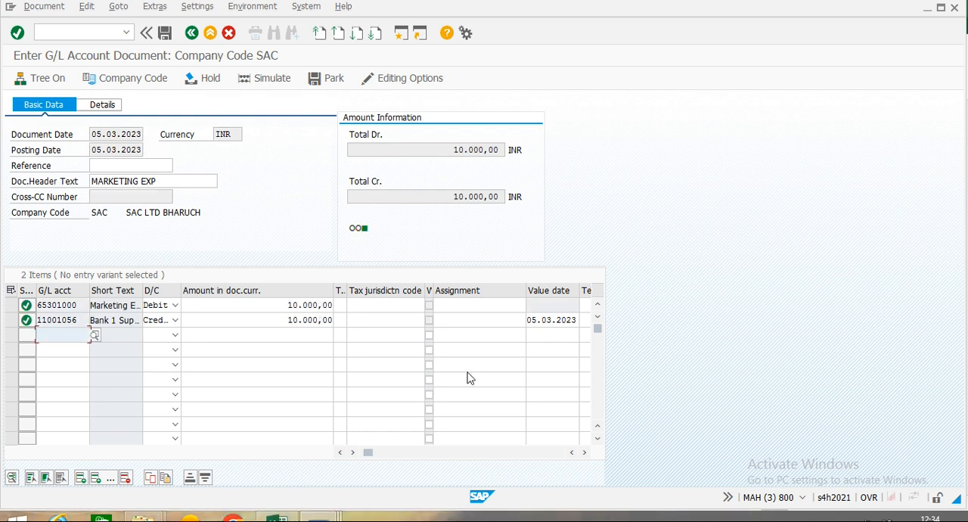
Simulate the MARKETING EXP document and post it.
{"action": "left_click", "coordinate": [585, 454]}
{"action": "left_click", "coordinate": [584, 454]}
{"action": "left_click", "coordinate": [585, 454]}
{"action": "left_click", "coordinate": [584, 454]}
{"action": "left_click", "coordinate": [585, 454]}
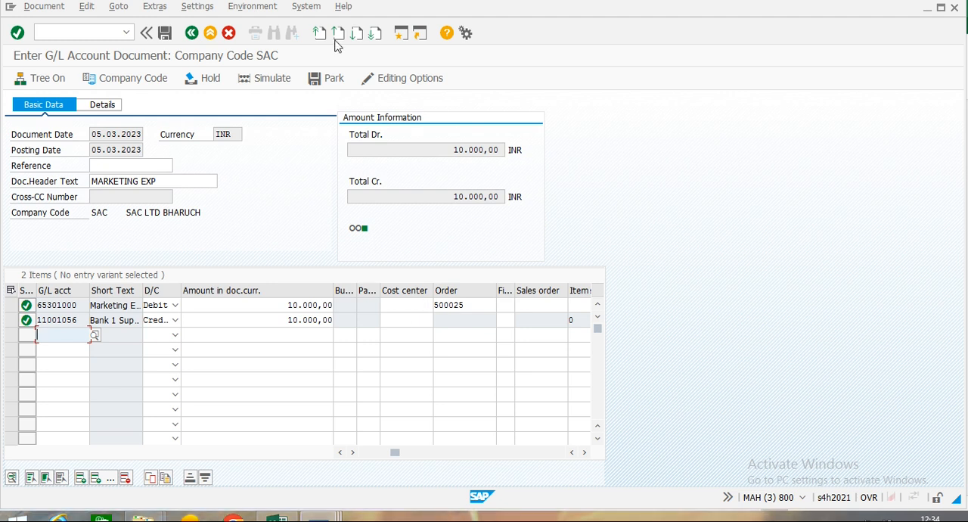
{"action": "left_click", "coordinate": [265, 81]}
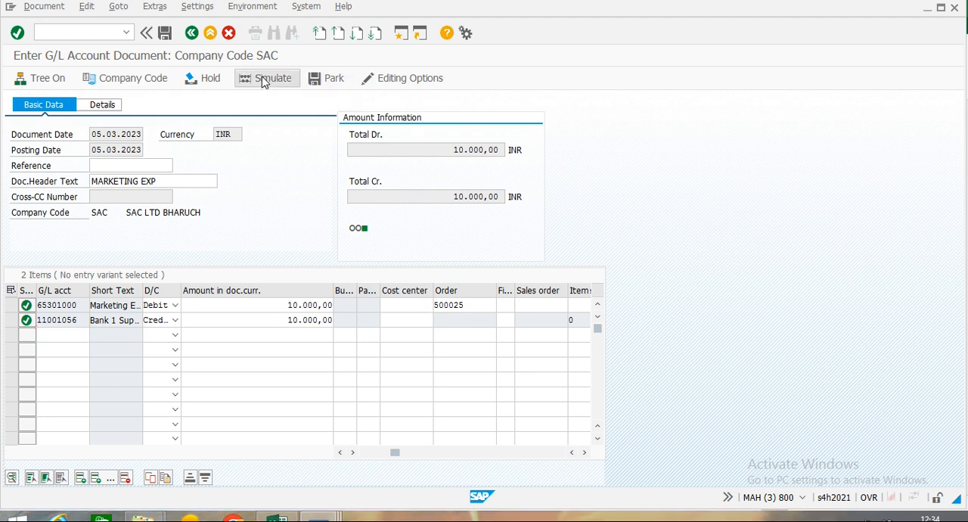
{"action": "left_click", "coordinate": [167, 34]}
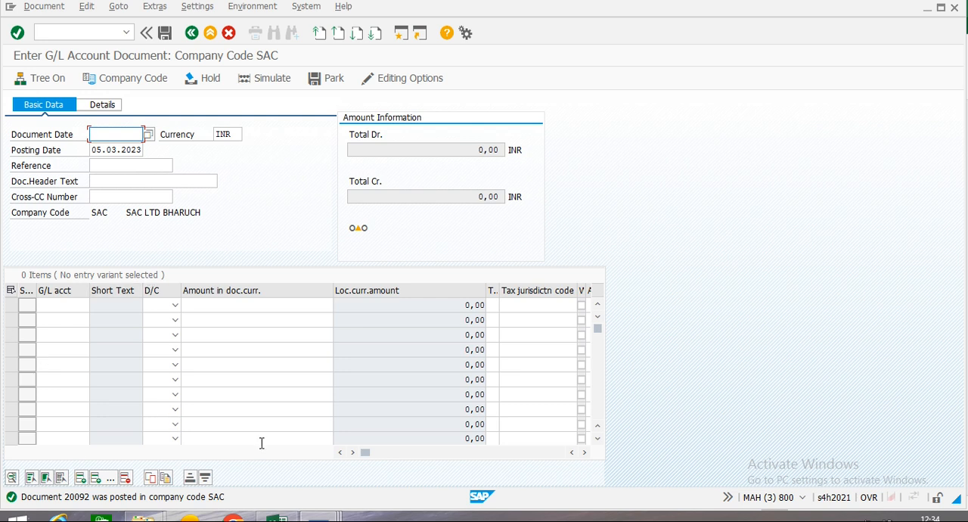
Set the new G/L document's date to 05.03.2023 and its header text to MARKETING EXP.
{"action": "type", "text": "05."}
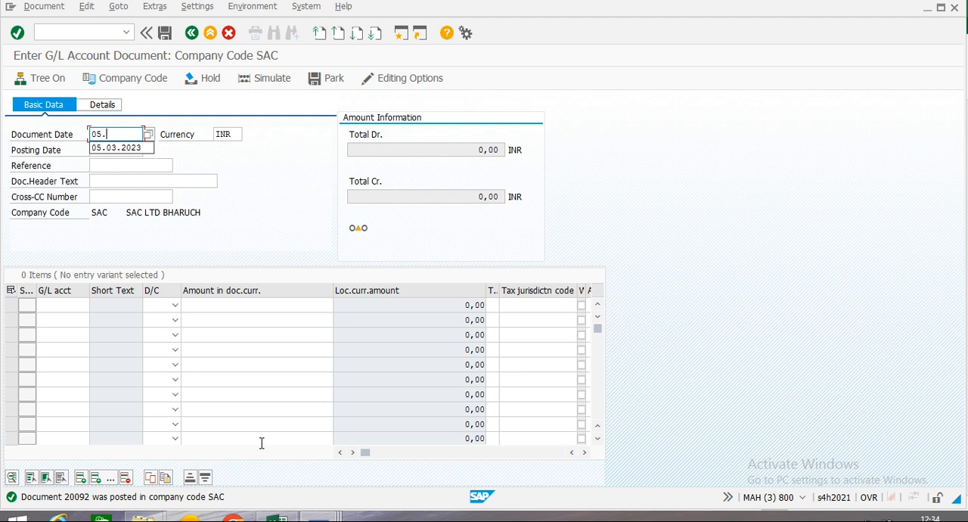
{"action": "key", "text": "Down"}
{"action": "key", "text": "Return"}
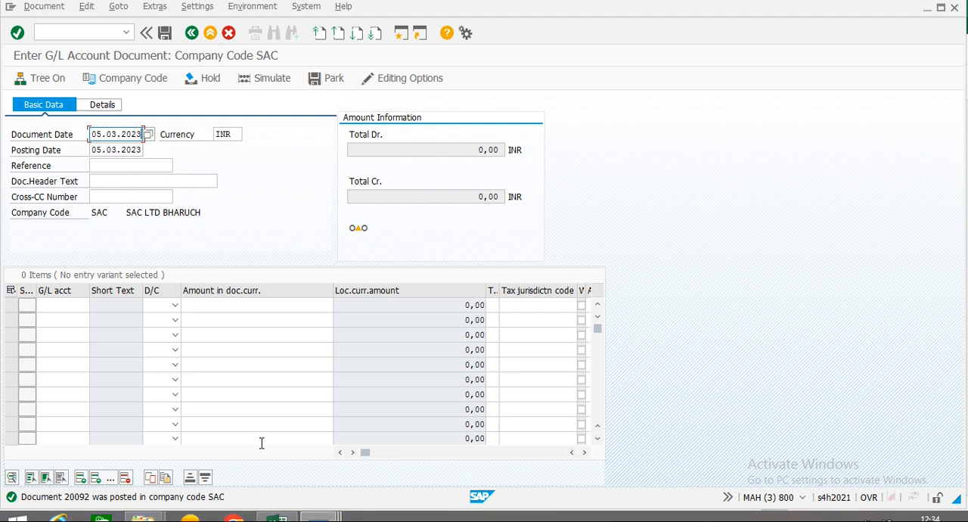
{"action": "key", "text": "Tab"}
{"action": "key", "text": "Tab"}
{"action": "key", "text": "Tab"}
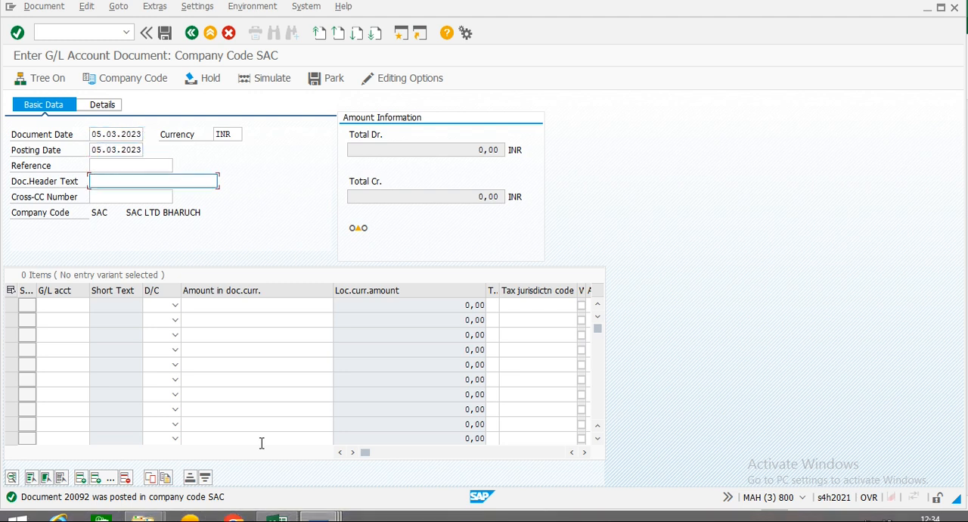
{"action": "type", "text": "E"}
{"action": "key", "text": "Down"}
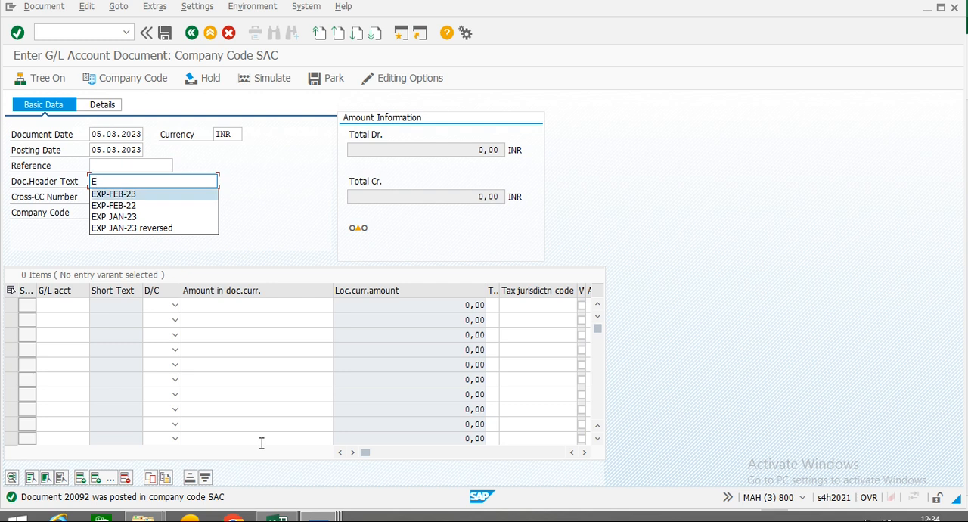
{"action": "key", "text": "BackSpace"}
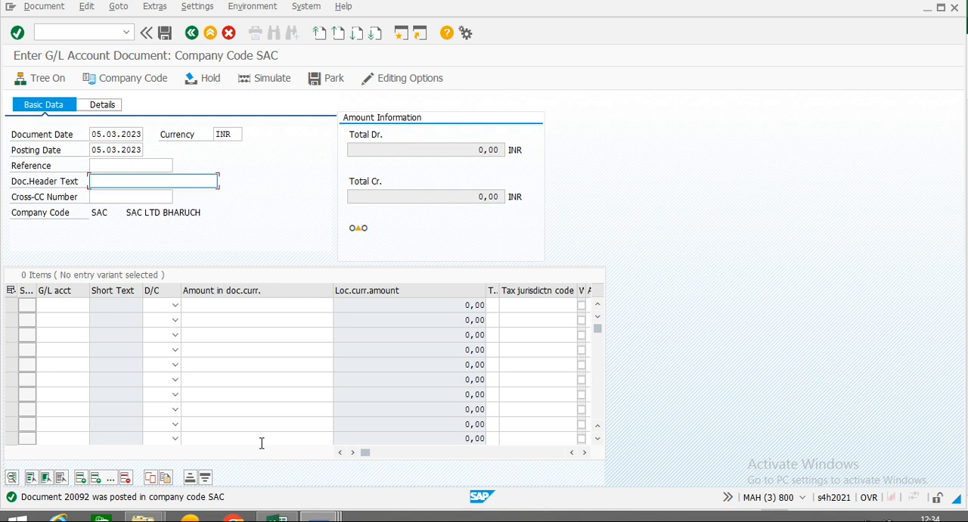
{"action": "type", "text": "MAR"}
{"action": "left_click", "coordinate": [133, 196]}
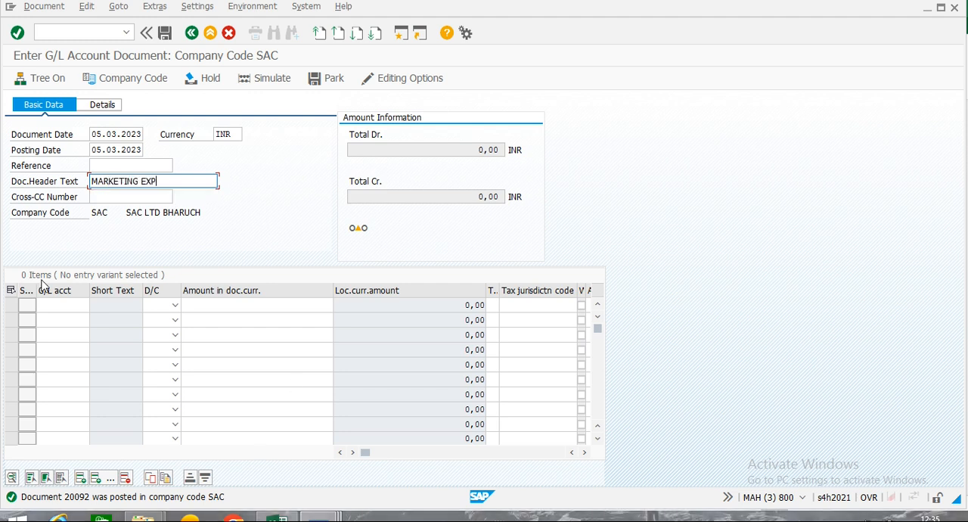
Enter a debit line of 5000 INR on the copied Marketing Expenses G/L account.
{"action": "left_click", "coordinate": [54, 307]}
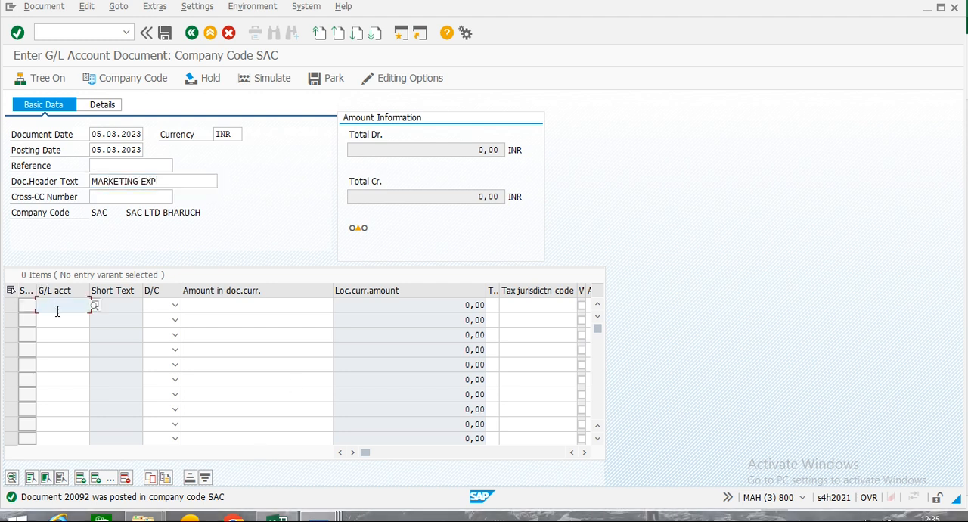
{"action": "type", "text": "65301000"}
{"action": "key", "text": "Tab"}
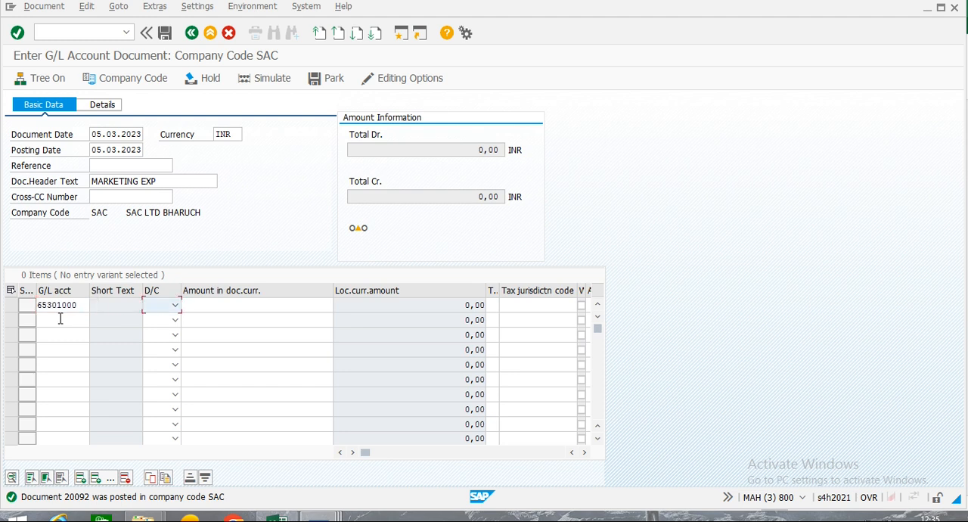
{"action": "key", "text": "Down"}
{"action": "key", "text": "Insert"}
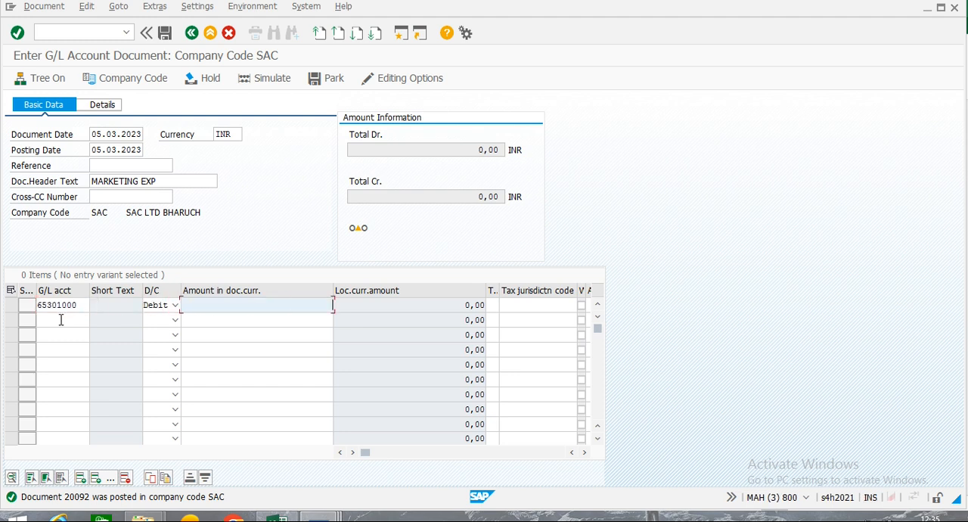
{"action": "key", "text": "Insert"}
{"action": "type", "text": "5000"}
{"action": "key", "text": "Tab"}
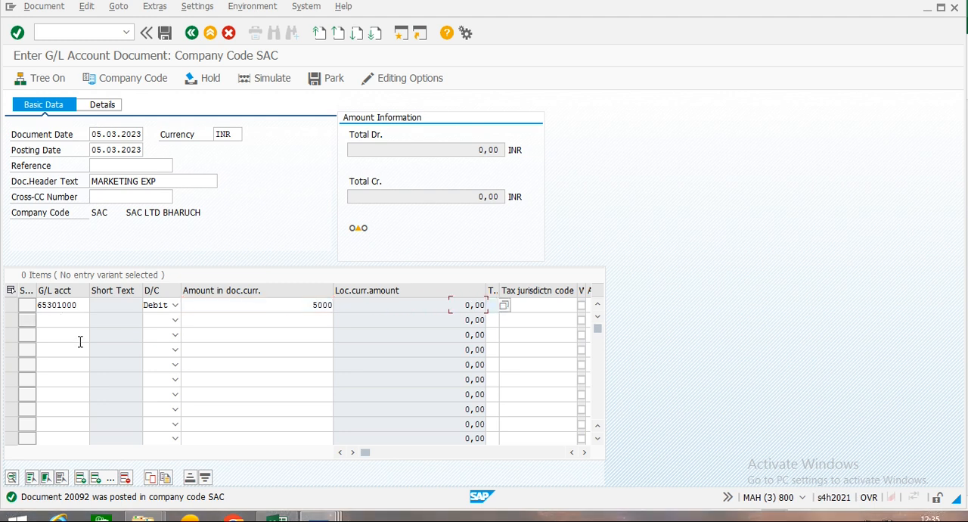
Look up the Bank 1 - Supplier Financing Out account for the second line and credit it with 5000 INR.
{"action": "left_click", "coordinate": [48, 318]}
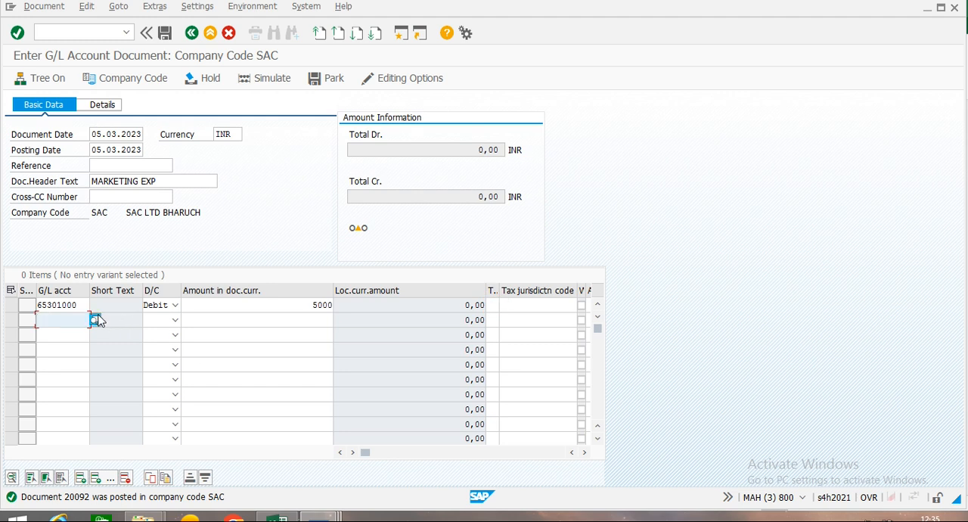
{"action": "left_click", "coordinate": [94, 319]}
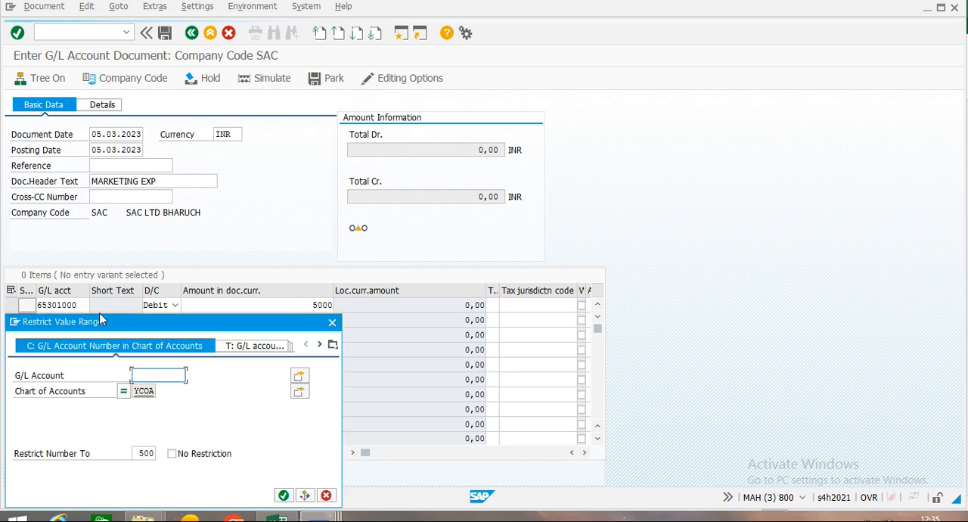
{"action": "left_click", "coordinate": [284, 497]}
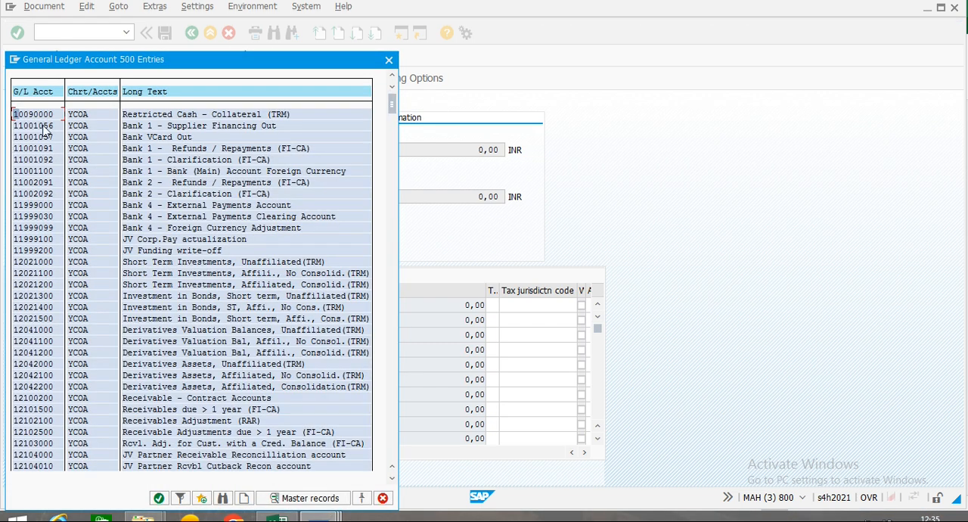
{"action": "double_click", "coordinate": [43, 127]}
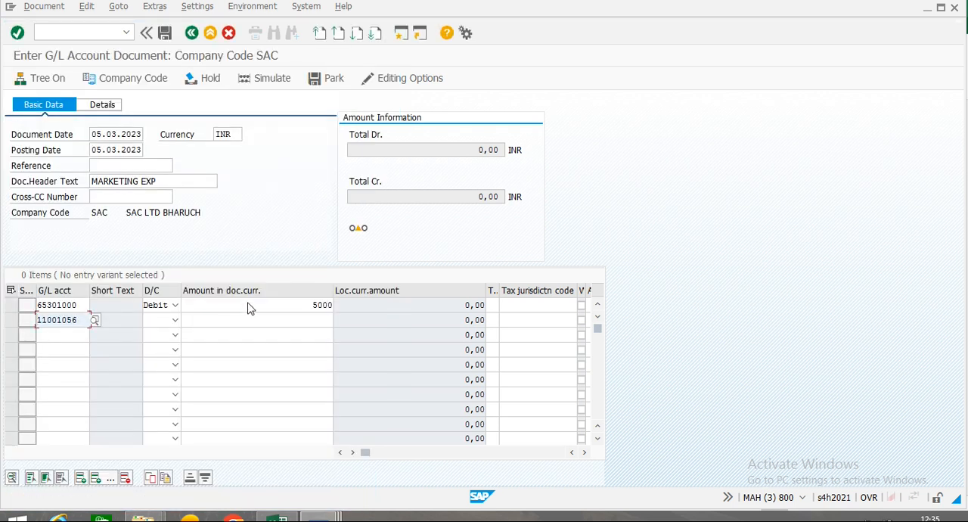
{"action": "key", "text": "Tab"}
{"action": "key", "text": "Down"}
{"action": "key", "text": "Down"}
{"action": "key", "text": "Tab"}
{"action": "type", "text": "5000"}
Set the value date of the 5000 INR bank credit line to 05.03.2023.
{"action": "key", "text": "Tab"}
{"action": "key", "text": "Tab"}
{"action": "key", "text": "Tab"}
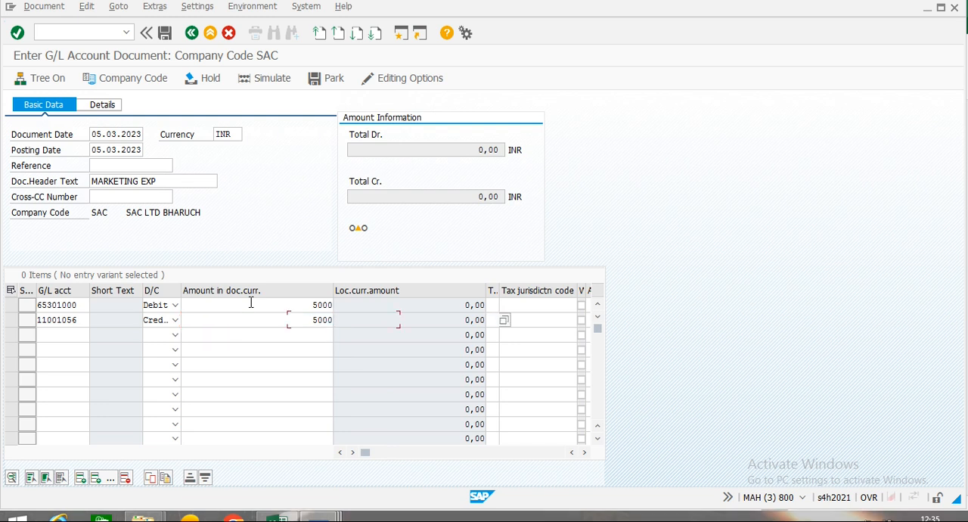
{"action": "key", "text": "Tab"}
{"action": "key", "text": "Tab"}
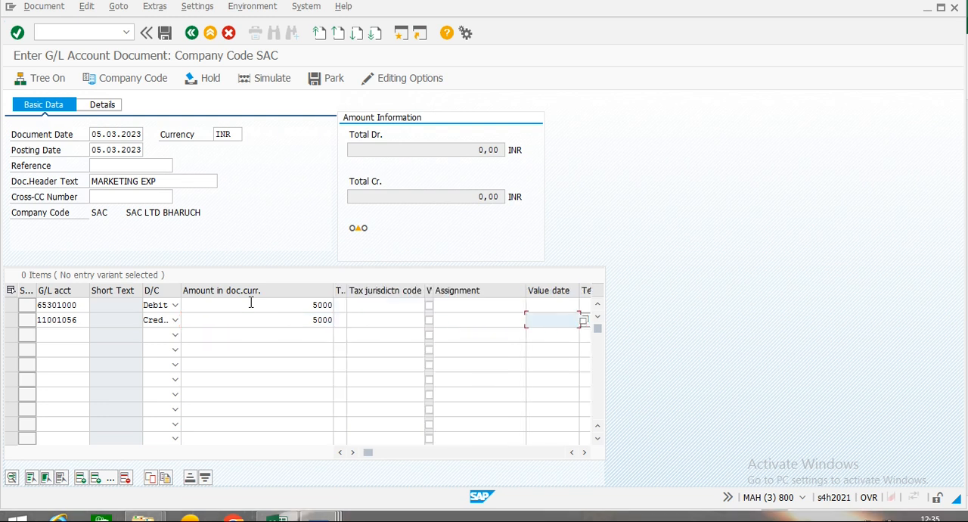
{"action": "type", "text": "05"}
{"action": "key", "text": "Down"}
{"action": "key", "text": "Tab"}
{"action": "key", "text": "Tab"}
Assign the Marketing Expenses debit line to the internal order by its order number and validate the line items.
{"action": "key", "text": "Tab"}
{"action": "key", "text": "Tab"}
{"action": "key", "text": "Tab"}
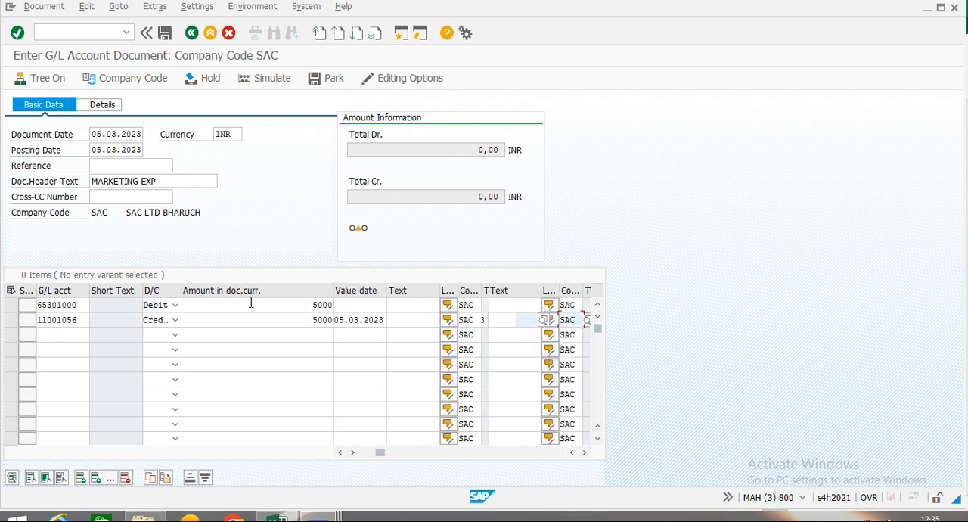
{"action": "key", "text": "Tab"}
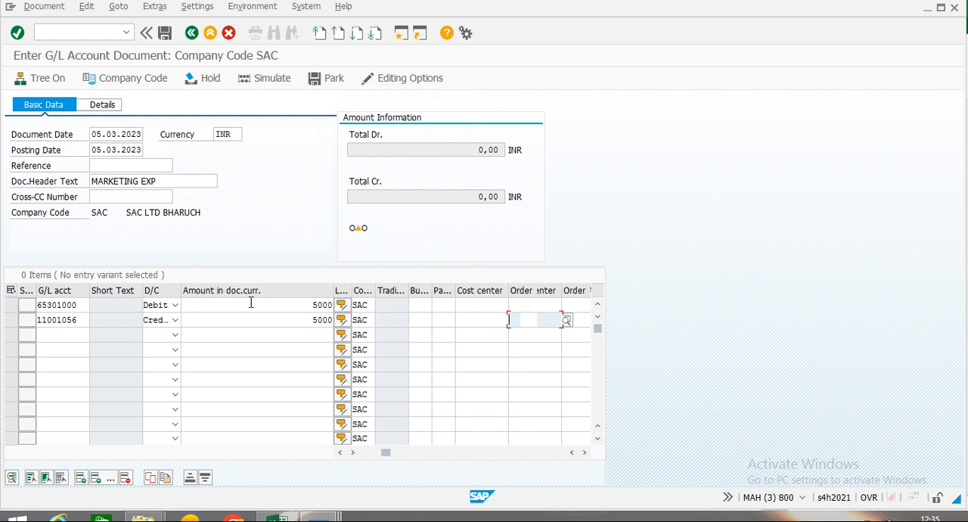
{"action": "key", "text": "Up"}
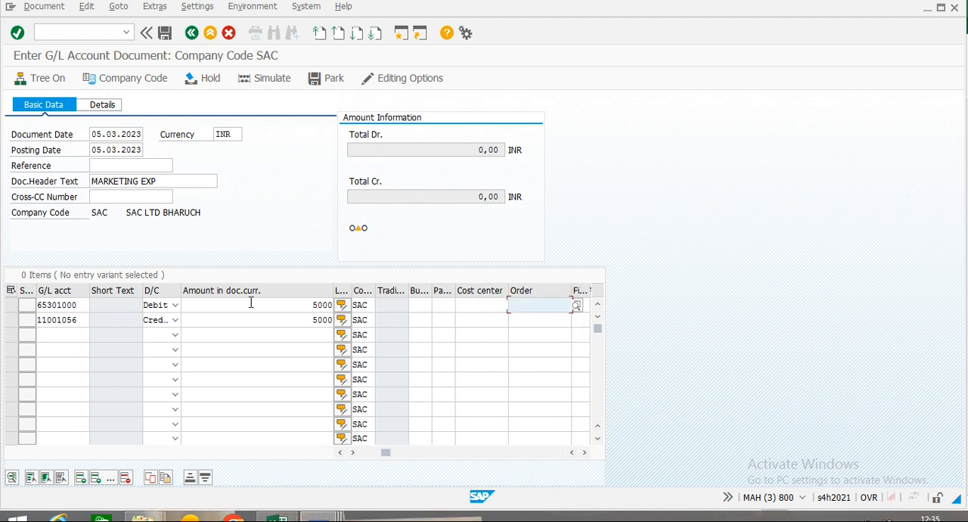
{"action": "type", "text": "500026"}
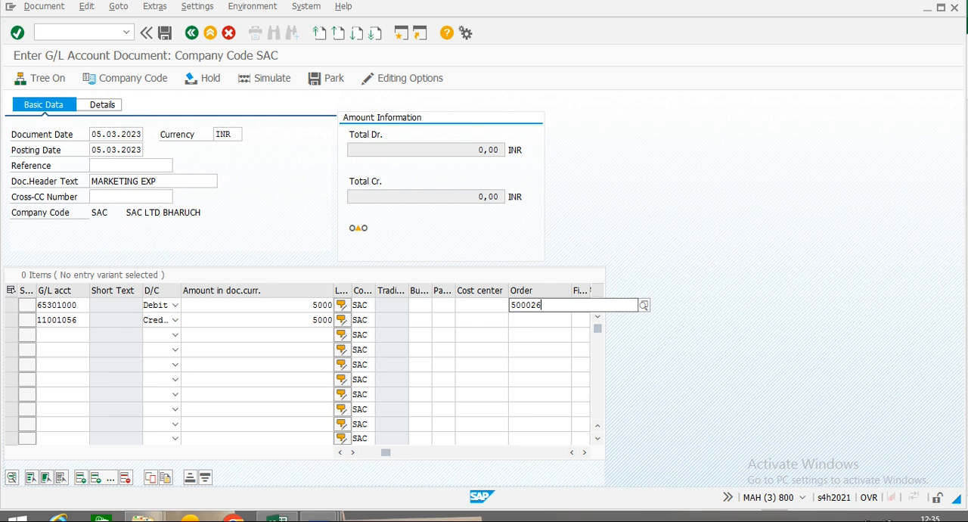
{"action": "key", "text": "Return"}
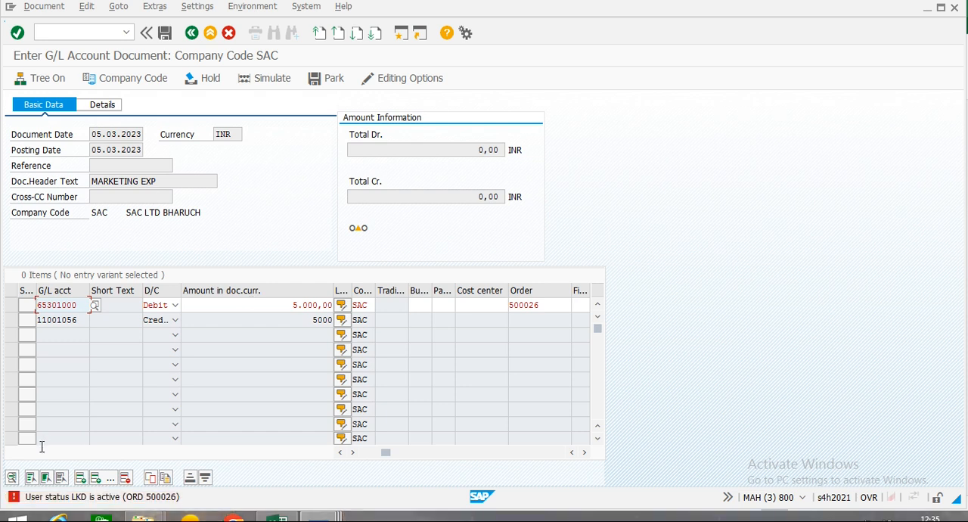
Read the detailed explanation of the order's user status error, including diagnosis and procedure, and close it.
{"action": "left_click", "coordinate": [12, 499]}
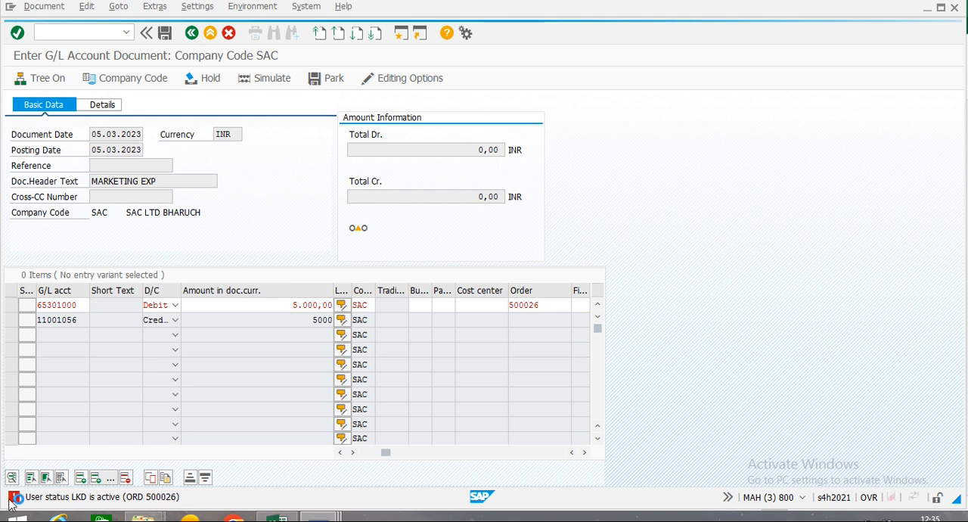
{"action": "left_click", "coordinate": [12, 498]}
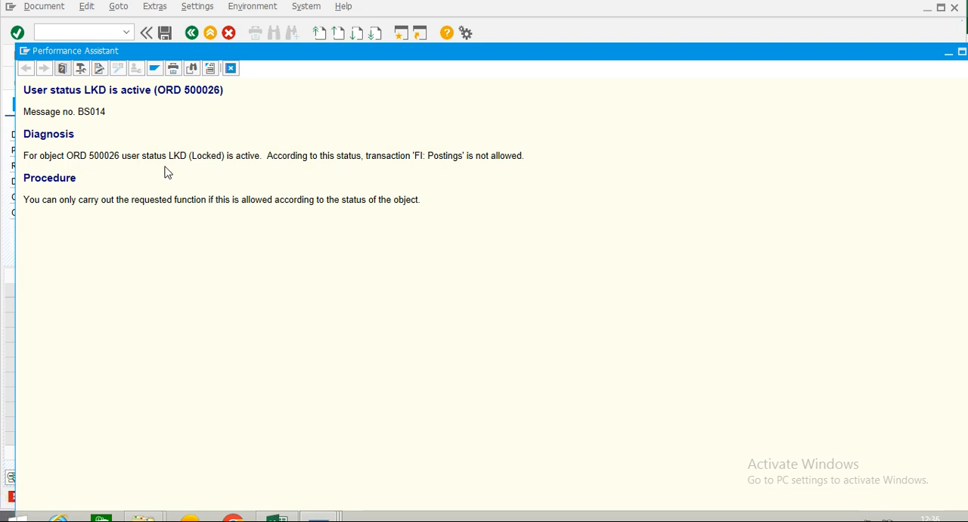
{"action": "left_click_drag", "start_coordinate": [778, 52], "coordinate": [767, 100]}
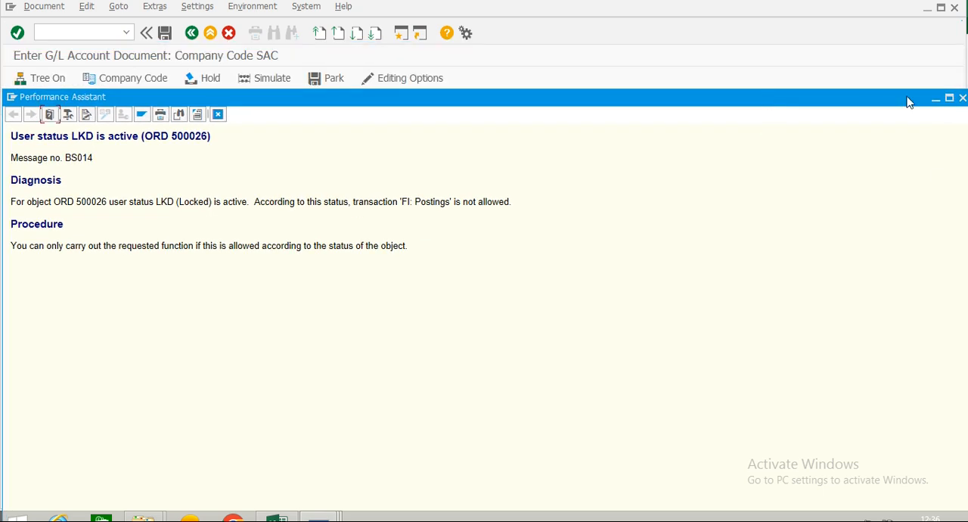
{"action": "left_click_drag", "start_coordinate": [869, 104], "coordinate": [856, 91]}
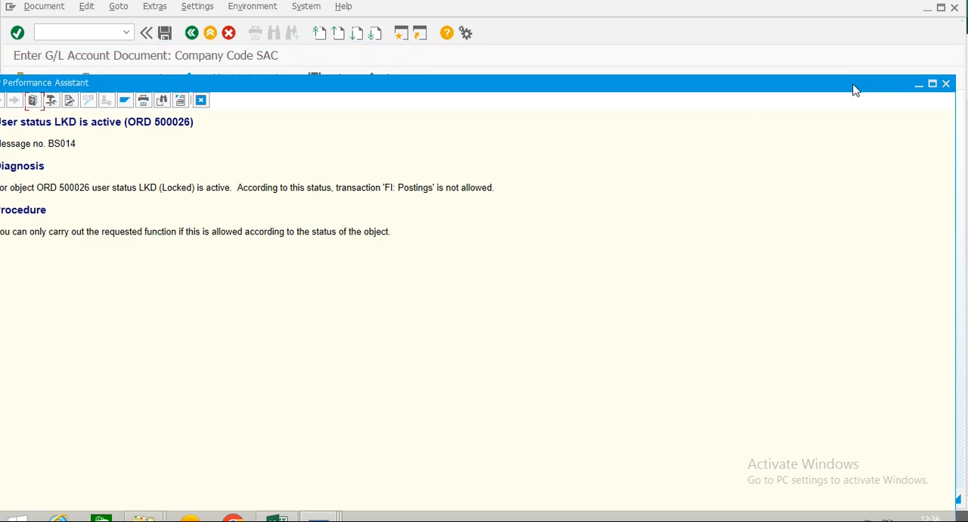
{"action": "left_click", "coordinate": [948, 86]}
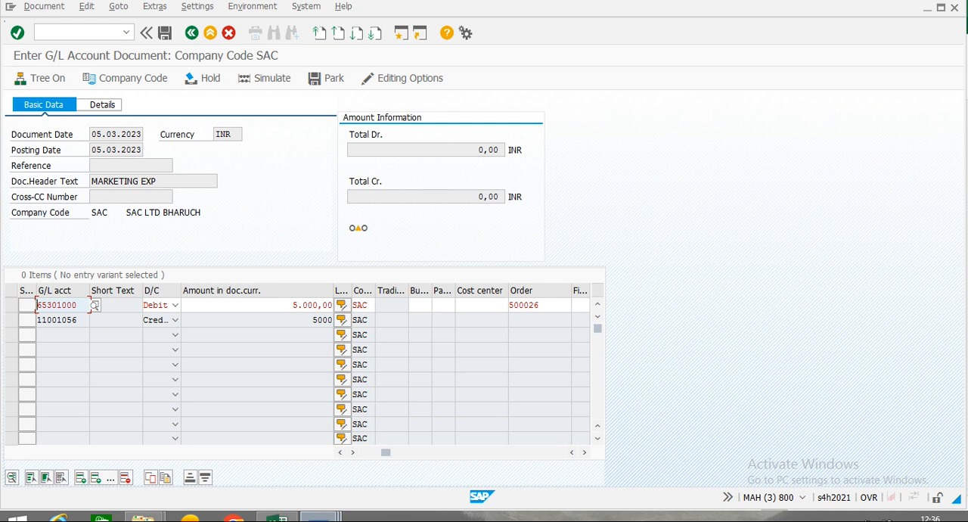
Switch to the IMG session and open status profile 00000002 (Internal Orders) through Define Status Profiles.
{"action": "mouse_move", "coordinate": [318, 518]}
{"action": "left_click", "coordinate": [255, 460]}
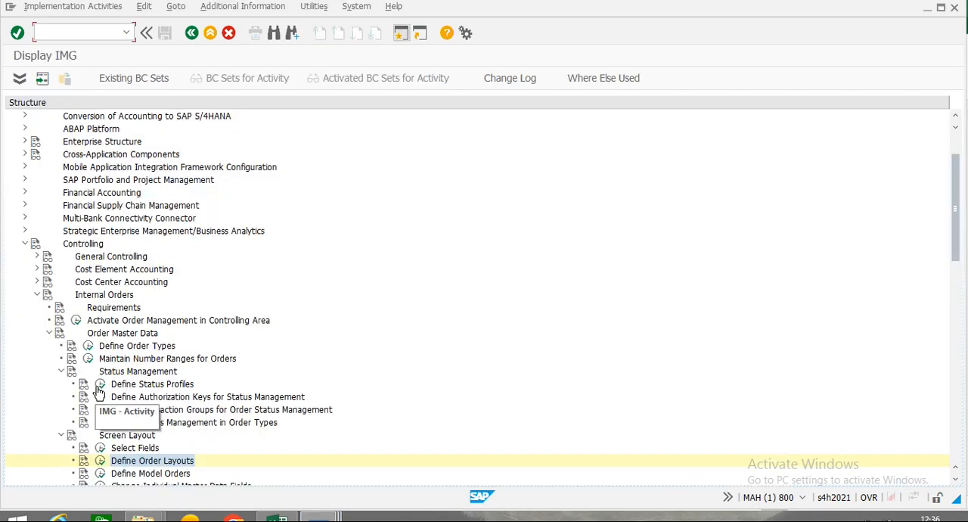
{"action": "left_click", "coordinate": [101, 387]}
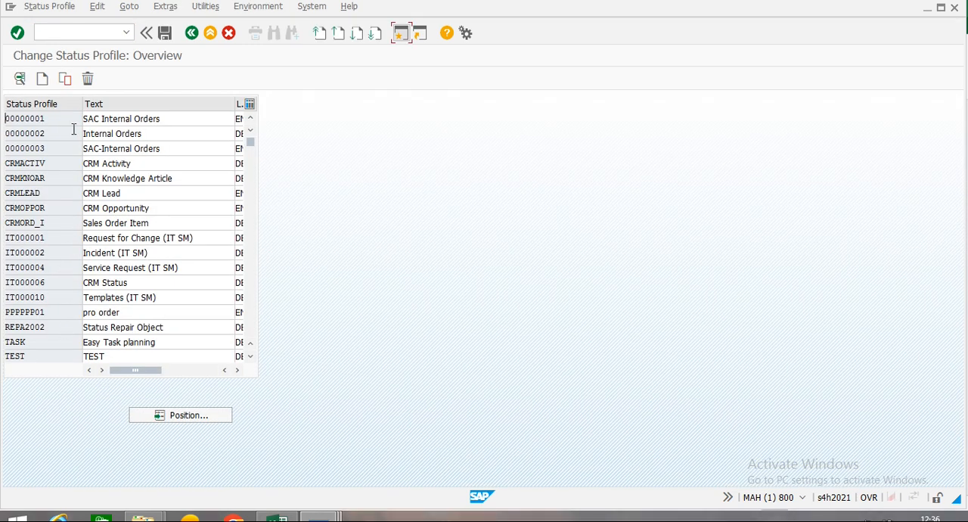
{"action": "double_click", "coordinate": [16, 133]}
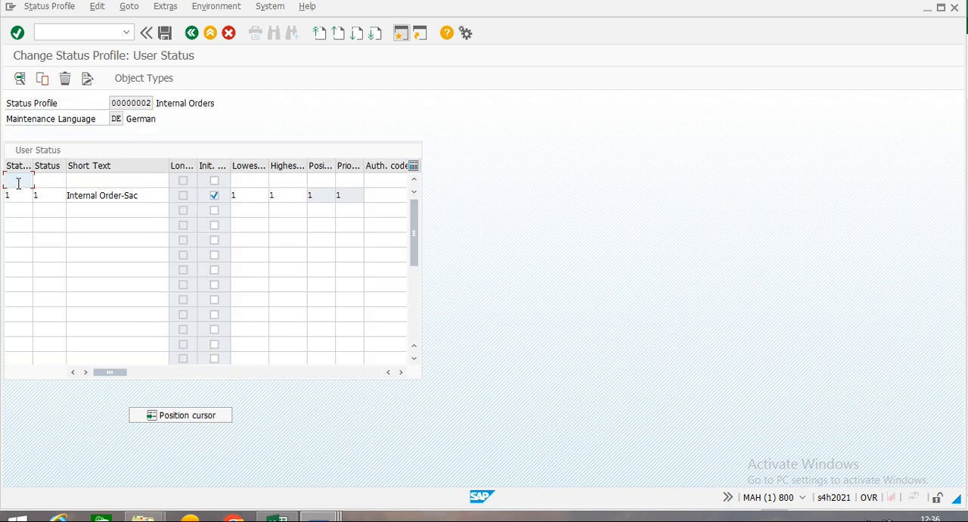
Remove the initial status flag from the Internal Order-Sac row and clear its status number, status and short text.
{"action": "left_click", "coordinate": [214, 195]}
{"action": "left_click", "coordinate": [28, 195]}
{"action": "key", "text": "BackSpace"}
{"action": "key", "text": "Tab"}
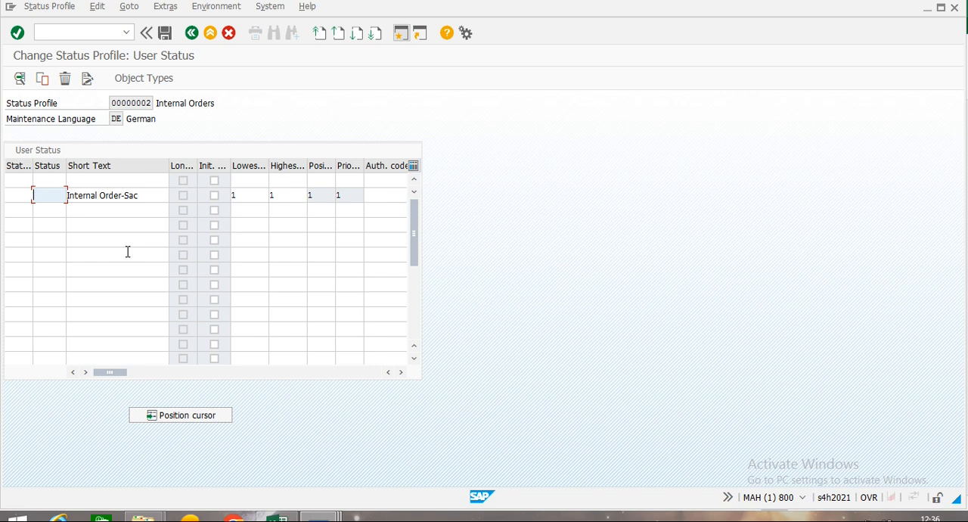
{"action": "key", "text": "Tab"}
{"action": "key", "text": "Delete"}
{"action": "key", "text": "Delete"}
{"action": "key", "text": "Delete"}
{"action": "key", "text": "Delete"}
{"action": "key", "text": "Delete"}
{"action": "key", "text": "Delete"}
{"action": "key", "text": "Delete"}
{"action": "key", "text": "Delete"}
{"action": "key", "text": "Delete"}
{"action": "key", "text": "Delete"}
{"action": "key", "text": "Delete"}
{"action": "key", "text": "Delete"}
{"action": "key", "text": "Delete"}
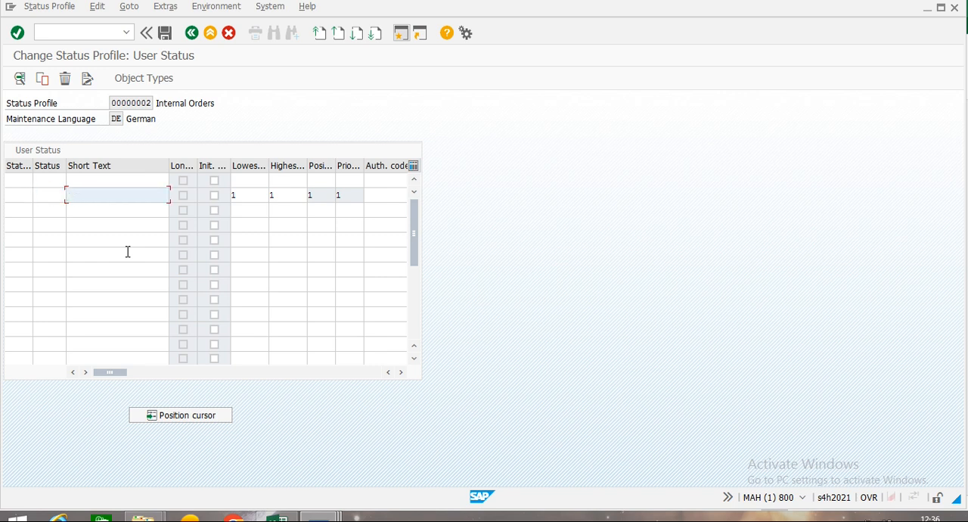
Clear the lowest and highest status numbers of the same user status row, leaving its authorization code empty.
{"action": "key", "text": "Tab"}
{"action": "key", "text": "Tab"}
{"action": "key", "text": "Tab"}
{"action": "key", "text": "Delete"}
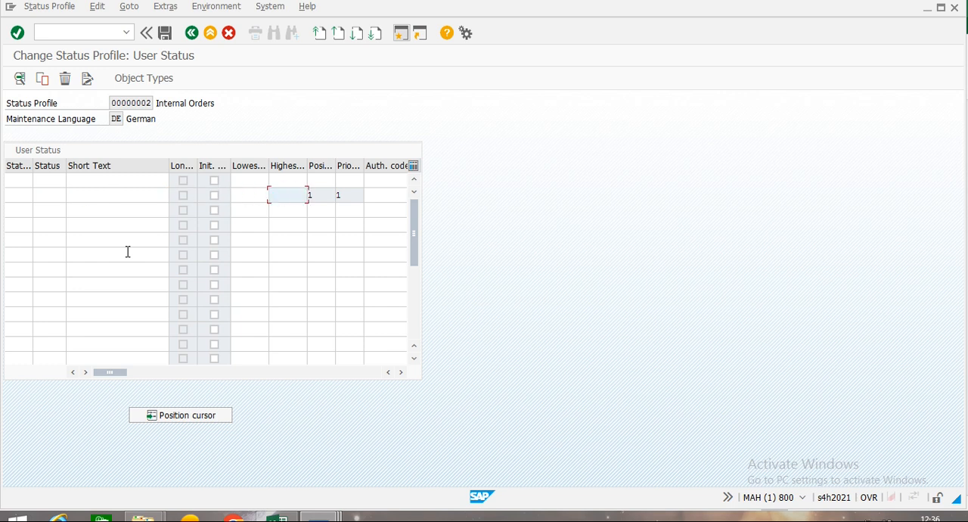
{"action": "key", "text": "Tab"}
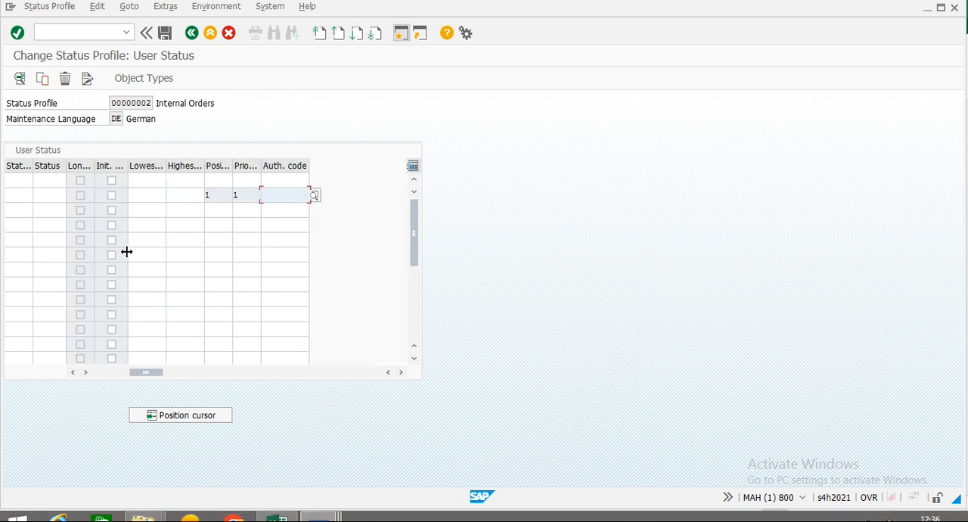
{"action": "type", "text": "\\"}
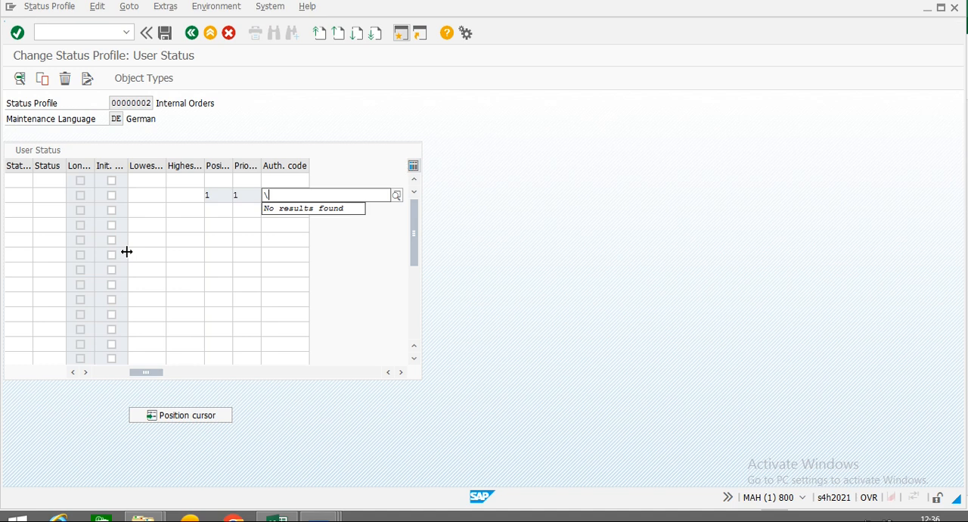
{"action": "key", "text": "BackSpace"}
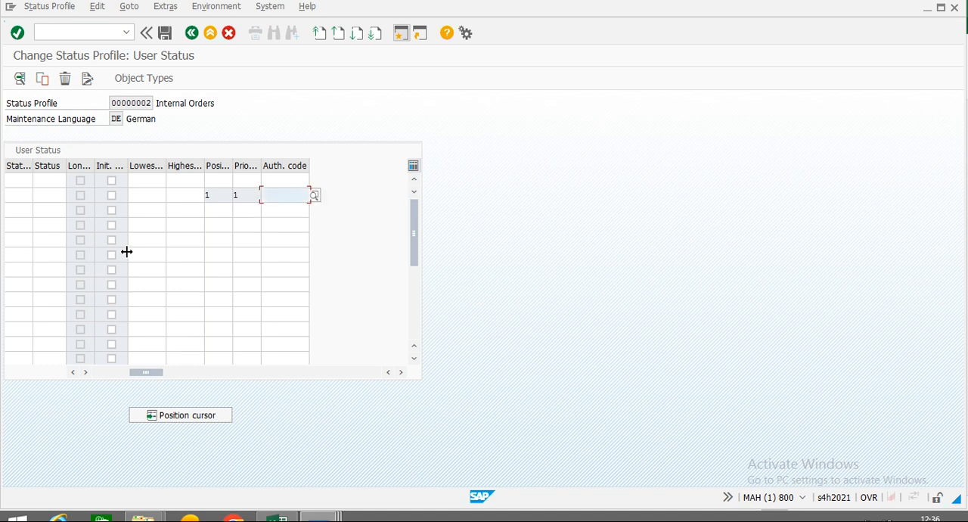
Enter status number 1, status 1 and short text 1 in the first empty user status row.
{"action": "left_click_drag", "start_coordinate": [146, 371], "coordinate": [71, 378]}
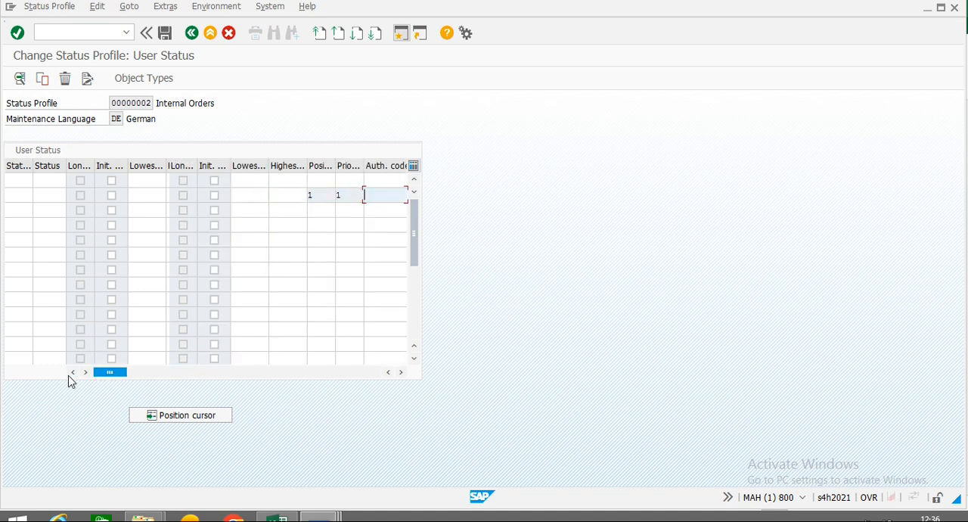
{"action": "left_click", "coordinate": [22, 182]}
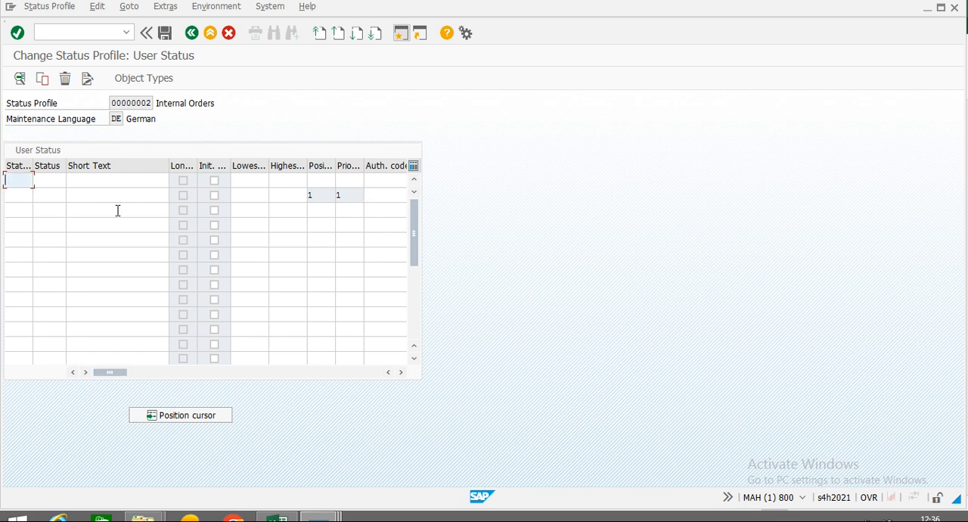
{"action": "type", "text": "1"}
{"action": "key", "text": "Tab"}
{"action": "type", "text": "1"}
{"action": "key", "text": "Tab"}
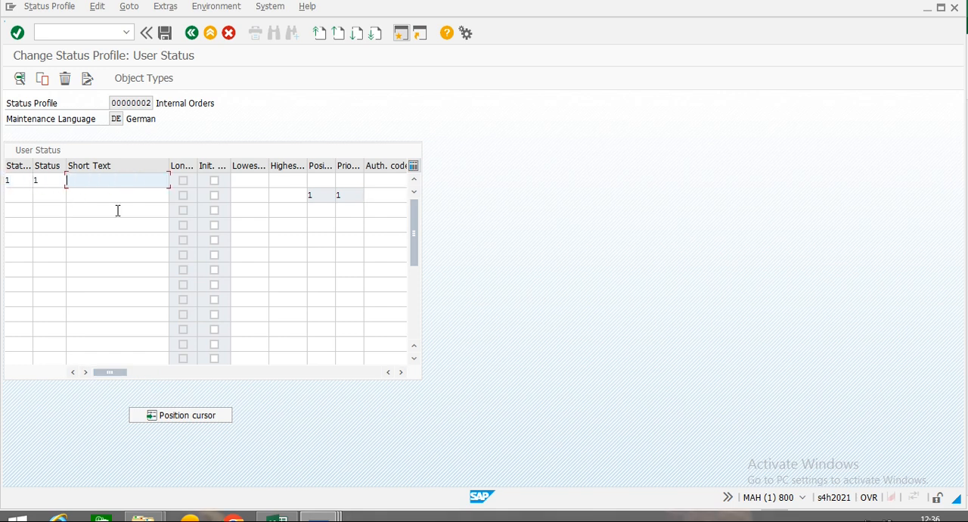
{"action": "type", "text": "1"}
{"action": "key", "text": "Tab"}
Set the lowest and highest status numbers, position and priority of the new user status row to 1.
{"action": "key", "text": "Tab"}
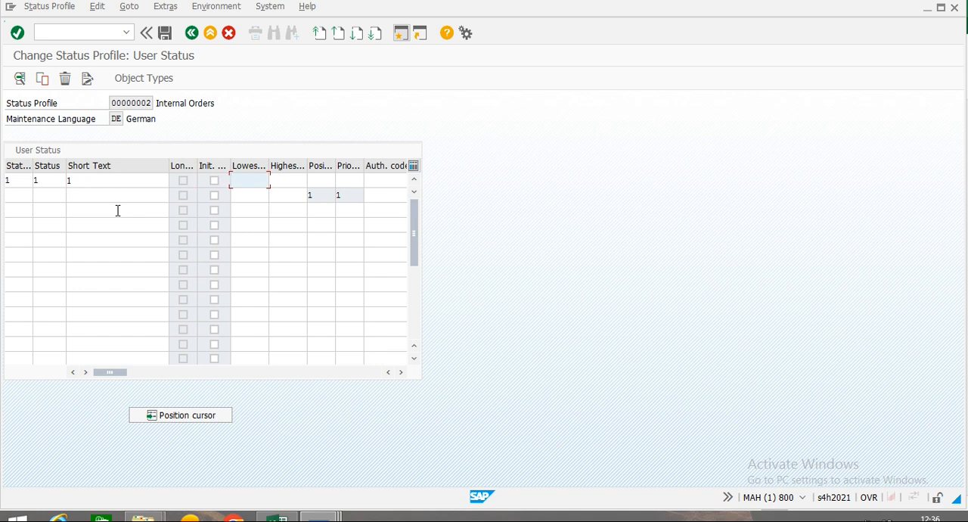
{"action": "type", "text": "1"}
{"action": "key", "text": "Tab"}
{"action": "type", "text": "1"}
{"action": "key", "text": "Tab"}
{"action": "type", "text": "1"}
{"action": "key", "text": "Tab"}
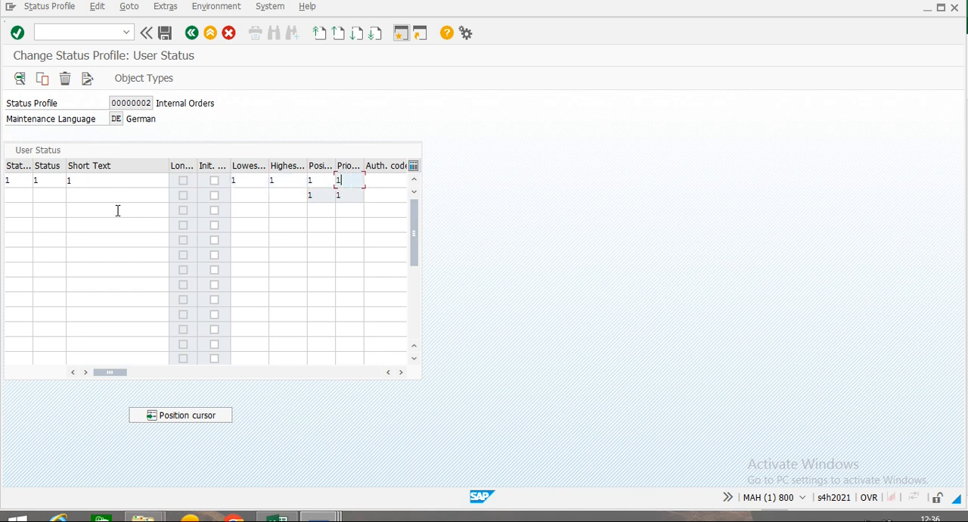
{"action": "type", "text": "1"}
{"action": "key", "text": "Tab"}
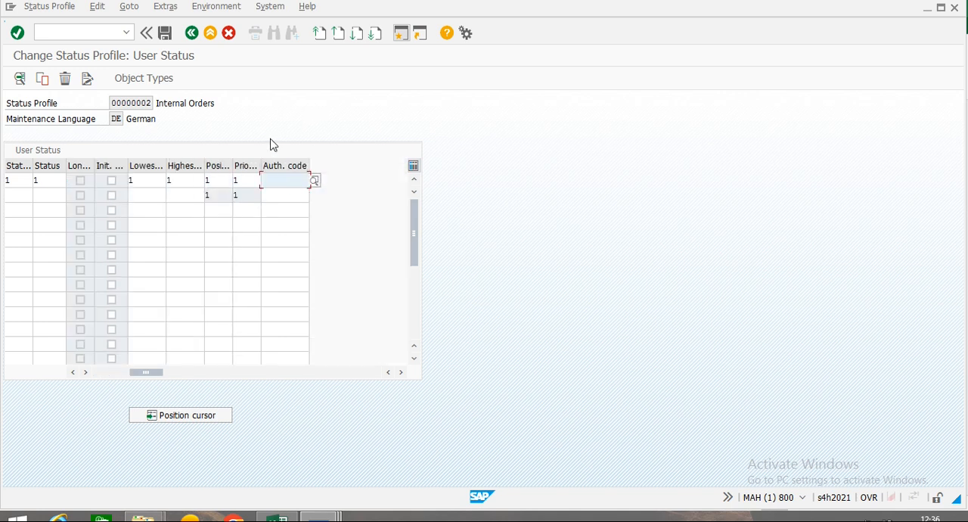
Try to open the status profile's allowed object types, acknowledging the duplicate status messages.
{"action": "left_click", "coordinate": [137, 81]}
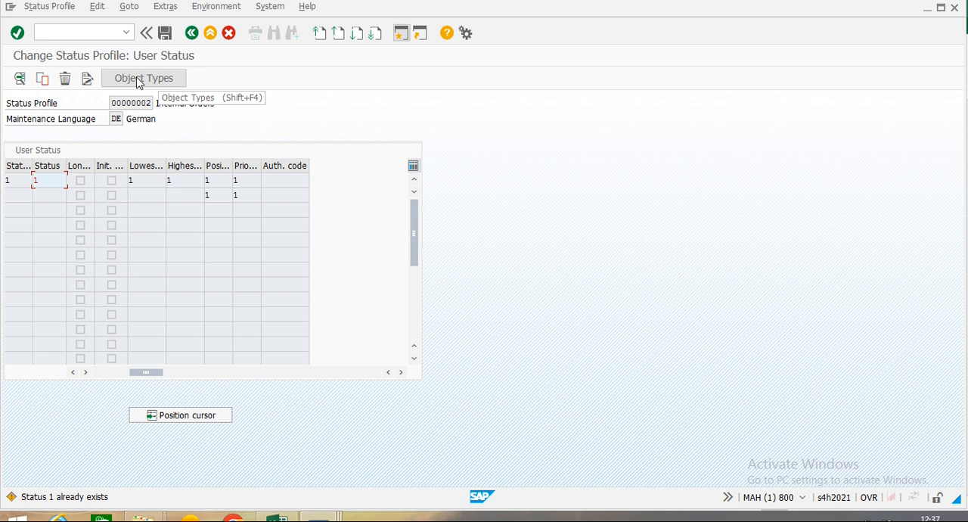
{"action": "left_click", "coordinate": [143, 82]}
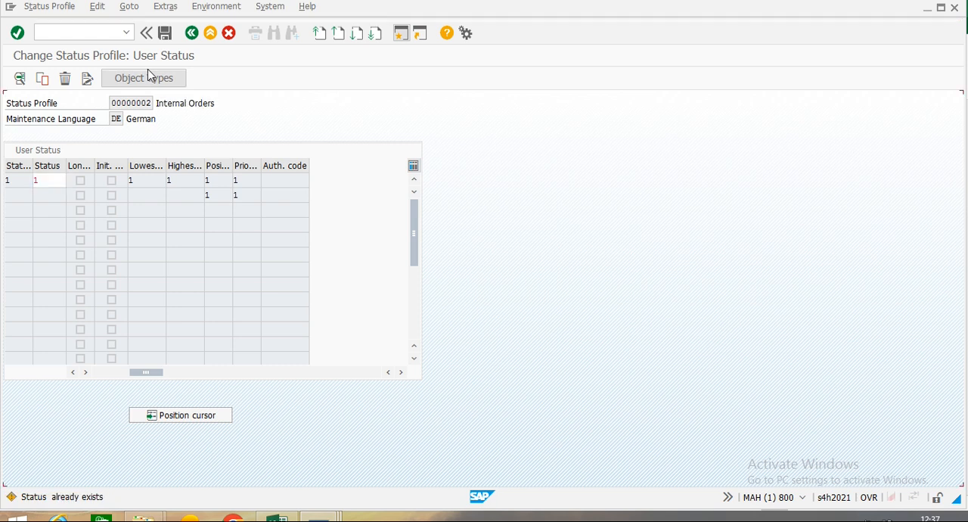
{"action": "key", "text": "Return"}
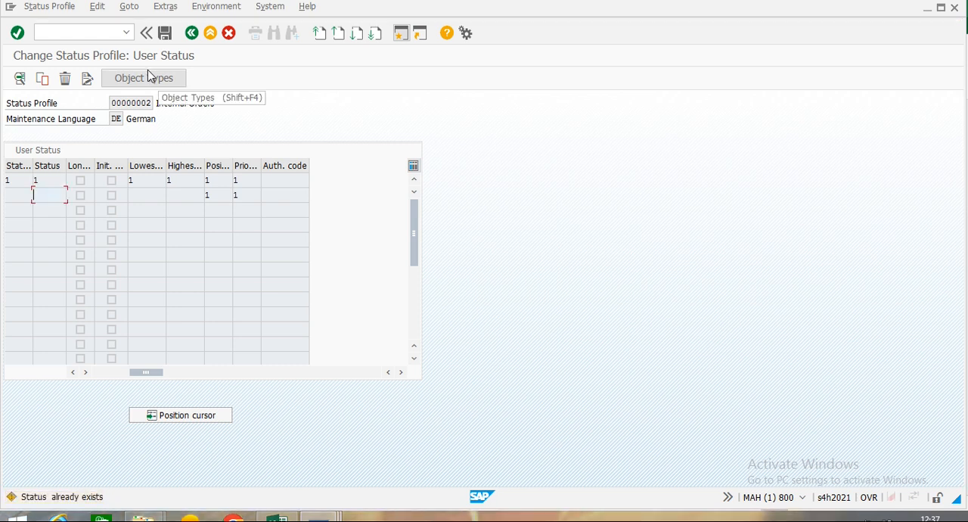
{"action": "key", "text": "Return"}
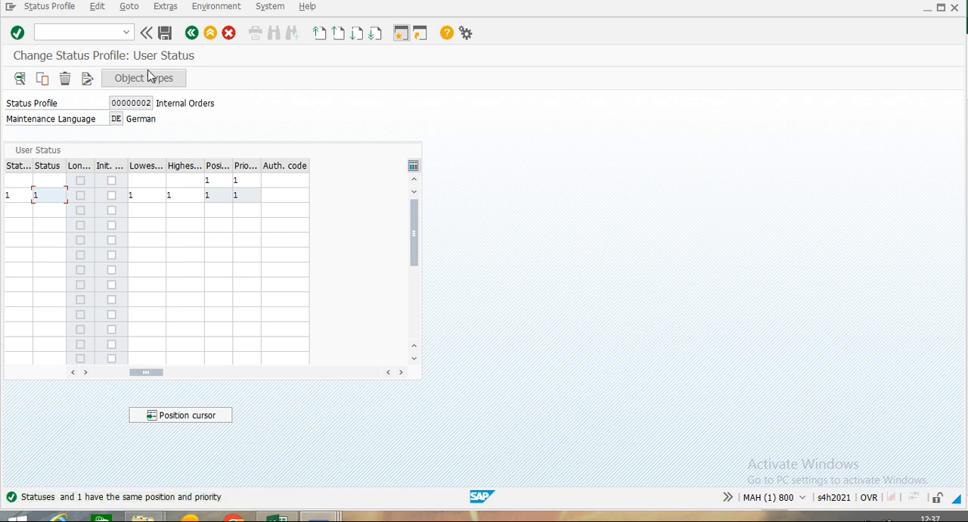
{"action": "left_click", "coordinate": [137, 78]}
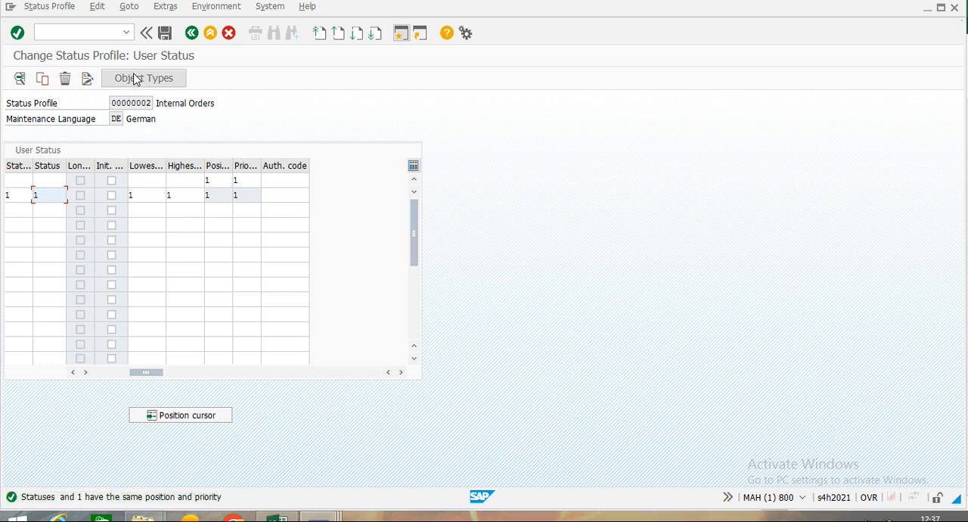
{"action": "left_click", "coordinate": [135, 79]}
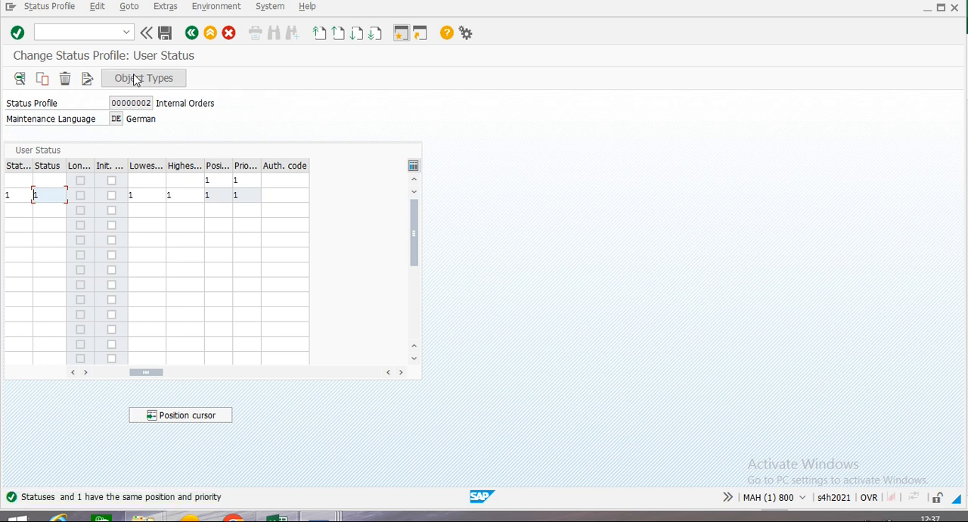
{"action": "left_click", "coordinate": [135, 78]}
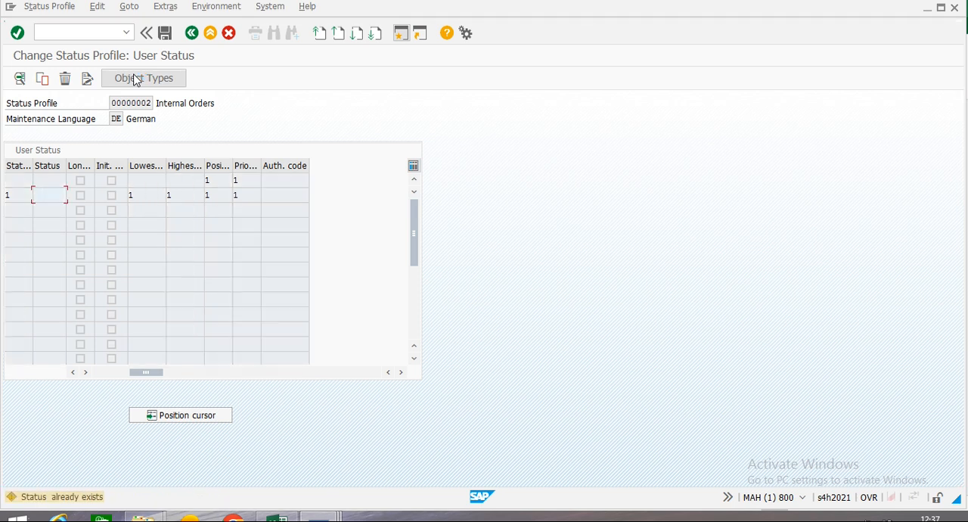
{"action": "key", "text": "Return"}
{"action": "key", "text": "Return"}
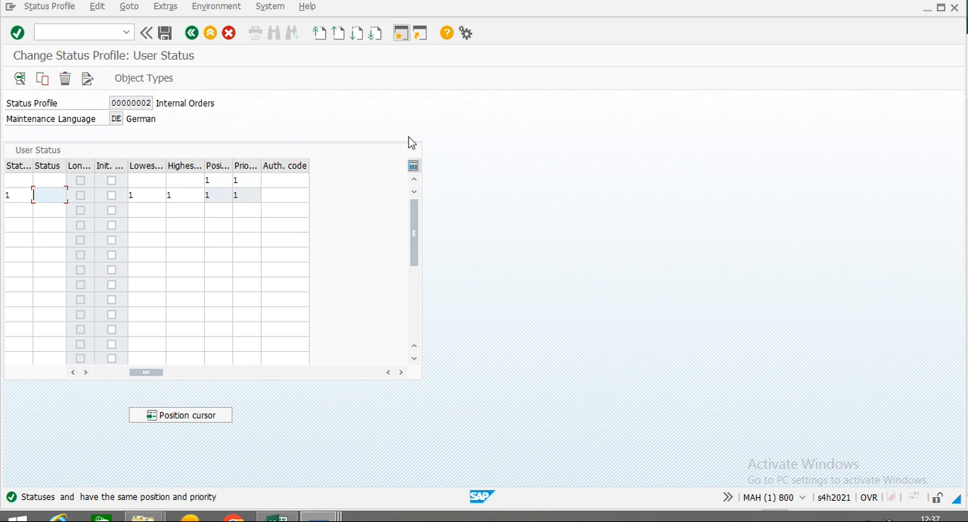
{"action": "key", "text": "Return"}
{"action": "left_click", "coordinate": [159, 79]}
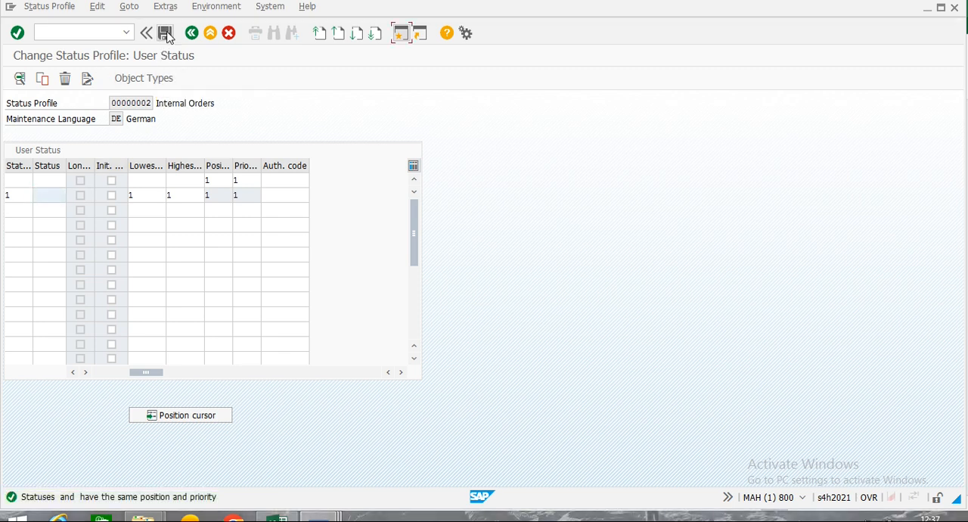
Set the status of the row with status number 1 to 2 and try to save the profile.
{"action": "left_click", "coordinate": [167, 35]}
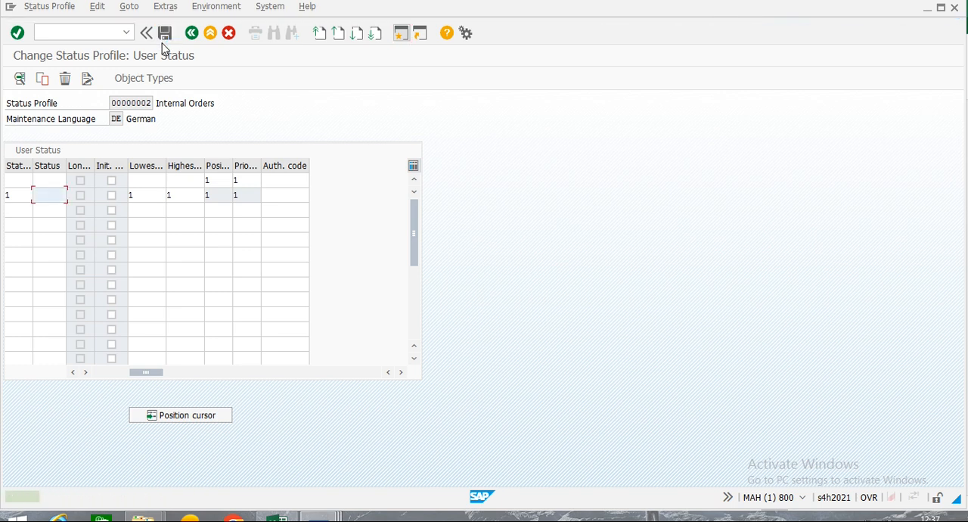
{"action": "type", "text": "2"}
{"action": "left_click", "coordinate": [165, 35]}
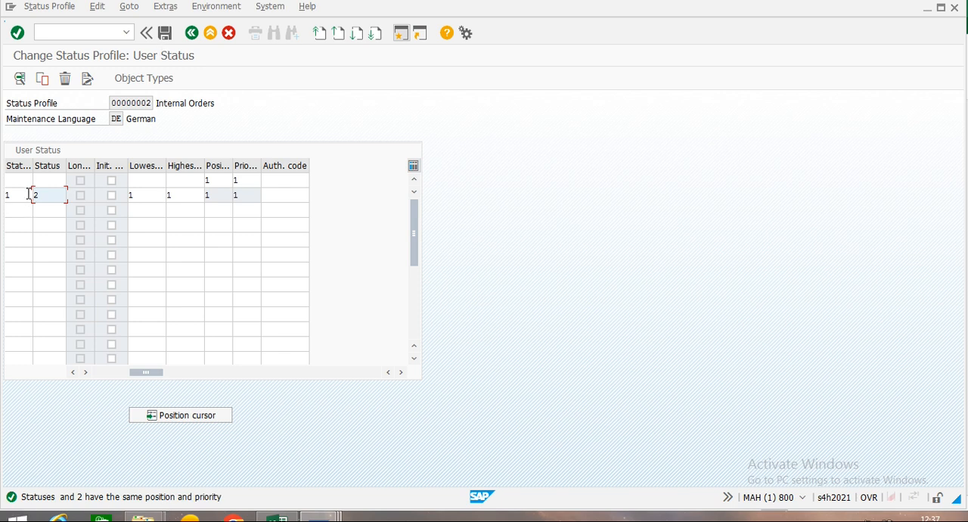
Clear the position and priority of the otherwise empty row and save the status profile in the proposed customizing request.
{"action": "left_click", "coordinate": [214, 181]}
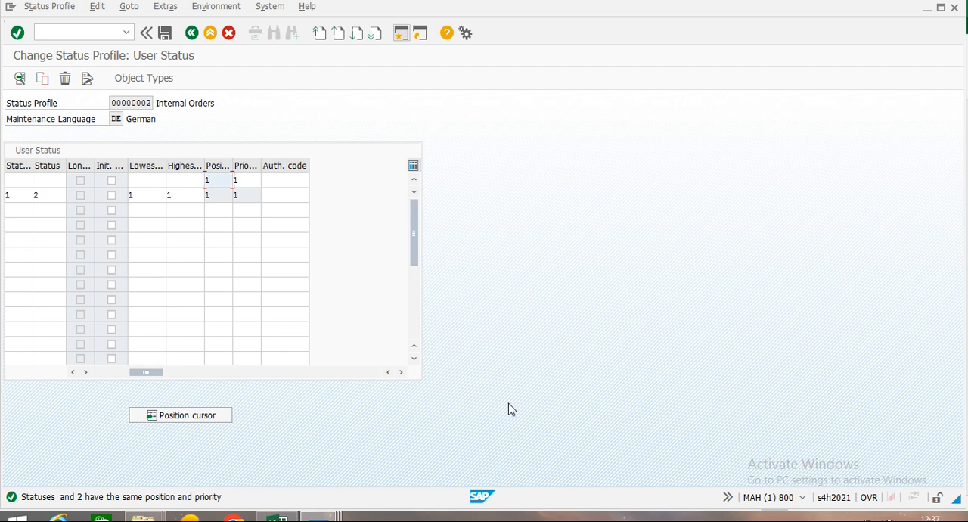
{"action": "key", "text": "BackSpace"}
{"action": "key", "text": "Tab"}
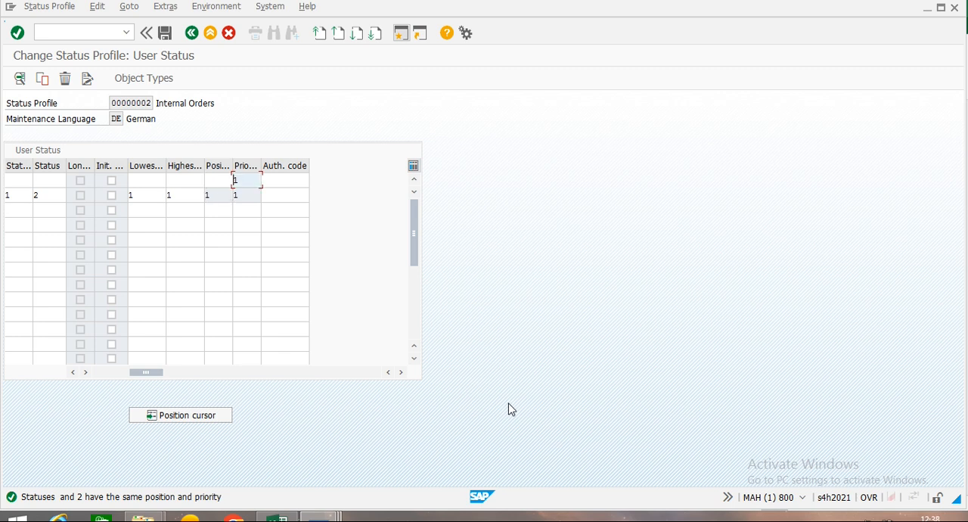
{"action": "key", "text": "BackSpace"}
{"action": "key", "text": "ctrl+s"}
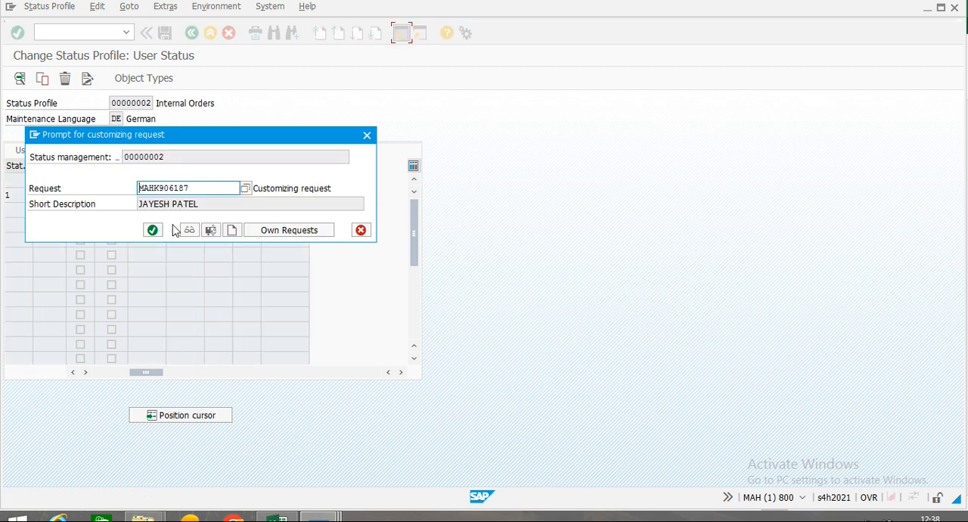
{"action": "left_click", "coordinate": [153, 230]}
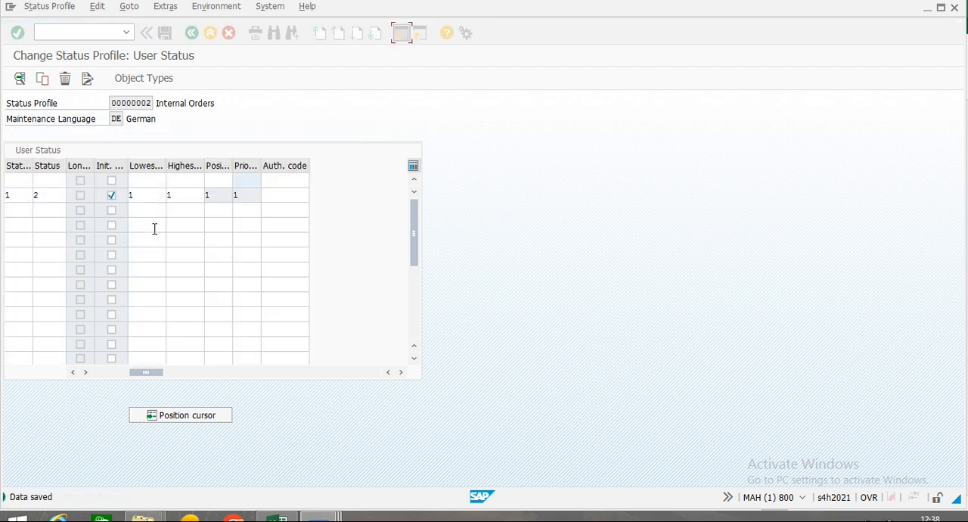
Open the status profile's allowed object types and examine the list to check whether Internal order is allowed.
{"action": "left_click", "coordinate": [137, 82]}
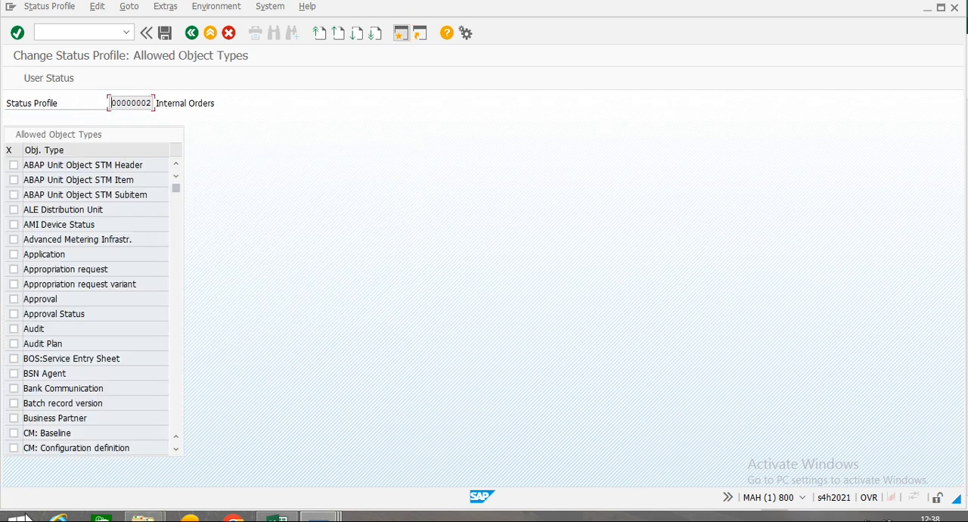
{"action": "scroll", "coordinate": [70, 260], "scroll_direction": "down", "scroll_amount": 1}
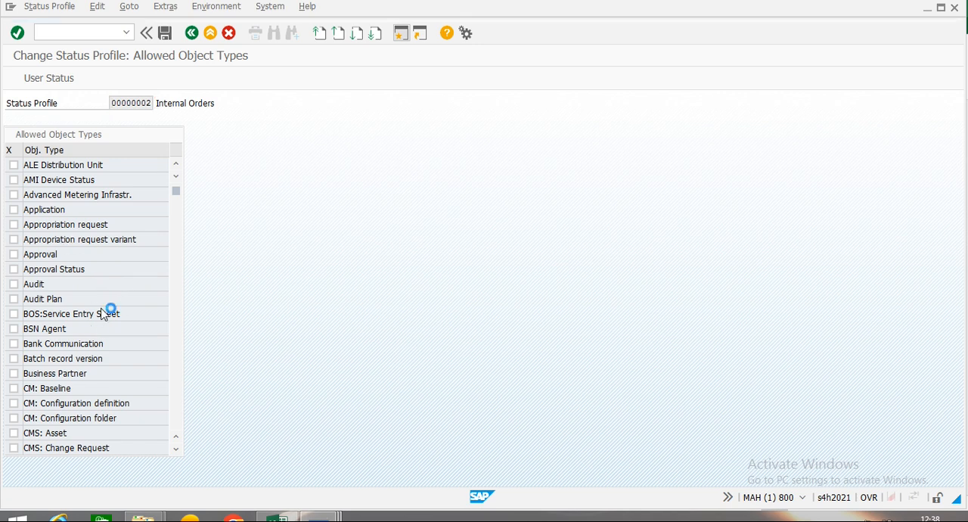
{"action": "scroll", "coordinate": [104, 305], "scroll_direction": "down", "scroll_amount": 1}
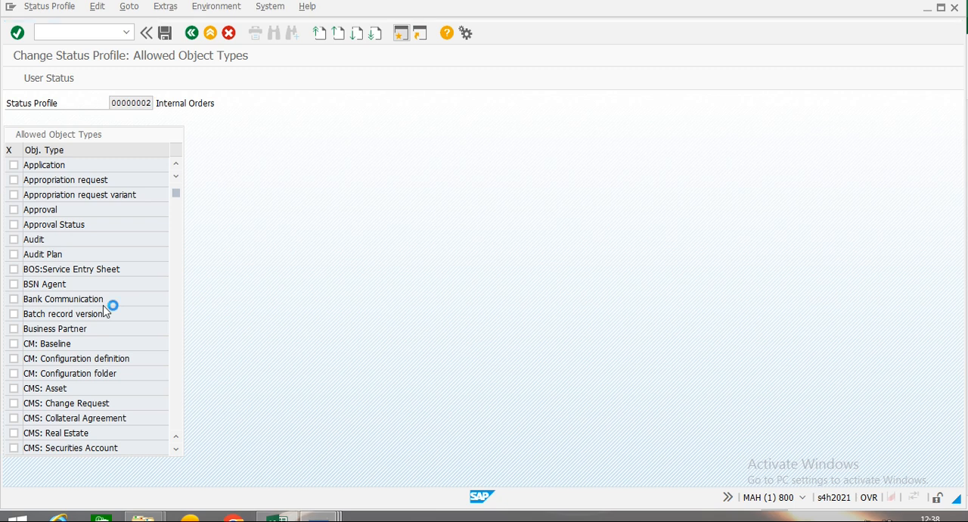
{"action": "scroll", "coordinate": [149, 210], "scroll_direction": "down", "scroll_amount": 1}
{"action": "left_click_drag", "start_coordinate": [177, 198], "coordinate": [168, 298]}
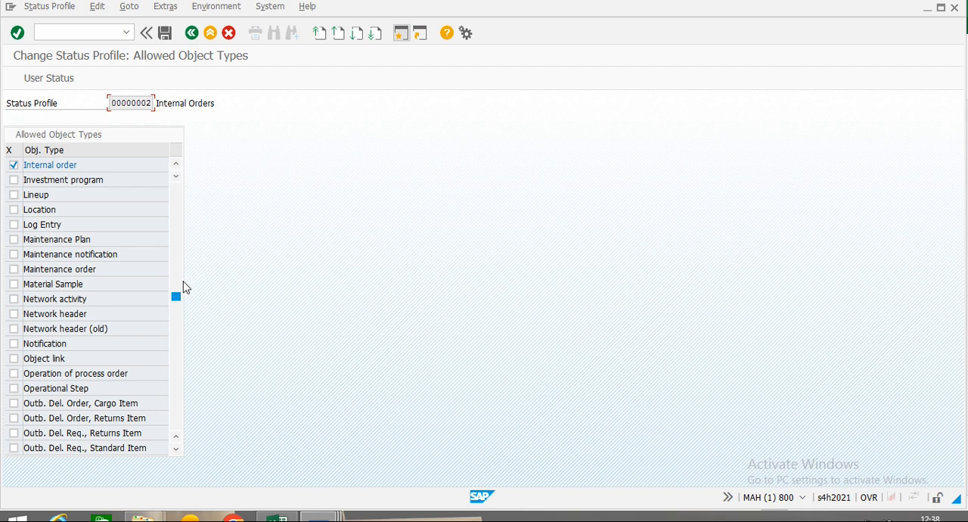
{"action": "left_click_drag", "start_coordinate": [179, 302], "coordinate": [181, 289]}
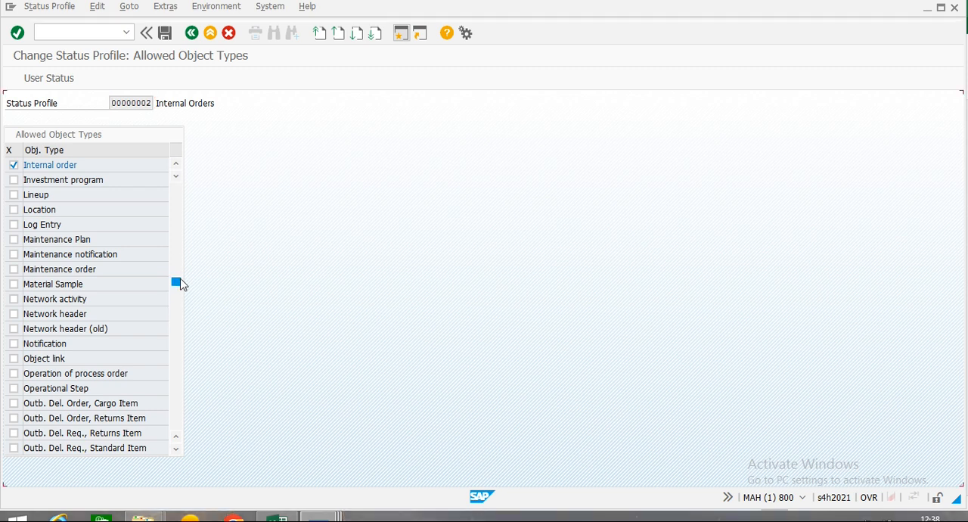
{"action": "left_click", "coordinate": [177, 449]}
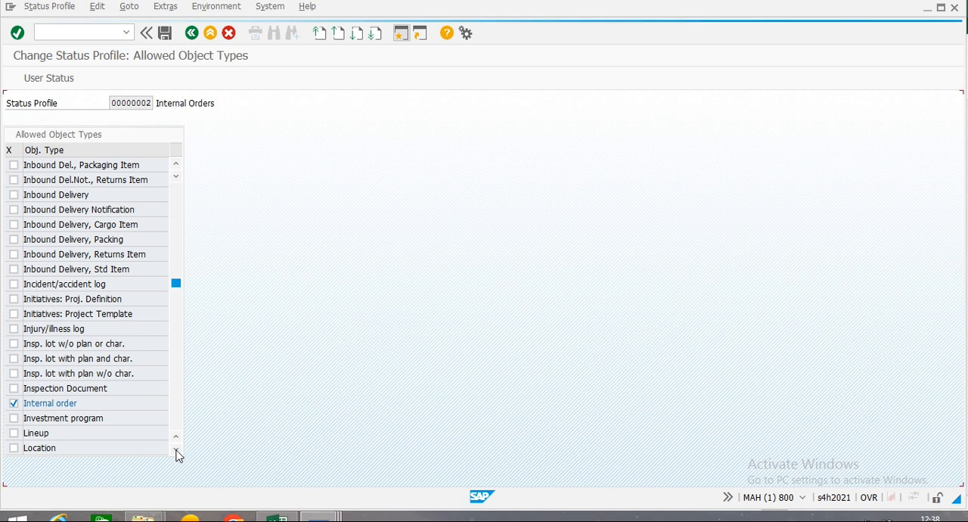
{"action": "left_click", "coordinate": [177, 450]}
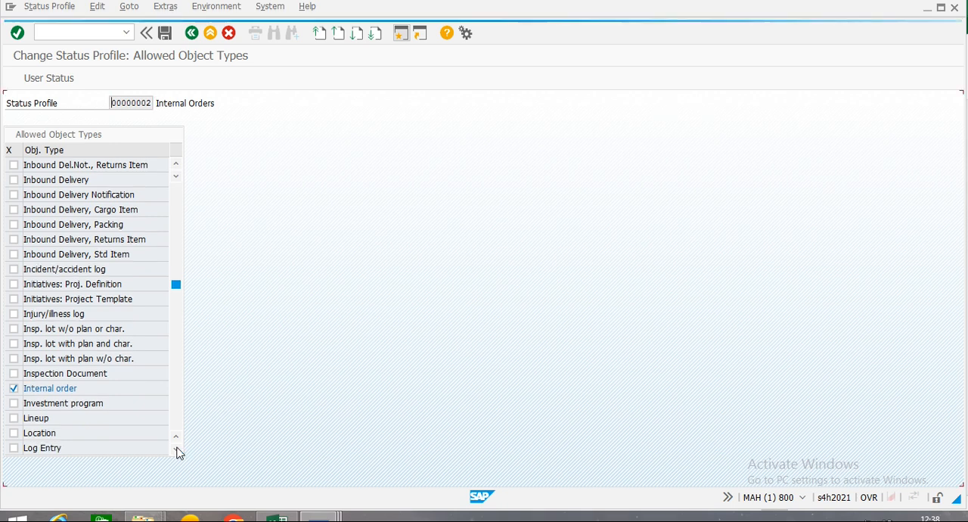
{"action": "left_click", "coordinate": [176, 450]}
{"action": "left_click", "coordinate": [176, 450]}
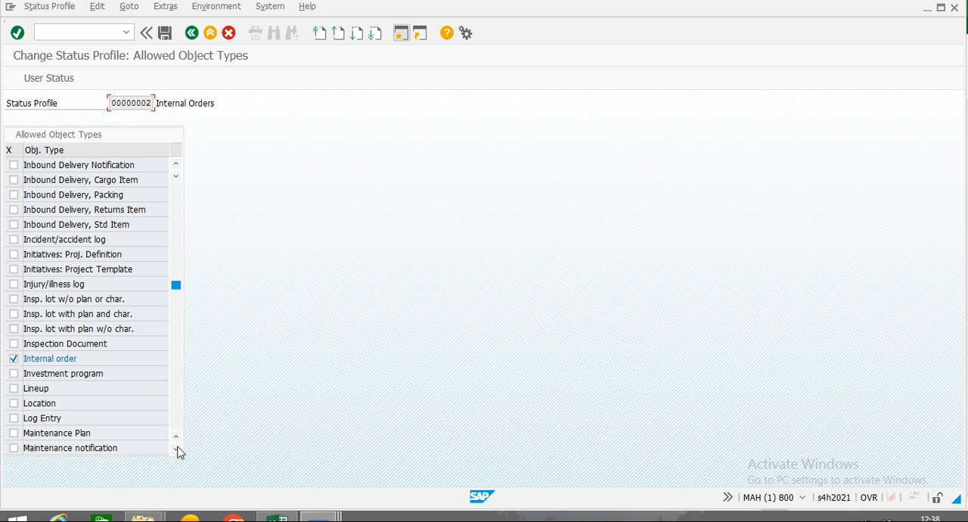
{"action": "left_click", "coordinate": [176, 450]}
{"action": "left_click", "coordinate": [176, 450]}
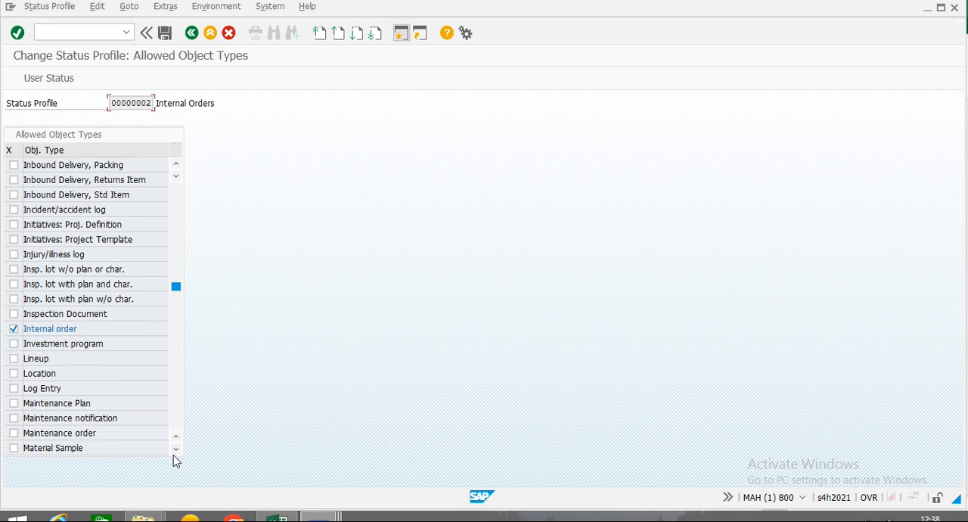
{"action": "left_click", "coordinate": [177, 450]}
{"action": "left_click", "coordinate": [176, 450]}
{"action": "left_click", "coordinate": [176, 450]}
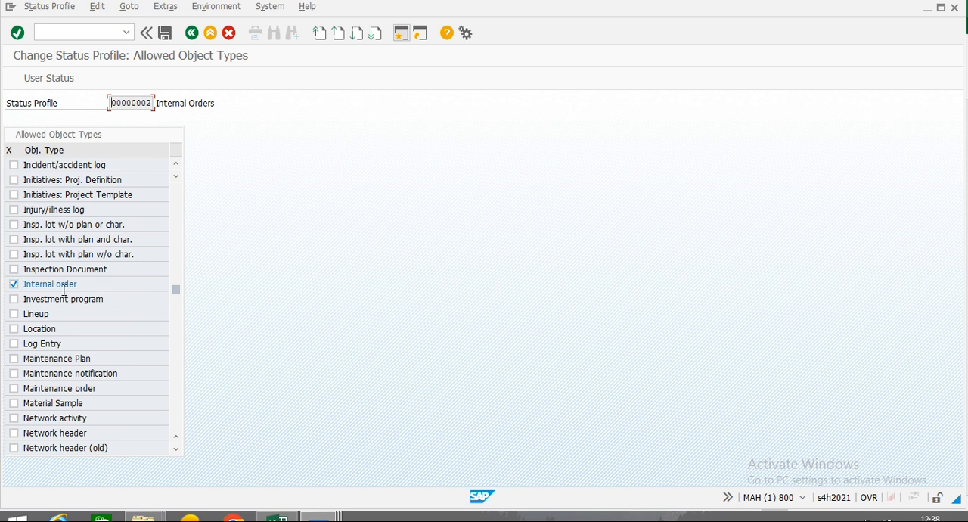
{"action": "left_click", "coordinate": [115, 150]}
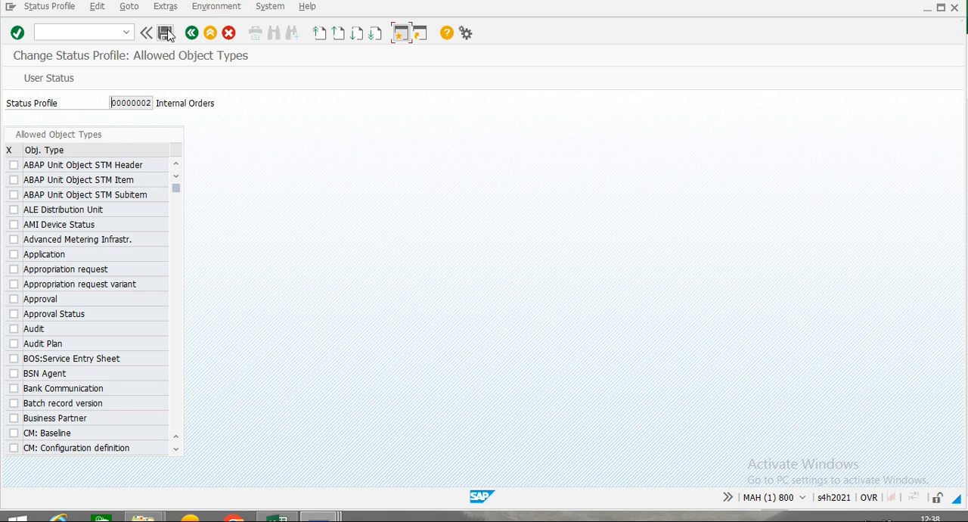
Save the allowed object types, then leave the status profile and return to the G/L account document entry session.
{"action": "left_click", "coordinate": [165, 33]}
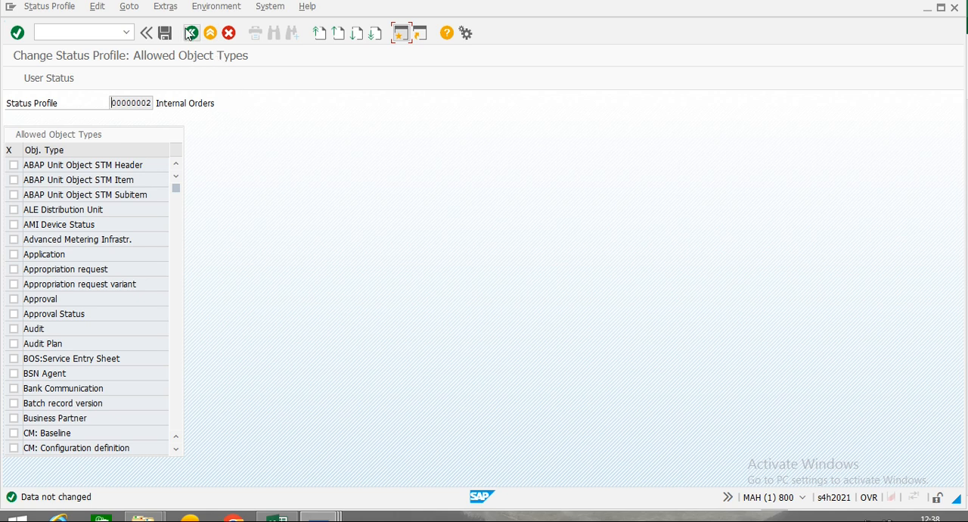
{"action": "left_click", "coordinate": [192, 34]}
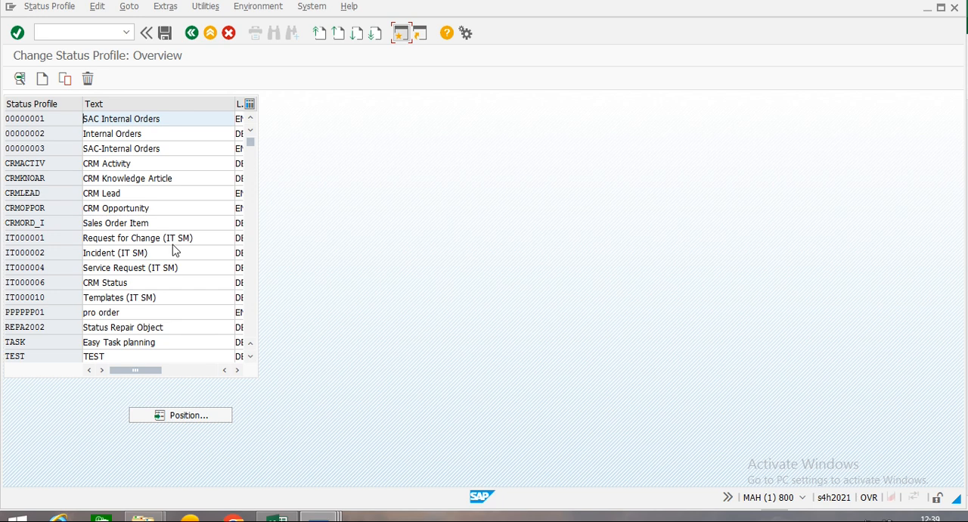
{"action": "left_click", "coordinate": [929, 9]}
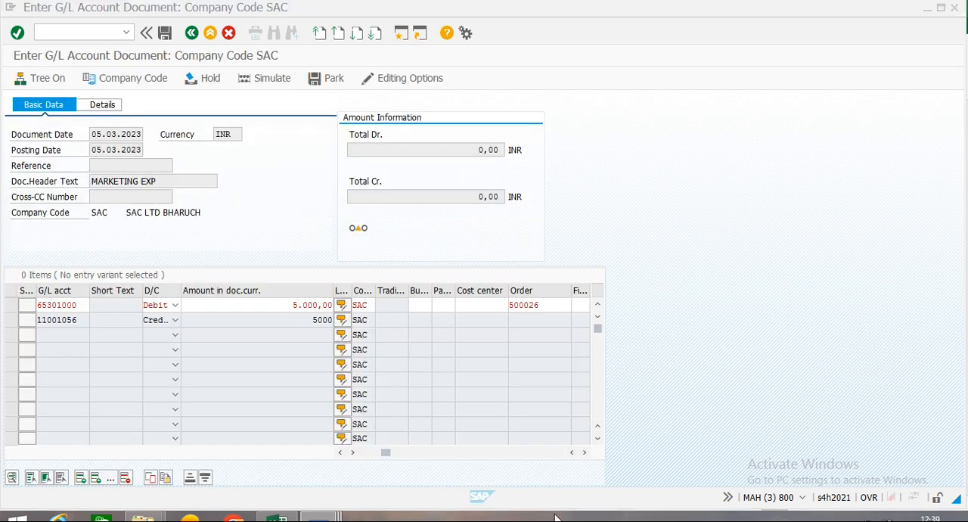
Recheck the MARKETING EXP document against its internal order, then exit the entry and discard its data.
{"action": "key", "text": "Return"}
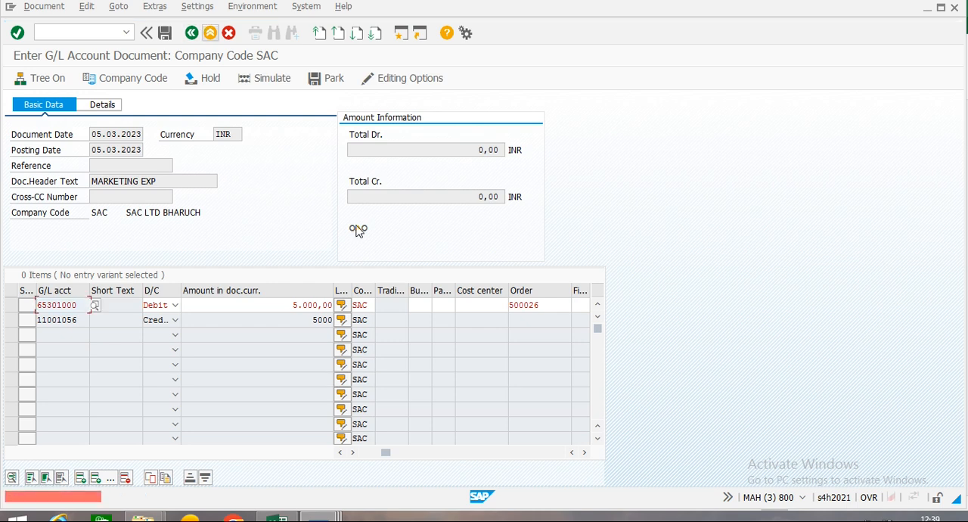
{"action": "left_click", "coordinate": [192, 34]}
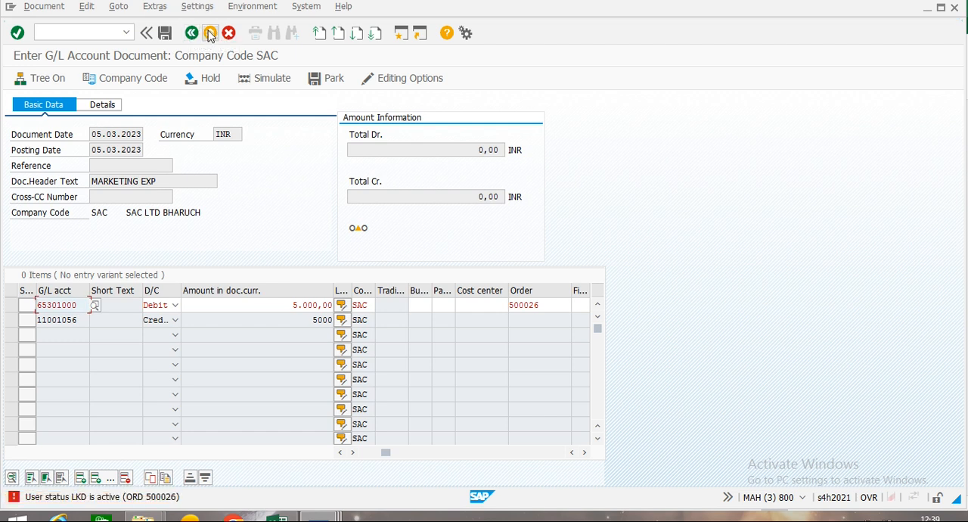
{"action": "left_click", "coordinate": [210, 34]}
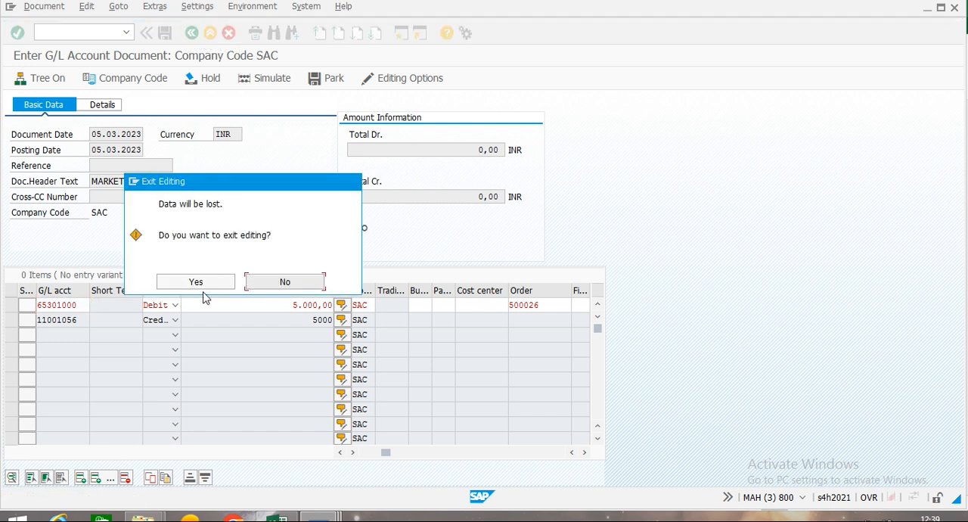
{"action": "left_click", "coordinate": [207, 283]}
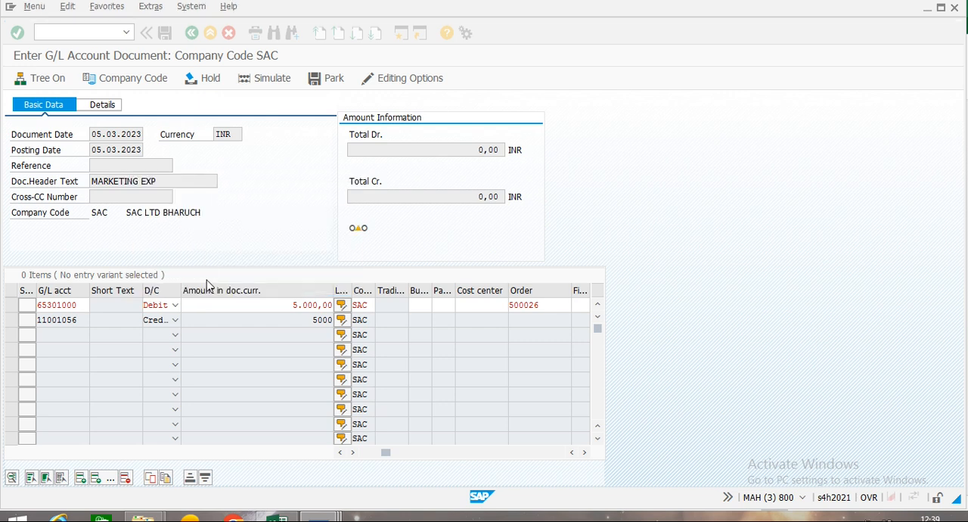
Start a new G/L account document with FB50 and set its document date to 05.03.2023.
{"action": "left_click", "coordinate": [45, 29]}
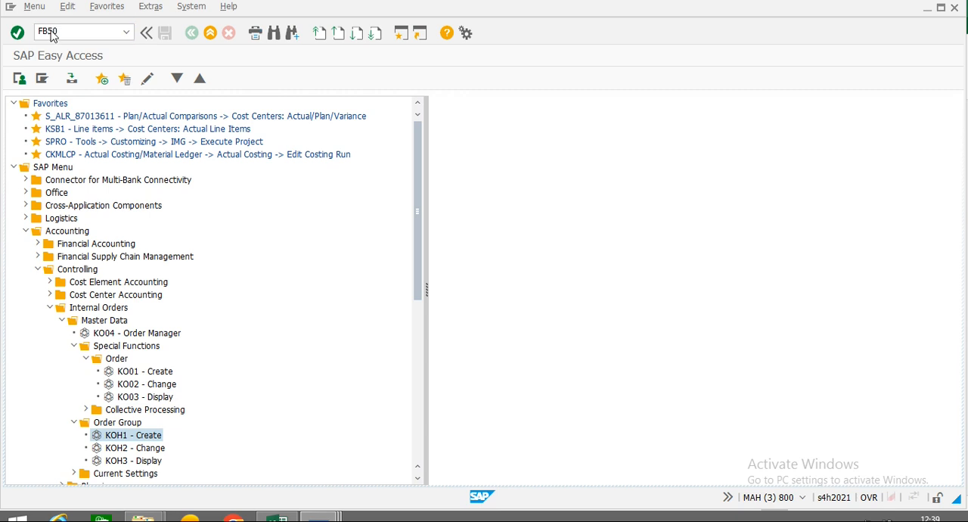
{"action": "key", "text": "Return"}
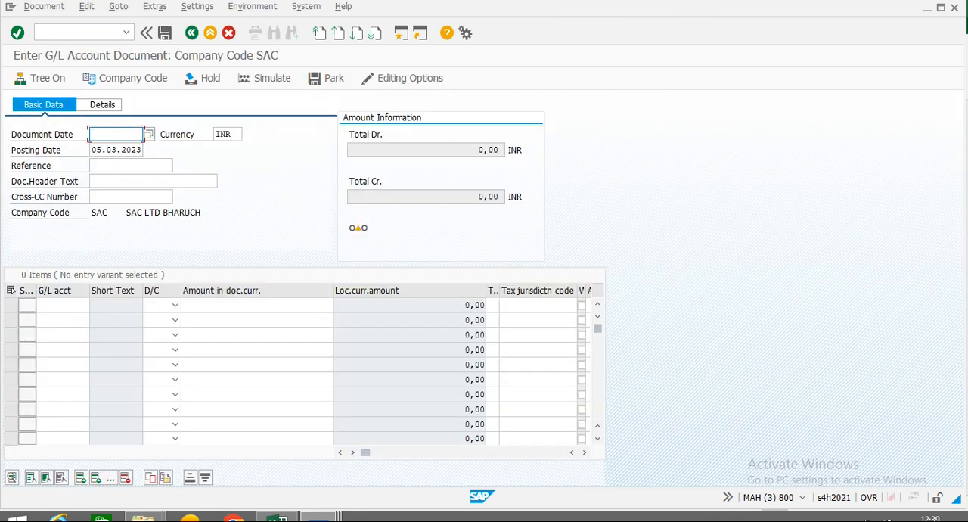
{"action": "type", "text": "05.03.2023"}
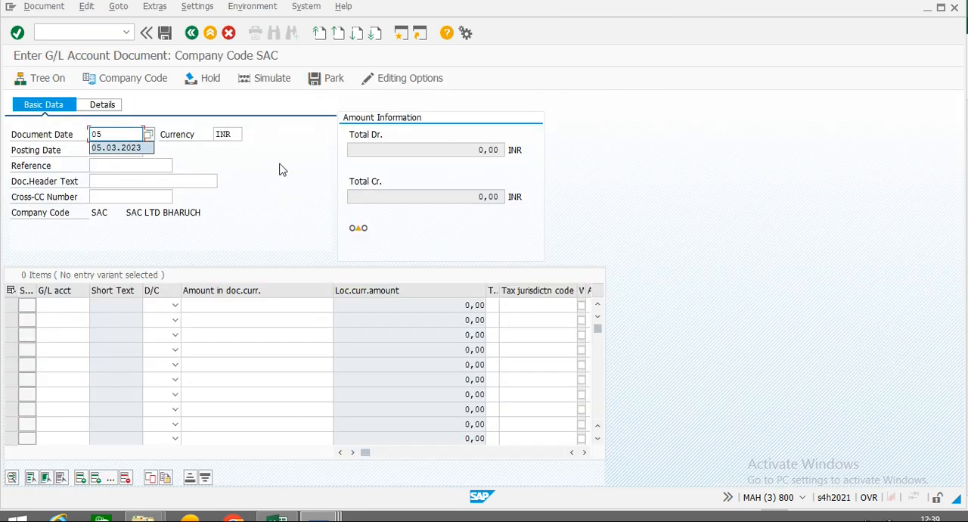
{"action": "key", "text": "Tab"}
{"action": "key", "text": "Tab"}
{"action": "key", "text": "Tab"}
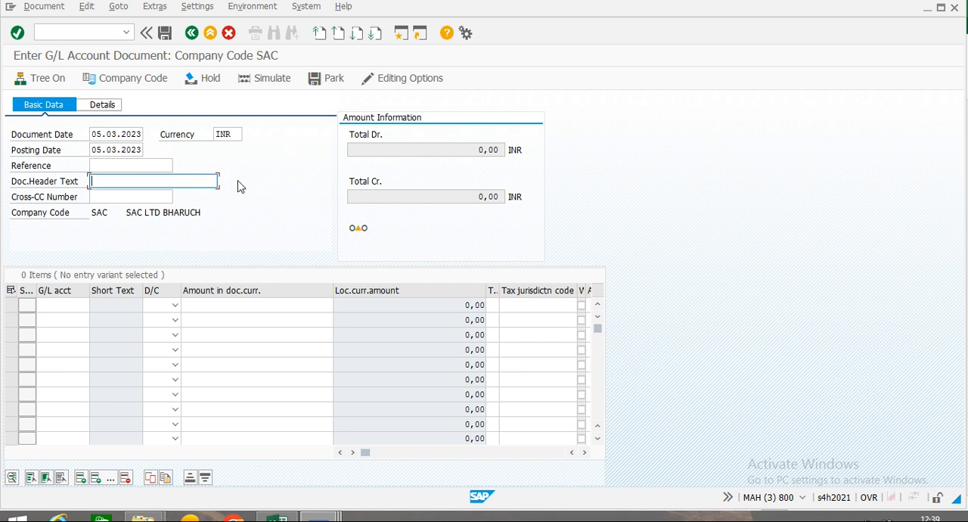
{"action": "type", "text": "EXP"}
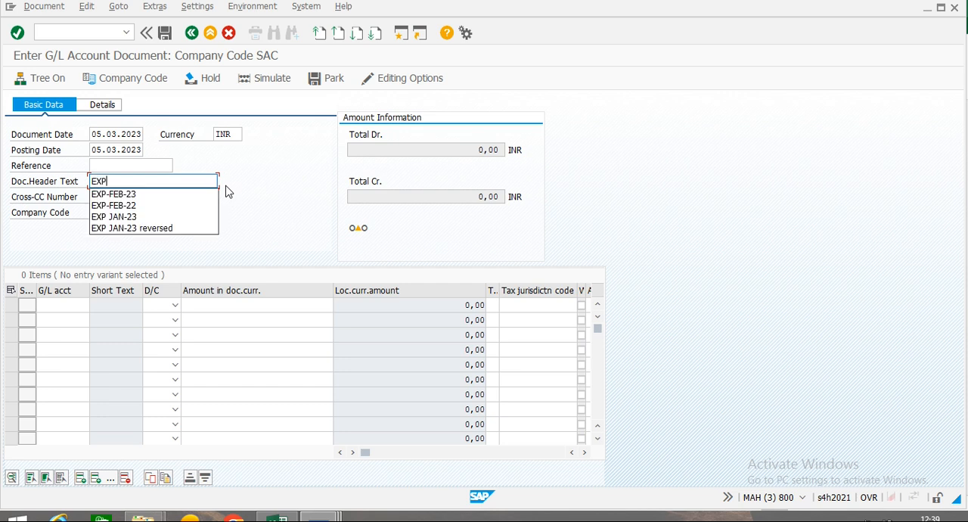
{"action": "key", "text": "Tab"}
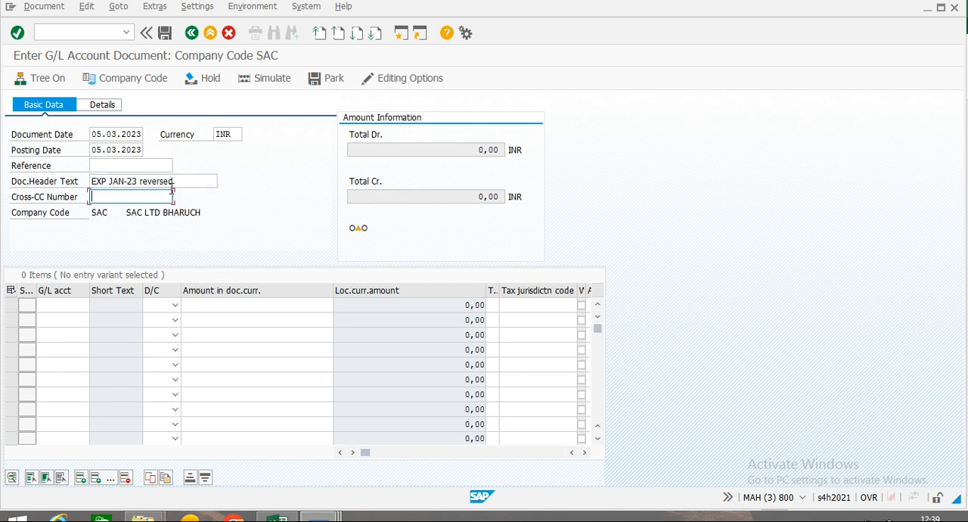
{"action": "key", "text": "shift+Tab"}
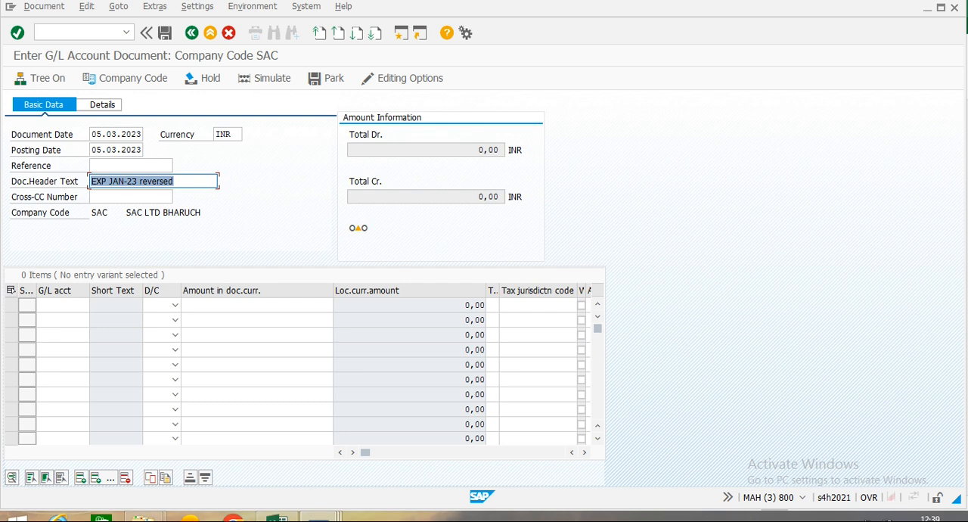
{"action": "type", "text": "exp"}
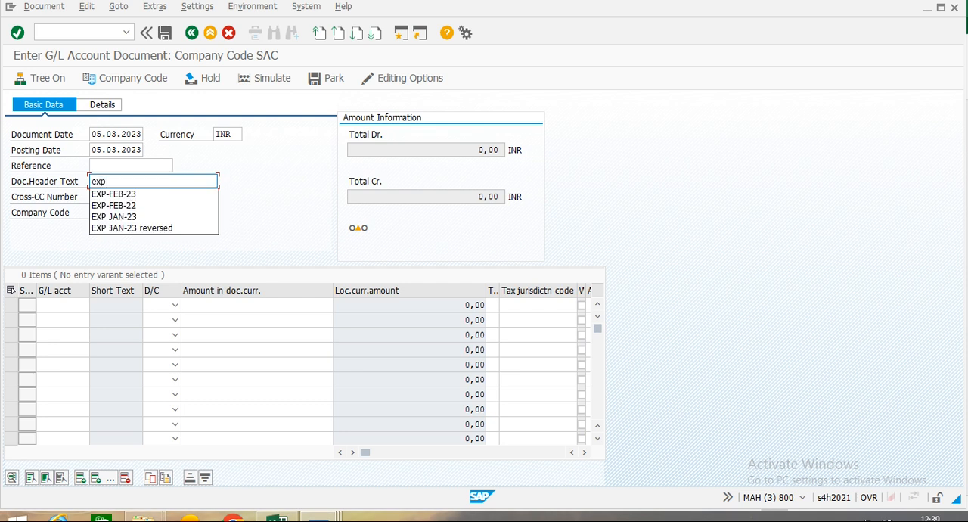
{"action": "key", "text": "BackSpace"}
{"action": "key", "text": "BackSpace"}
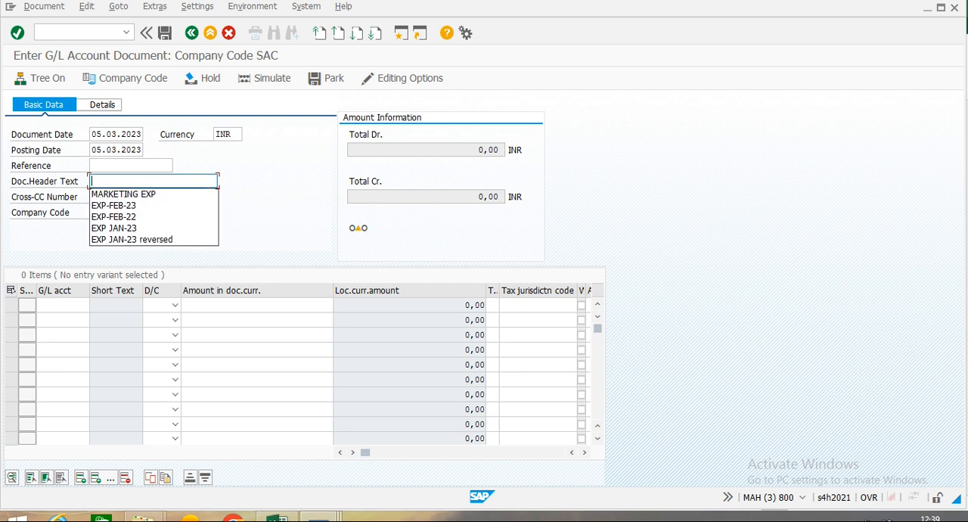
{"action": "type", "text": "ex"}
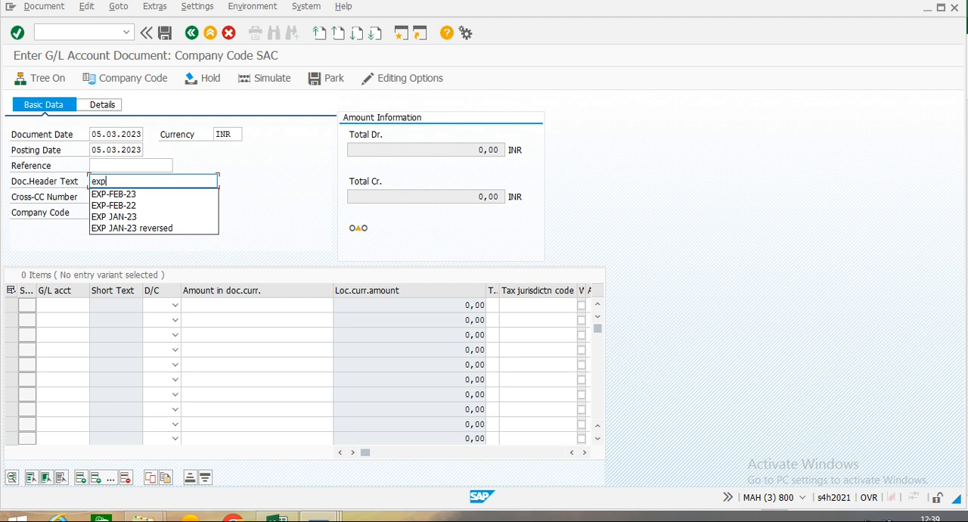
{"action": "type", "text": "p"}
{"action": "key", "text": "BackSpace"}
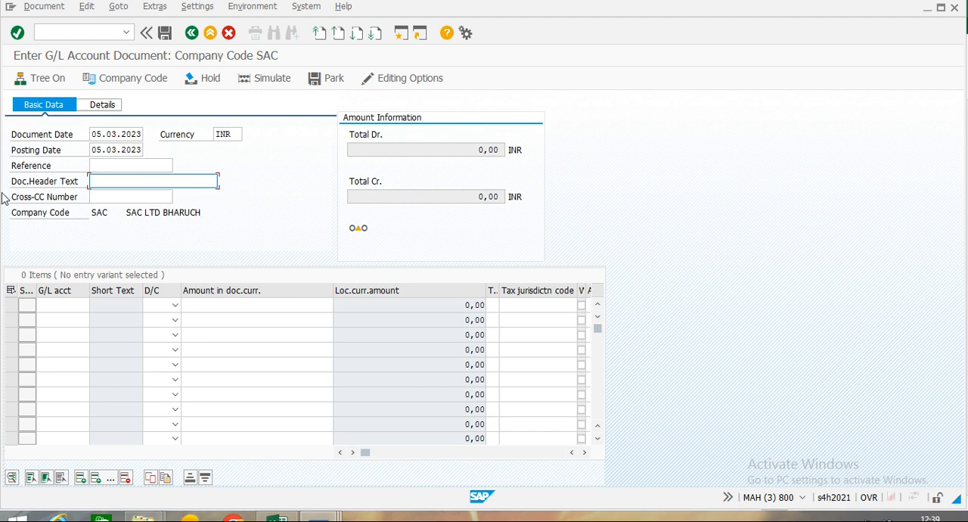
{"action": "key", "text": "BackSpace"}
Enter EXP-MOTOR POOL as the document header text.
{"action": "type", "text": "EXP"}
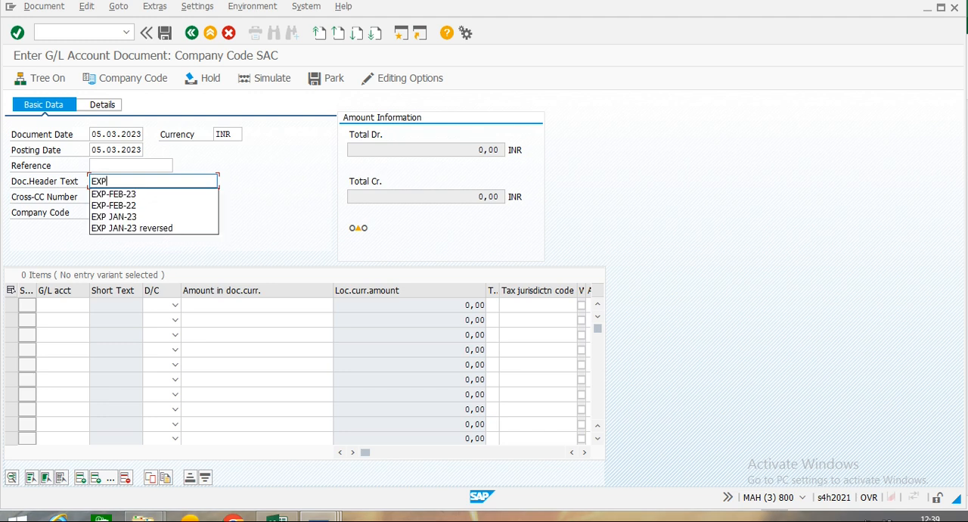
{"action": "type", "text": "-MOTOR POOL"}
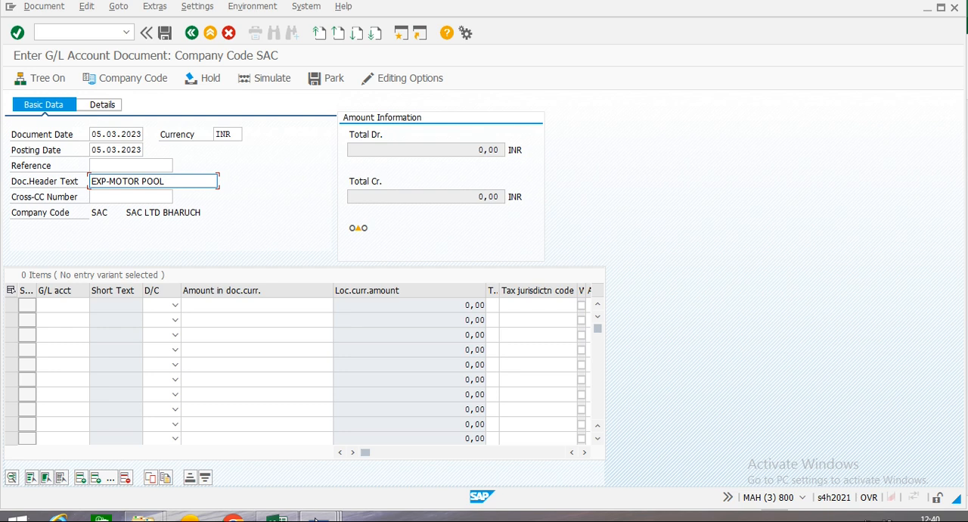
Switch to the status profile session and leave the profile overview to return to the customizing structure.
{"action": "mouse_move", "coordinate": [318, 518]}
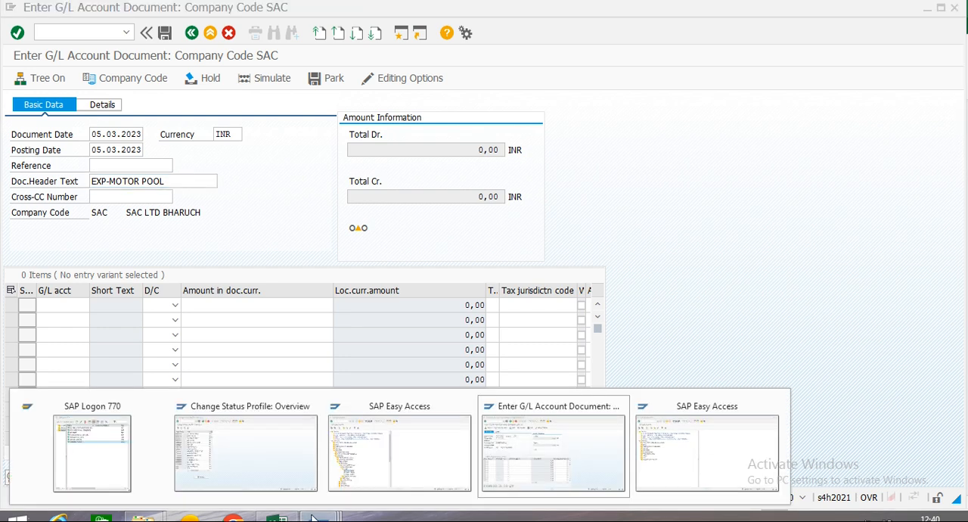
{"action": "left_click", "coordinate": [244, 452]}
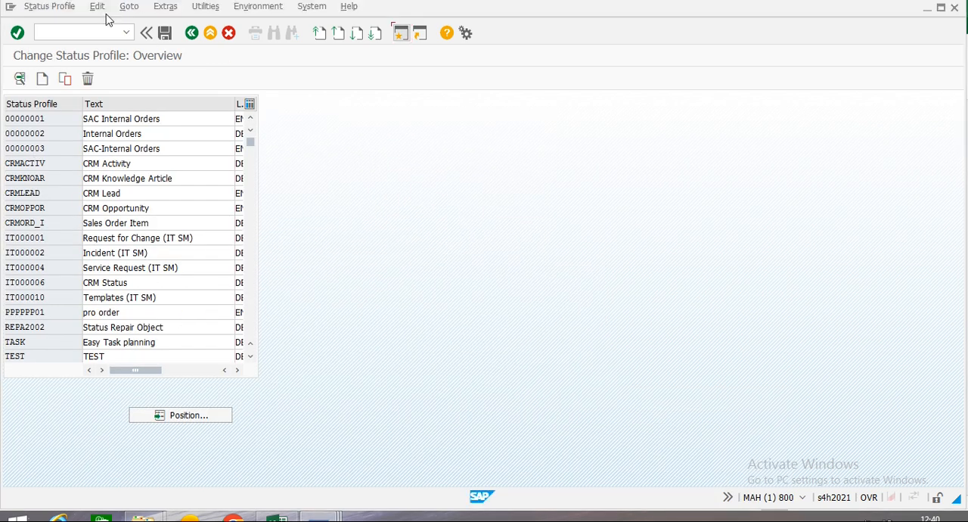
{"action": "left_click", "coordinate": [193, 33]}
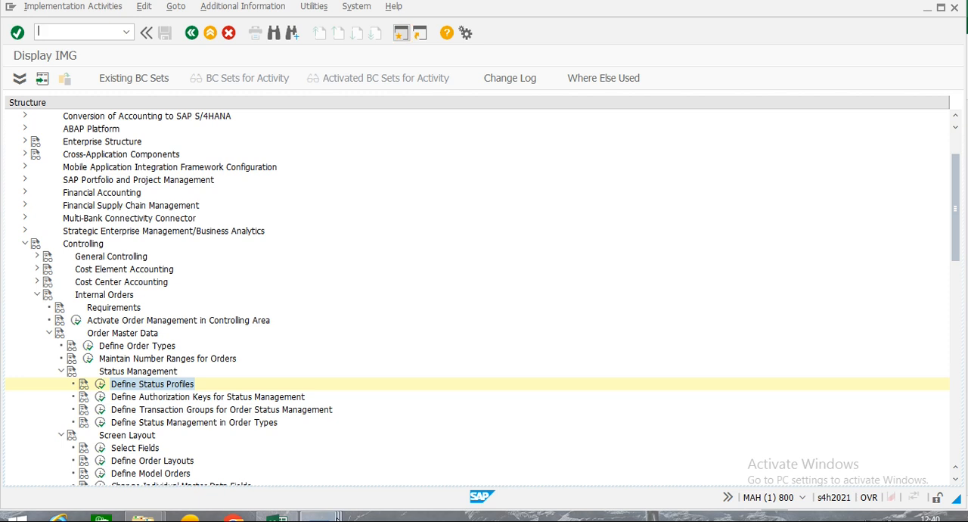
Switch to the second SAP Easy Access session and open the proposed internal order's master data for change with KO02.
{"action": "mouse_move", "coordinate": [326, 518]}
{"action": "left_click", "coordinate": [368, 469]}
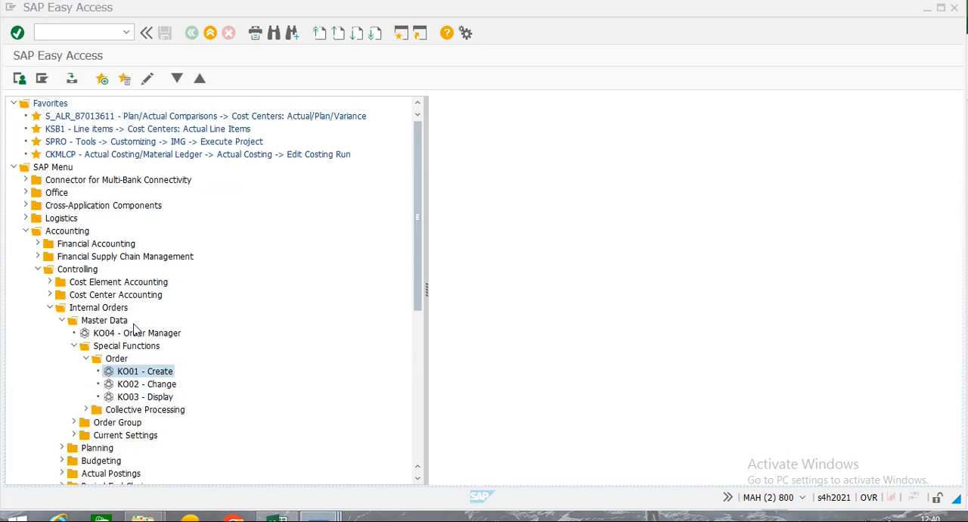
{"action": "double_click", "coordinate": [141, 386]}
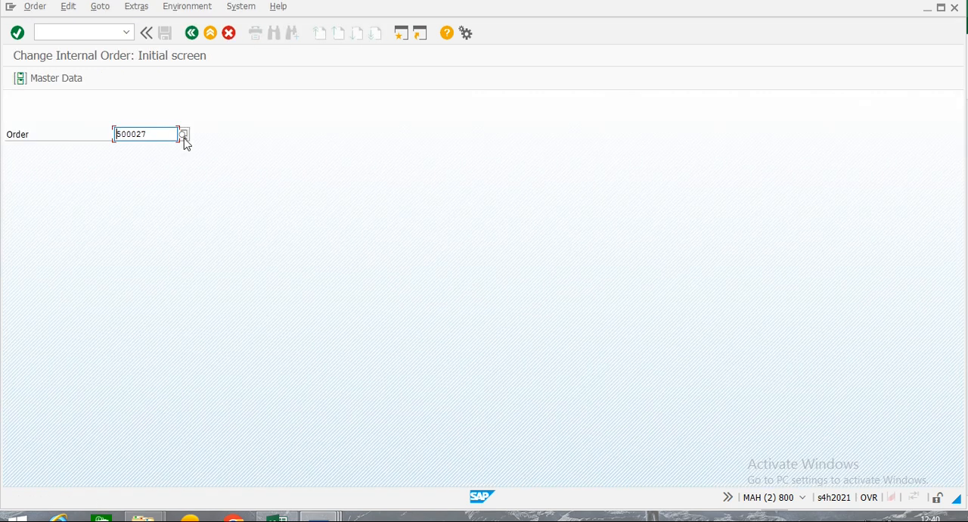
{"action": "left_click", "coordinate": [68, 82]}
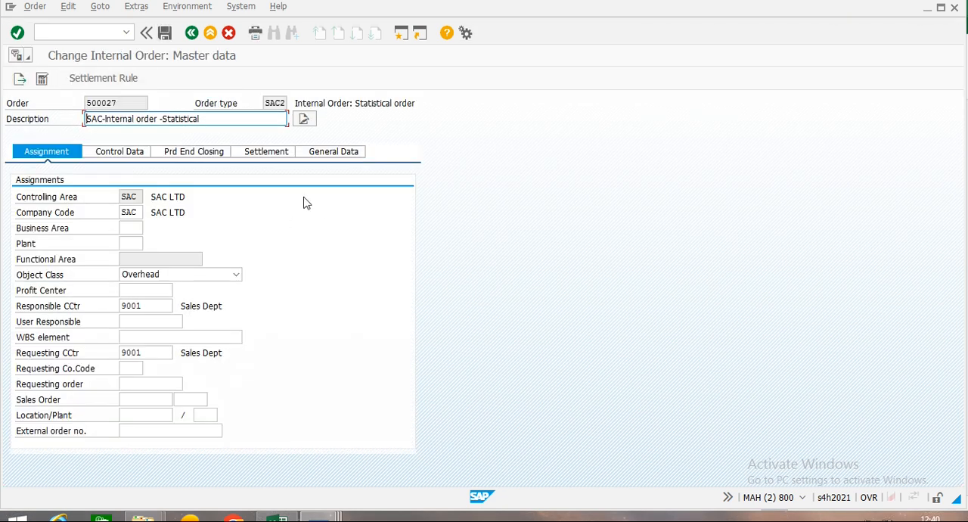
Check the statistical order's control data and set its settlement cost element to 9012.
{"action": "left_click", "coordinate": [99, 151]}
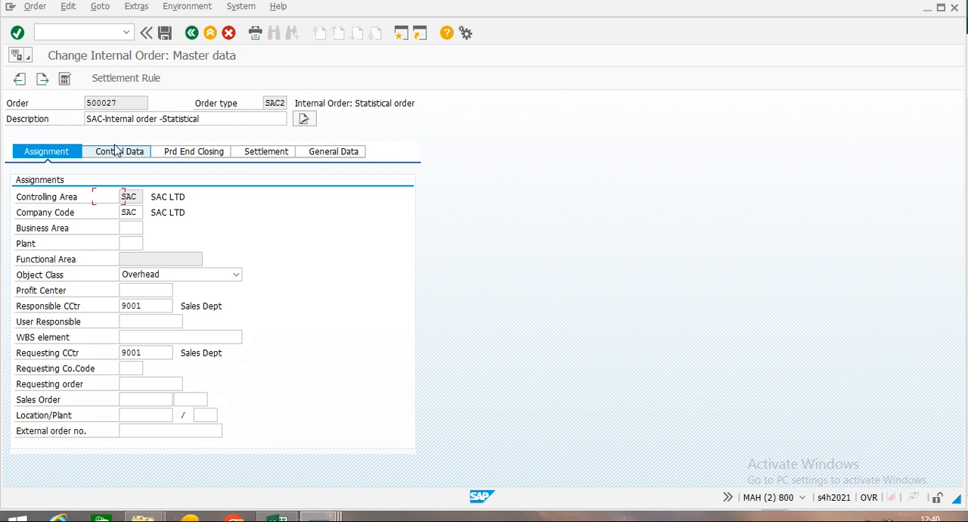
{"action": "left_click", "coordinate": [273, 153]}
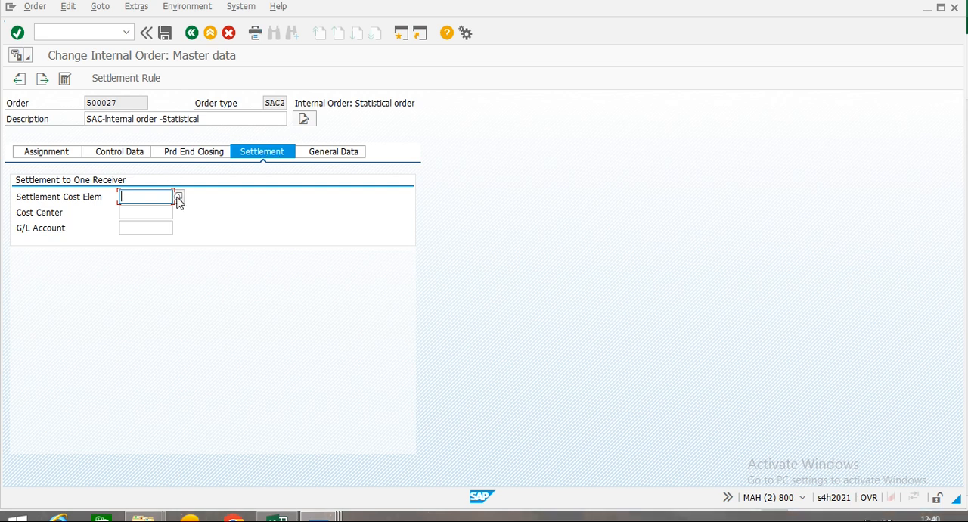
{"action": "left_click", "coordinate": [178, 197]}
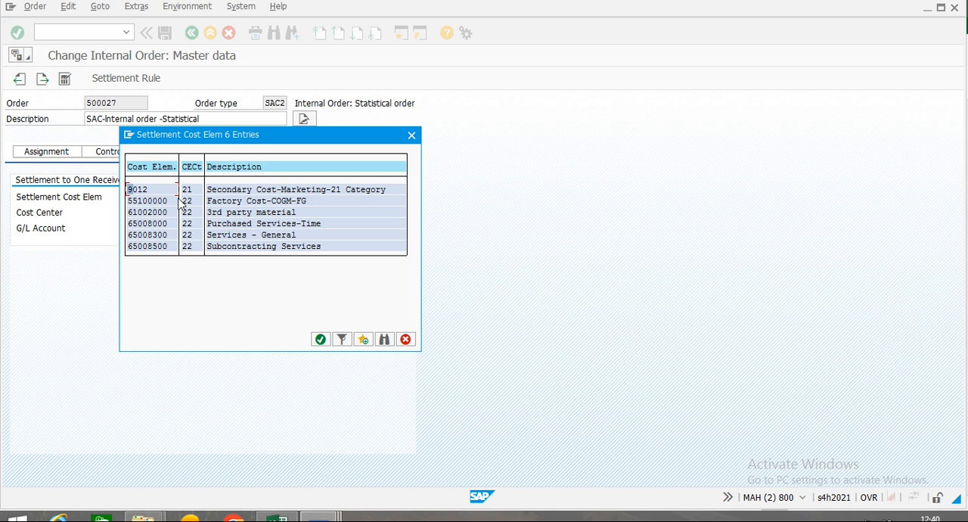
{"action": "double_click", "coordinate": [140, 190]}
Set the order's settlement cost center to 9001.
{"action": "left_click", "coordinate": [132, 211]}
{"action": "left_click", "coordinate": [179, 214]}
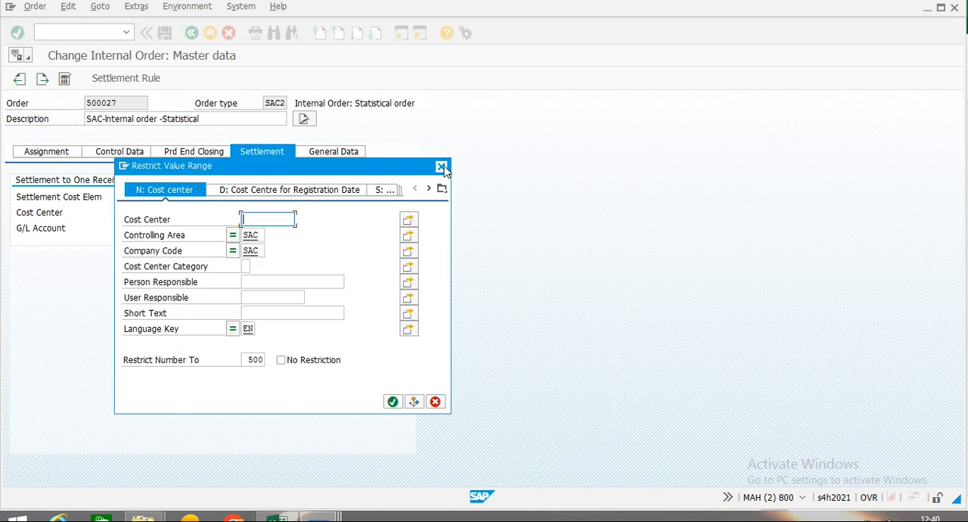
{"action": "left_click", "coordinate": [442, 166]}
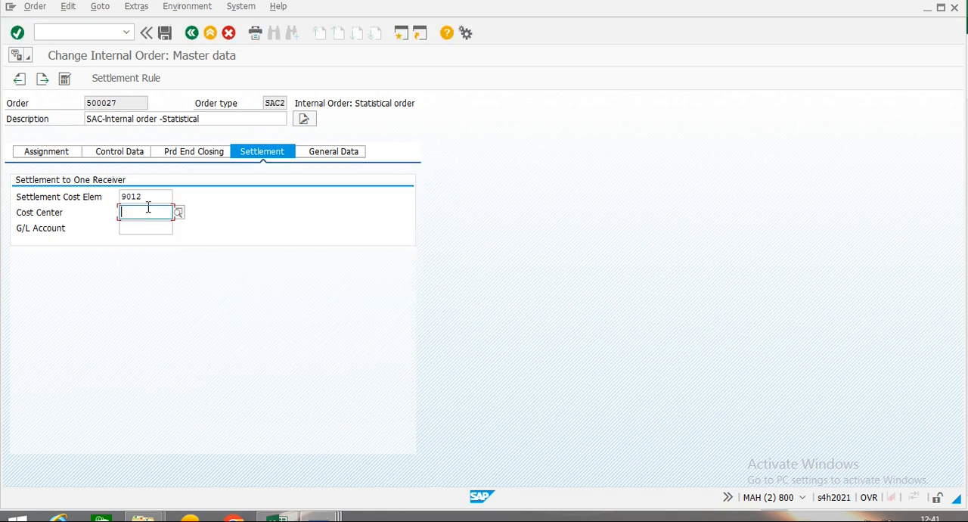
{"action": "type", "text": "9001"}
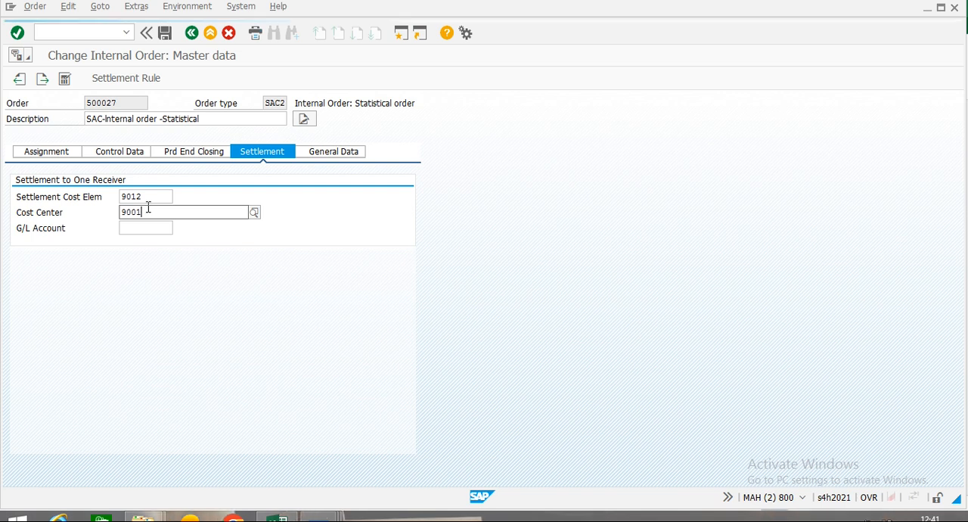
{"action": "key", "text": "Down"}
{"action": "key", "text": "Tab"}
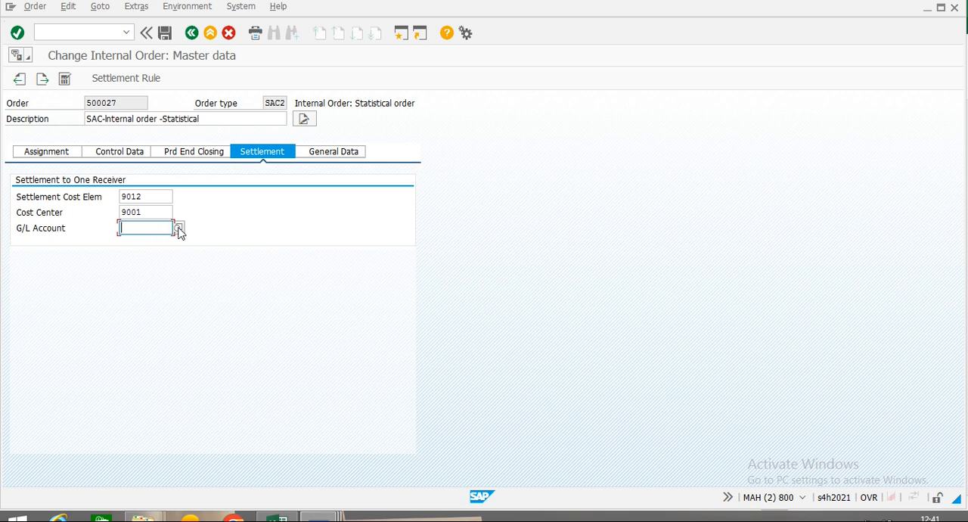
Look through the G/L account value list for the settlement receiver, searching it for MOTOR, and close it without choosing an account.
{"action": "left_click", "coordinate": [180, 230]}
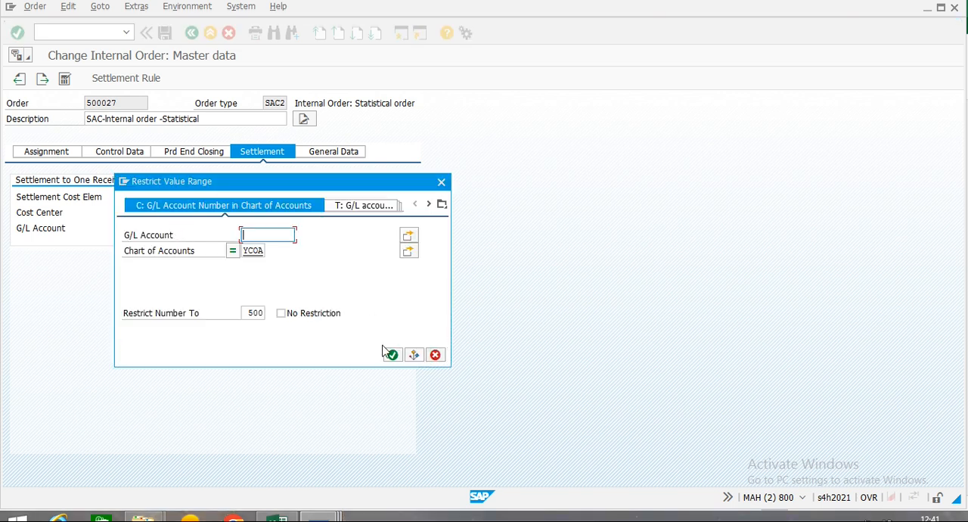
{"action": "left_click", "coordinate": [393, 356]}
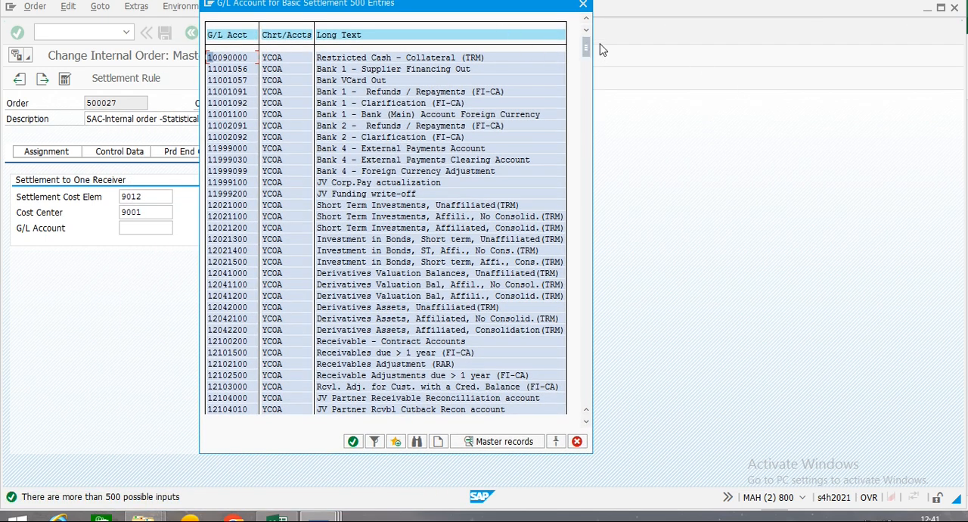
{"action": "left_click_drag", "start_coordinate": [587, 47], "coordinate": [587, 168]}
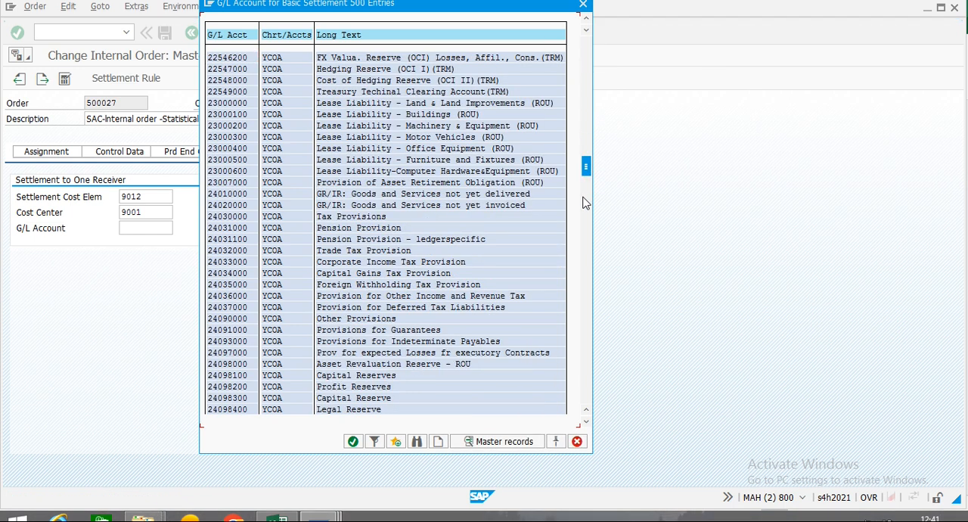
{"action": "left_click_drag", "start_coordinate": [586, 167], "coordinate": [587, 278]}
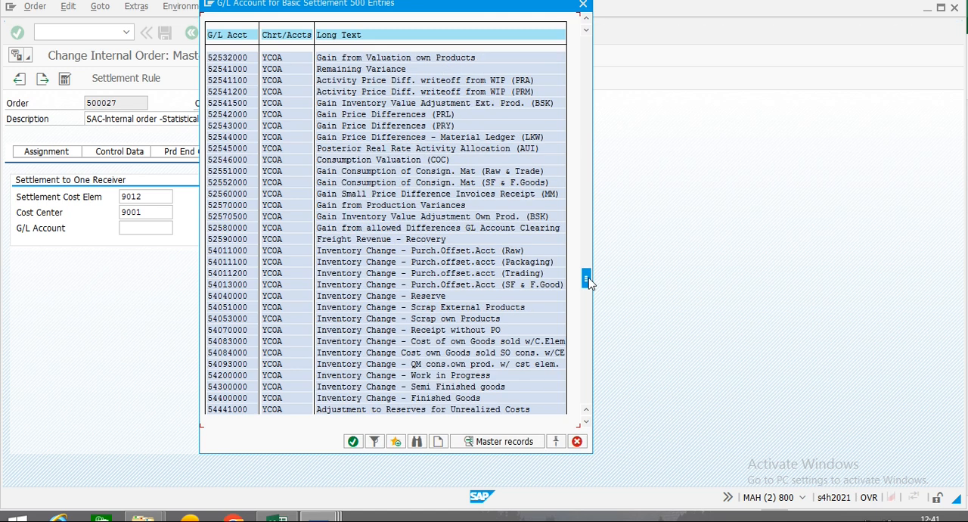
{"action": "left_click_drag", "start_coordinate": [589, 282], "coordinate": [588, 296]}
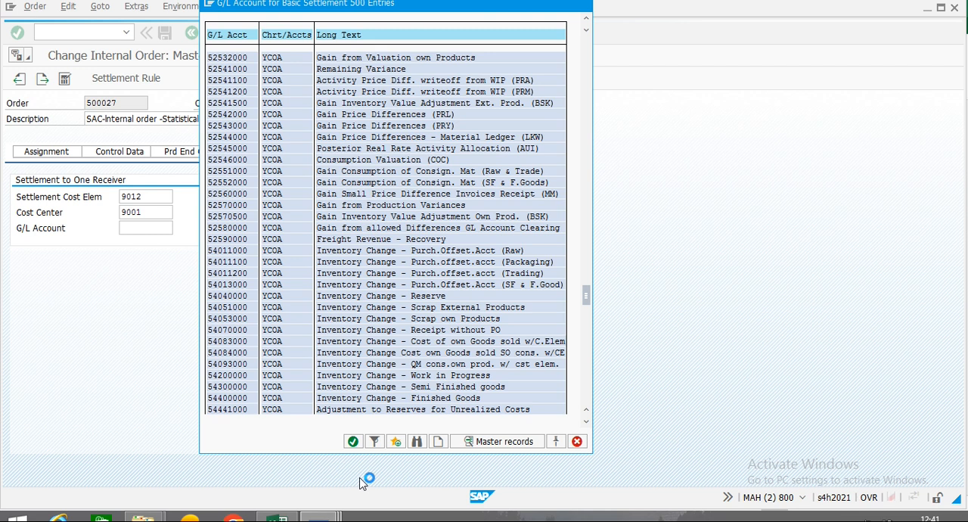
{"action": "left_click", "coordinate": [416, 441]}
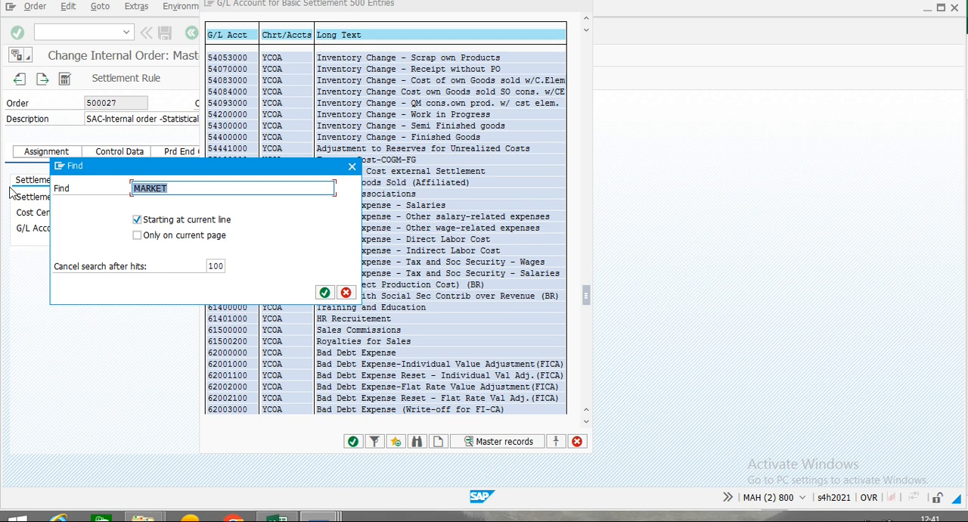
{"action": "type", "text": "MOTOR"}
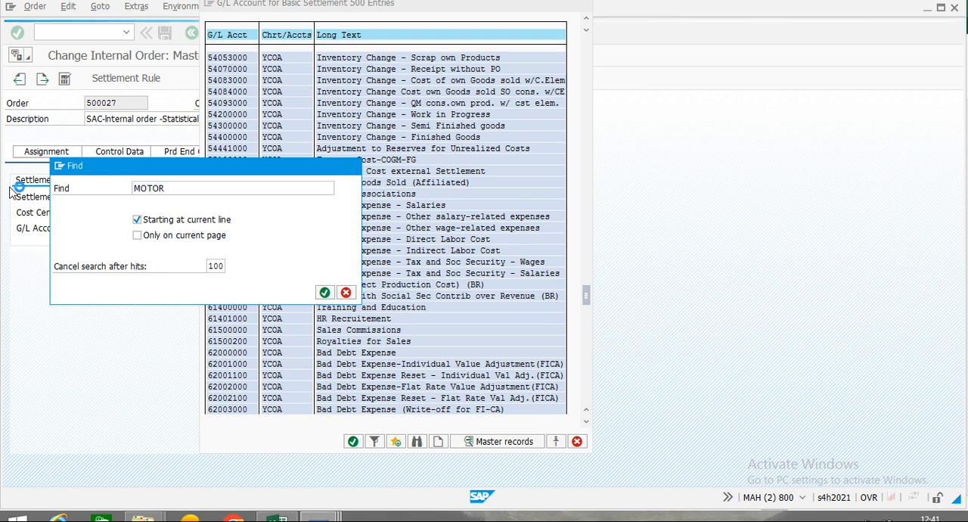
{"action": "key", "text": "Return"}
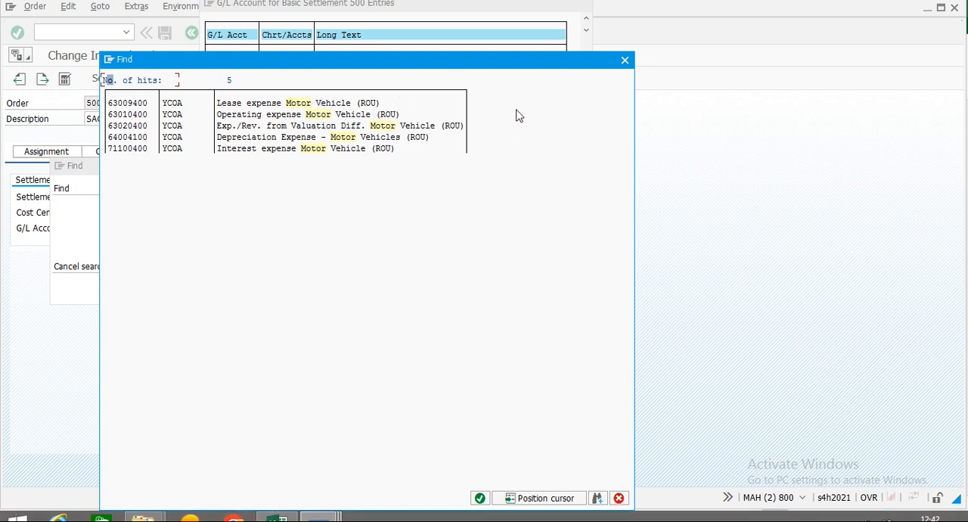
{"action": "left_click", "coordinate": [625, 59]}
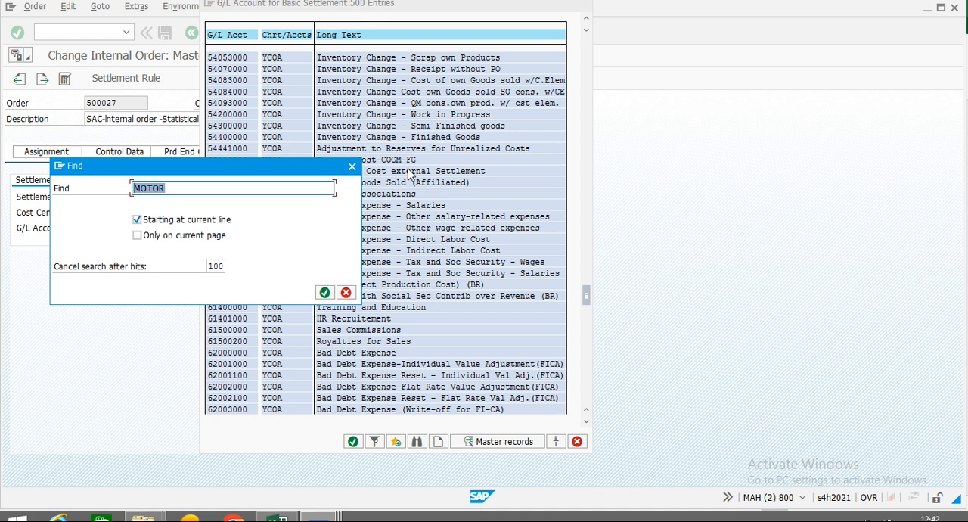
{"action": "left_click", "coordinate": [352, 165]}
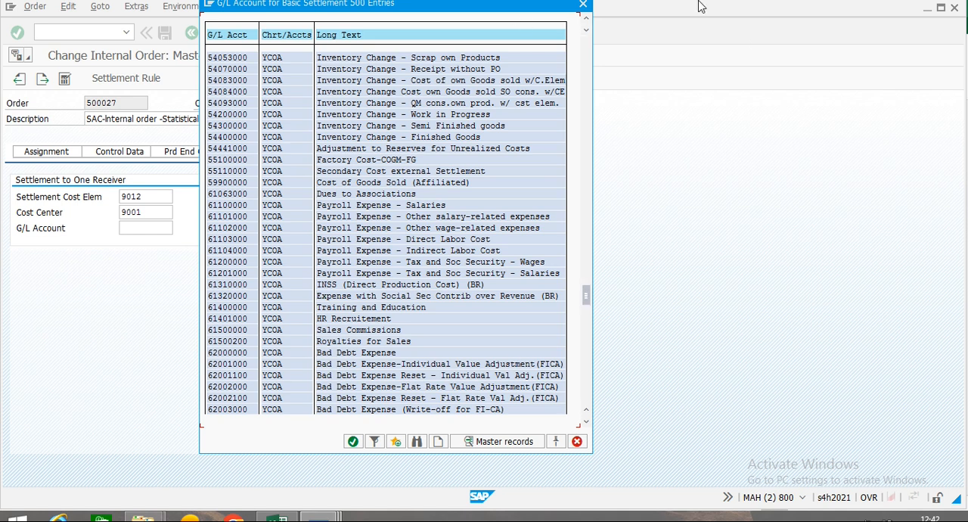
{"action": "left_click", "coordinate": [583, 7]}
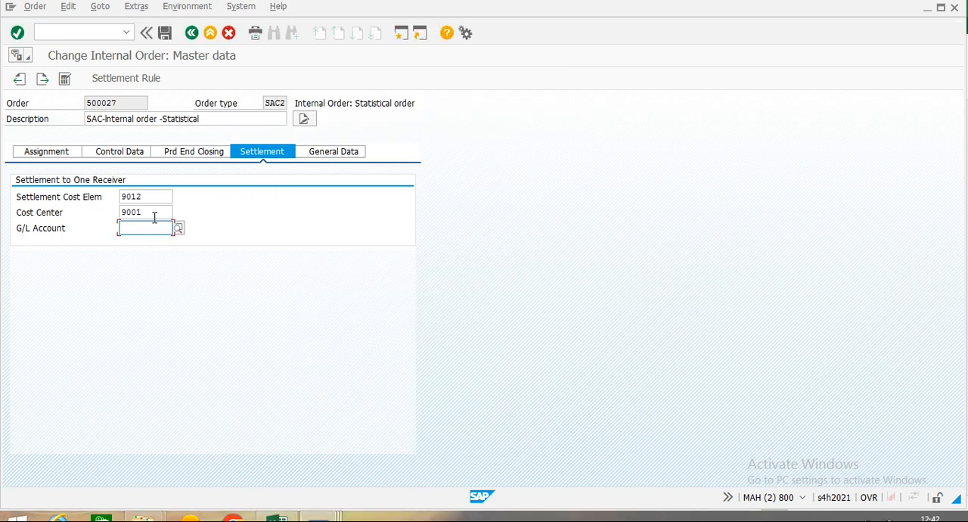
Enter 65301000 as the order's settlement G/L account and try to save the order.
{"action": "type", "text": "65301000"}
{"action": "left_click", "coordinate": [165, 34]}
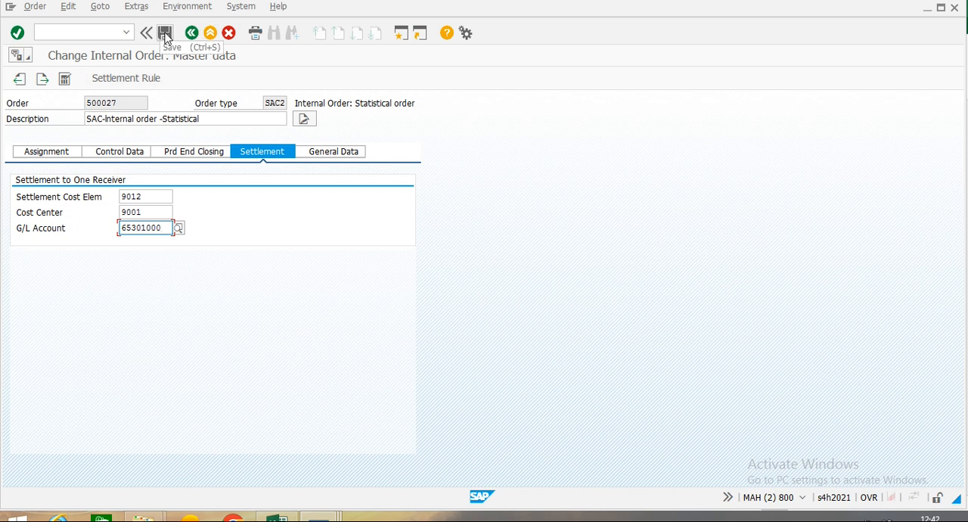
{"action": "left_click", "coordinate": [166, 34]}
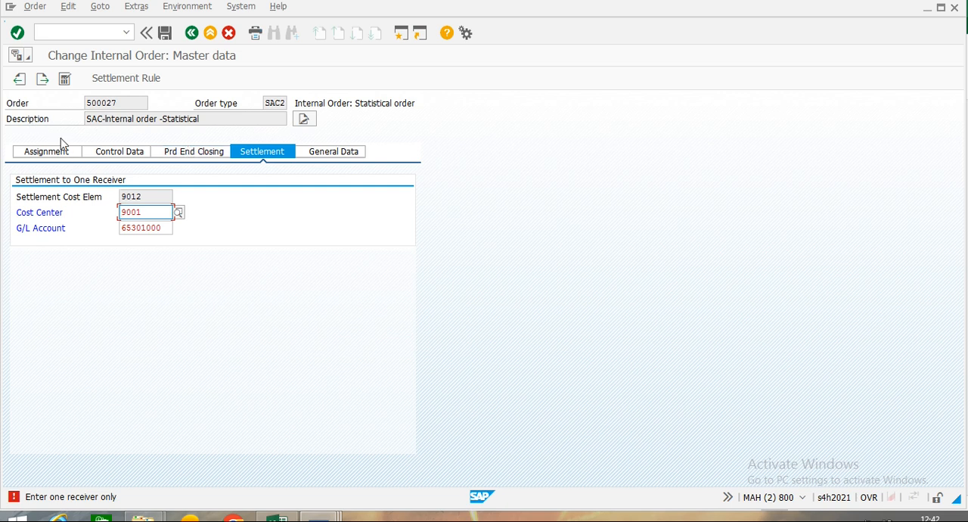
{"action": "left_click", "coordinate": [195, 153]}
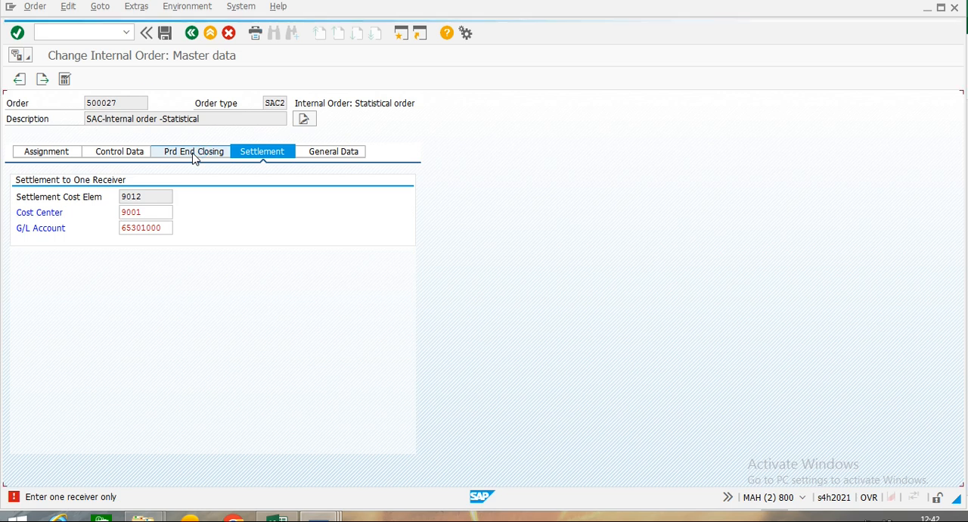
{"action": "left_click", "coordinate": [136, 80]}
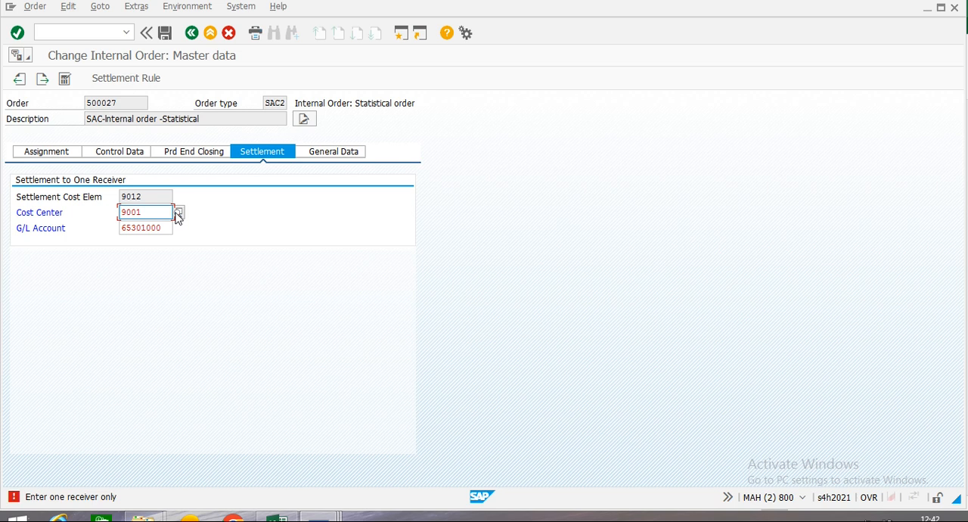
{"action": "left_click", "coordinate": [178, 214]}
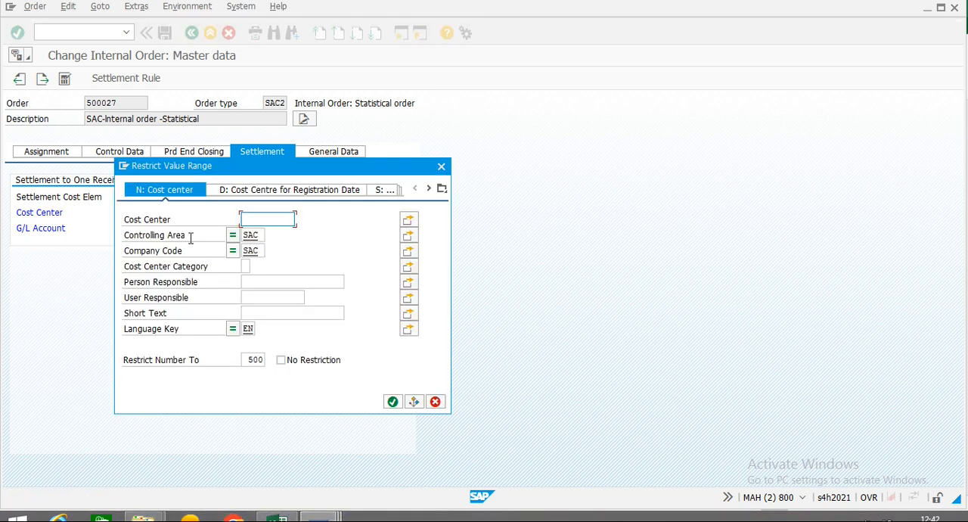
{"action": "left_click", "coordinate": [442, 164]}
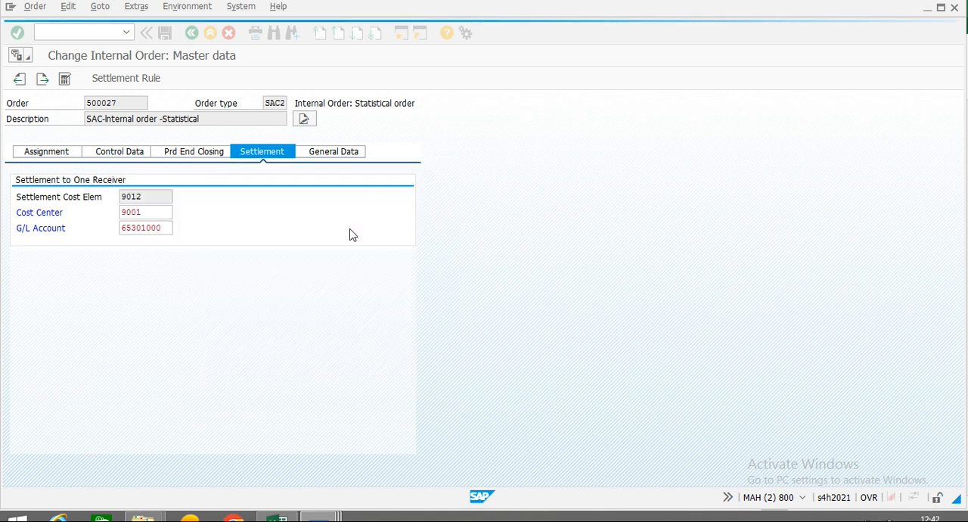
{"action": "key", "text": "Return"}
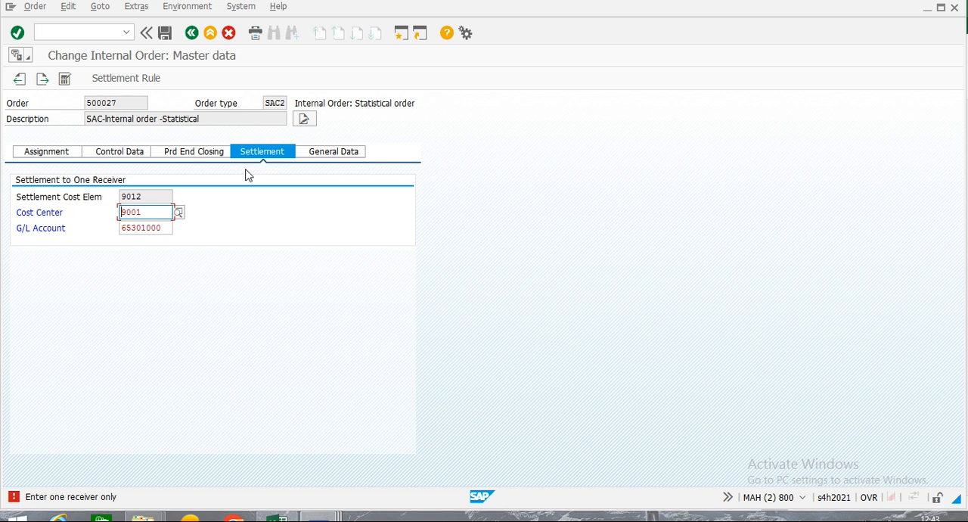
Clear the cost center and G/L account from the order's settlement receiver data.
{"action": "left_click_drag", "start_coordinate": [166, 216], "coordinate": [93, 215]}
{"action": "key", "text": "Delete"}
{"action": "key", "text": "Tab"}
{"action": "key", "text": "Delete"}
{"action": "key", "text": "Delete"}
{"action": "key", "text": "Delete"}
{"action": "key", "text": "Delete"}
{"action": "key", "text": "Delete"}
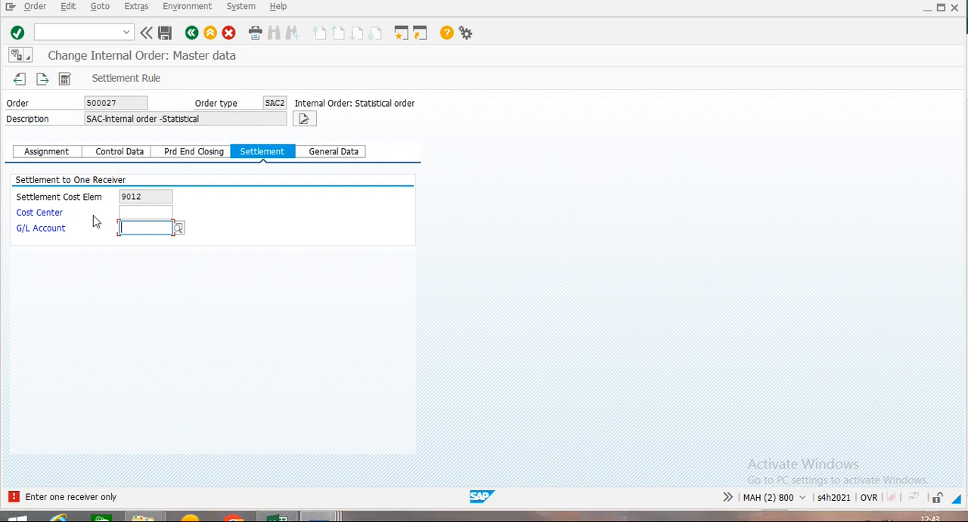
Check the order's period-end closing and control data, try to save the order, and dismiss the message list.
{"action": "left_click", "coordinate": [201, 154]}
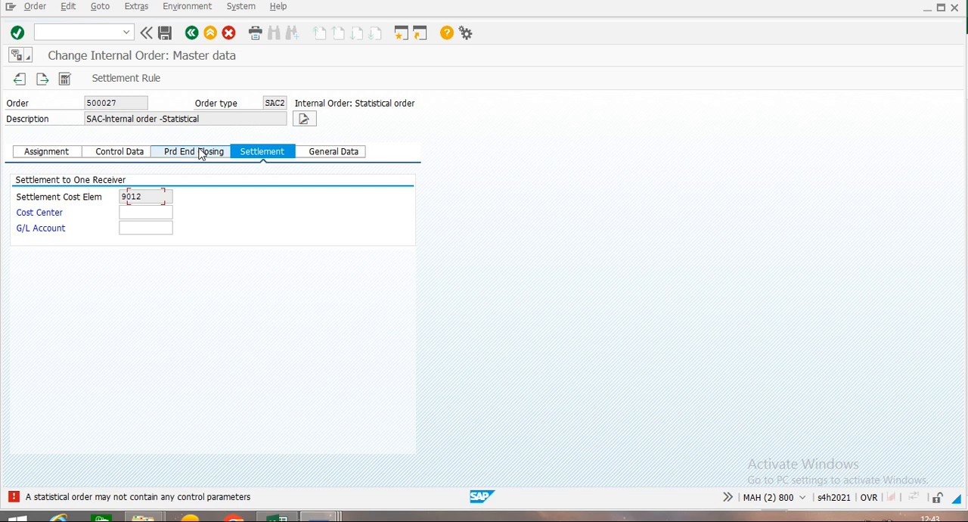
{"action": "left_click", "coordinate": [201, 154]}
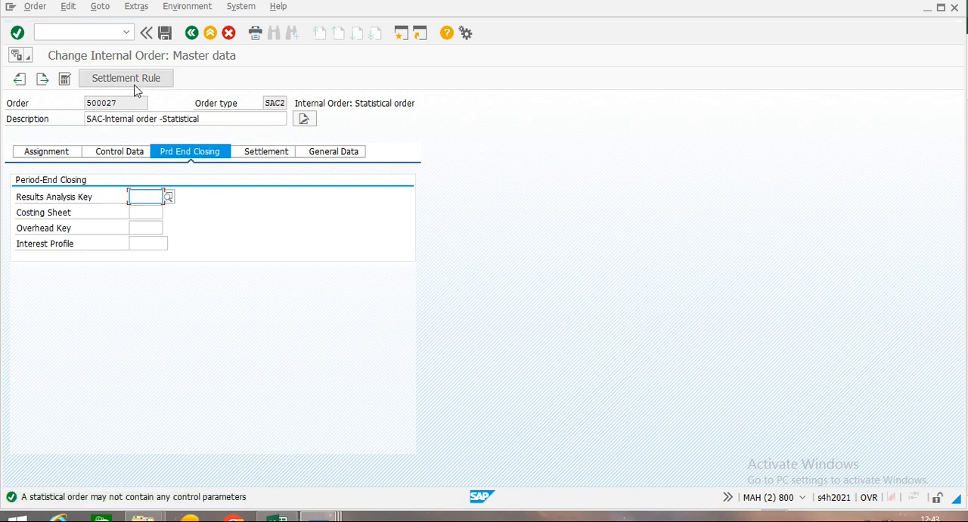
{"action": "left_click", "coordinate": [118, 153]}
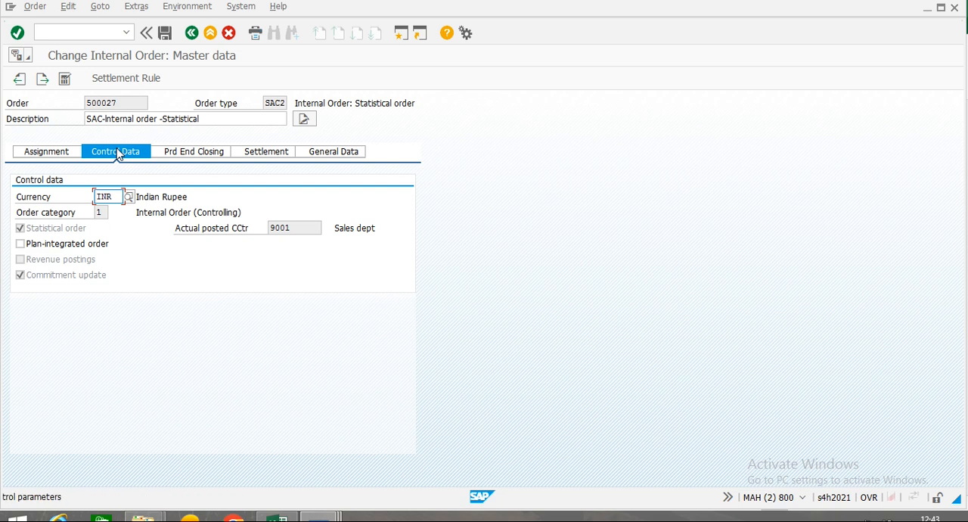
{"action": "left_click", "coordinate": [168, 34]}
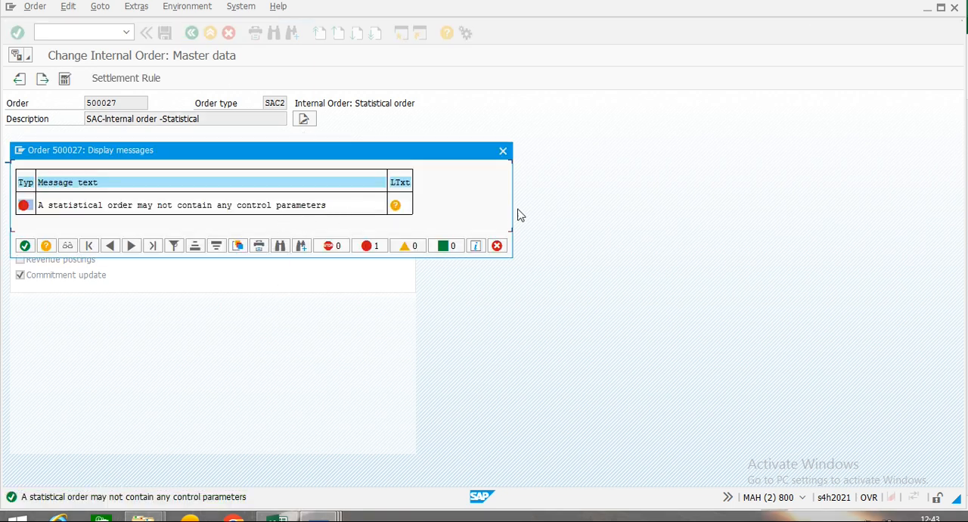
{"action": "left_click", "coordinate": [503, 152]}
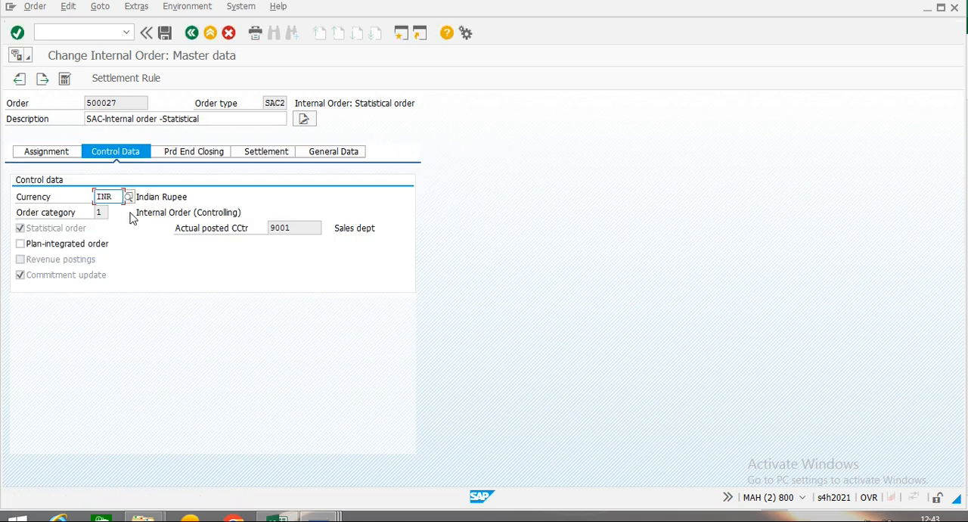
Clear the settlement cost element and leave the order change without saving, returning to SAP Easy Access.
{"action": "left_click", "coordinate": [218, 153]}
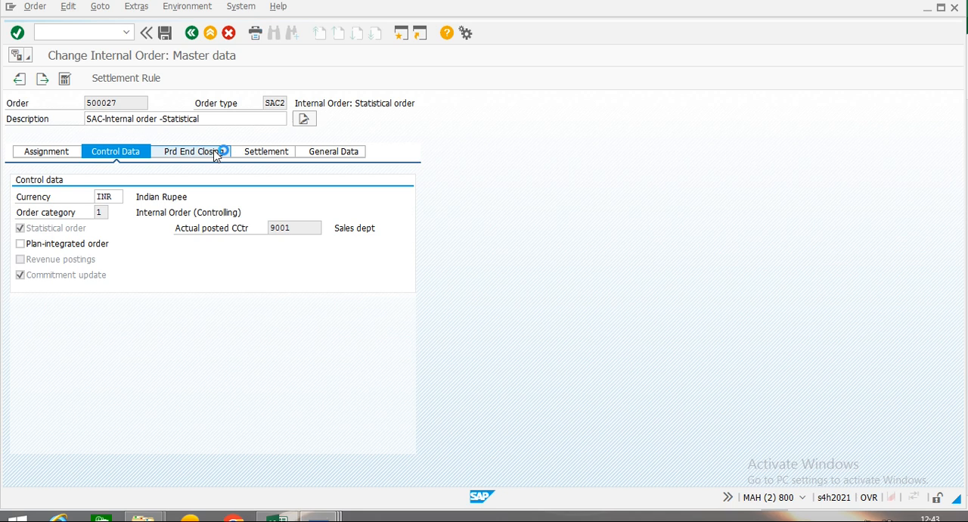
{"action": "left_click", "coordinate": [265, 152]}
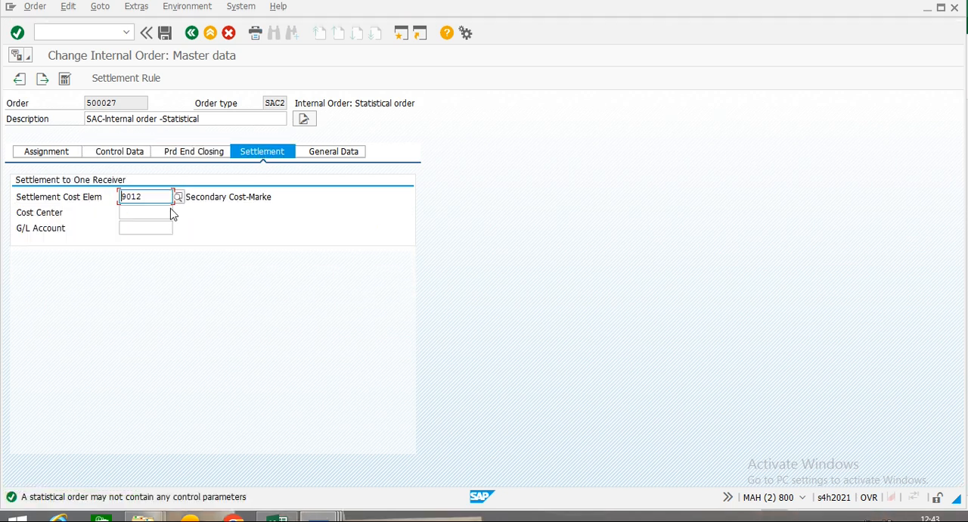
{"action": "left_click_drag", "start_coordinate": [162, 197], "coordinate": [24, 197]}
{"action": "key", "text": "Delete"}
{"action": "left_click", "coordinate": [210, 33]}
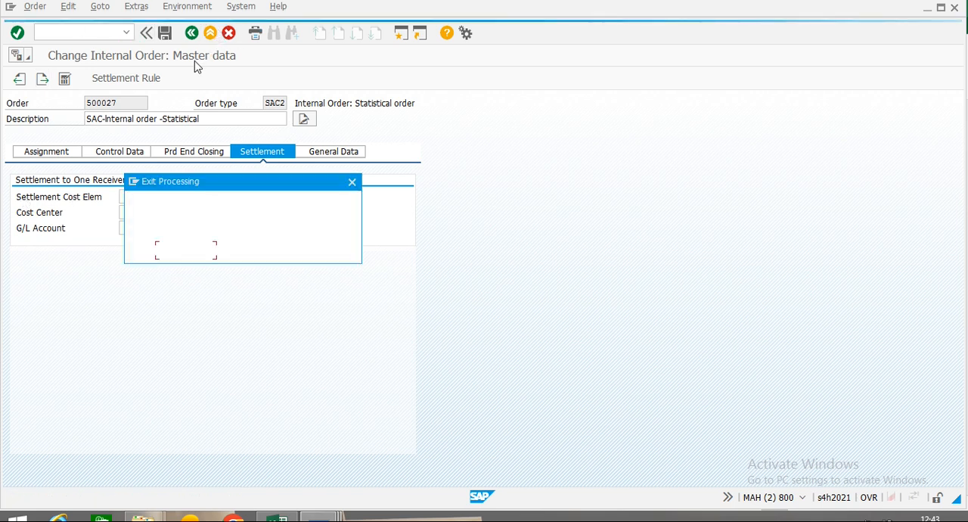
{"action": "left_click", "coordinate": [251, 257]}
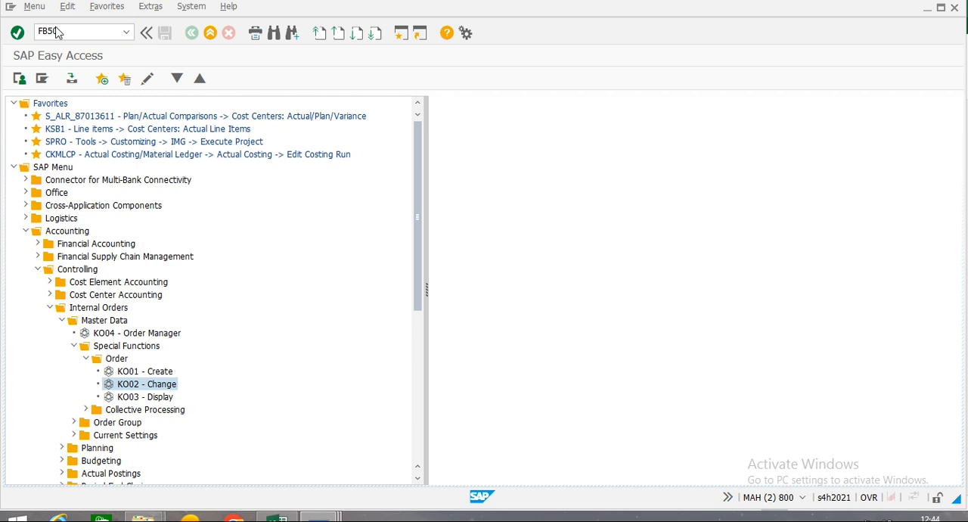
Start a G/L account document with FB50, using document date 05.03.2023 and header text MARKETING EXP.
{"action": "key", "text": "Return"}
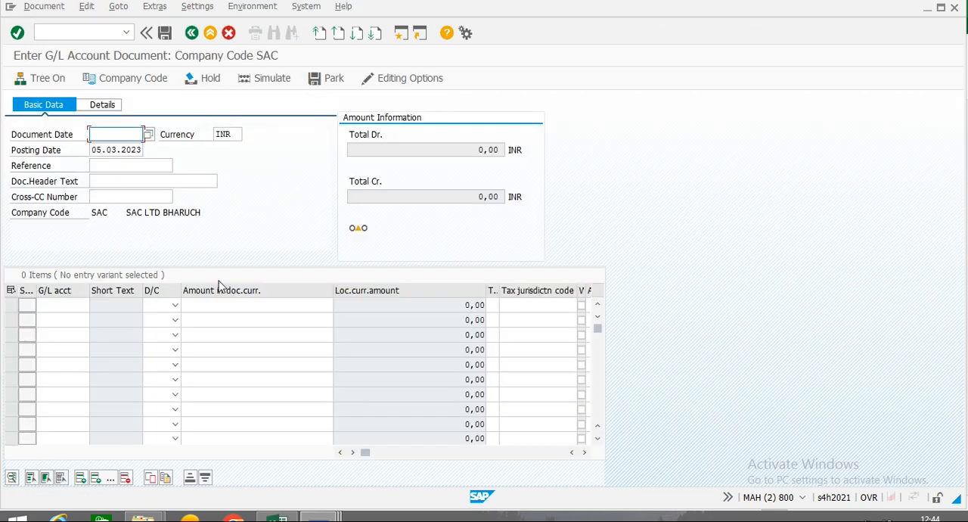
{"action": "type", "text": "05"}
{"action": "key", "text": "Down"}
{"action": "key", "text": "Return"}
{"action": "key", "text": "Down"}
{"action": "key", "text": "Down"}
{"action": "key", "text": "Down"}
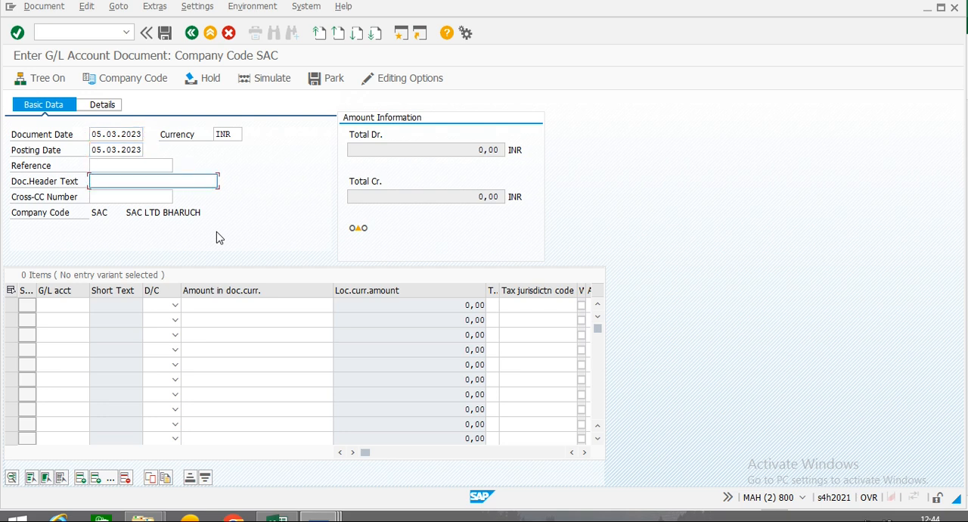
{"action": "type", "text": "MA"}
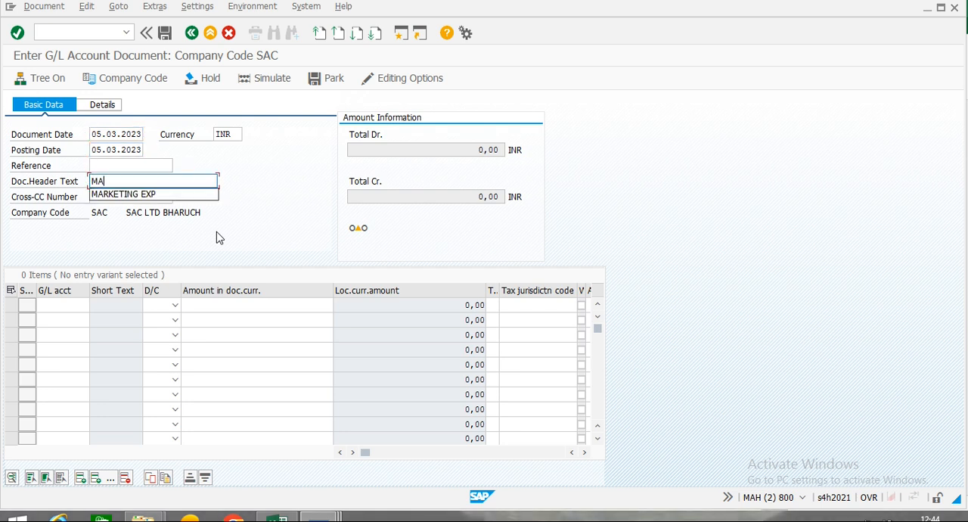
{"action": "left_click", "coordinate": [143, 194]}
Enter the first line item as a debit of 6000 to the Marketing Expenses G/L account.
{"action": "left_click", "coordinate": [46, 304]}
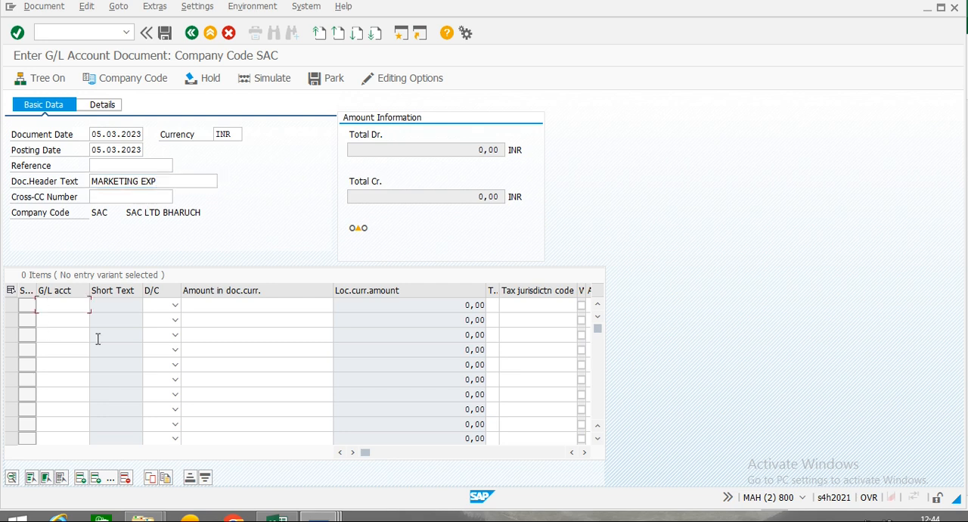
{"action": "type", "text": "65301000"}
{"action": "key", "text": "Tab"}
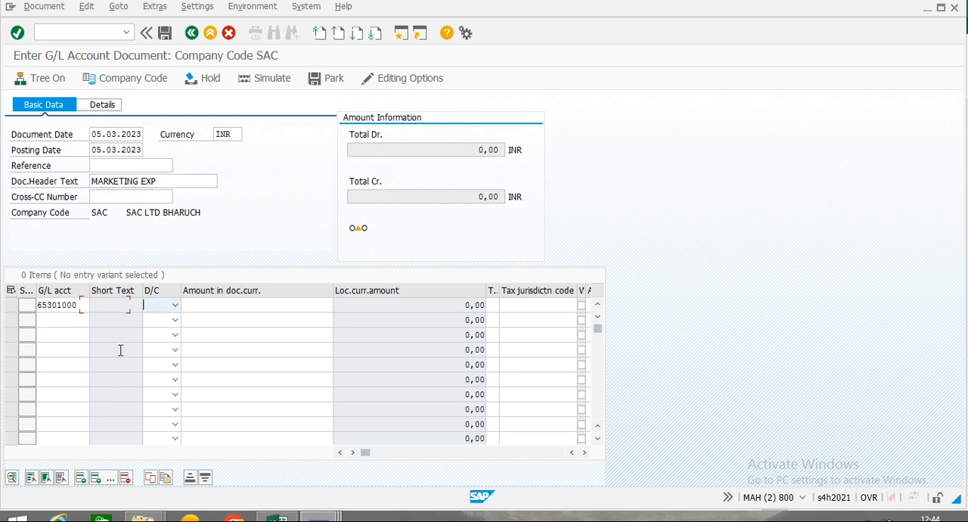
{"action": "key", "text": "Tab"}
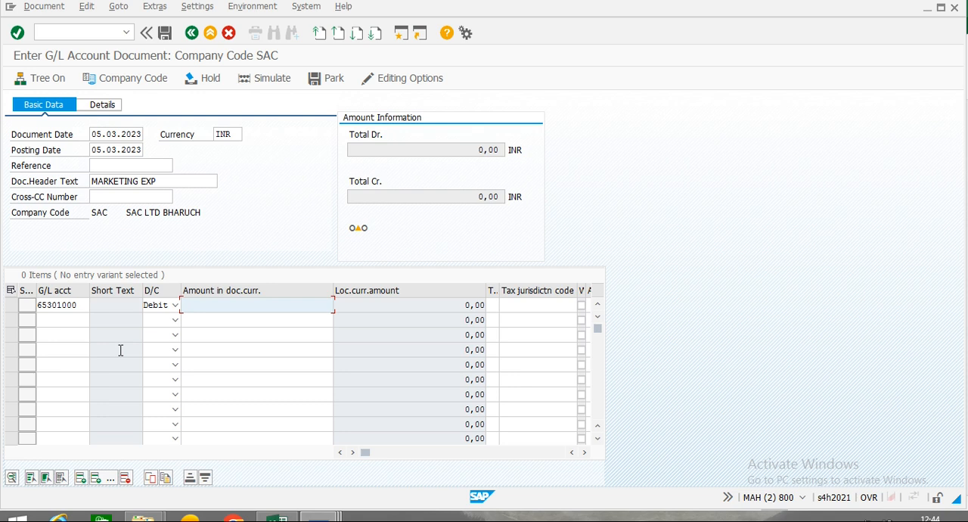
{"action": "type", "text": "6000"}
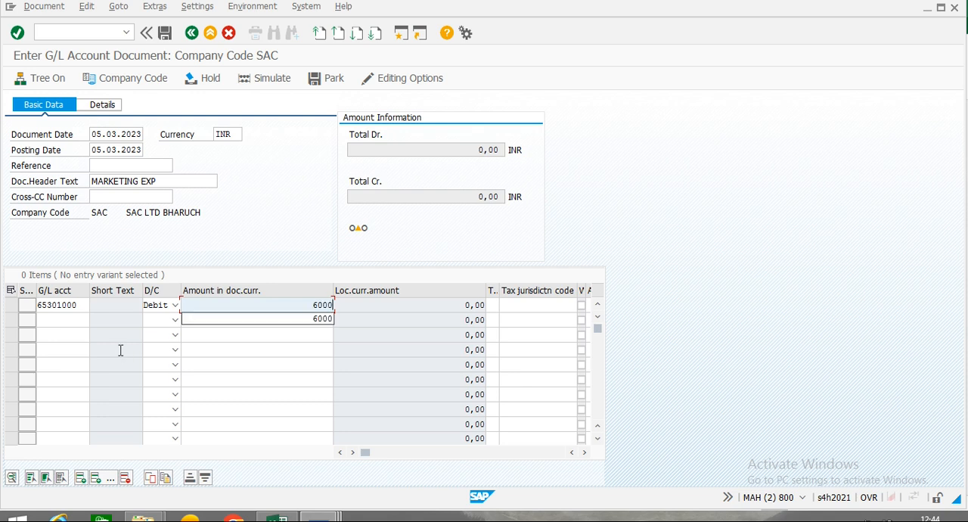
{"action": "left_click", "coordinate": [317, 318]}
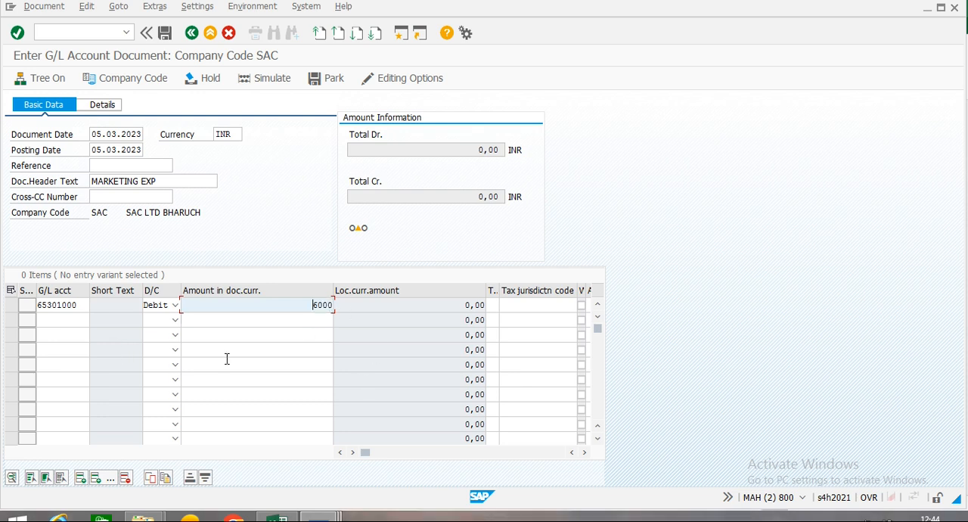
Enter the second line item as a credit of 6000 to the G/L account Bank 1 - Supplier Financing Out.
{"action": "left_click", "coordinate": [41, 318]}
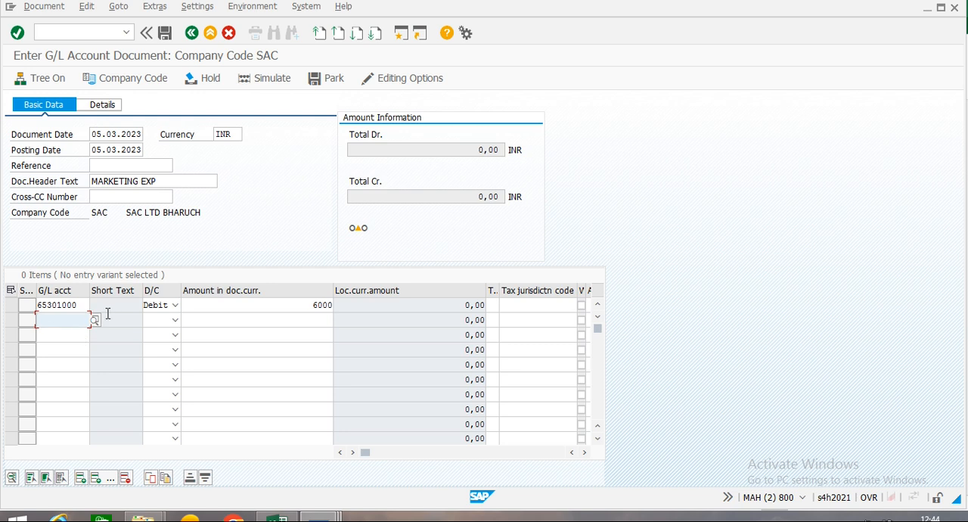
{"action": "left_click", "coordinate": [94, 321]}
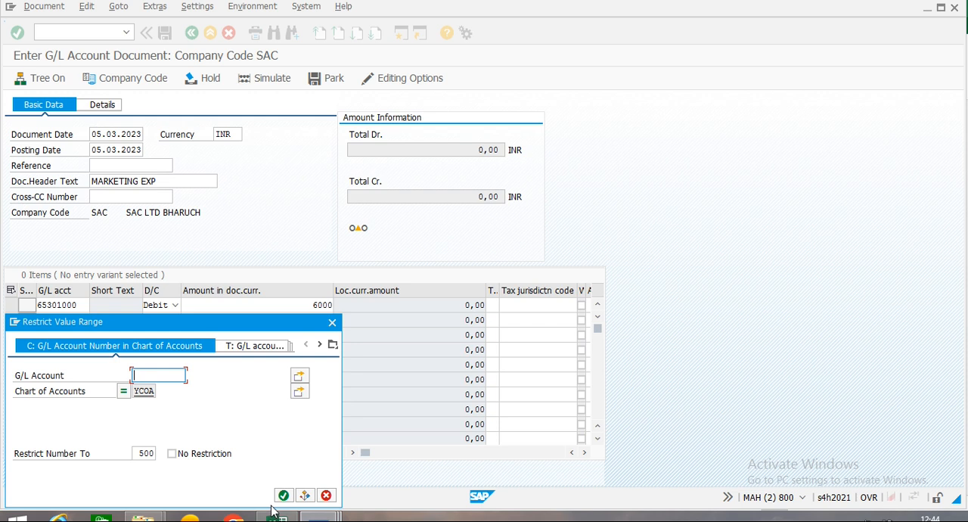
{"action": "left_click", "coordinate": [284, 496]}
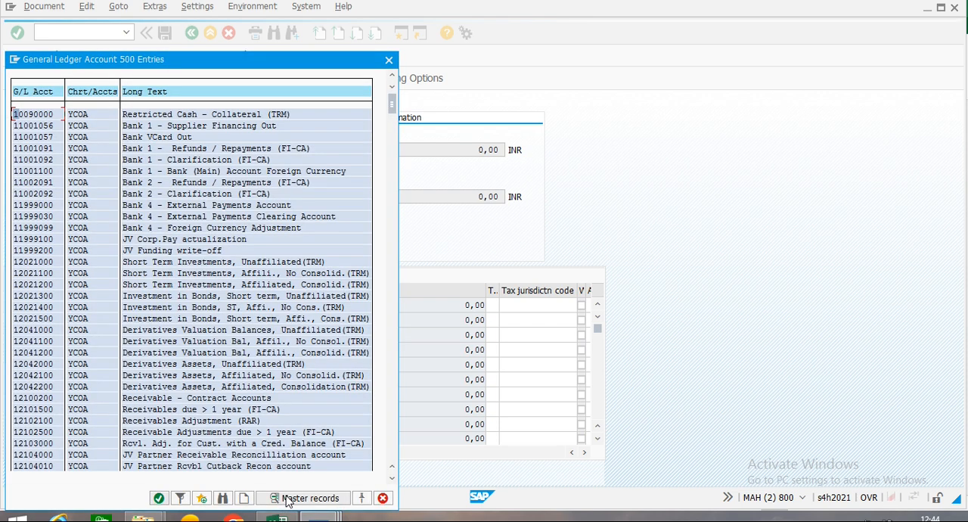
{"action": "double_click", "coordinate": [171, 130]}
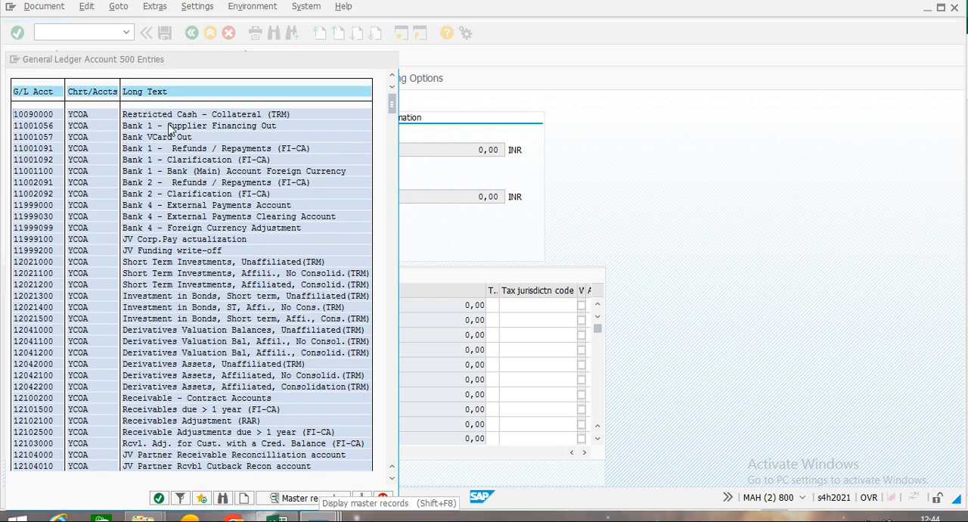
{"action": "key", "text": "Tab"}
{"action": "key", "text": "c"}
{"action": "key", "text": "Tab"}
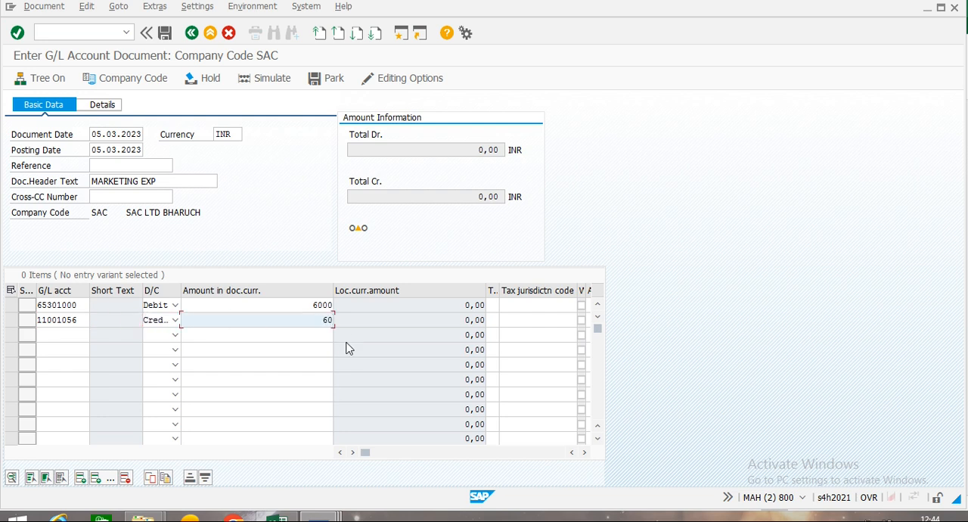
{"action": "type", "text": "6000"}
Set the bank line's value date to 05.03.2023 and validate the line items.
{"action": "key", "text": "Tab"}
{"action": "key", "text": "Tab"}
{"action": "key", "text": "Tab"}
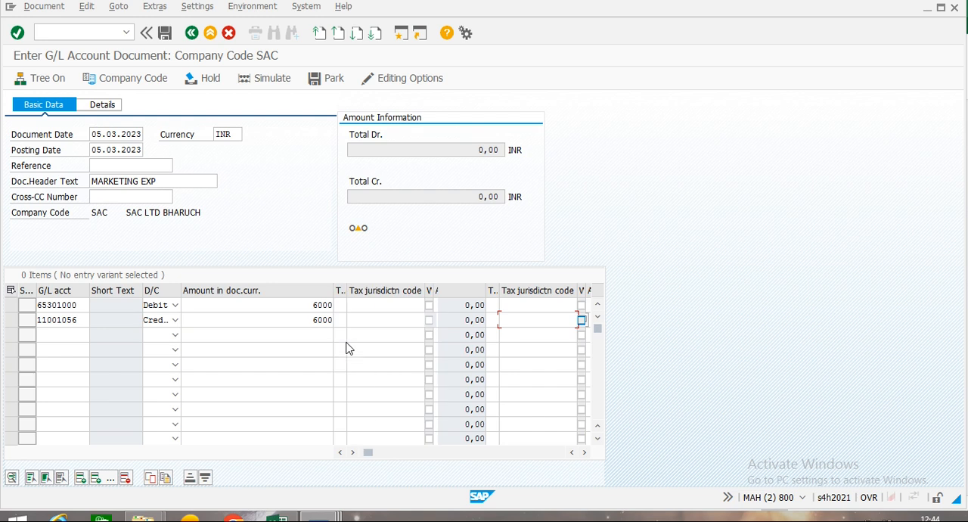
{"action": "key", "text": "Tab"}
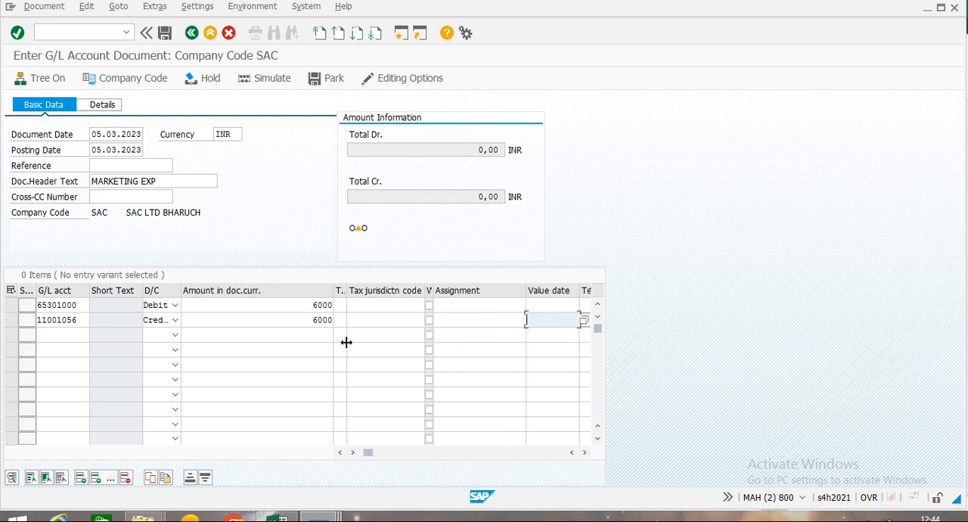
{"action": "type", "text": "3"}
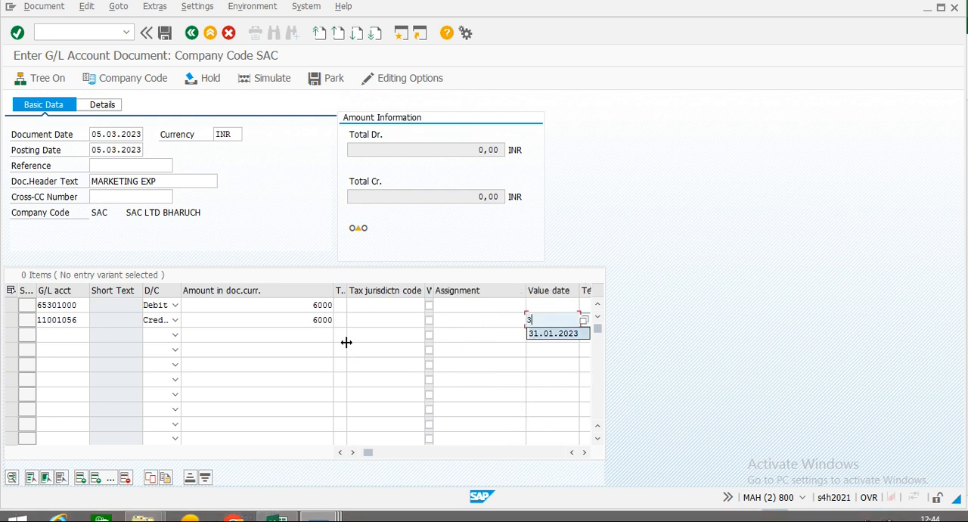
{"action": "key", "text": "BackSpace"}
{"action": "type", "text": "0"}
{"action": "key", "text": "Down"}
{"action": "key", "text": "Tab"}
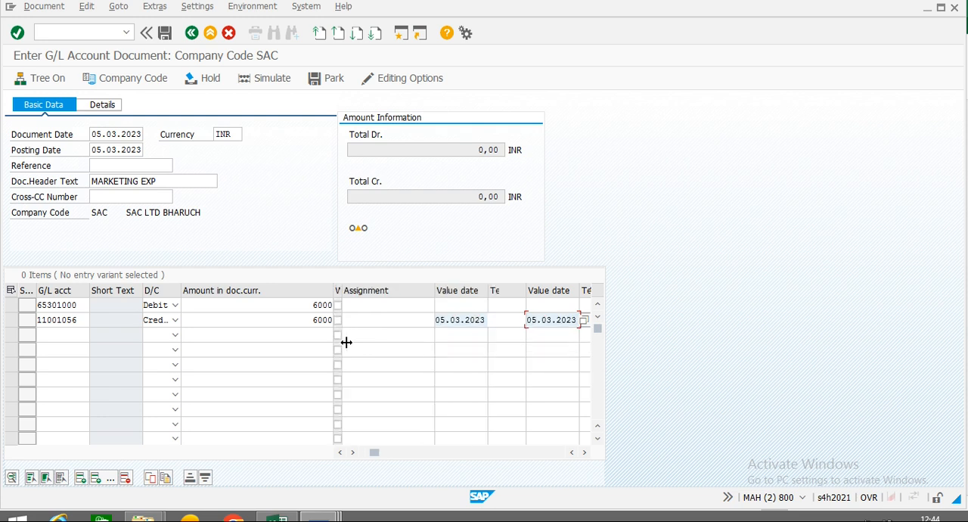
{"action": "key", "text": "Return"}
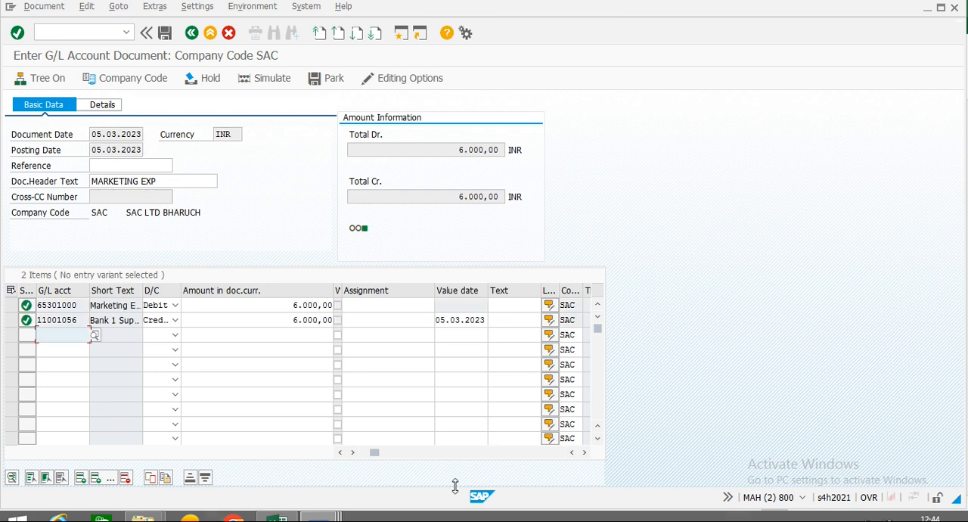
Assign the Marketing Expenses line to the statistical internal order, replacing the prefilled order.
{"action": "left_click", "coordinate": [584, 453]}
{"action": "left_click", "coordinate": [585, 453]}
{"action": "left_click", "coordinate": [584, 454]}
{"action": "left_click", "coordinate": [585, 453]}
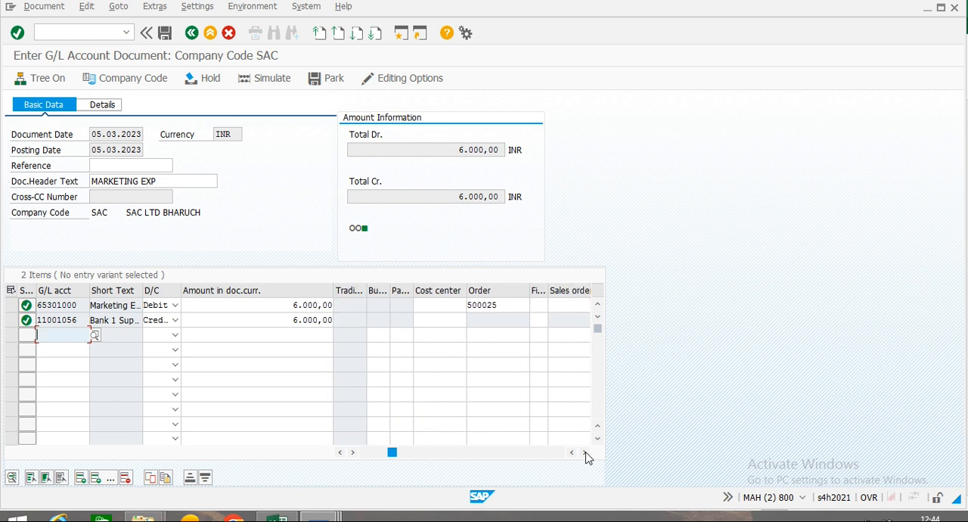
{"action": "left_click_drag", "start_coordinate": [506, 305], "coordinate": [401, 305]}
{"action": "type", "text": "5"}
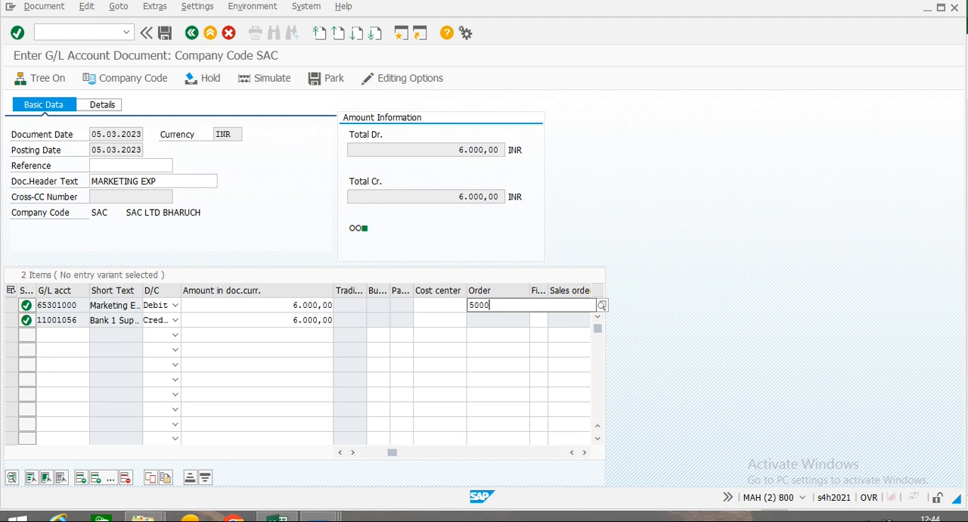
{"action": "key", "text": "Down"}
{"action": "key", "text": "Return"}
{"action": "key", "text": "Return"}
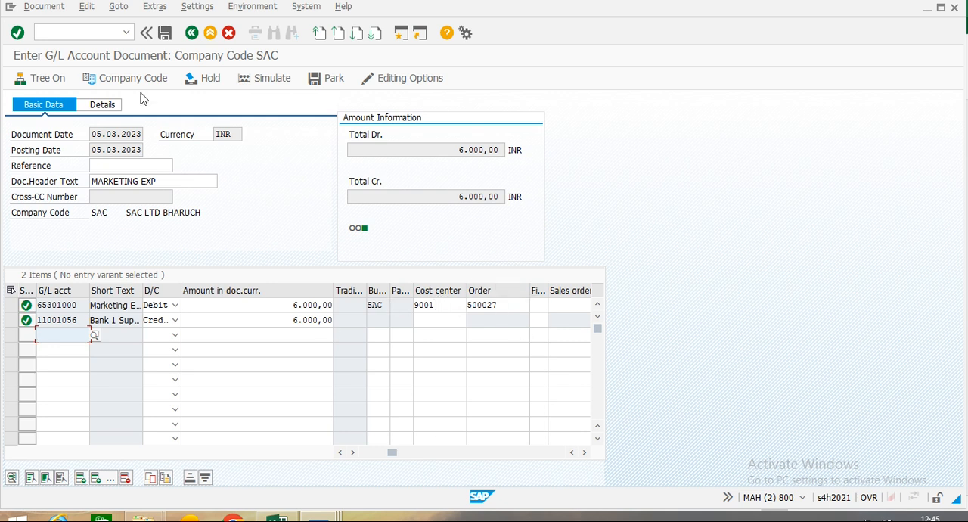
Simulate and post the G/L document, and exit document entry to SAP Easy Access.
{"action": "left_click", "coordinate": [264, 80]}
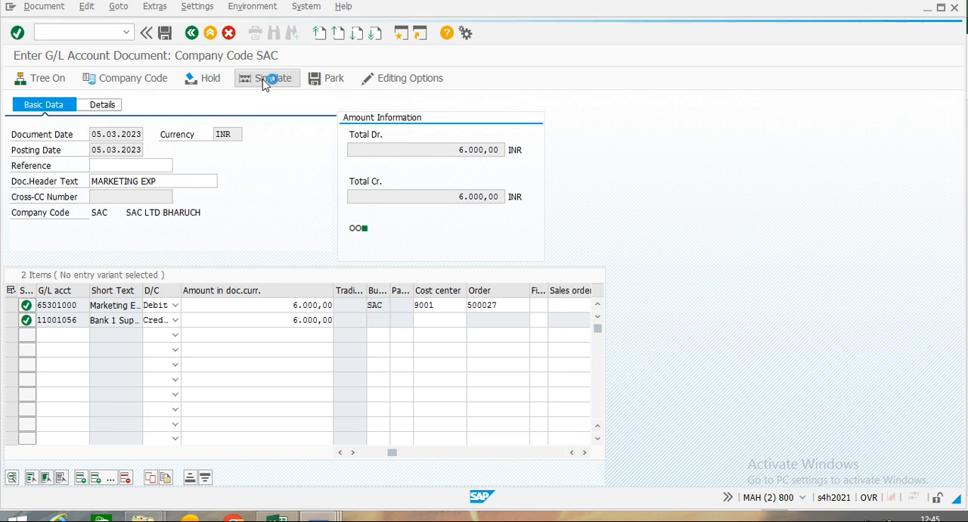
{"action": "left_click", "coordinate": [165, 34]}
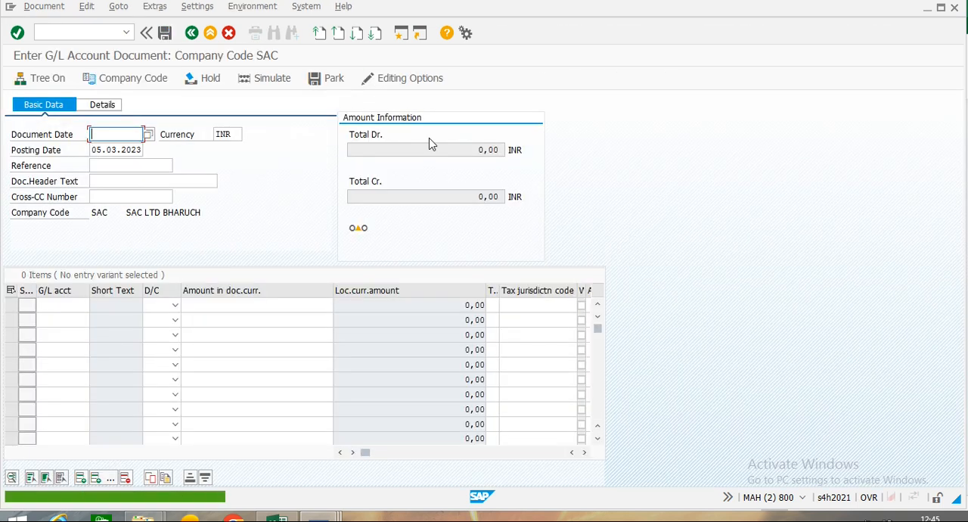
{"action": "left_click", "coordinate": [211, 33]}
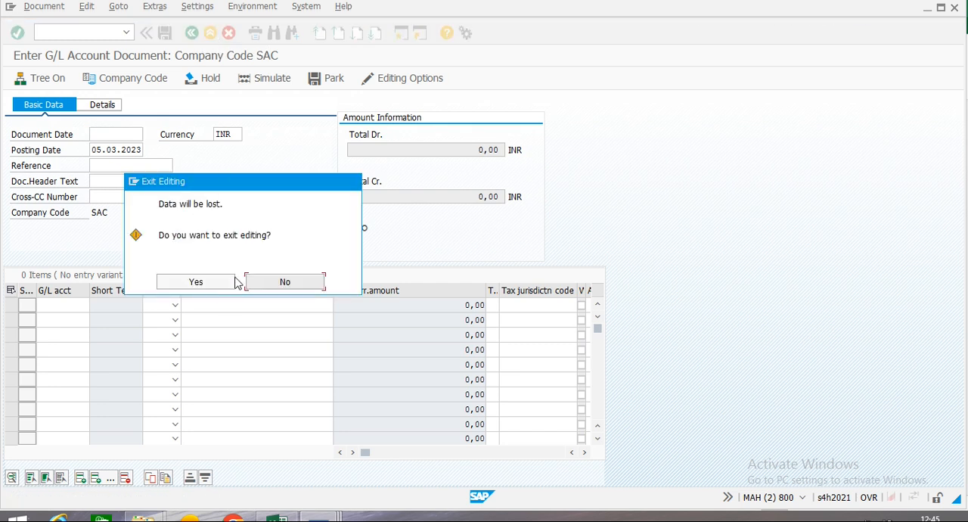
{"action": "left_click", "coordinate": [216, 280]}
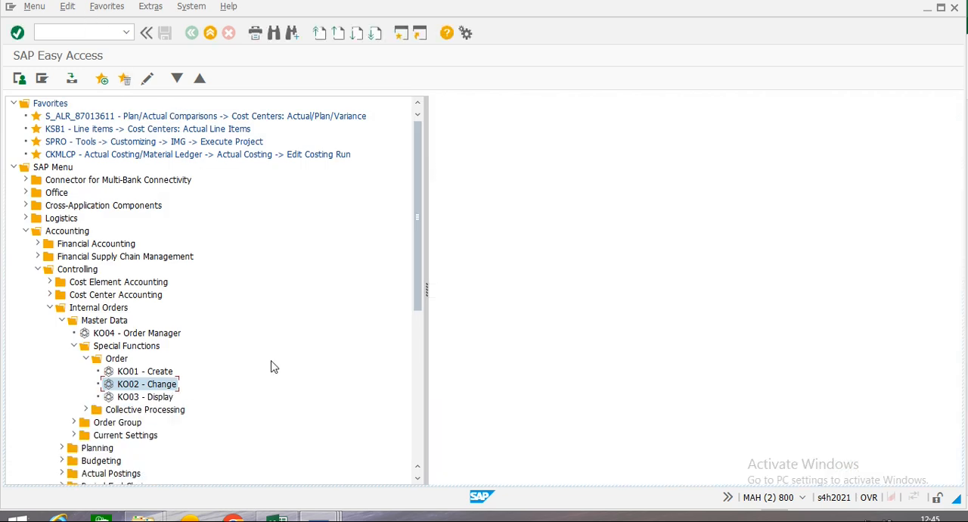
Switch to the Excel notes, review the settlement and report topics, and copy KOB1N from the New Actual line items row.
{"action": "left_click", "coordinate": [277, 517]}
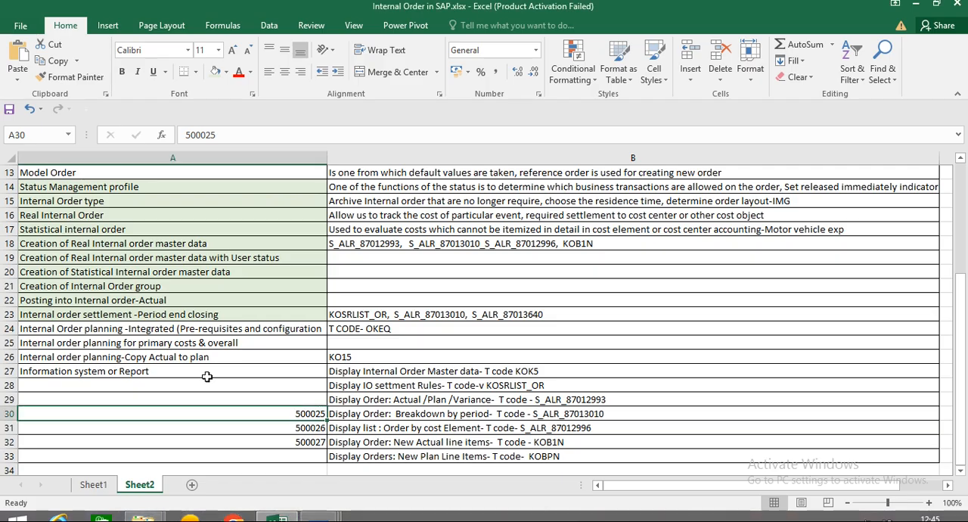
{"action": "left_click", "coordinate": [61, 314]}
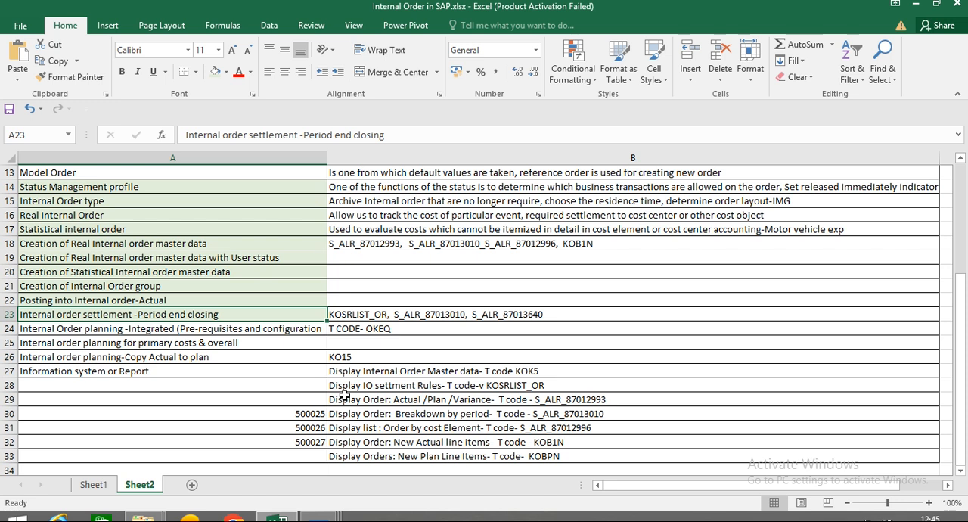
{"action": "key", "text": "alt+Tab"}
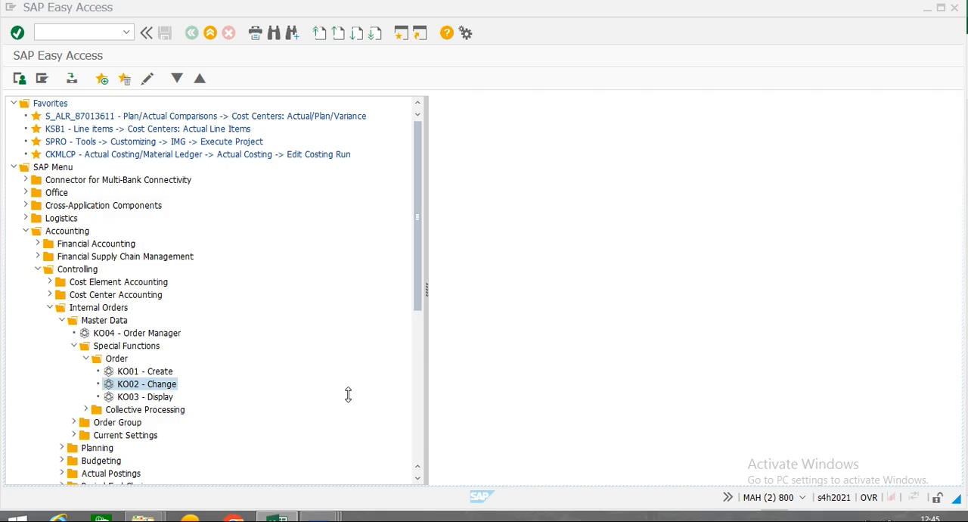
{"action": "key", "text": "alt+Tab"}
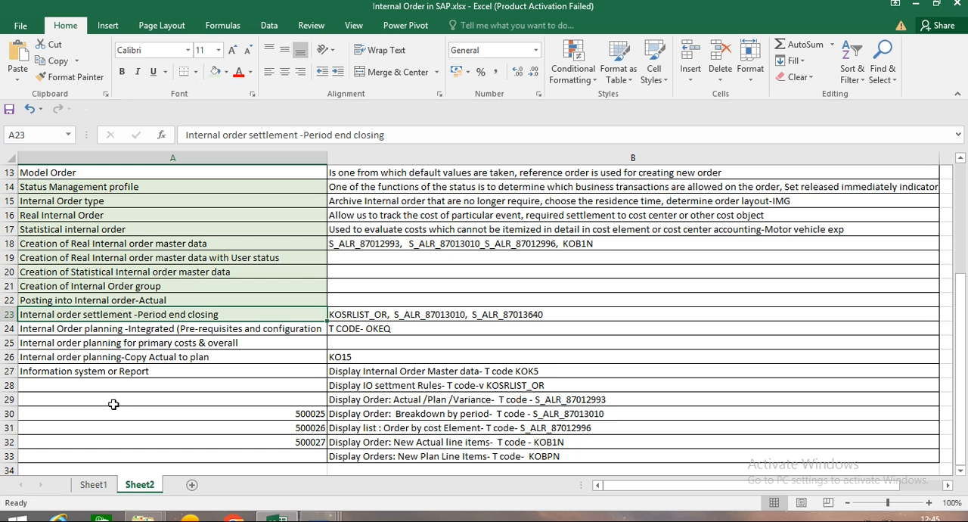
{"action": "left_click", "coordinate": [381, 407]}
{"action": "left_click", "coordinate": [552, 398]}
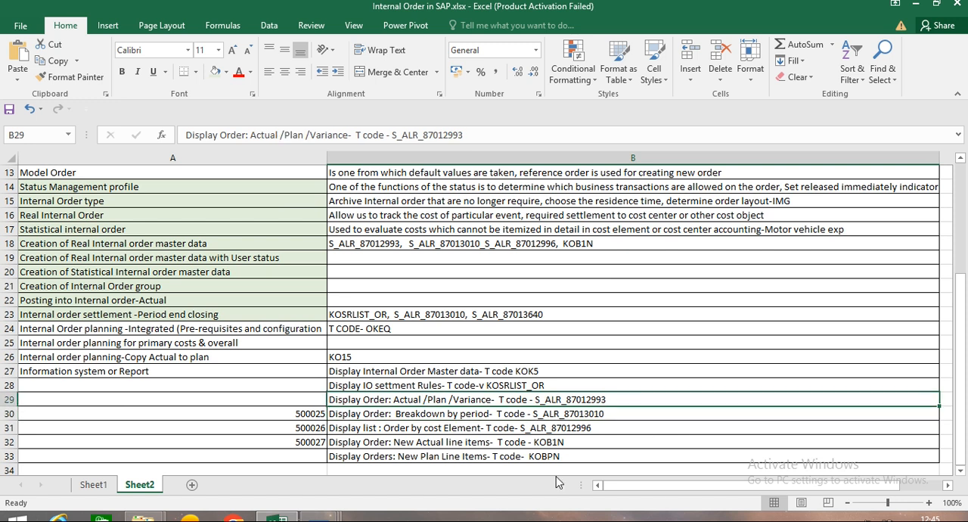
{"action": "left_click", "coordinate": [381, 441]}
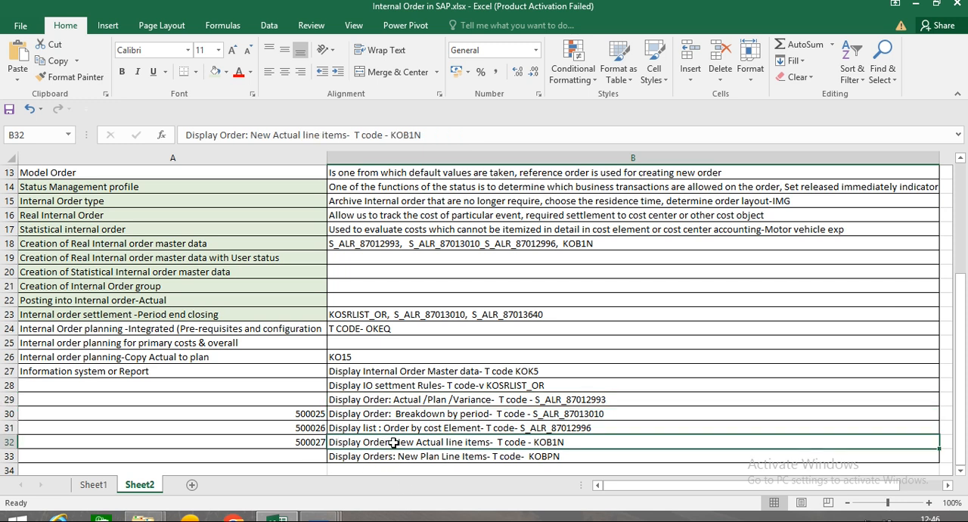
{"action": "double_click", "coordinate": [392, 134]}
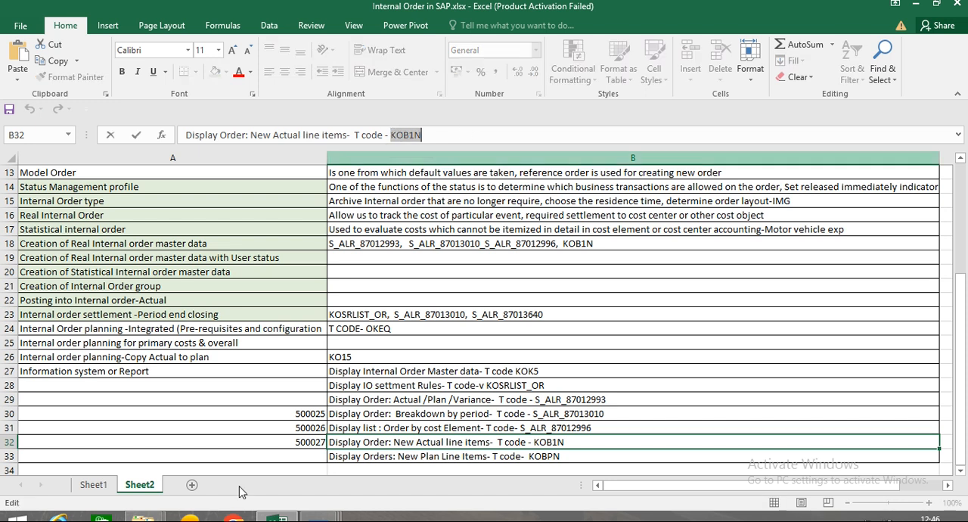
Switch back to SAP and start transaction KOB1N to display actual cost line items for orders.
{"action": "left_click", "coordinate": [320, 518]}
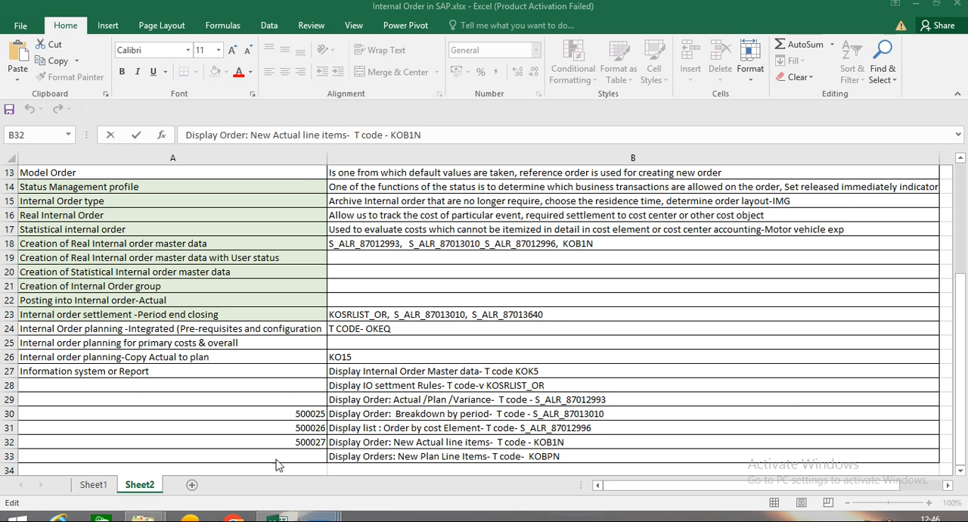
{"action": "mouse_move", "coordinate": [319, 518]}
{"action": "left_click", "coordinate": [391, 461]}
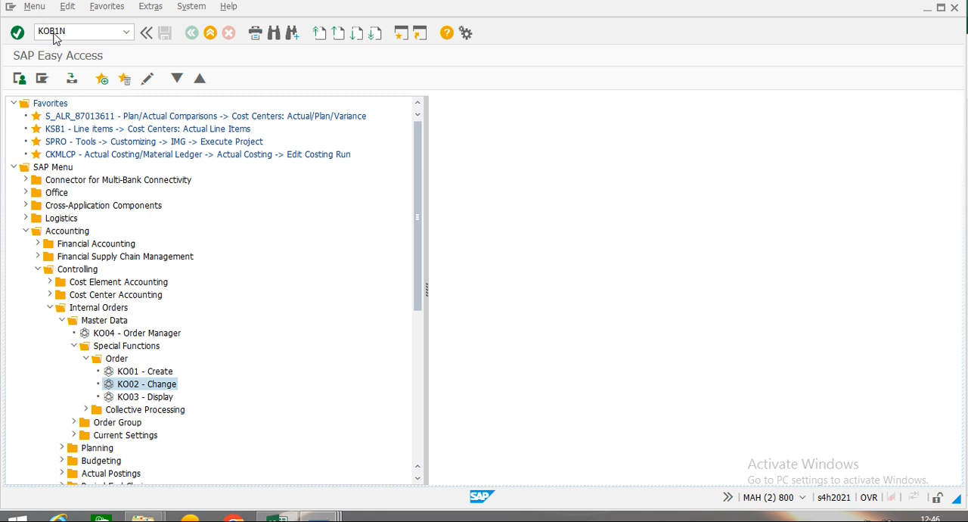
{"action": "key", "text": "Return"}
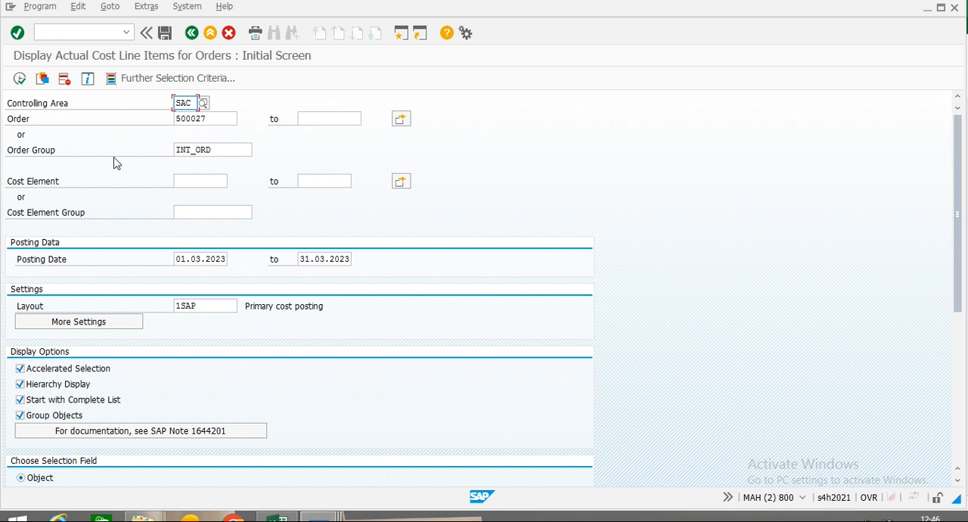
Set the order range from SAC-Internal order to SAC-Internal order -Statistical in the line item selection.
{"action": "left_click", "coordinate": [211, 119]}
{"action": "key", "text": "BackSpace"}
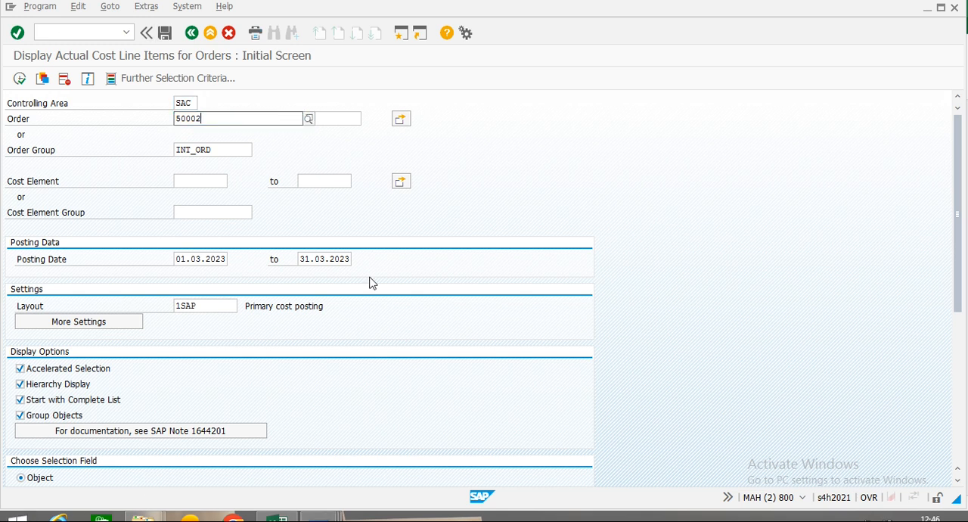
{"action": "type", "text": "7"}
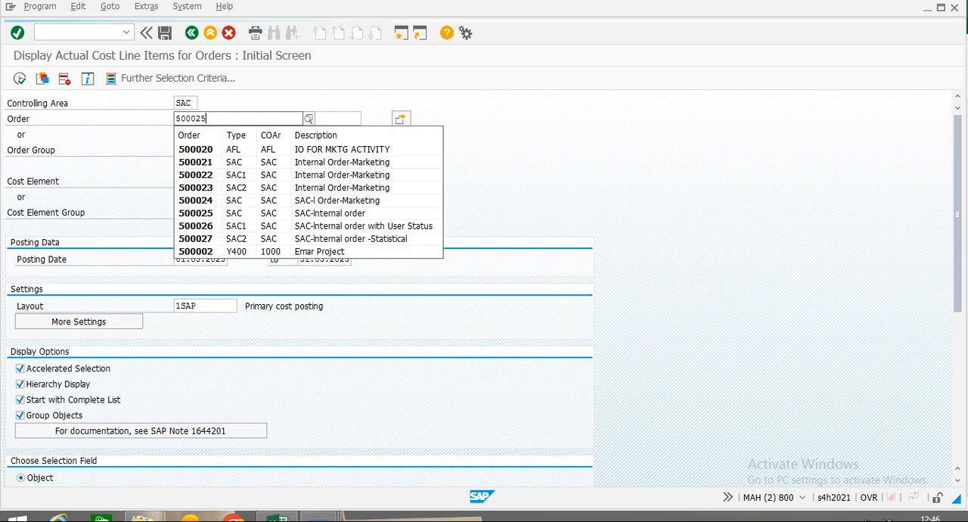
{"action": "key", "text": "Return"}
{"action": "key", "text": "BackSpace"}
{"action": "type", "text": "5"}
{"action": "key", "text": "Tab"}
{"action": "type", "text": "500027"}
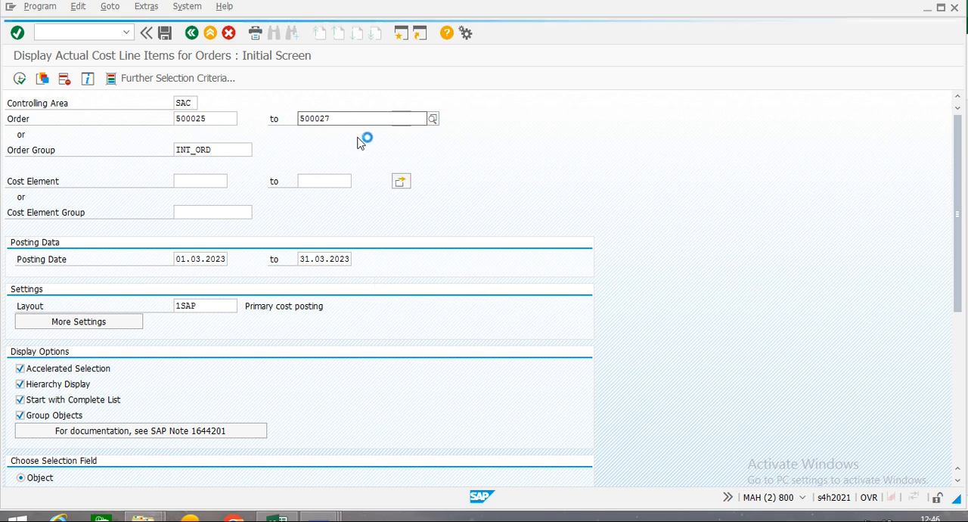
Clear the INT_ORD order group from the selection and run the actual cost line item report for the order range.
{"action": "left_click", "coordinate": [318, 150]}
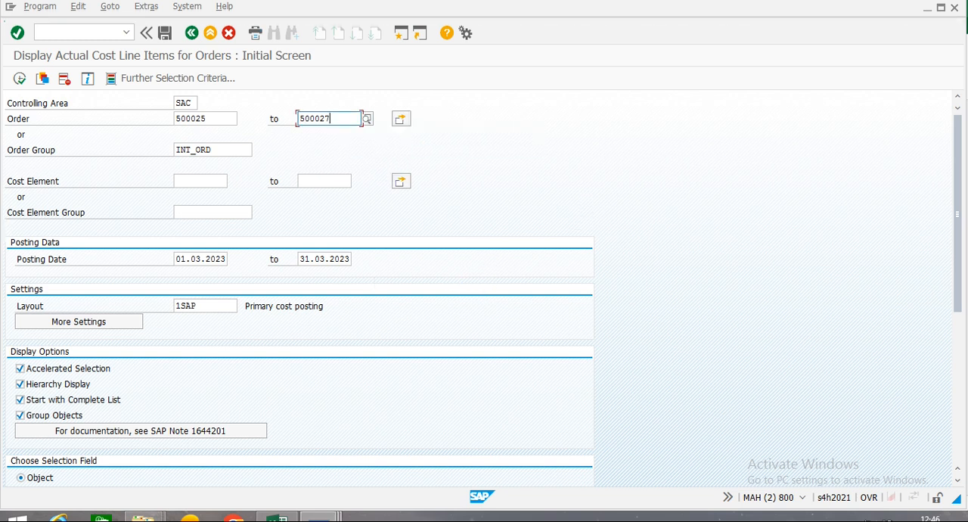
{"action": "left_click", "coordinate": [20, 78]}
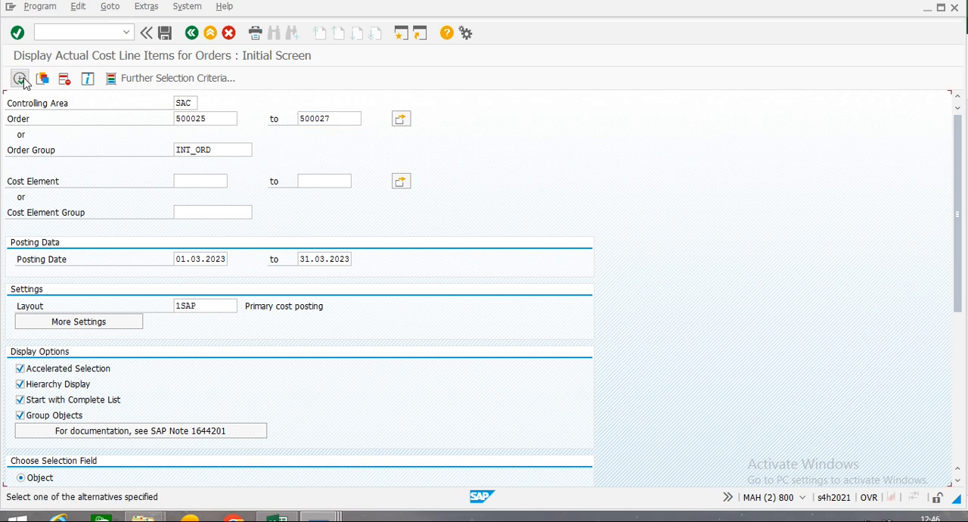
{"action": "left_click", "coordinate": [21, 78]}
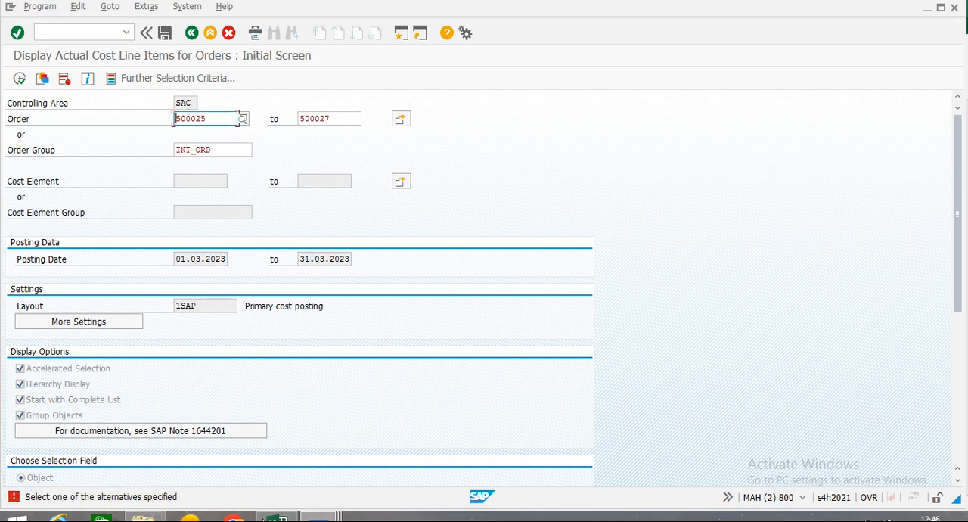
{"action": "left_click_drag", "start_coordinate": [237, 146], "coordinate": [62, 165]}
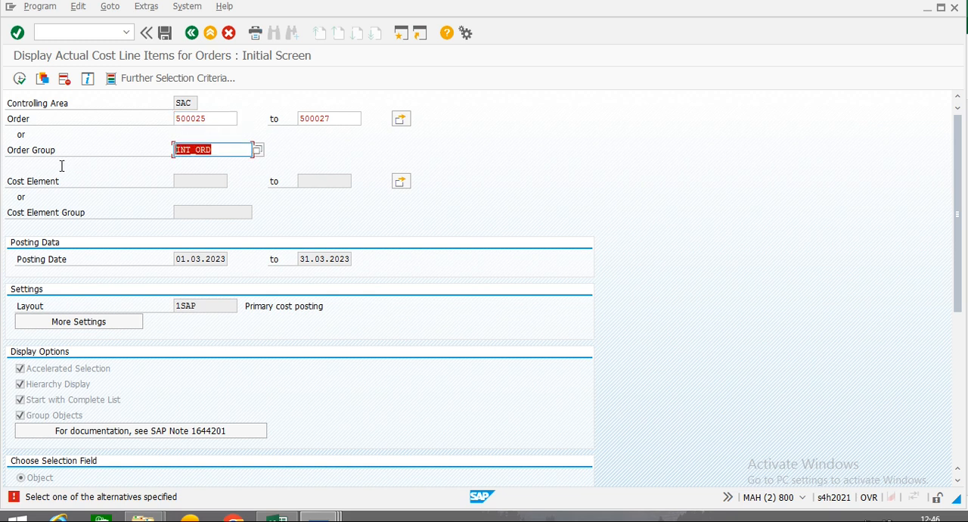
{"action": "key", "text": "Delete"}
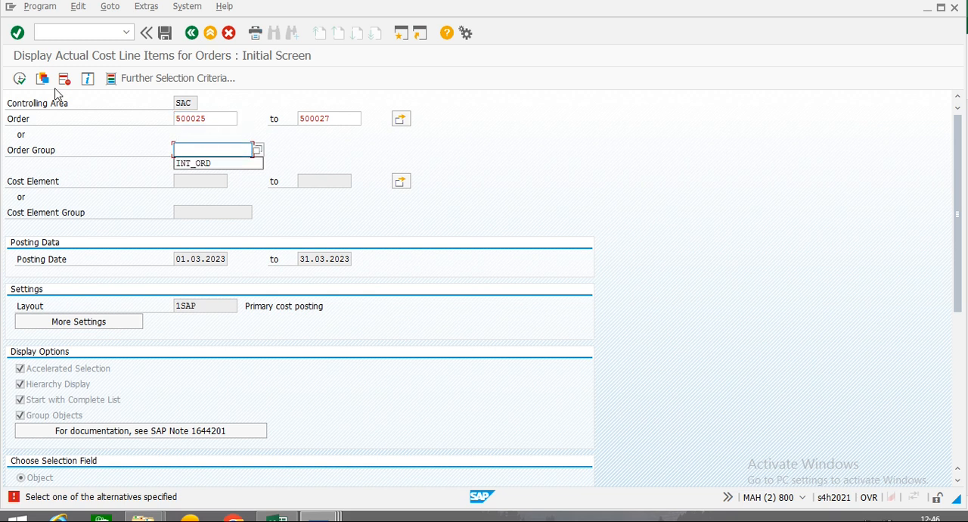
{"action": "left_click", "coordinate": [20, 79]}
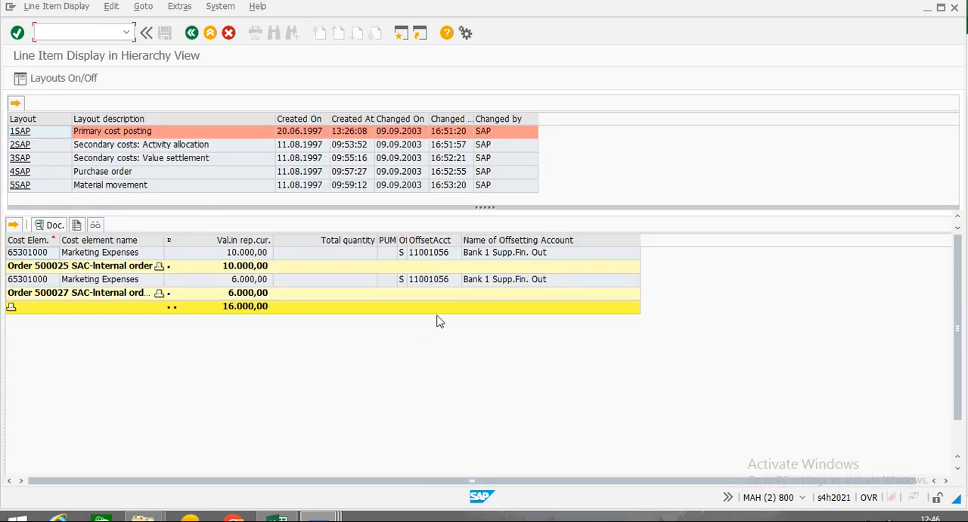
Collapse the line items under the first SAC-Internal order subtotal and leave the report for SAP Easy Access.
{"action": "left_click", "coordinate": [159, 269]}
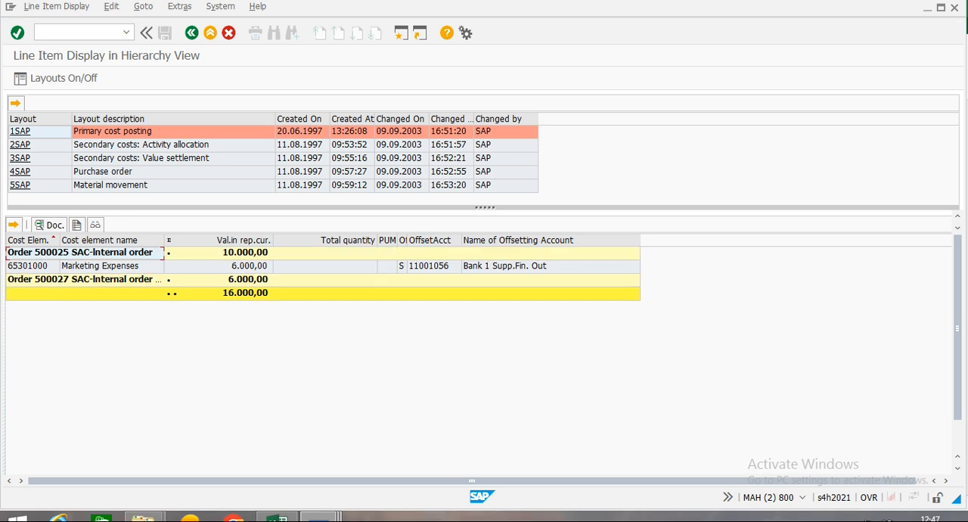
{"action": "left_click", "coordinate": [192, 34]}
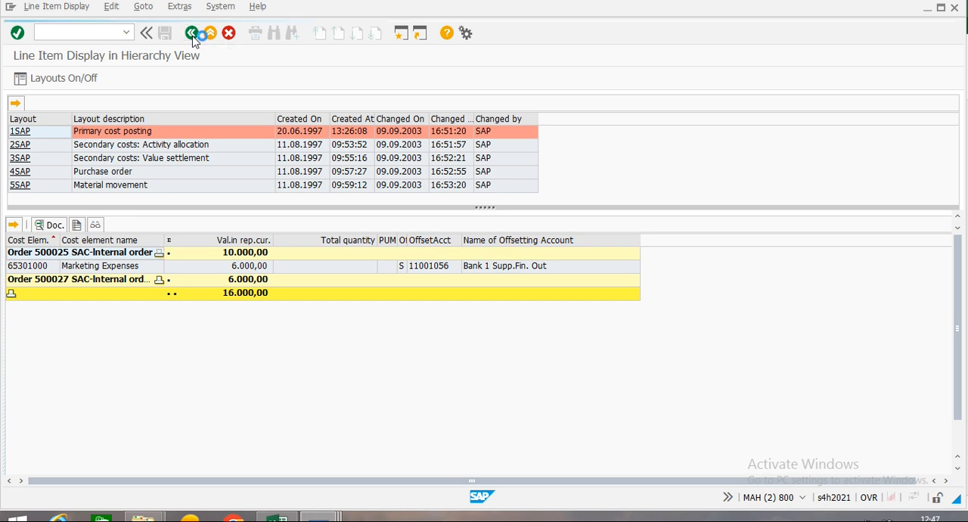
{"action": "left_click", "coordinate": [192, 34]}
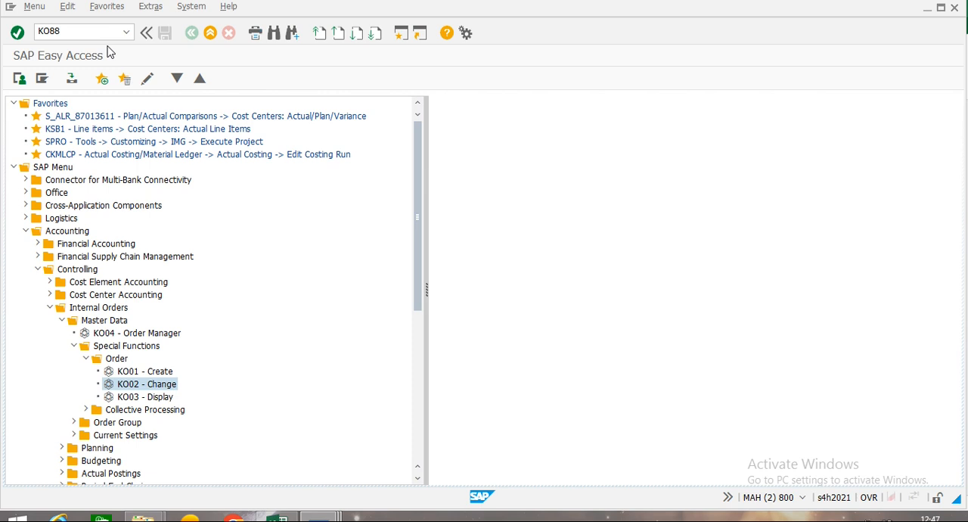
Start transaction KO88 and test-run the order's actual settlement for settlement period 3 with Check Trans. Data enabled.
{"action": "key", "text": "Return"}
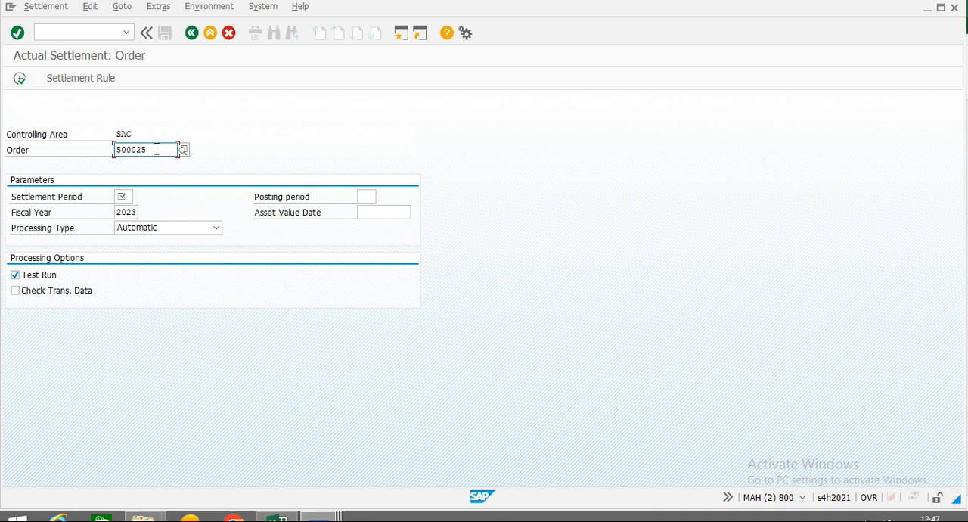
{"action": "left_click", "coordinate": [119, 198]}
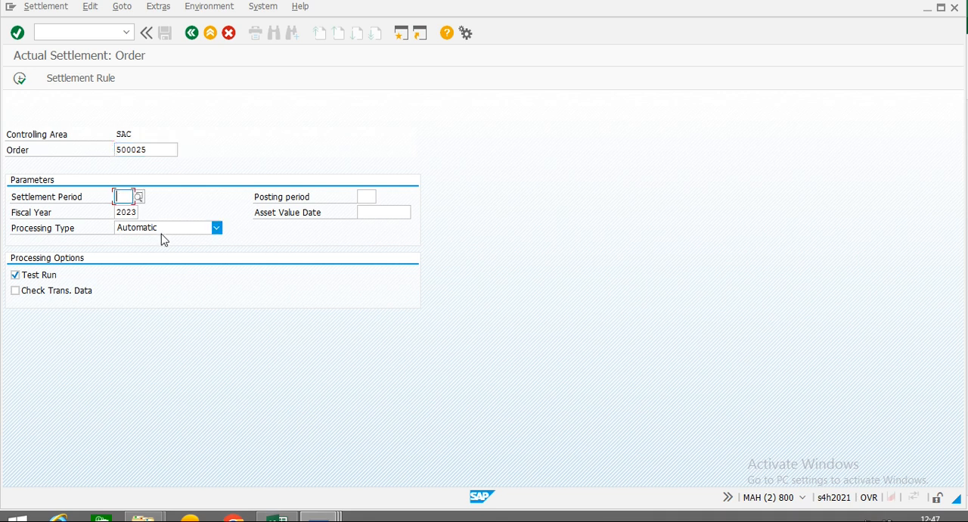
{"action": "type", "text": "3"}
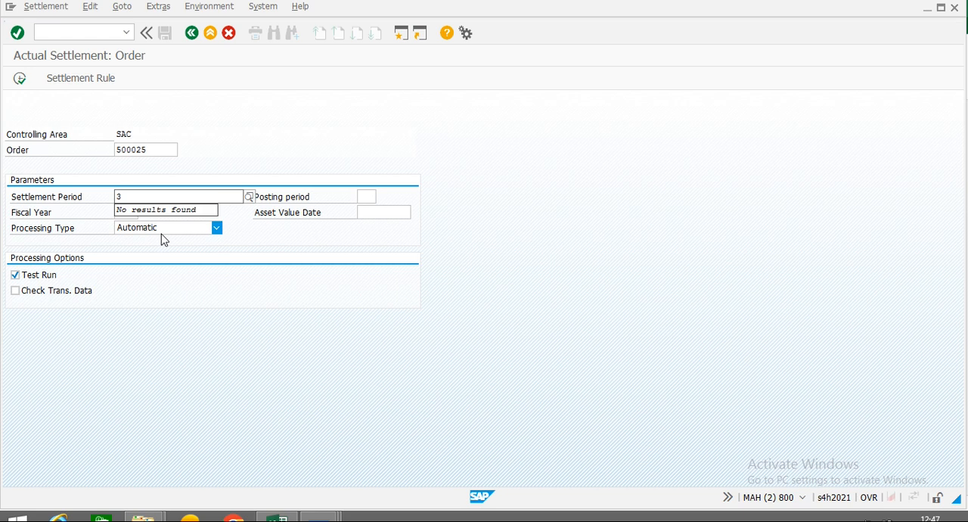
{"action": "key", "text": "Return"}
{"action": "key", "text": "Tab"}
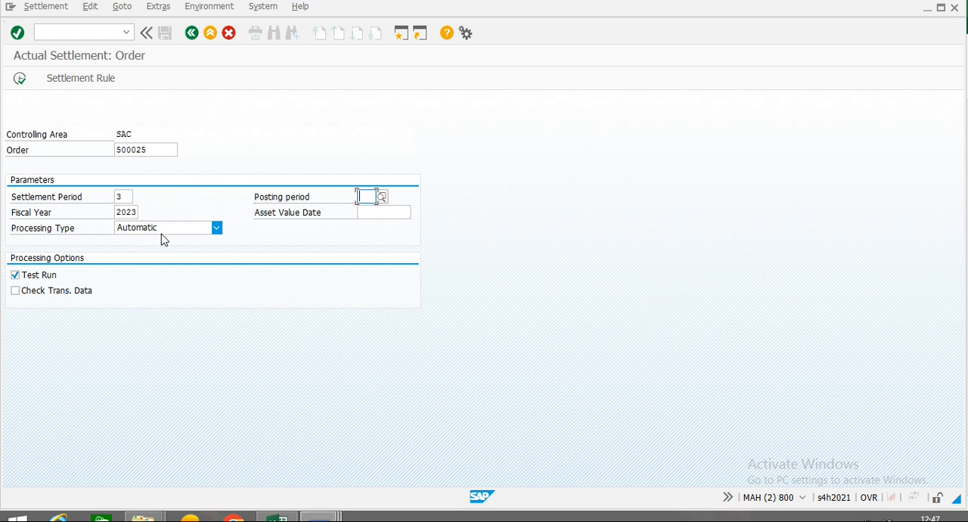
{"action": "left_click", "coordinate": [19, 293]}
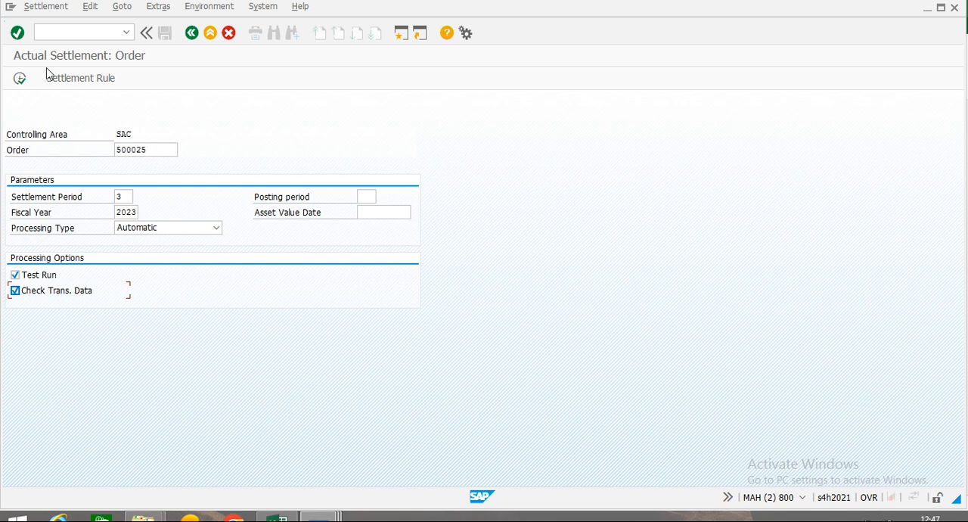
{"action": "left_click", "coordinate": [22, 80]}
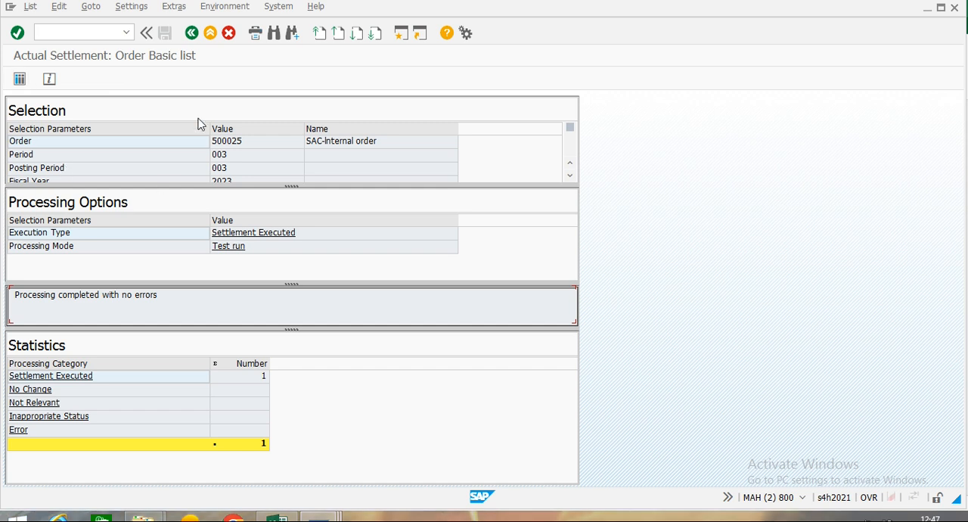
Return to the settlement selection, turn off Test Run, execute the actual settlement and display its detail list.
{"action": "left_click", "coordinate": [192, 33]}
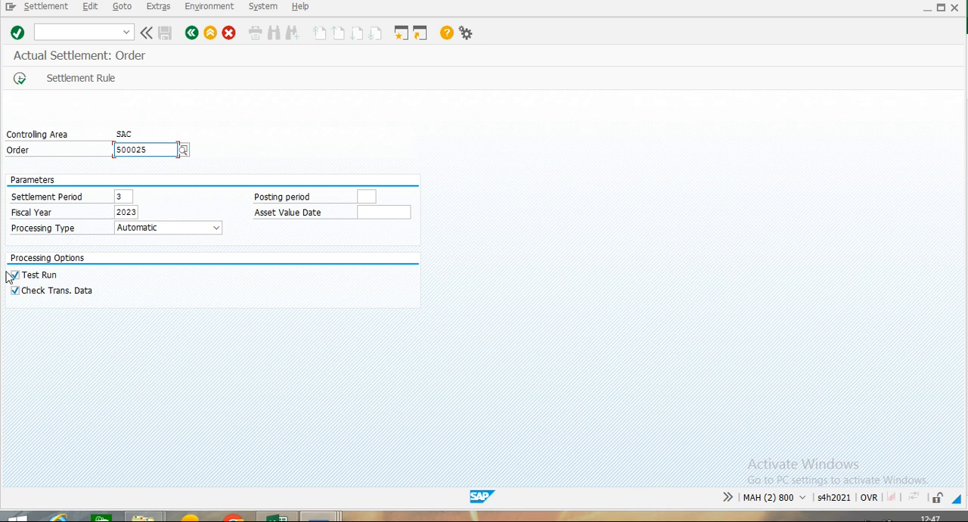
{"action": "left_click", "coordinate": [15, 276]}
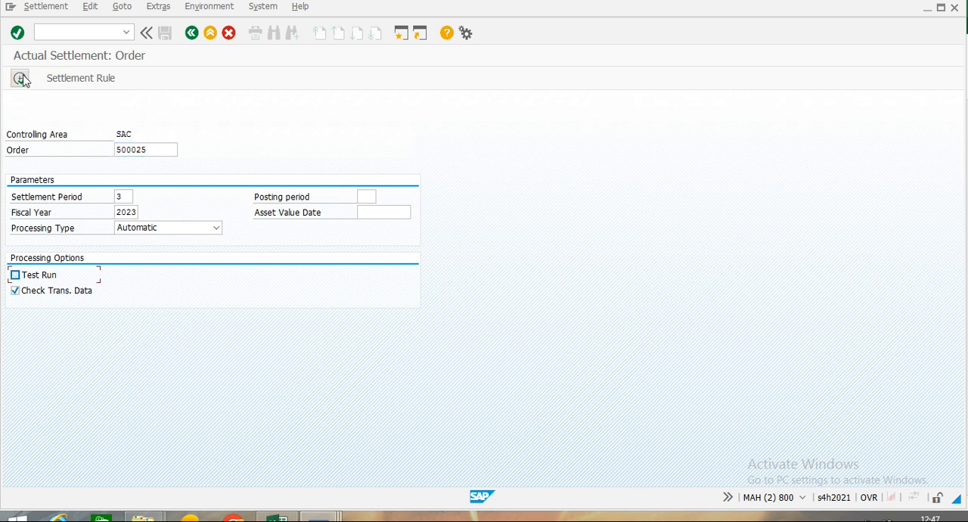
{"action": "left_click", "coordinate": [22, 81]}
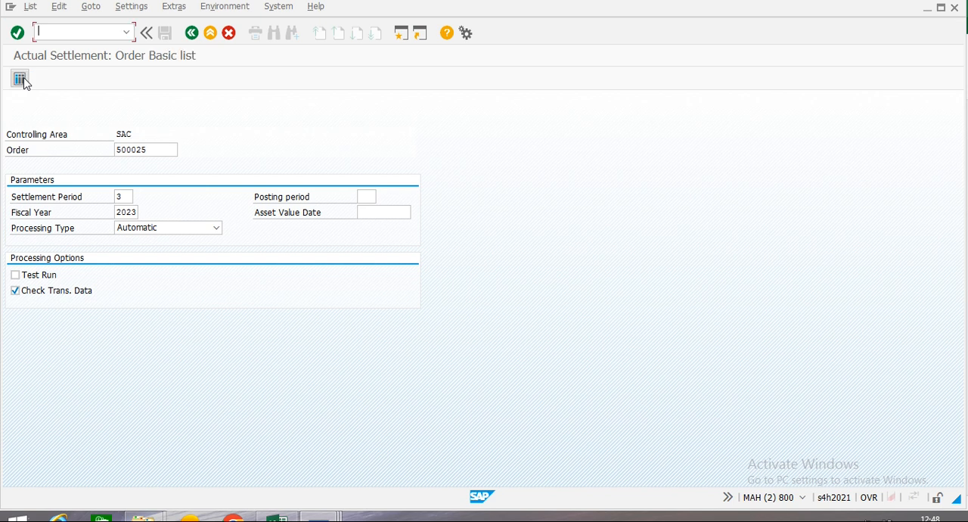
{"action": "left_click", "coordinate": [20, 78]}
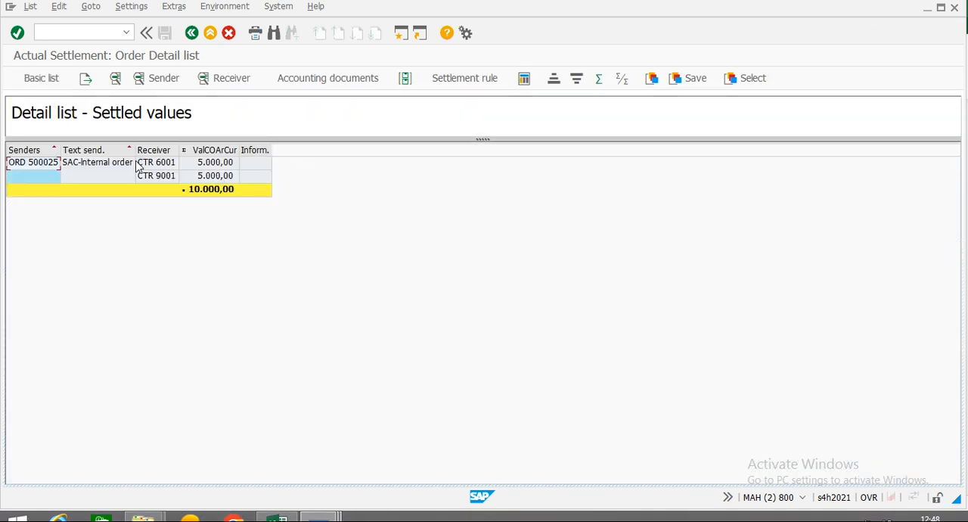
Display the accounting document for receiver CTR 6001 from the settled values, and close the list of documents in accounting.
{"action": "left_click", "coordinate": [159, 166]}
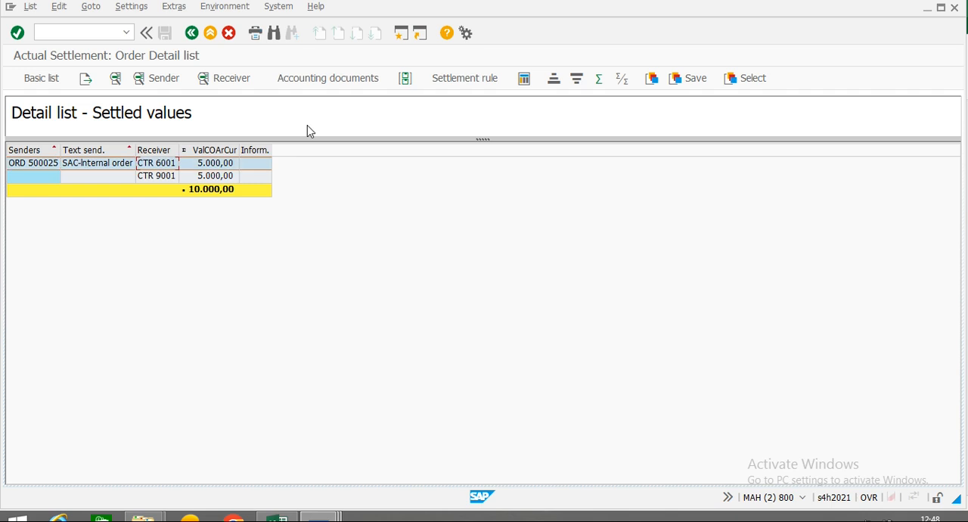
{"action": "left_click", "coordinate": [353, 82]}
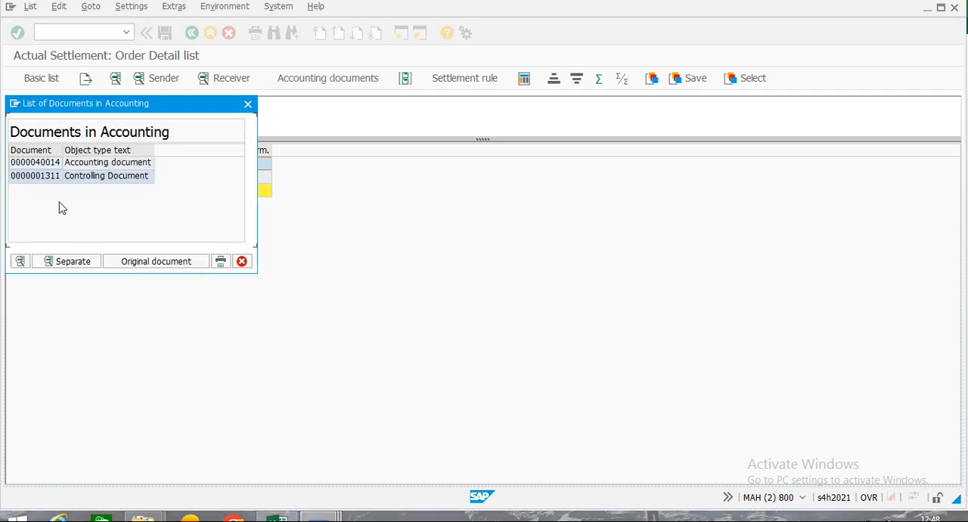
{"action": "left_click", "coordinate": [105, 165]}
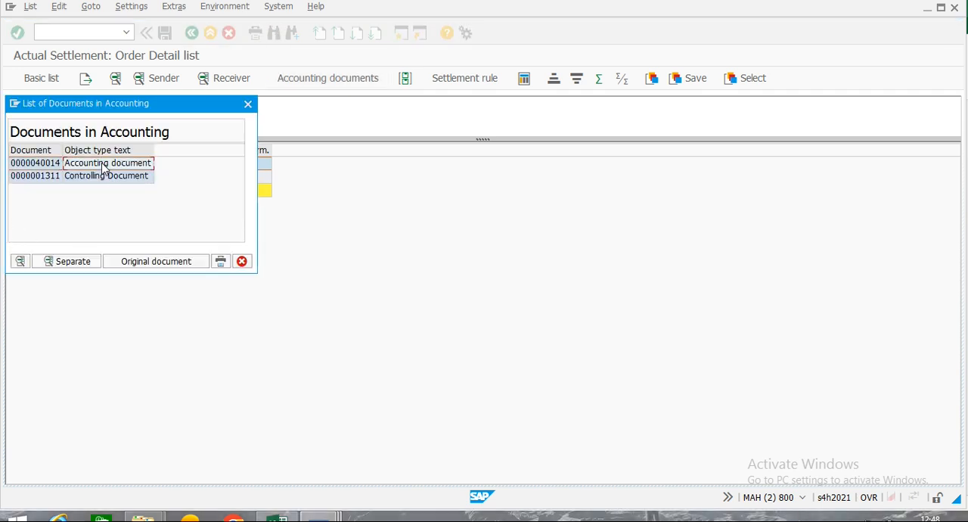
{"action": "double_click", "coordinate": [104, 165]}
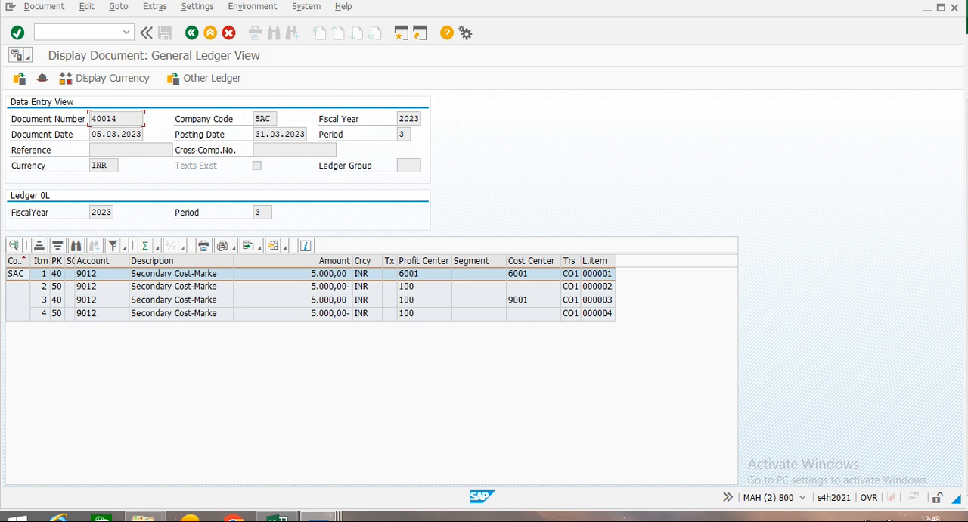
{"action": "left_click", "coordinate": [196, 35]}
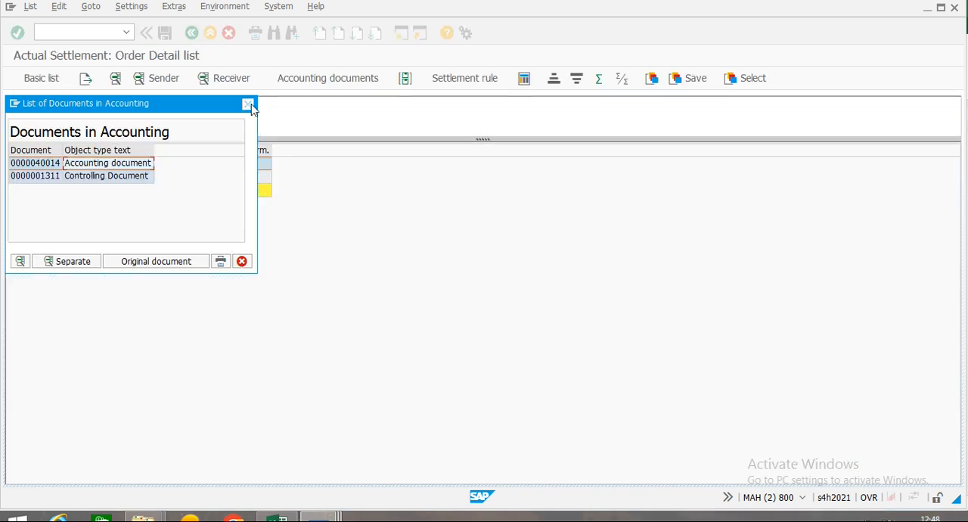
{"action": "left_click", "coordinate": [249, 104]}
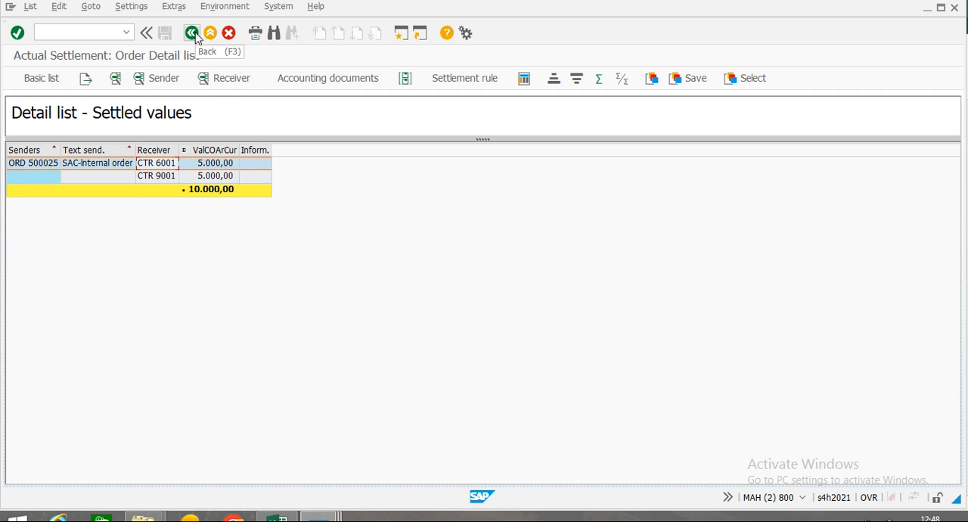
Leave the settlement detail list and switch to the Excel notes on internal orders.
{"action": "left_click", "coordinate": [194, 36]}
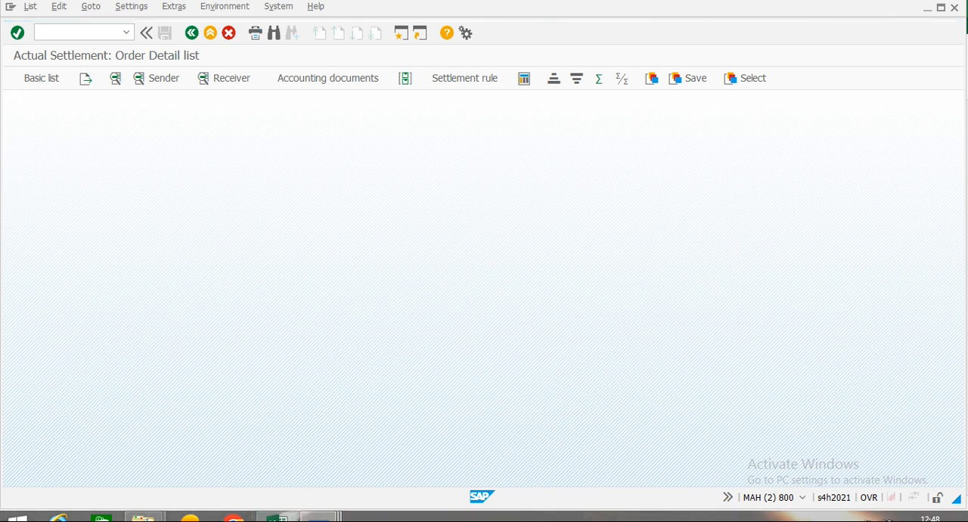
{"action": "left_click", "coordinate": [277, 517]}
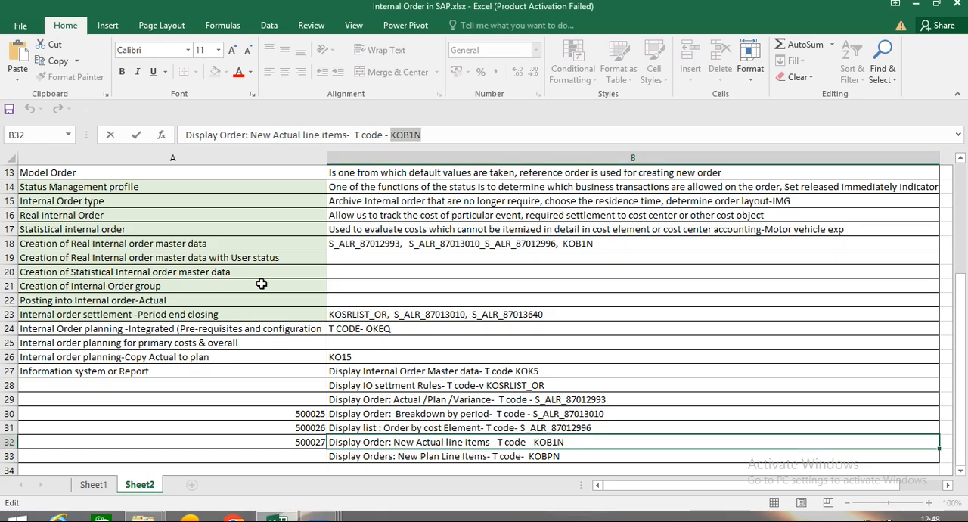